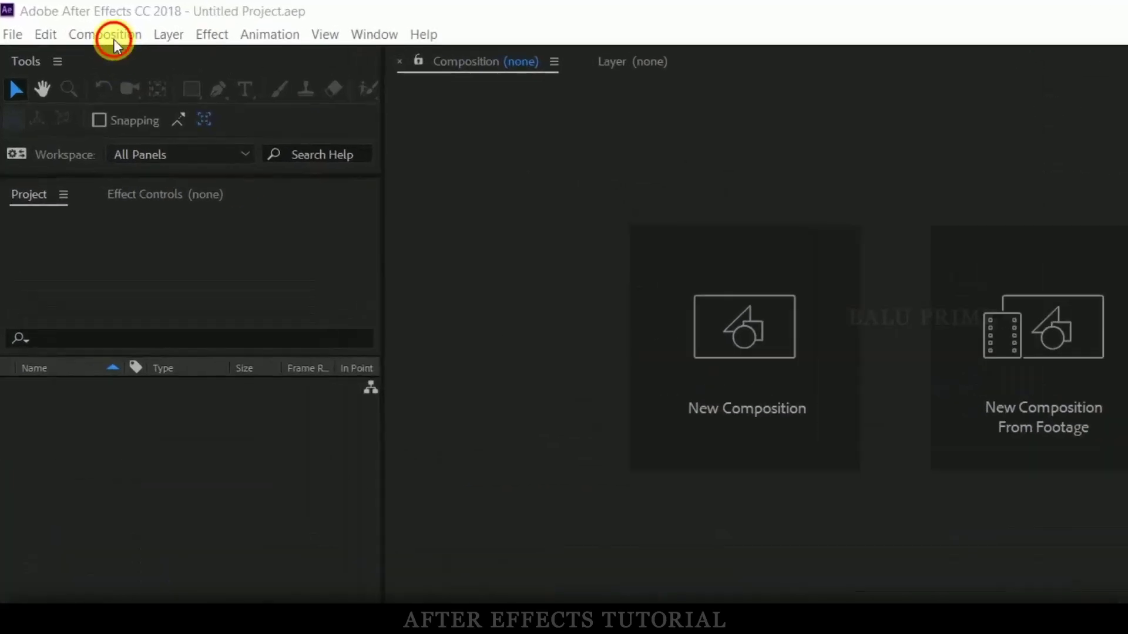
Step: Create Comp 1 with the HDTV 1080 24 preset (1920×1080, 24 fps), lasting 0:00:10:20
click(80, 27)
click(116, 58)
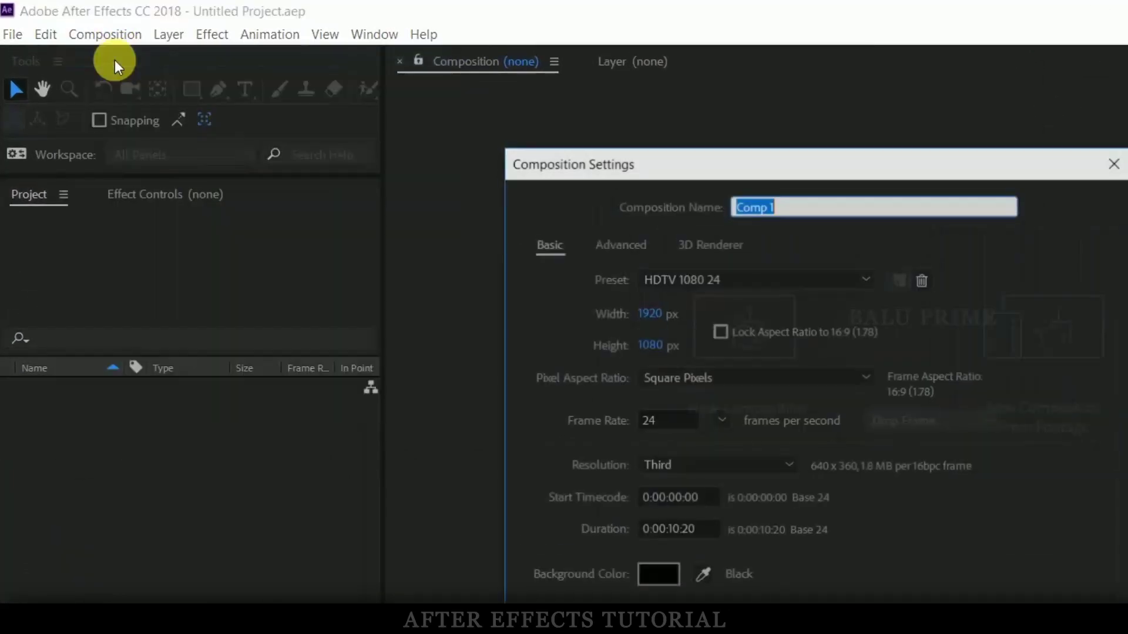
click(649, 257)
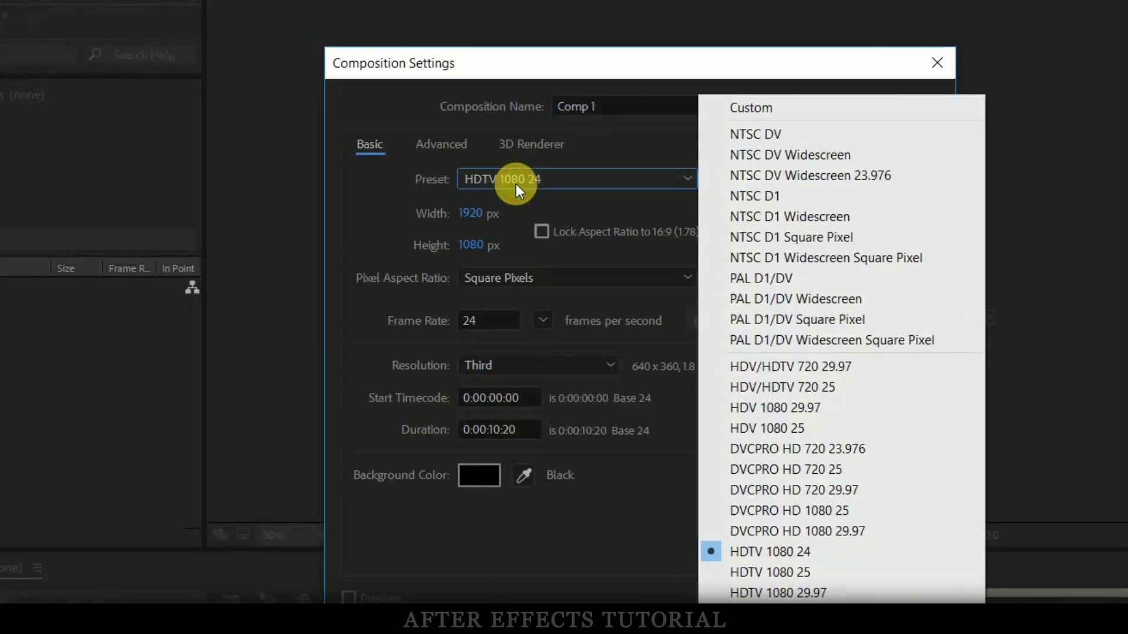
click(784, 550)
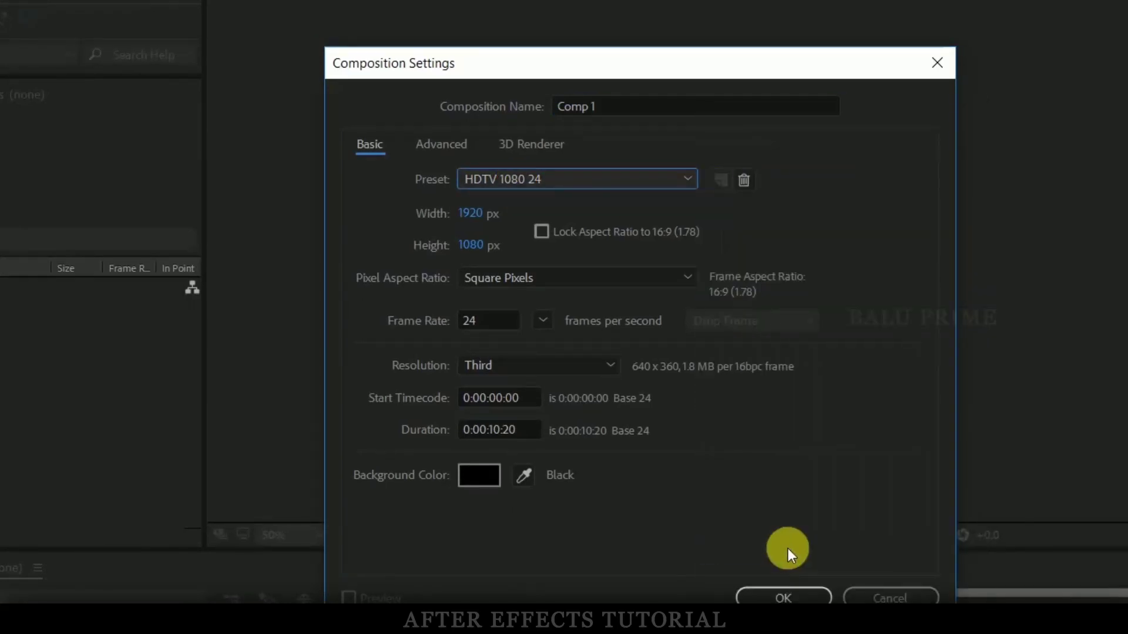
click(497, 318)
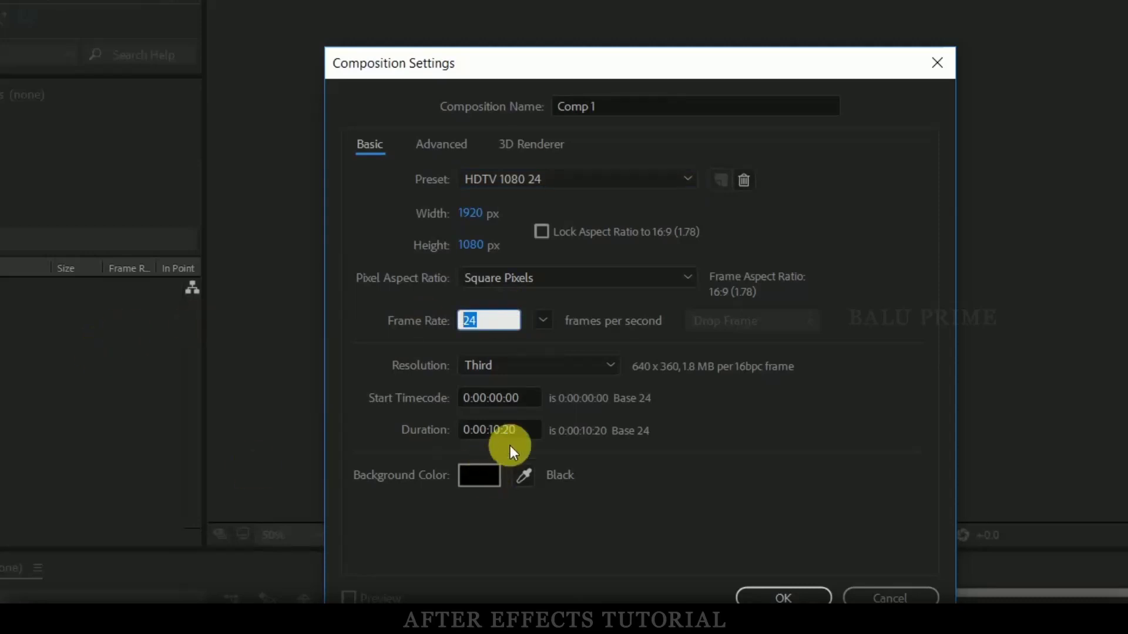
click(497, 432)
click(783, 597)
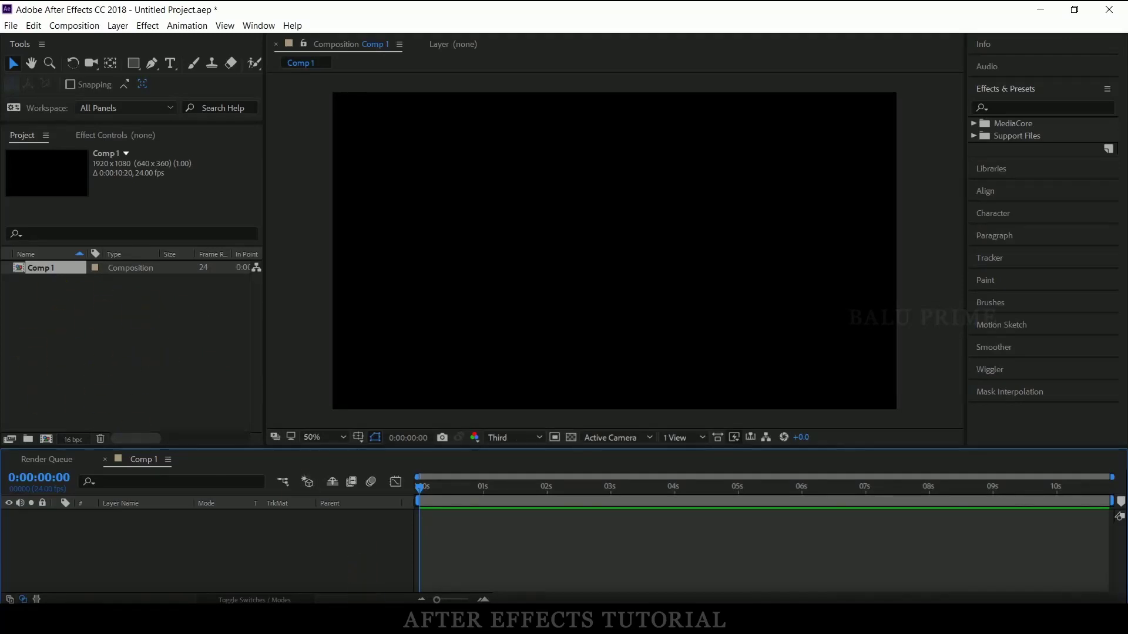
Step: Drag the Batman logo and superman logo PNGs from the b vs superman folder into the Project panel
mouse_move(364, 616)
click(340, 558)
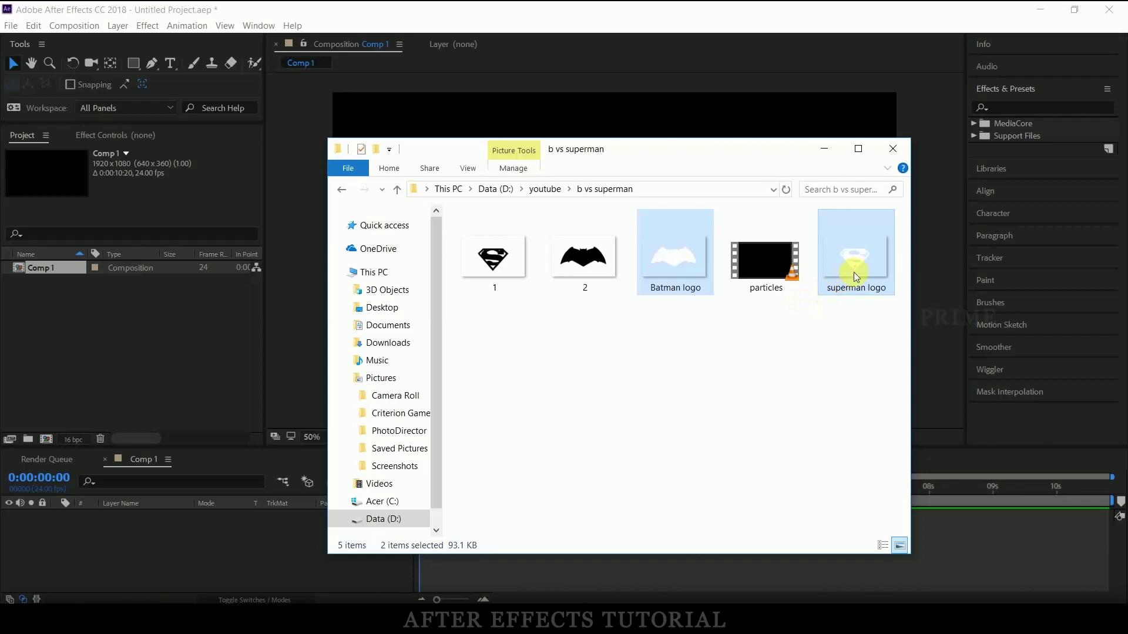
drag(861, 267, 103, 361)
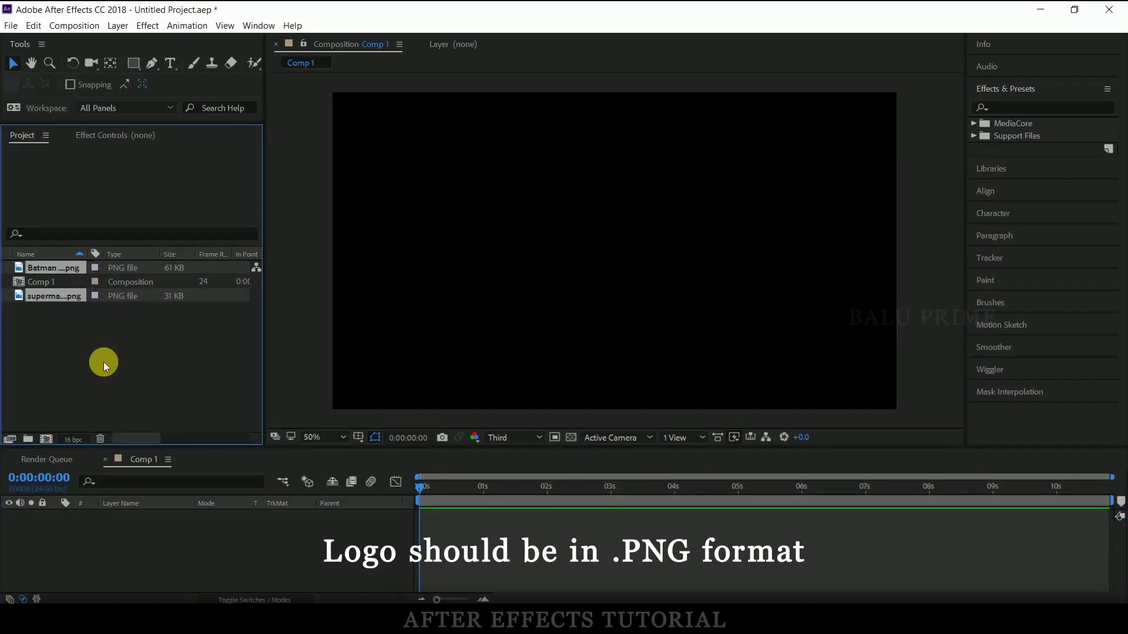
Step: Add both logo PNGs to Comp 1 as layers and select the superman logo layer
drag(51, 298, 157, 544)
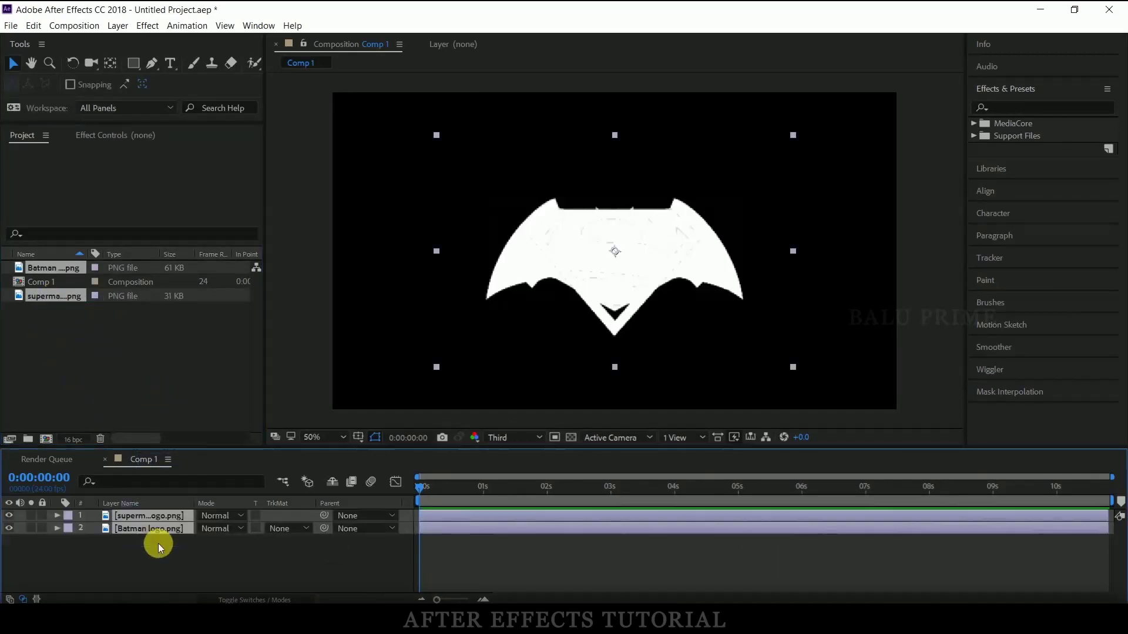
click(143, 543)
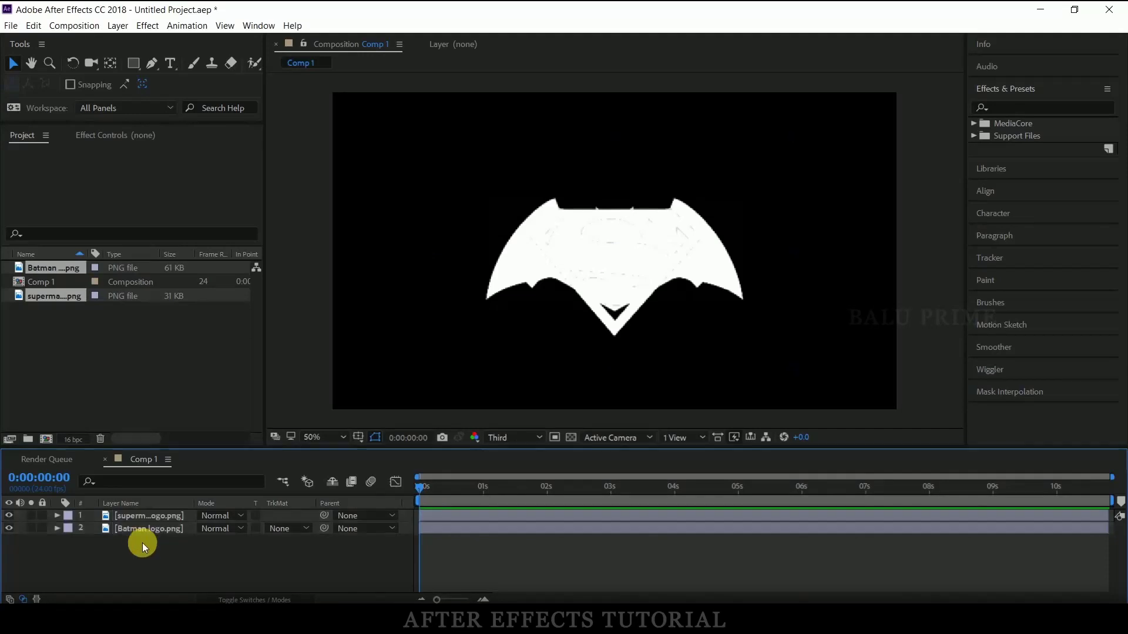
click(139, 519)
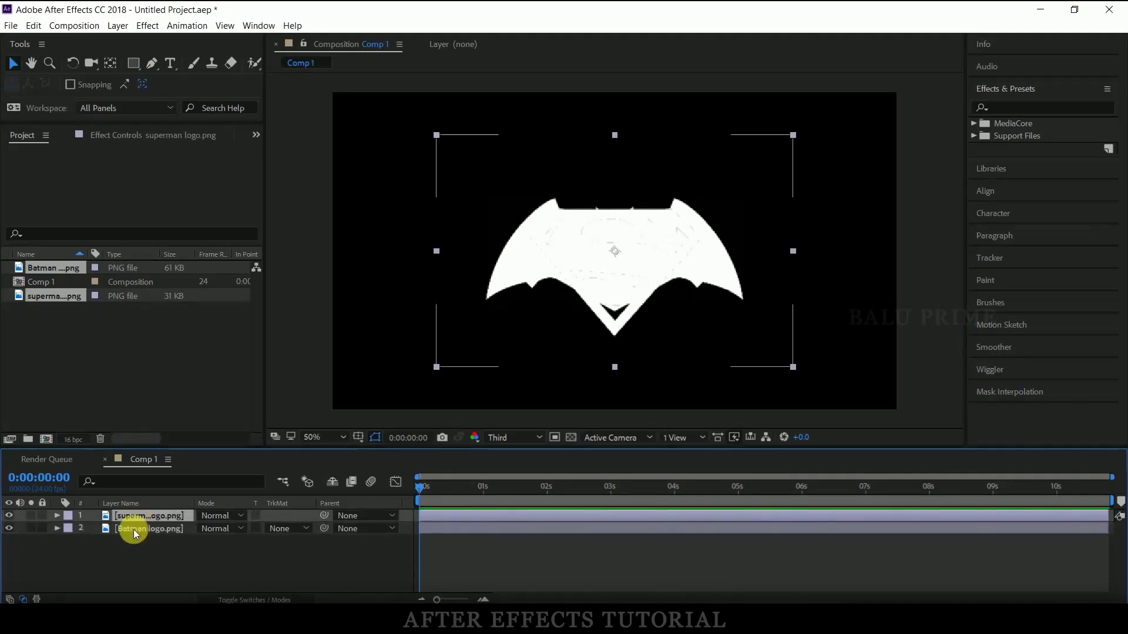
click(126, 531)
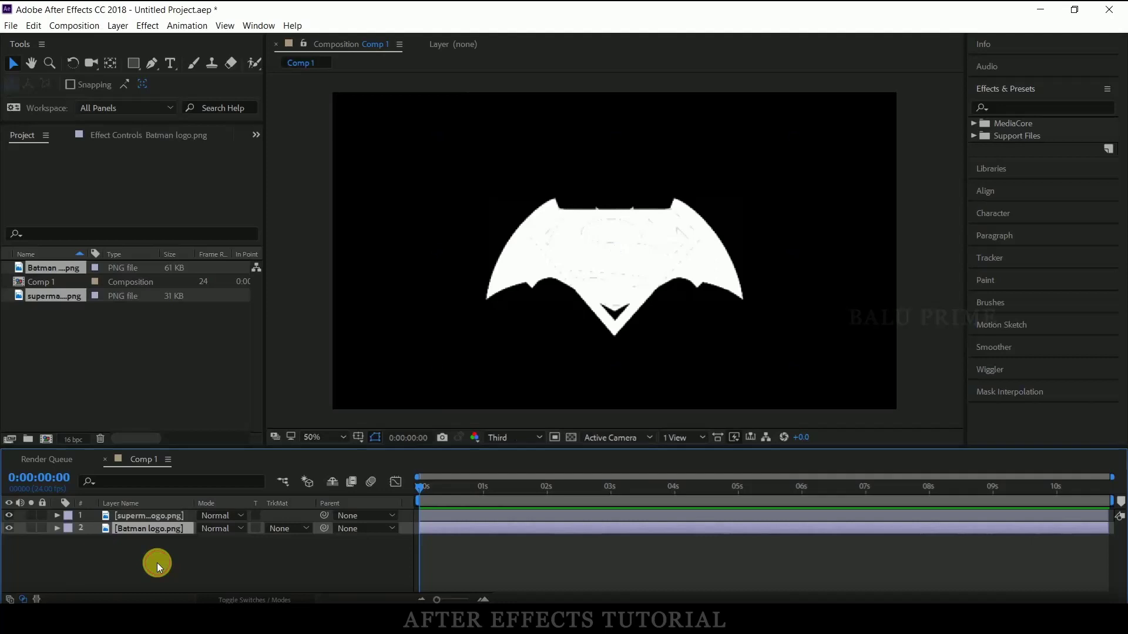
click(157, 563)
click(140, 517)
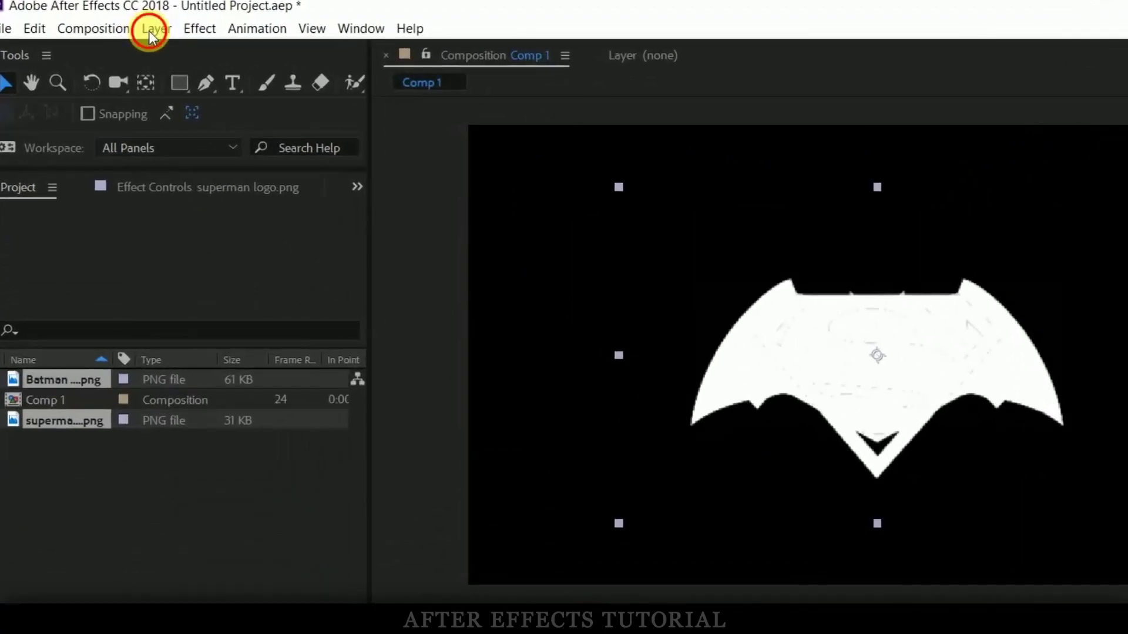
Step: Auto-trace the superman logo layer with a 1-pixel blur
click(147, 29)
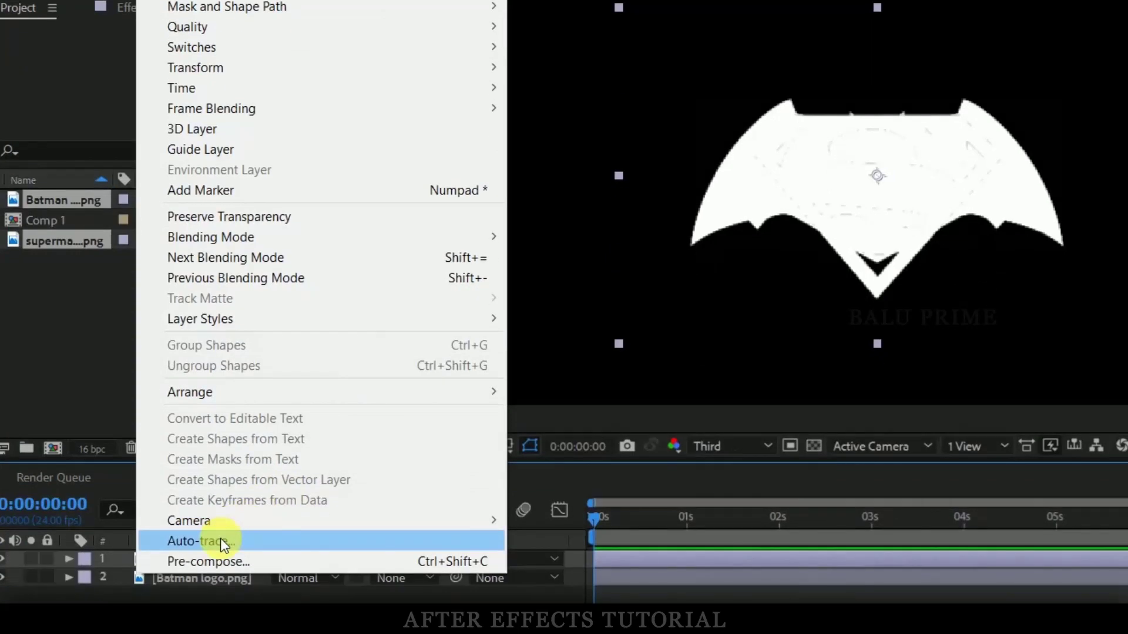
click(221, 540)
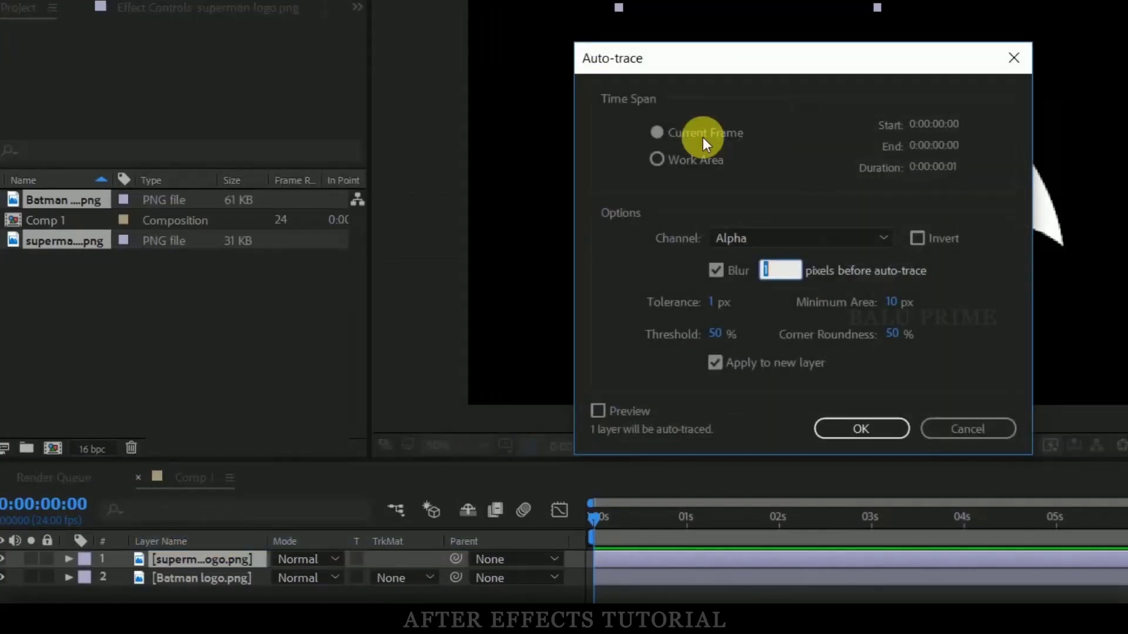
click(717, 366)
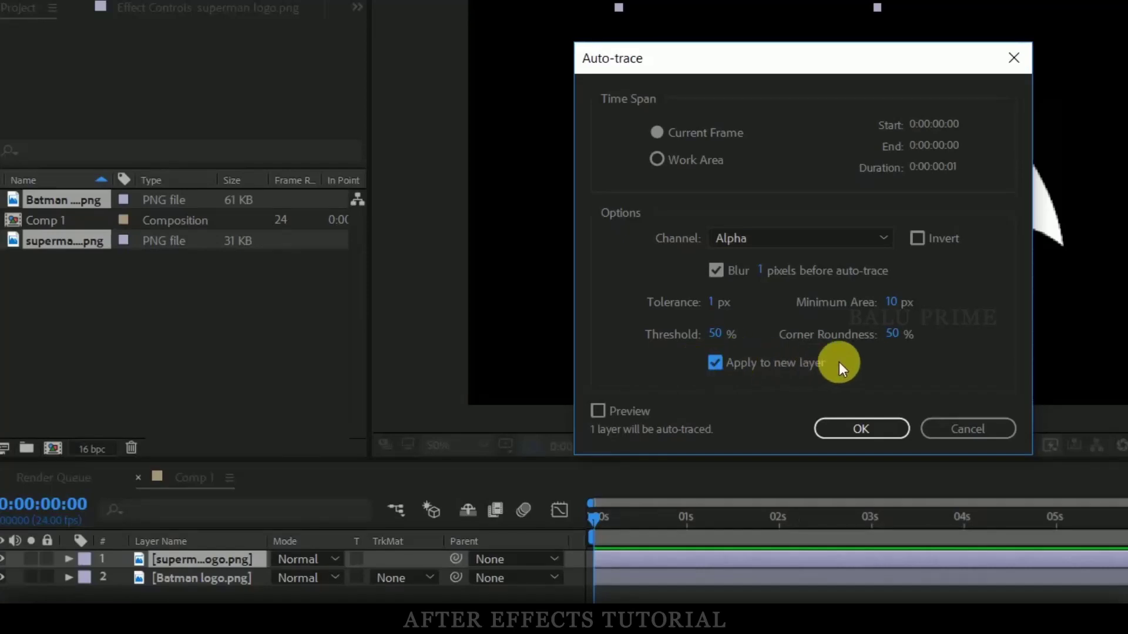
click(861, 428)
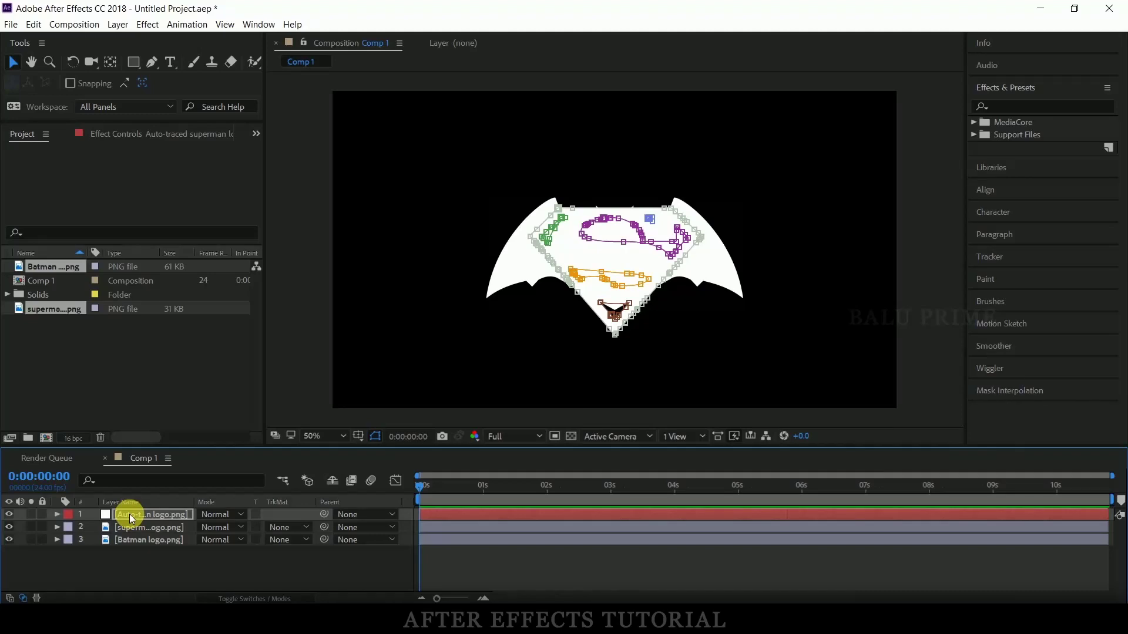
Step: Rename the new traced layer to superman
click(130, 515)
right_click(130, 515)
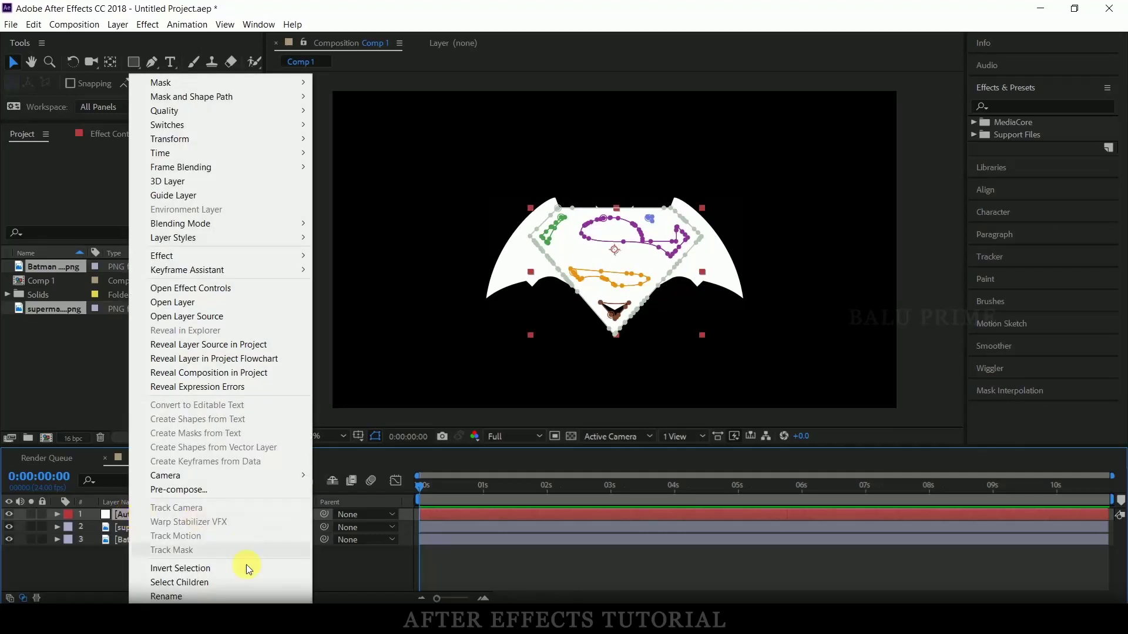
click(166, 596)
text(superman)
click(185, 598)
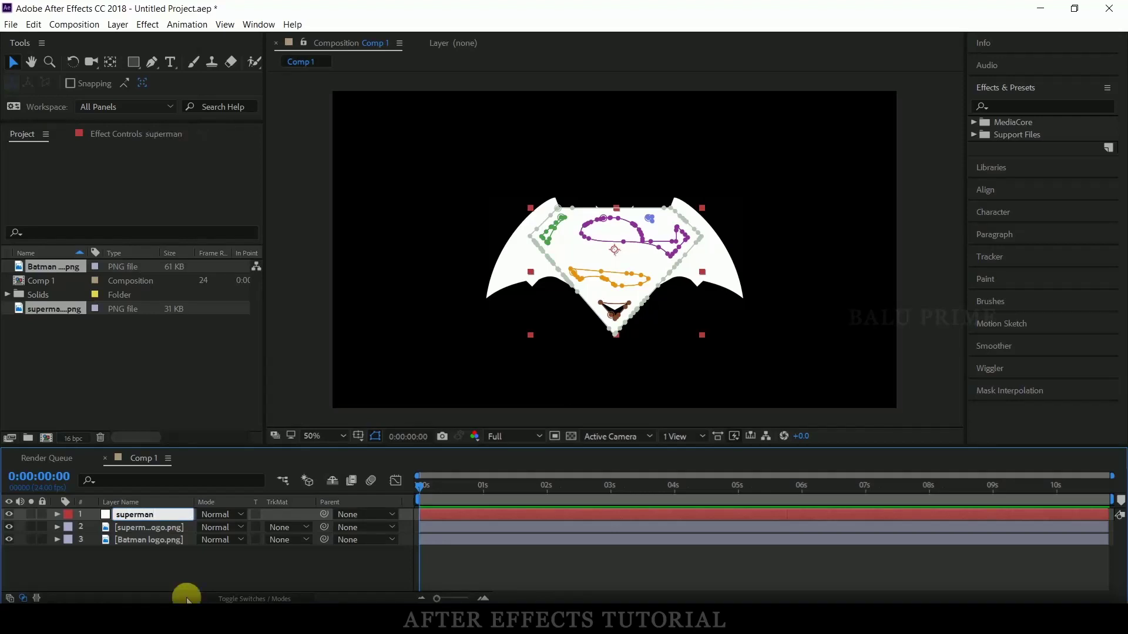
click(128, 542)
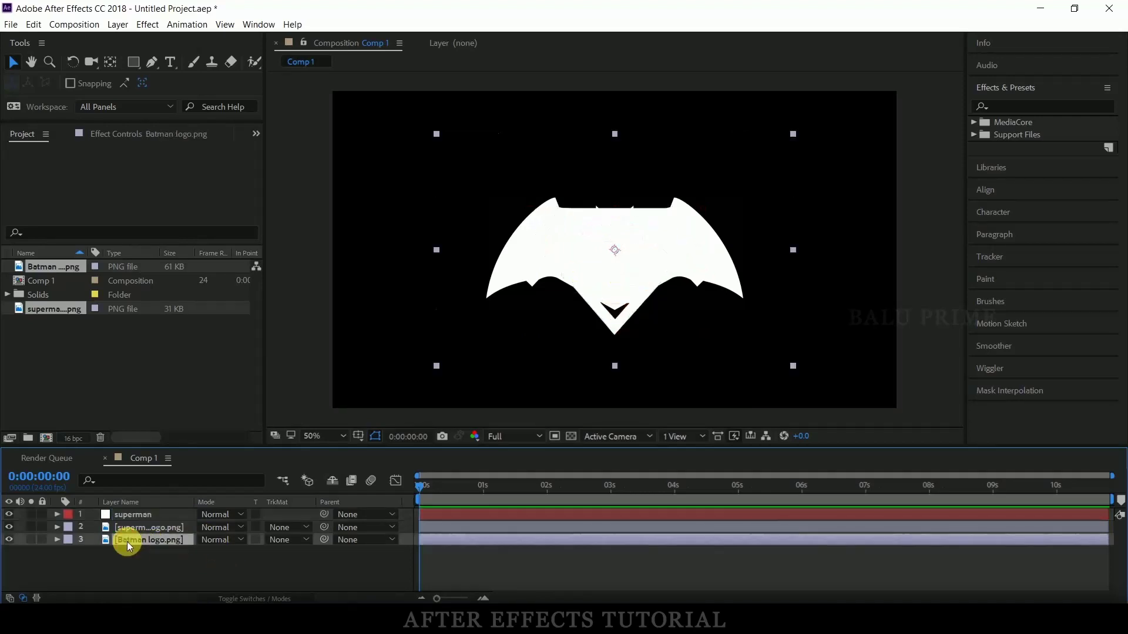
Step: Auto-trace the Batman logo onto a new layer
click(118, 24)
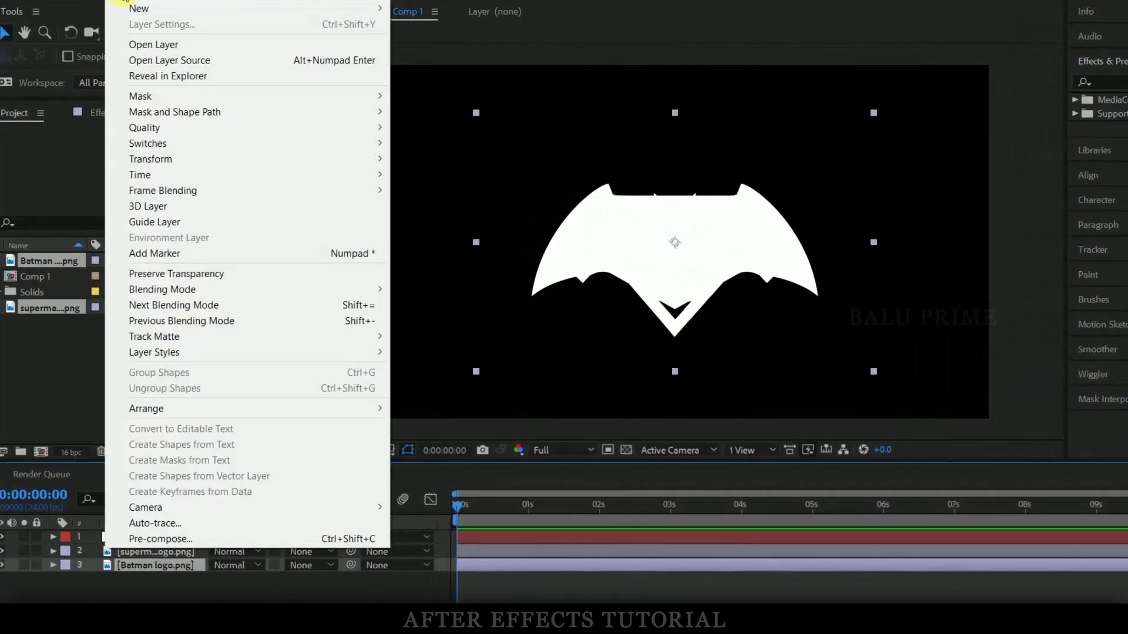
click(162, 544)
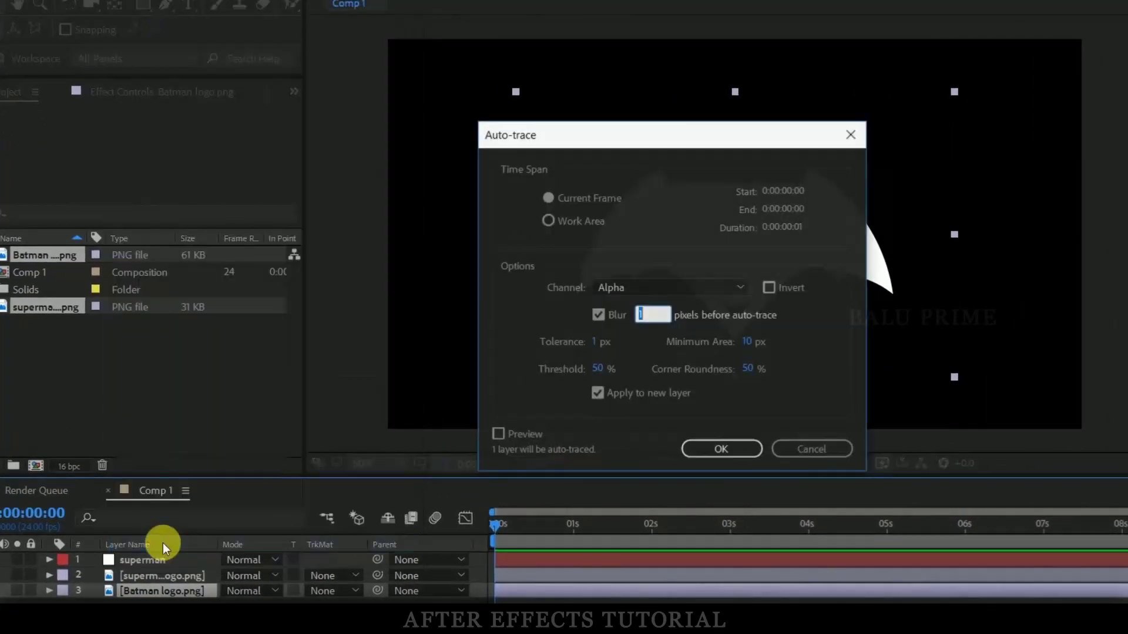
click(596, 393)
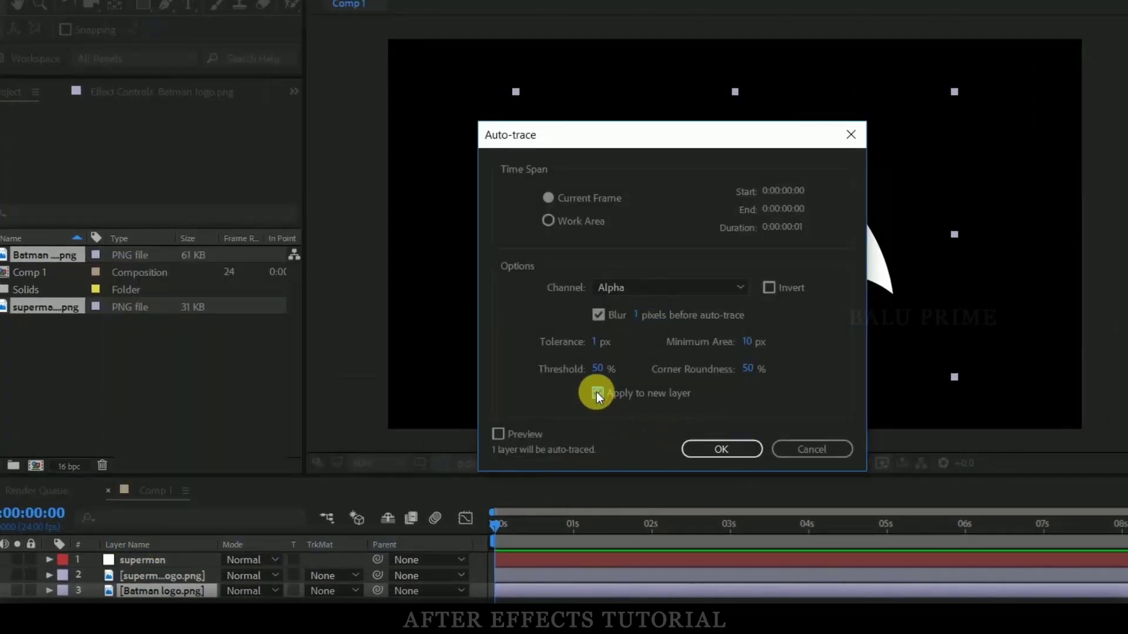
click(712, 445)
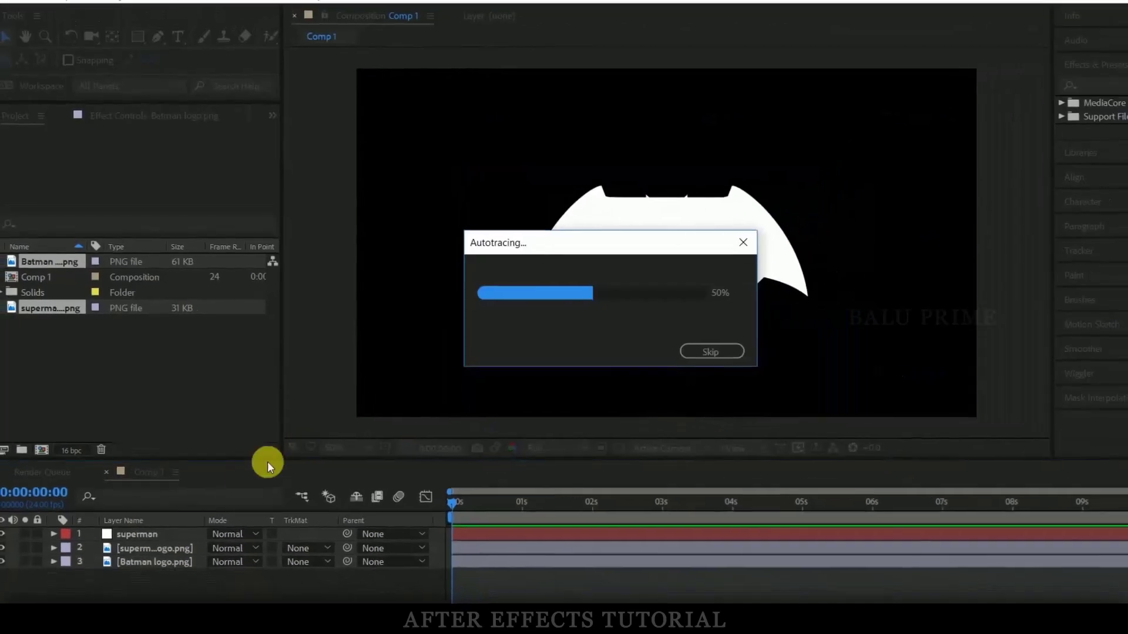
Step: Rename the traced layer batman and hide both original logo PNG layers
right_click(143, 513)
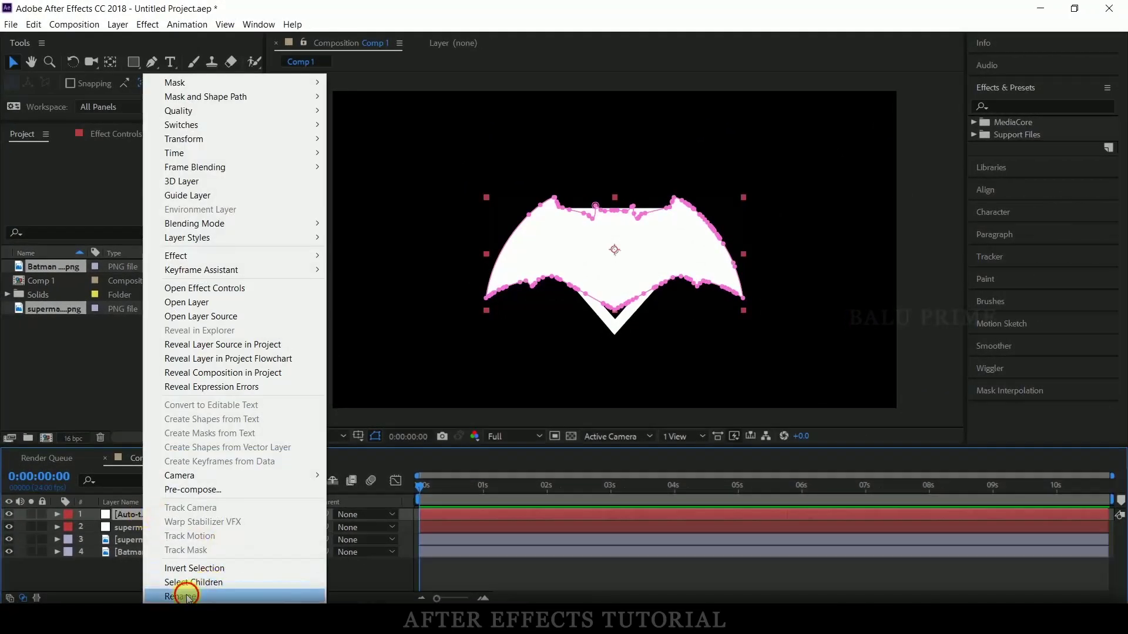
click(186, 596)
text(batman)
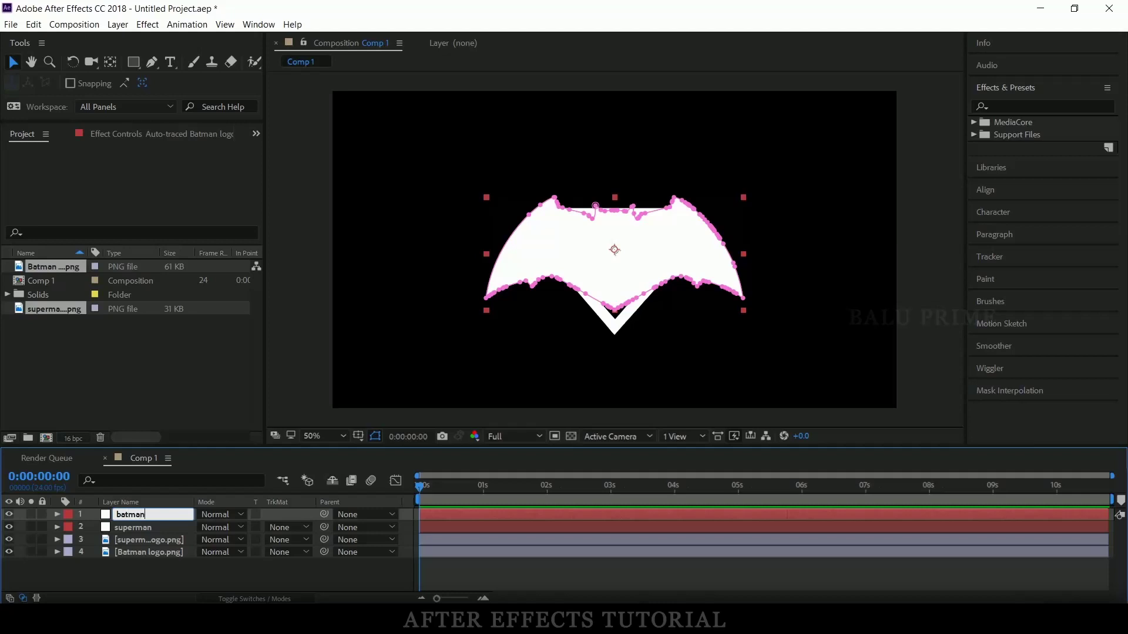
key(Return)
drag(8, 552, 7, 543)
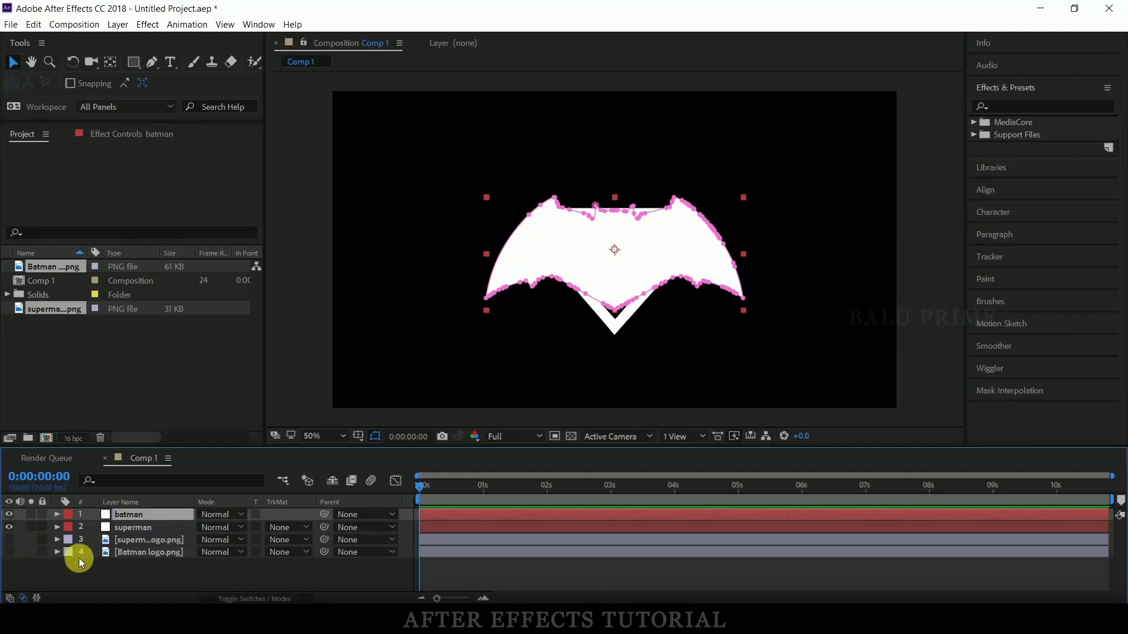
click(167, 543)
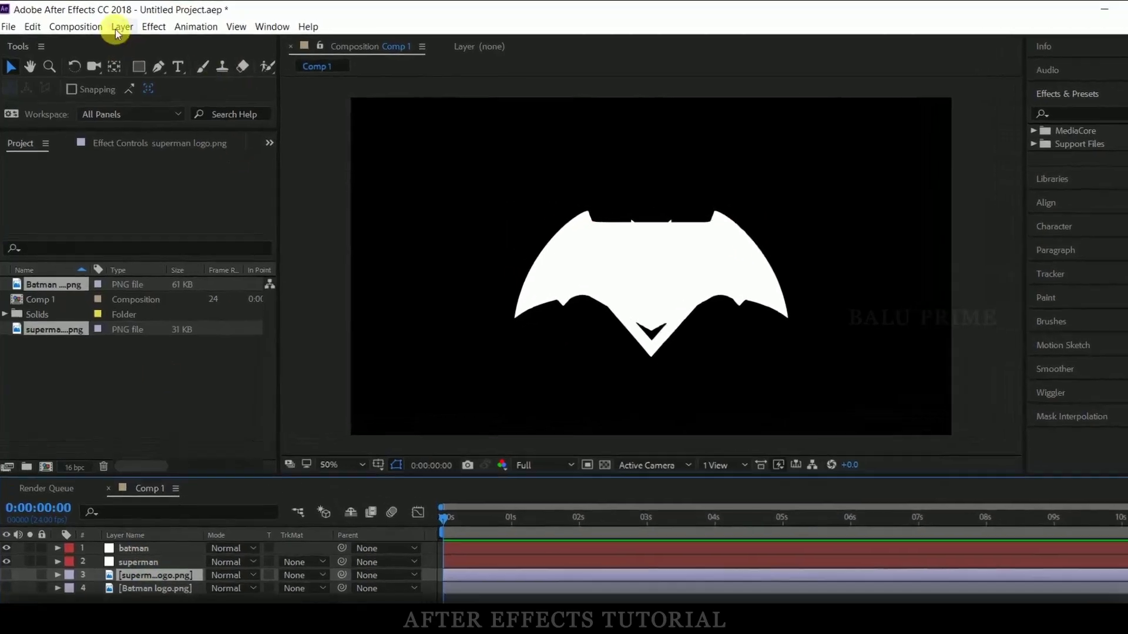
Step: Create a black 1920×1080 solid called element and move it above the traced logo layers
click(118, 27)
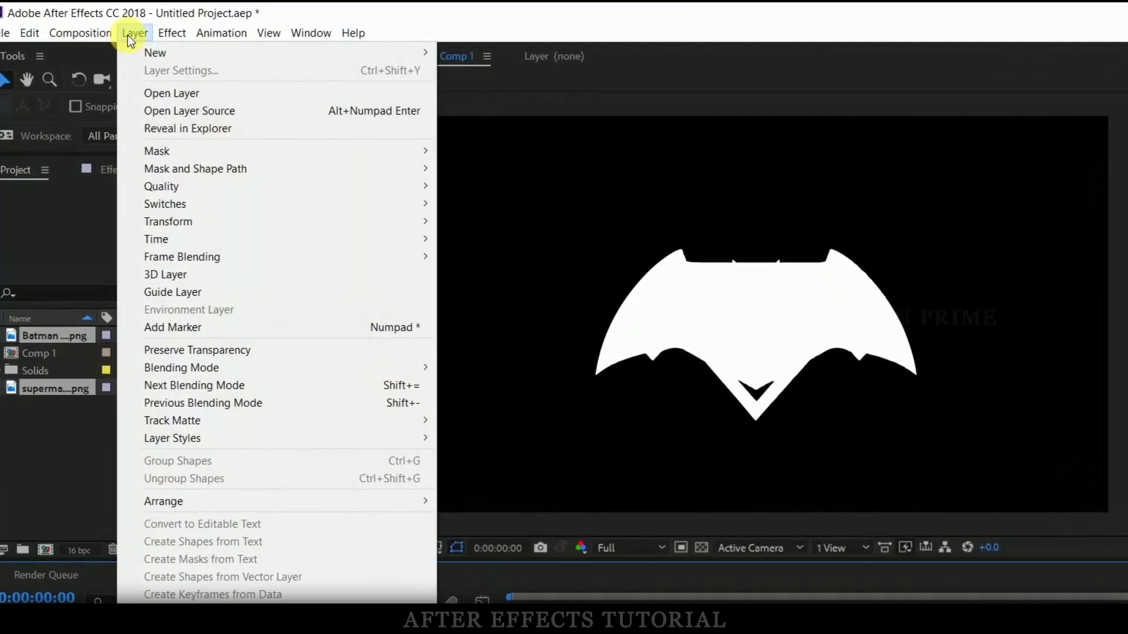
mouse_move(170, 51)
click(494, 66)
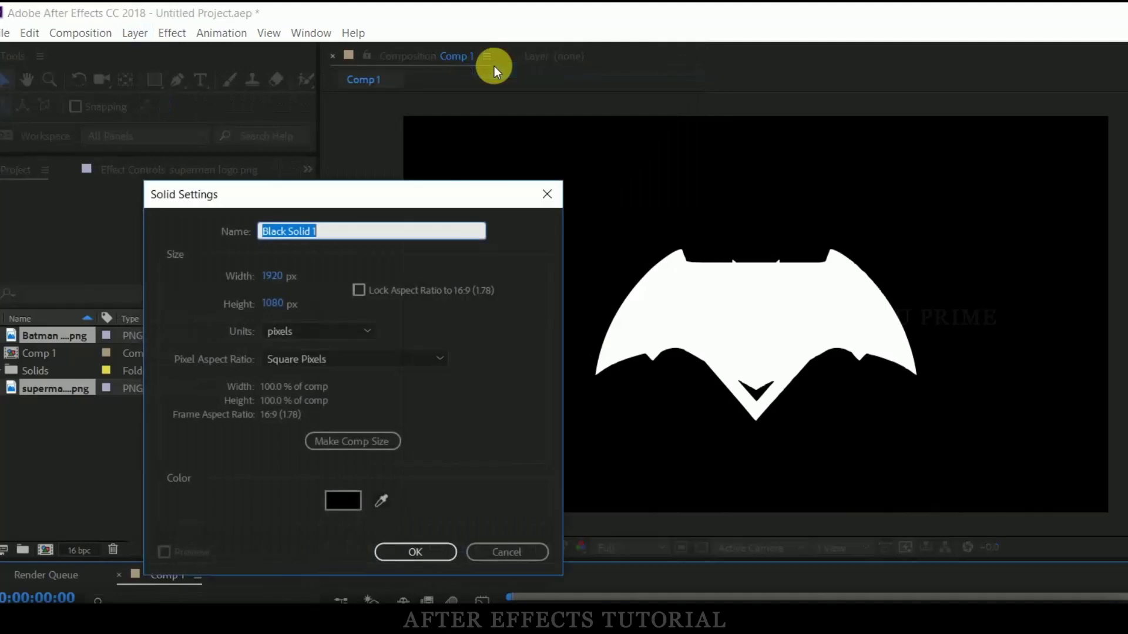
text(element)
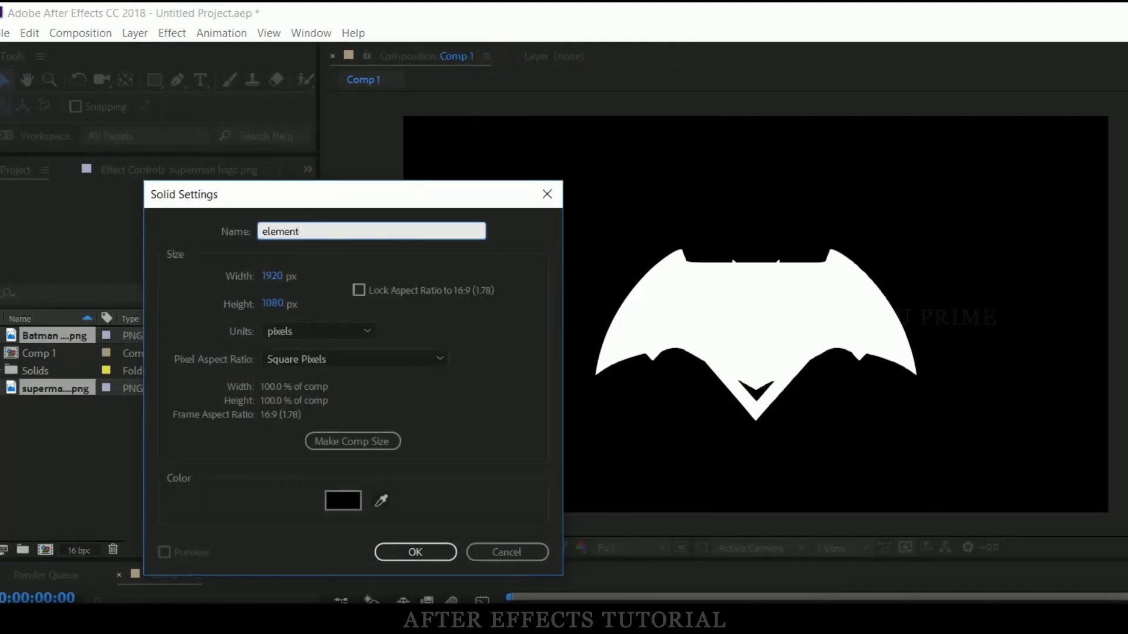
click(389, 551)
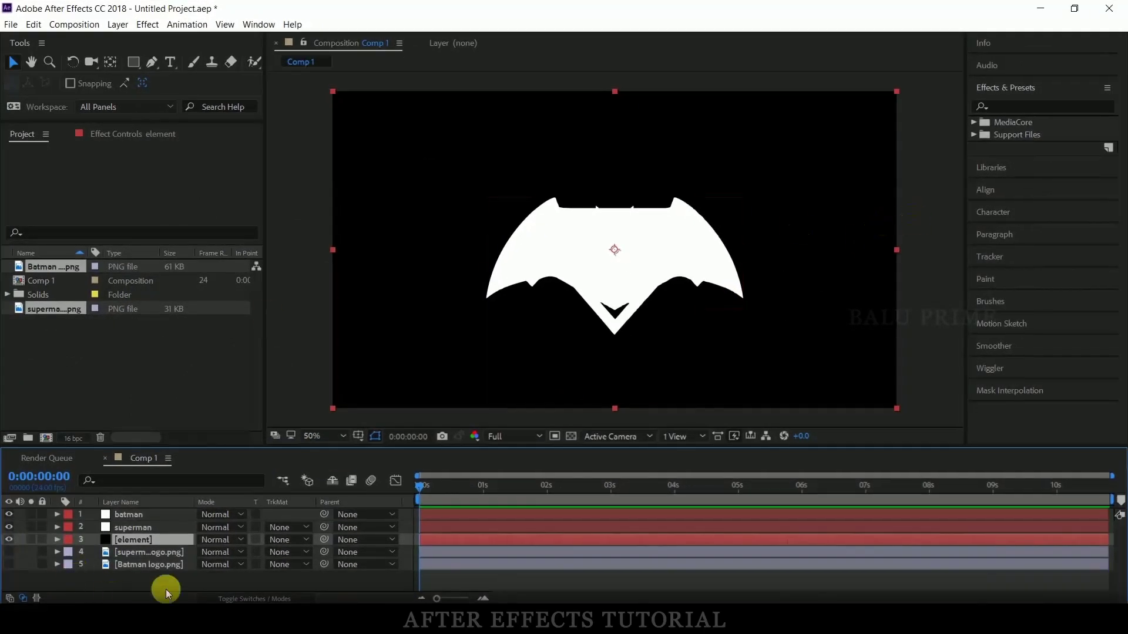
drag(138, 539, 125, 510)
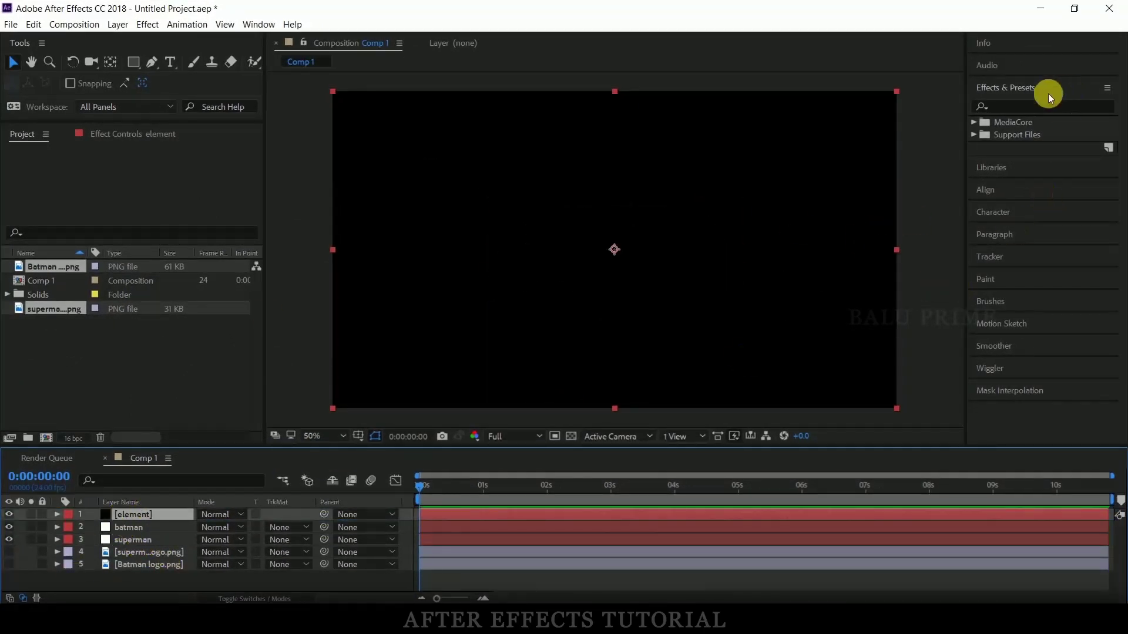
Step: Find the Element effect in Effects & Presets and apply it to the element layer
click(1032, 106)
text(e)
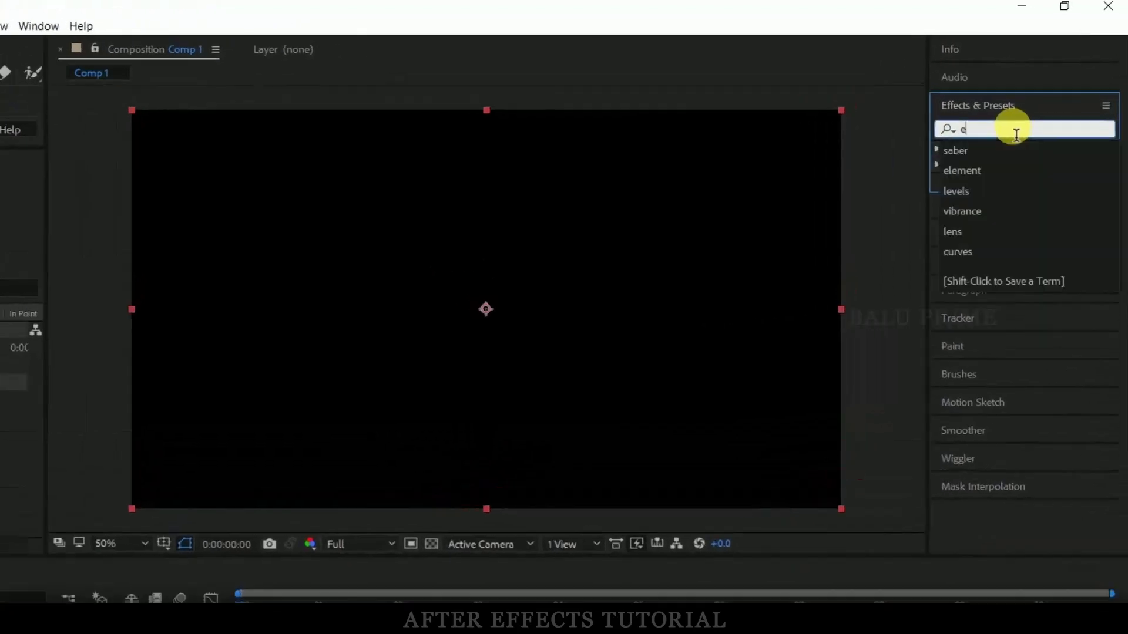
text(lement)
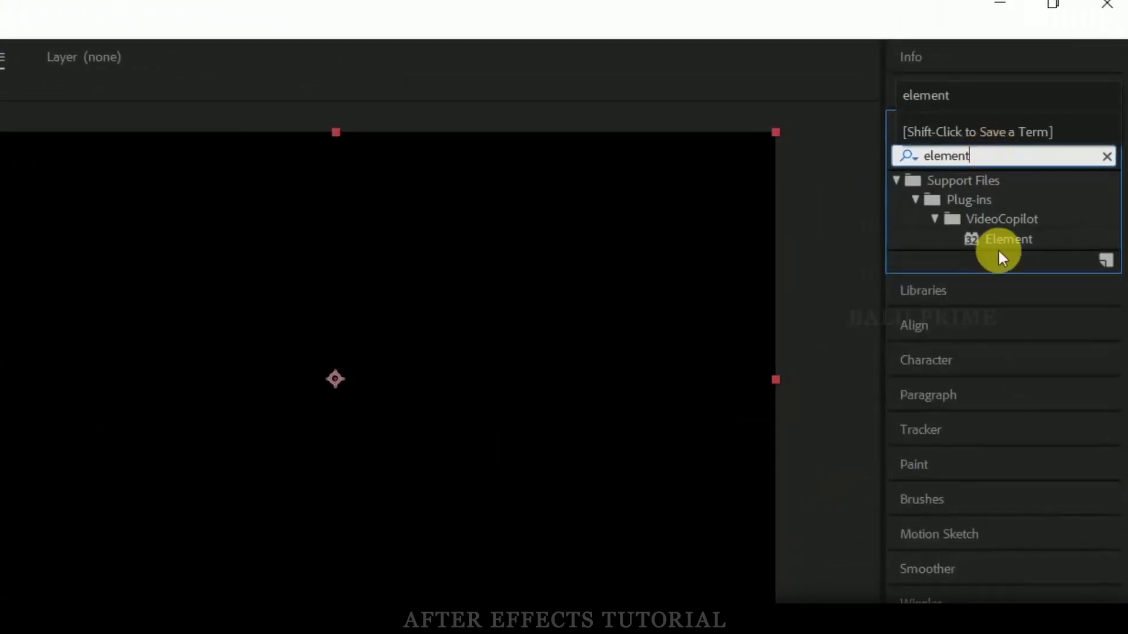
drag(996, 246, 150, 517)
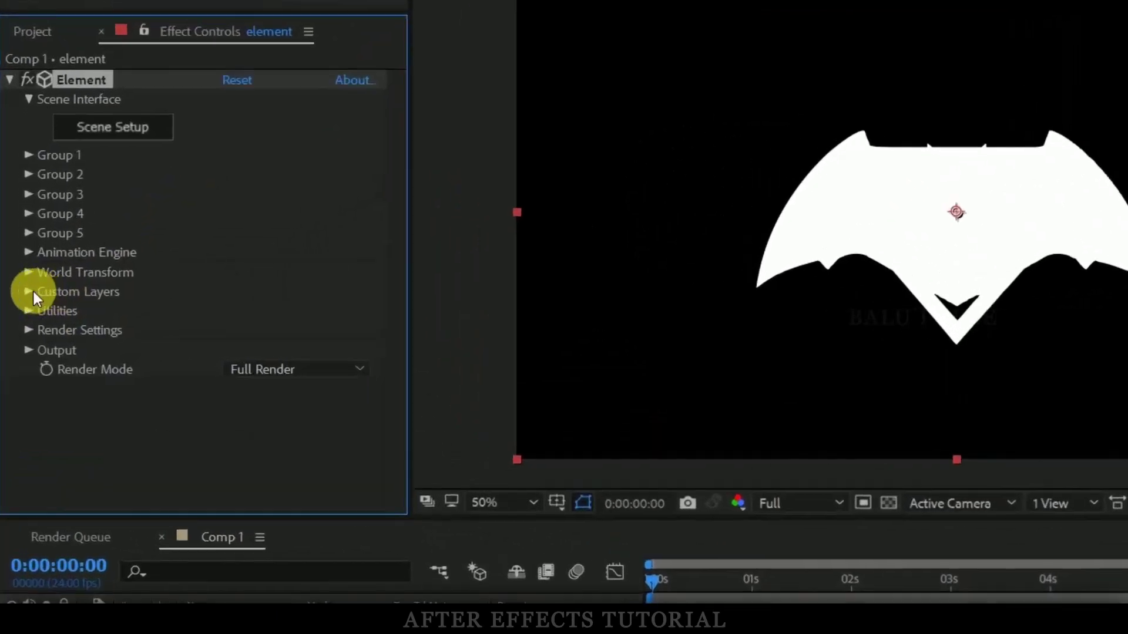
Step: Under Custom Text and Masks, set Path Layer 1 to batman and Path Layer 2 to superman
click(29, 291)
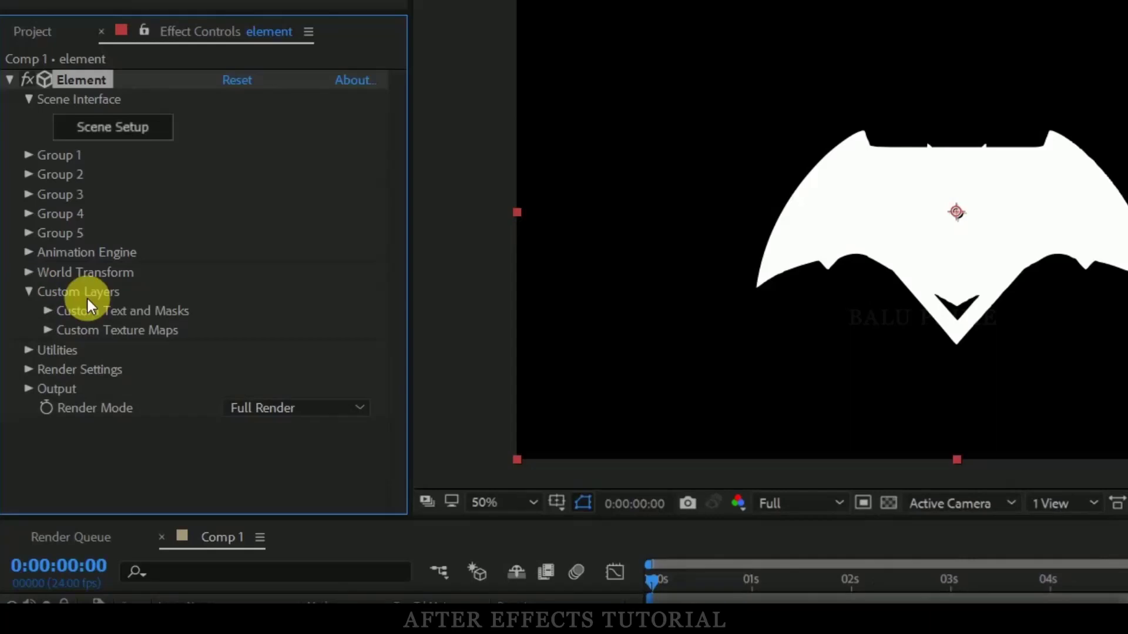
click(47, 312)
scroll(44, 312, down, 2)
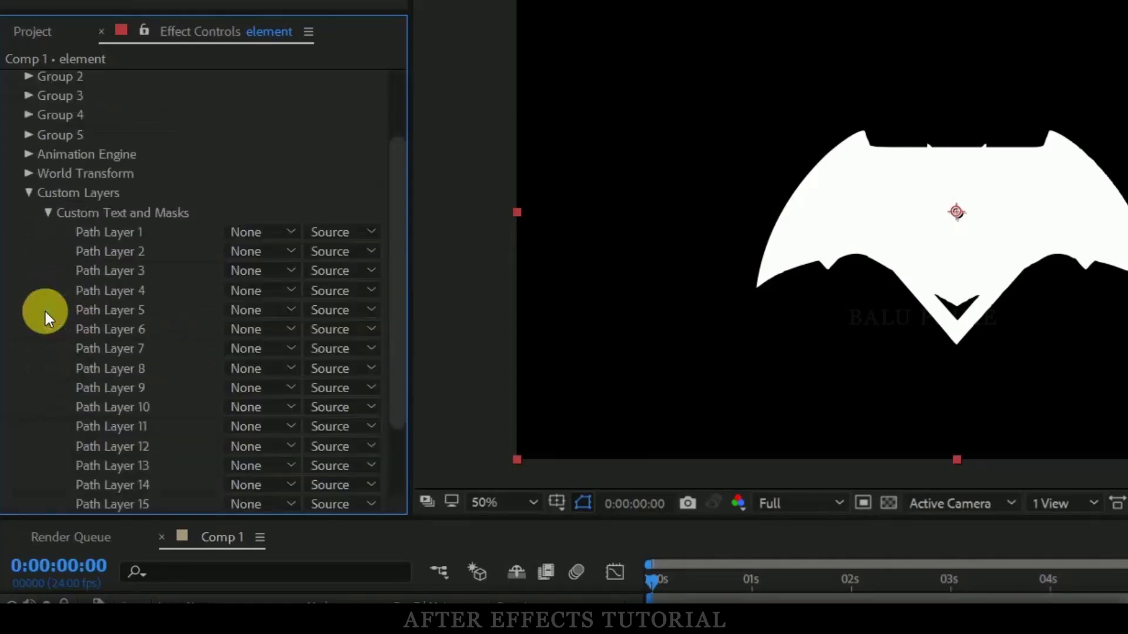
click(269, 231)
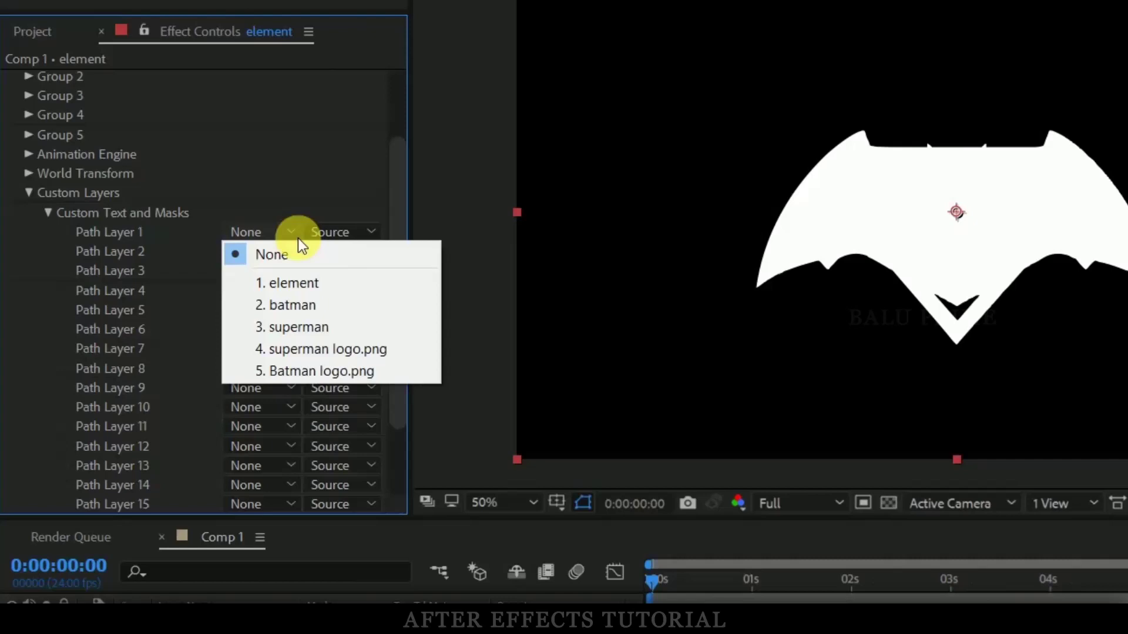
click(295, 304)
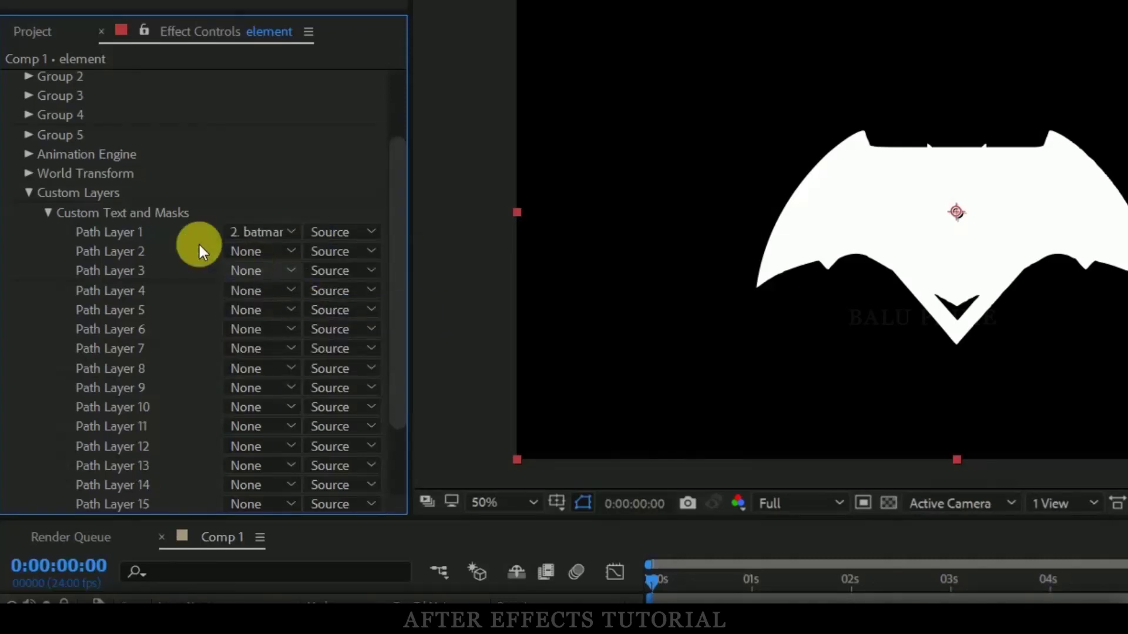
click(249, 250)
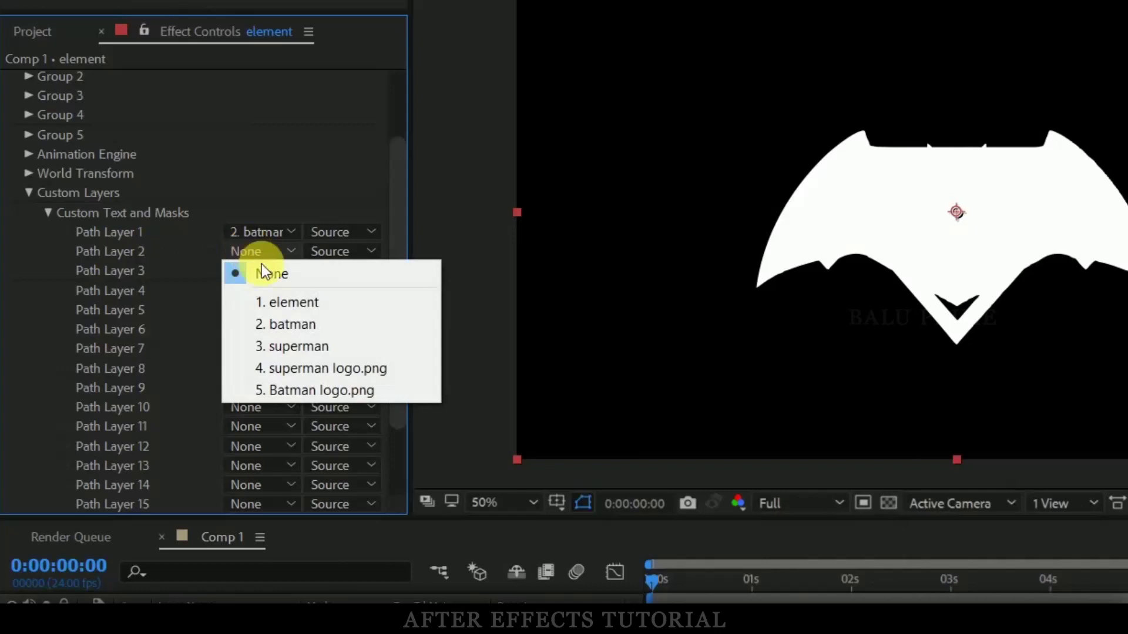
click(280, 344)
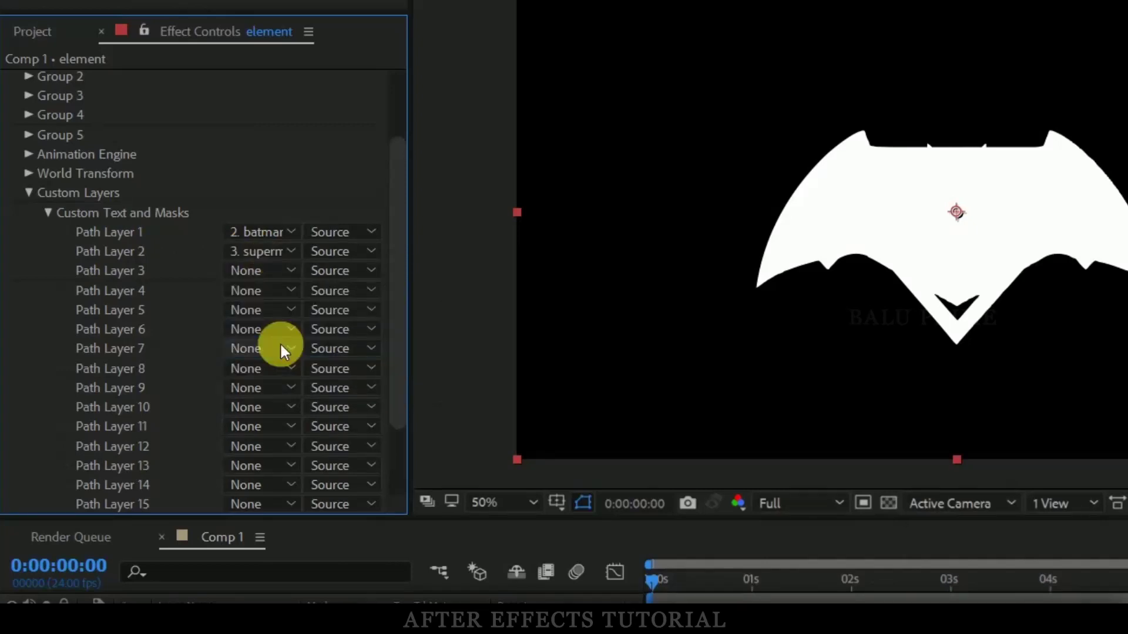
scroll(270, 229, up, 3)
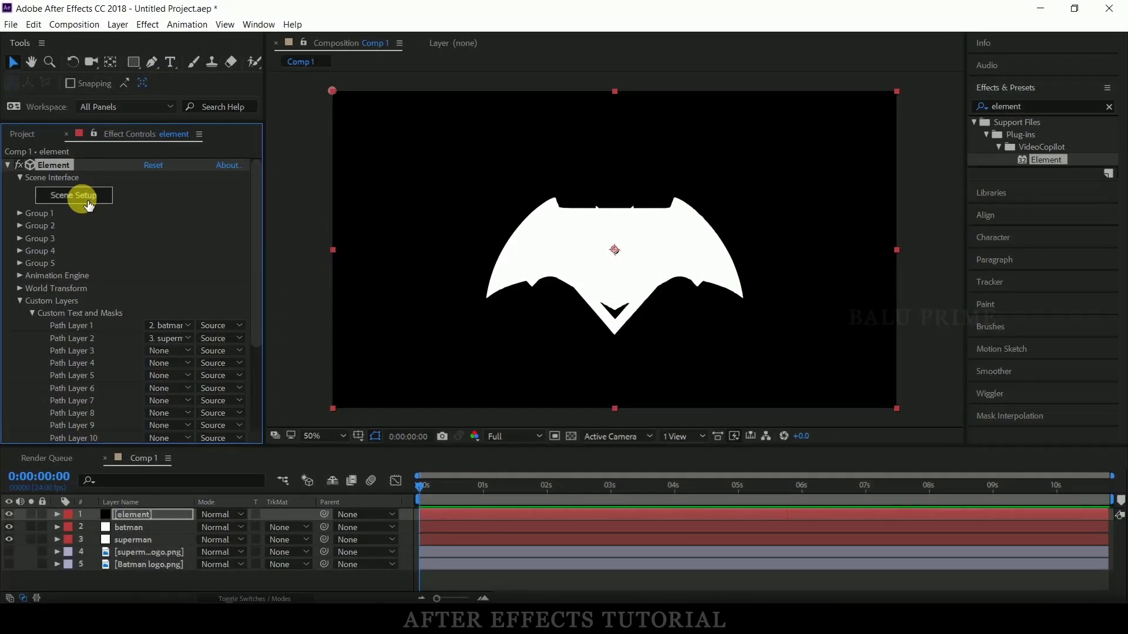
click(88, 202)
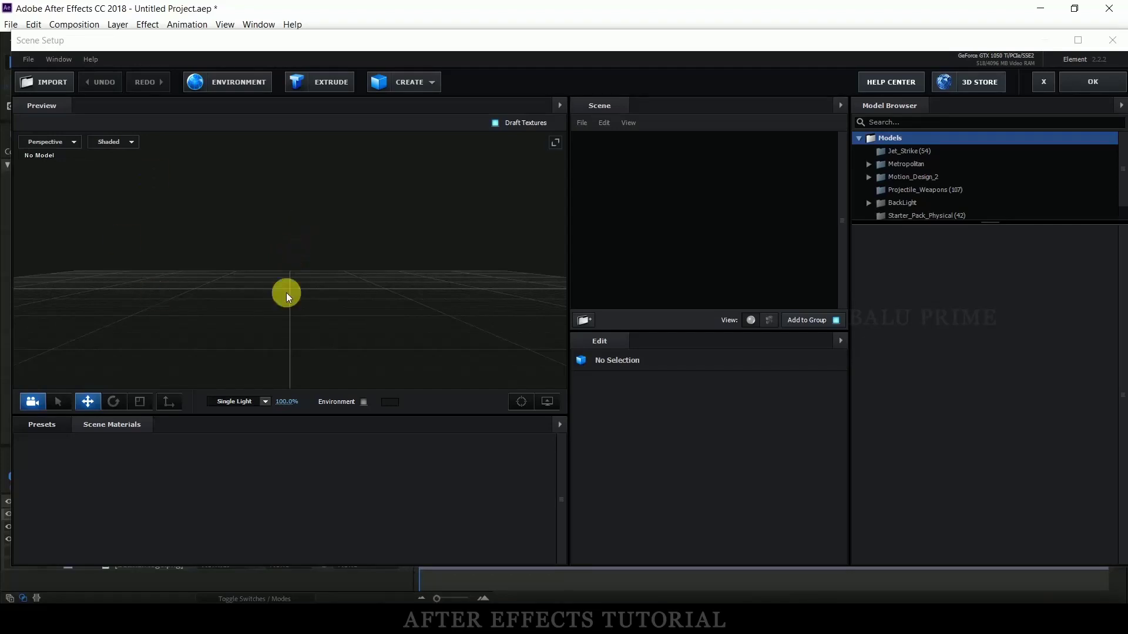
Step: Extrude the batman path in Scene Setup and set Bevel 1's Extrude to 2.00
click(311, 85)
mouse_move(420, 227)
mouse_down()
mouse_move(397, 272)
mouse_move(368, 237)
mouse_move(492, 231)
mouse_up()
double_click(641, 155)
click(648, 168)
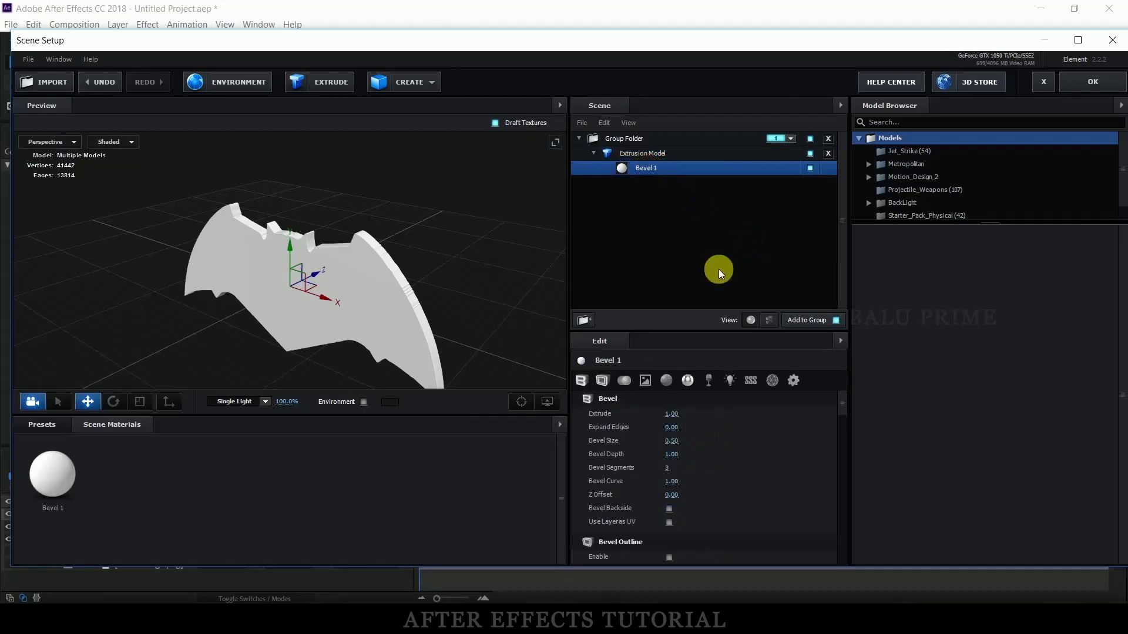
drag(464, 322, 488, 329)
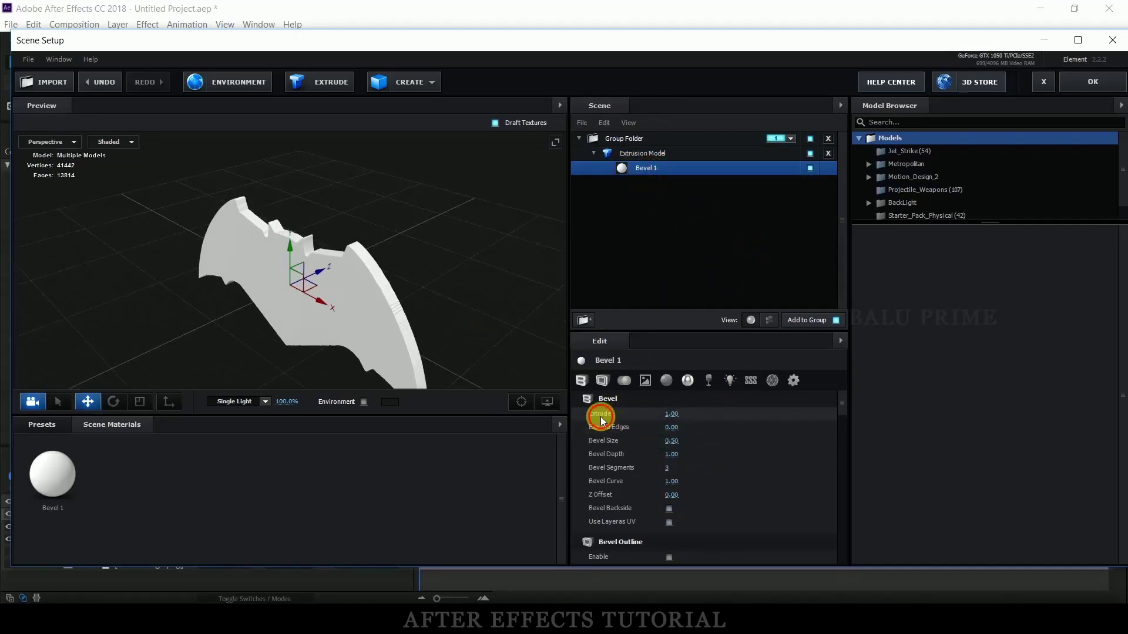
click(674, 415)
text(2)
key(Return)
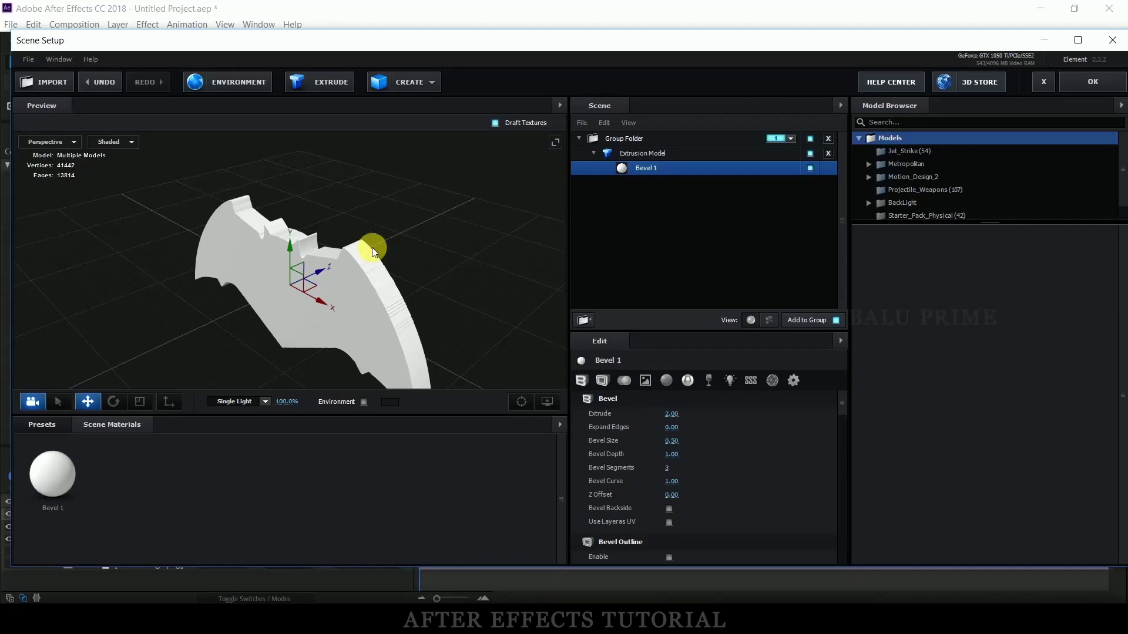
click(41, 421)
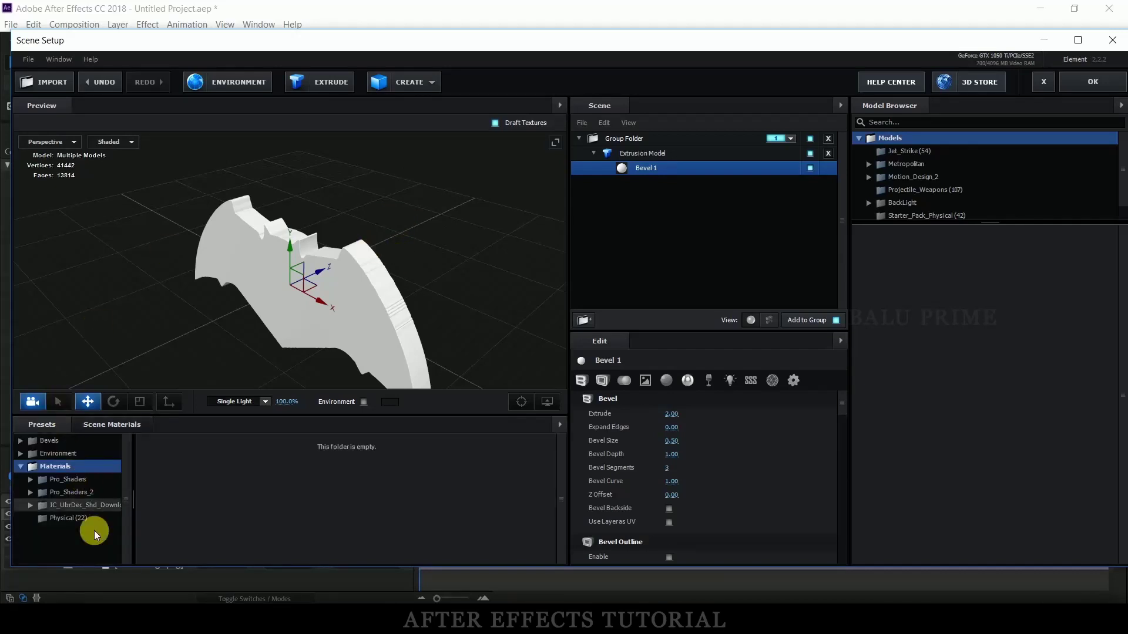
Step: Apply the Physical Chrome material to Bevel 1 of the batman extrusion
click(67, 521)
mouse_move(467, 486)
mouse_down()
mouse_move(668, 184)
mouse_move(661, 173)
mouse_up()
mouse_move(440, 266)
mouse_down()
mouse_move(496, 217)
mouse_move(459, 231)
mouse_move(492, 270)
mouse_up()
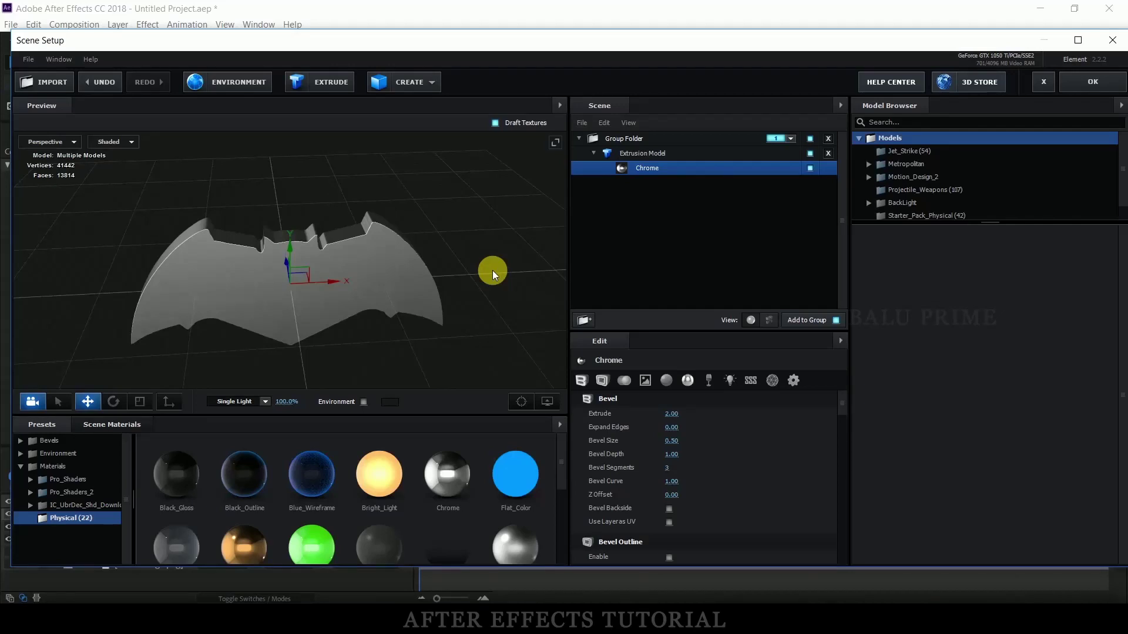
click(637, 152)
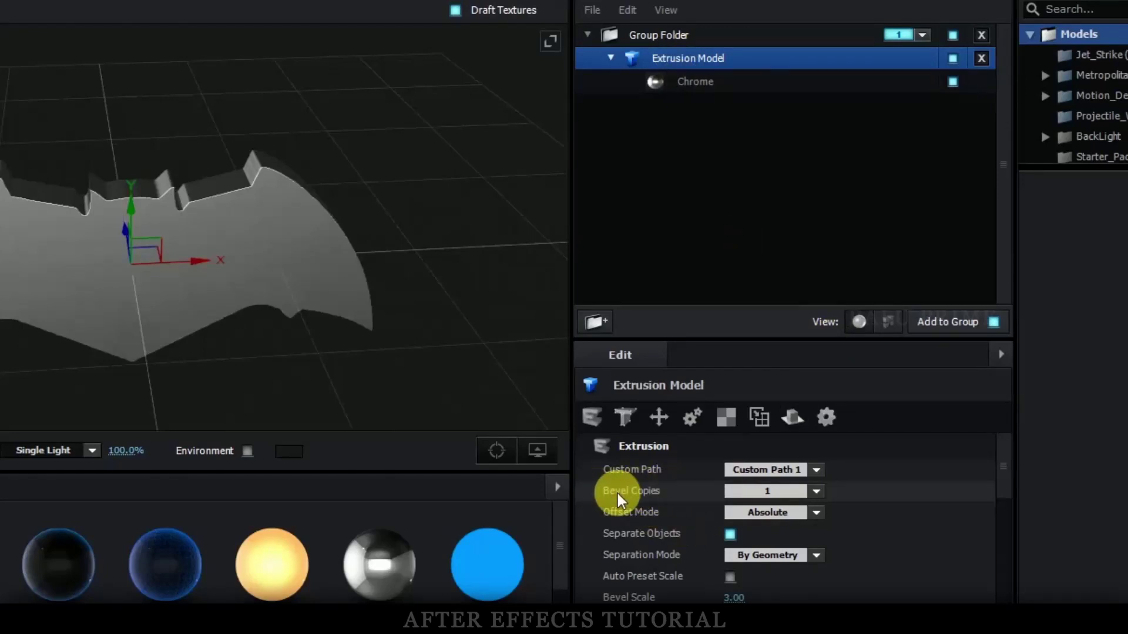
mouse_move(617, 491)
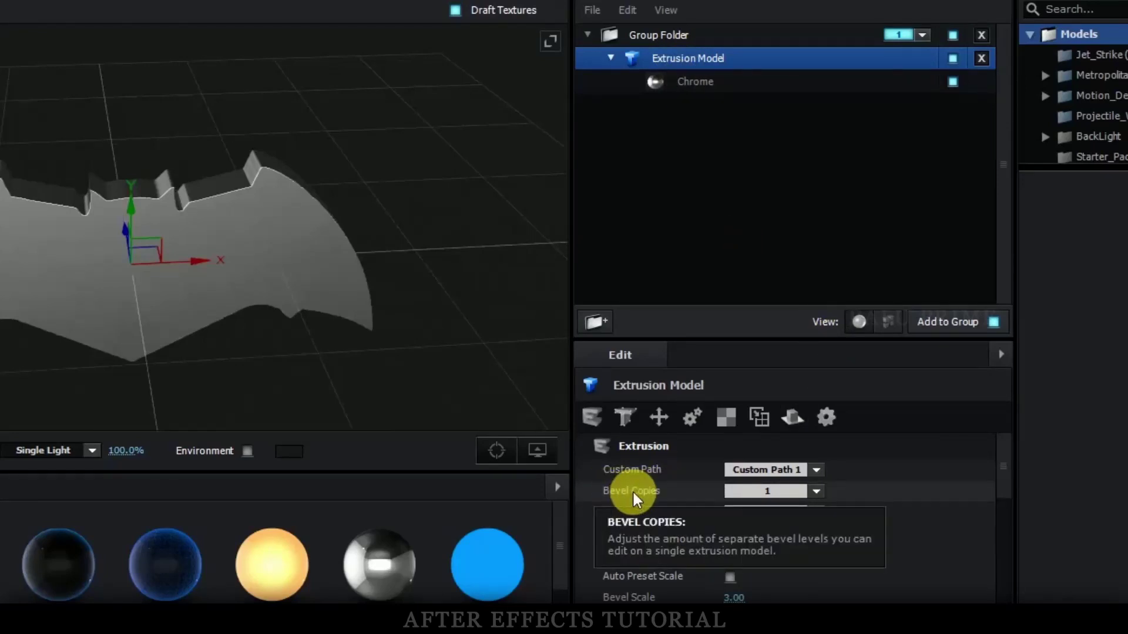
Step: Set Bevel Copies to 2 to add Bevel 2 and push it out to Z Offset 4.43
click(816, 493)
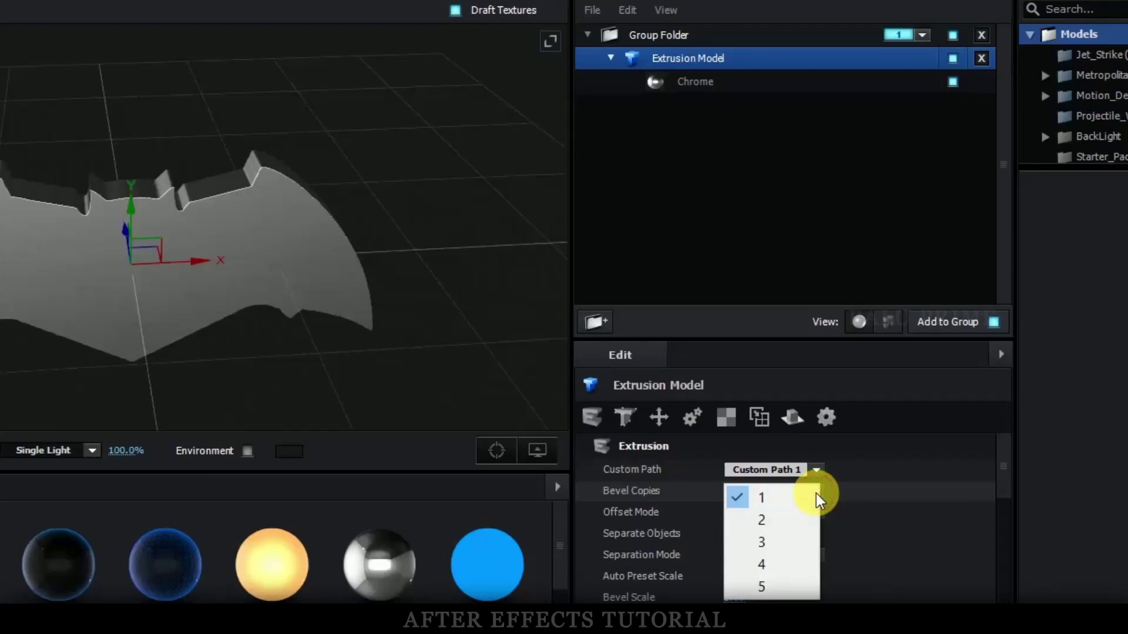
click(762, 520)
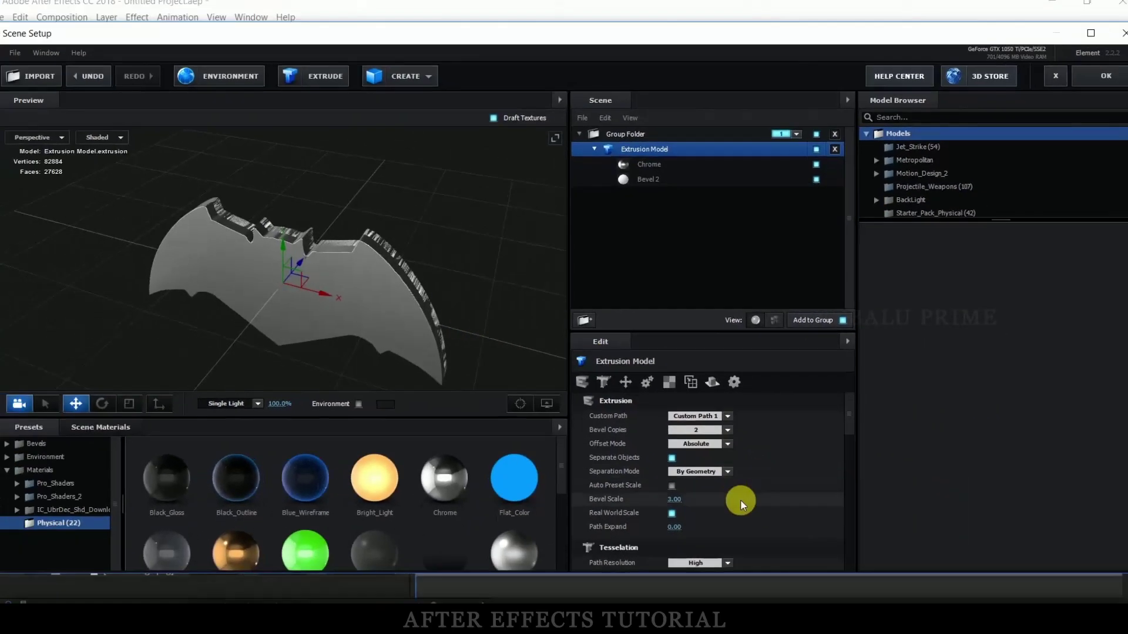
click(643, 182)
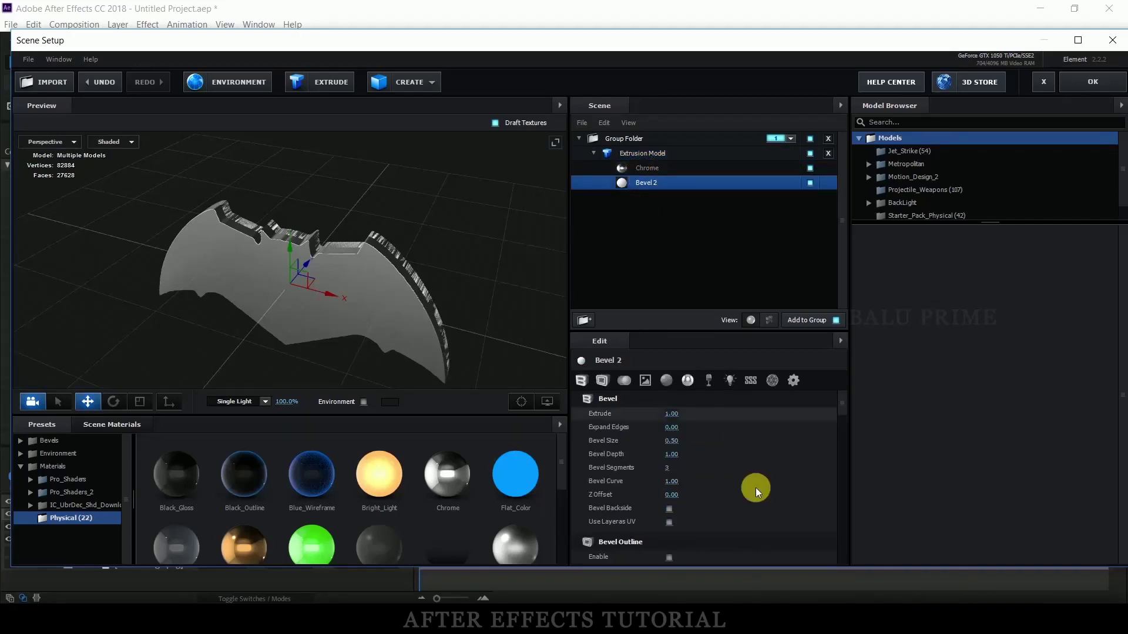
drag(669, 495, 926, 491)
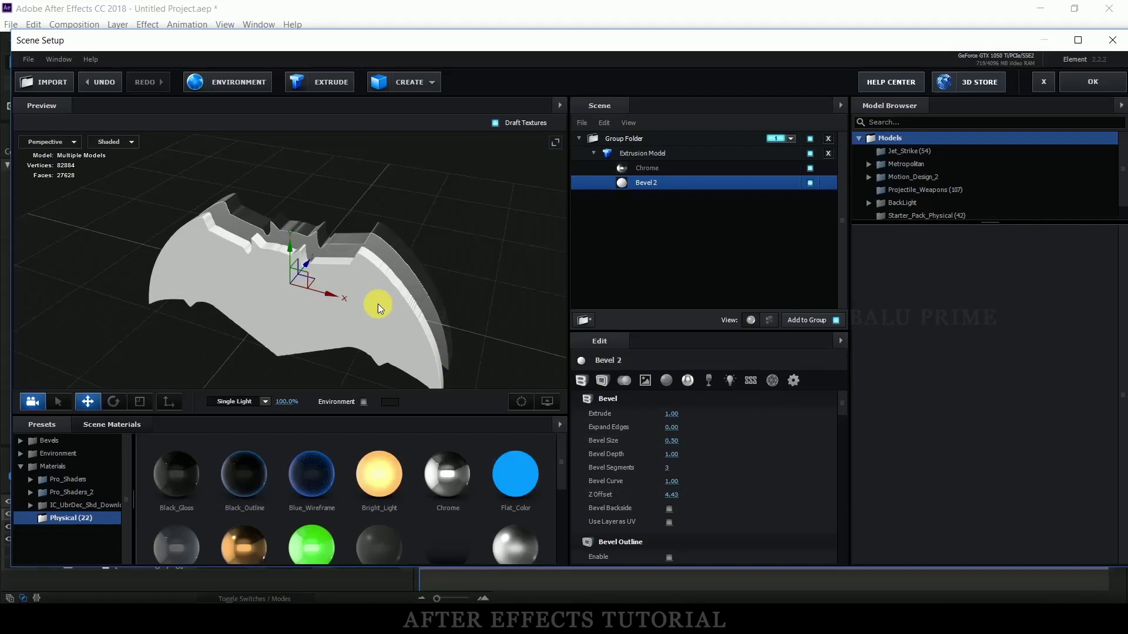
drag(378, 304, 325, 259)
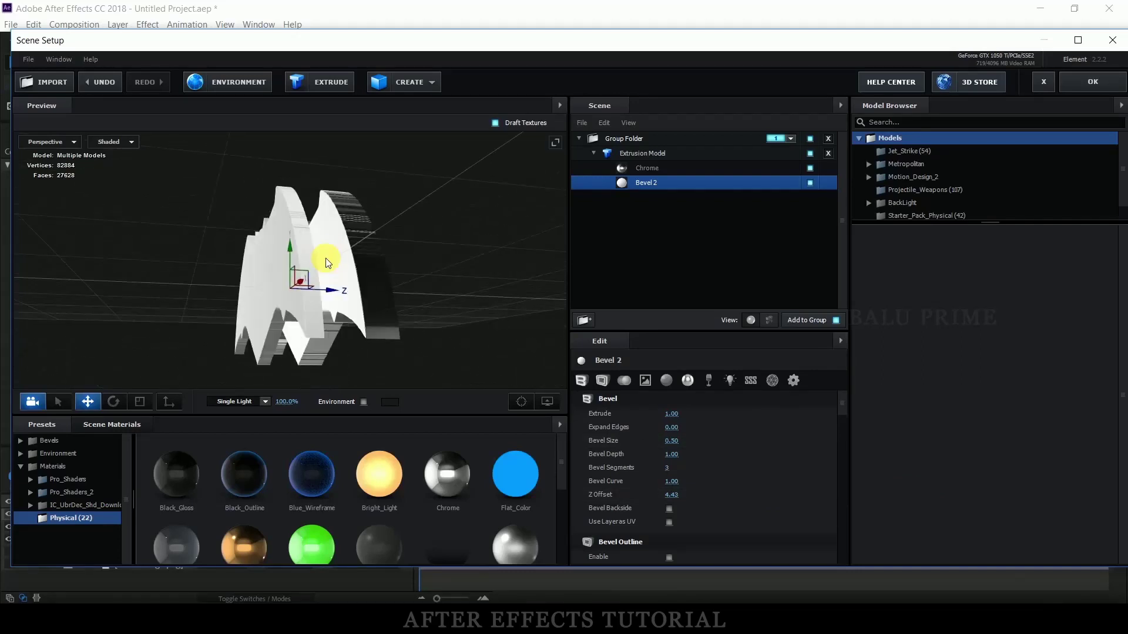
drag(357, 215, 535, 238)
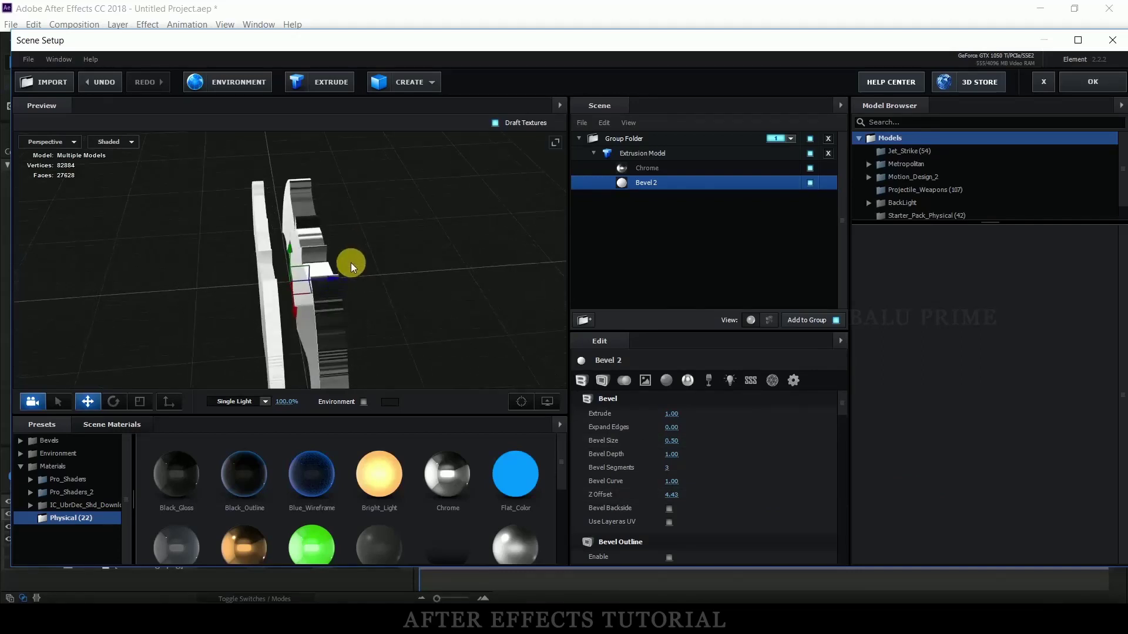
Step: Give Bevel 2 an Extrude of 2.5 and Expand Edges of 1.00
click(644, 162)
click(658, 184)
text(2.5)
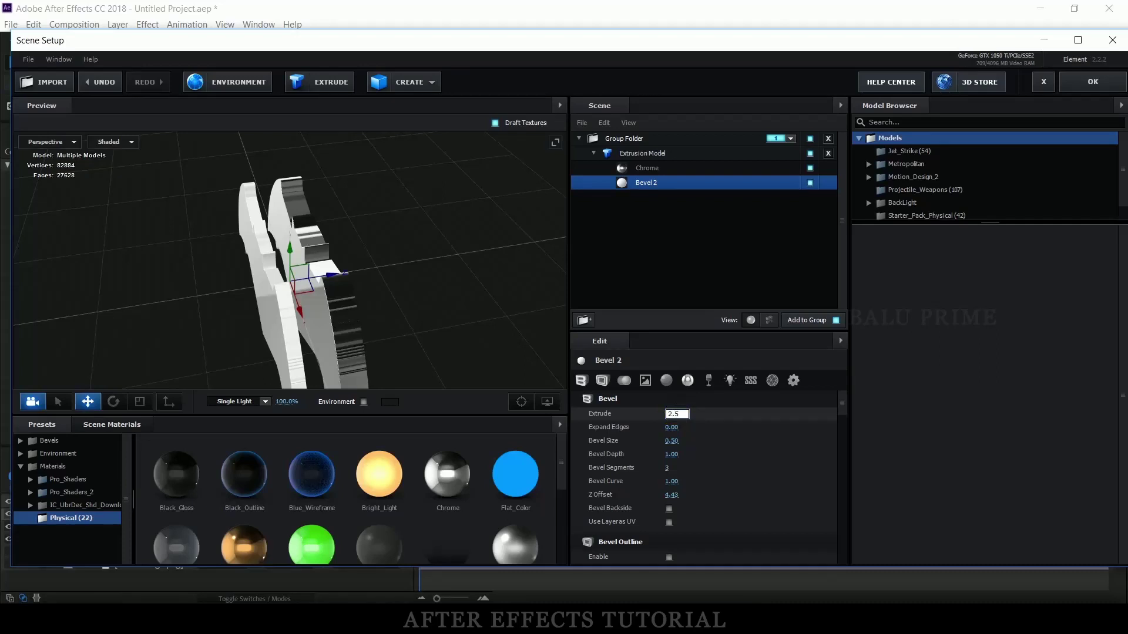
click(673, 412)
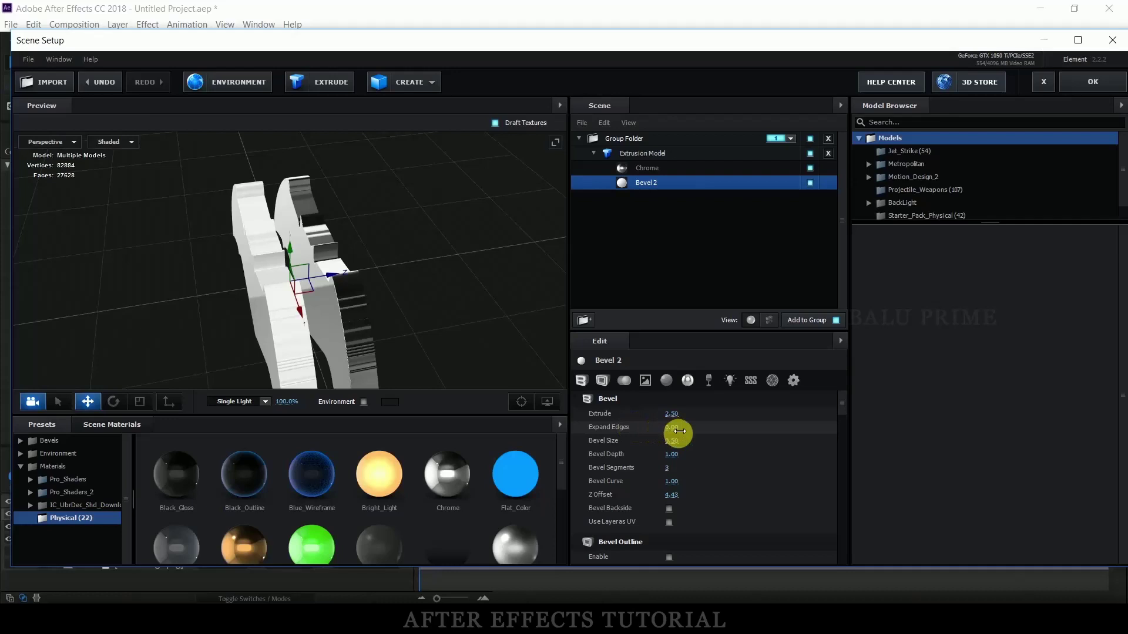
text(1)
key(Return)
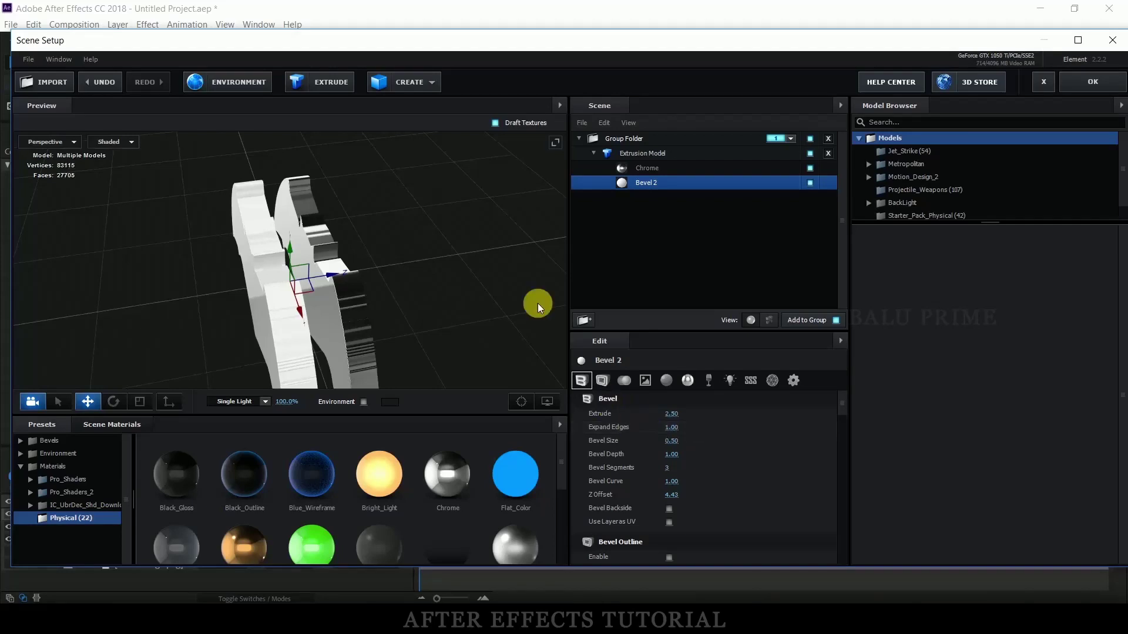
scroll(742, 396, down, 3)
scroll(738, 417, down, 3)
drag(430, 324, 435, 312)
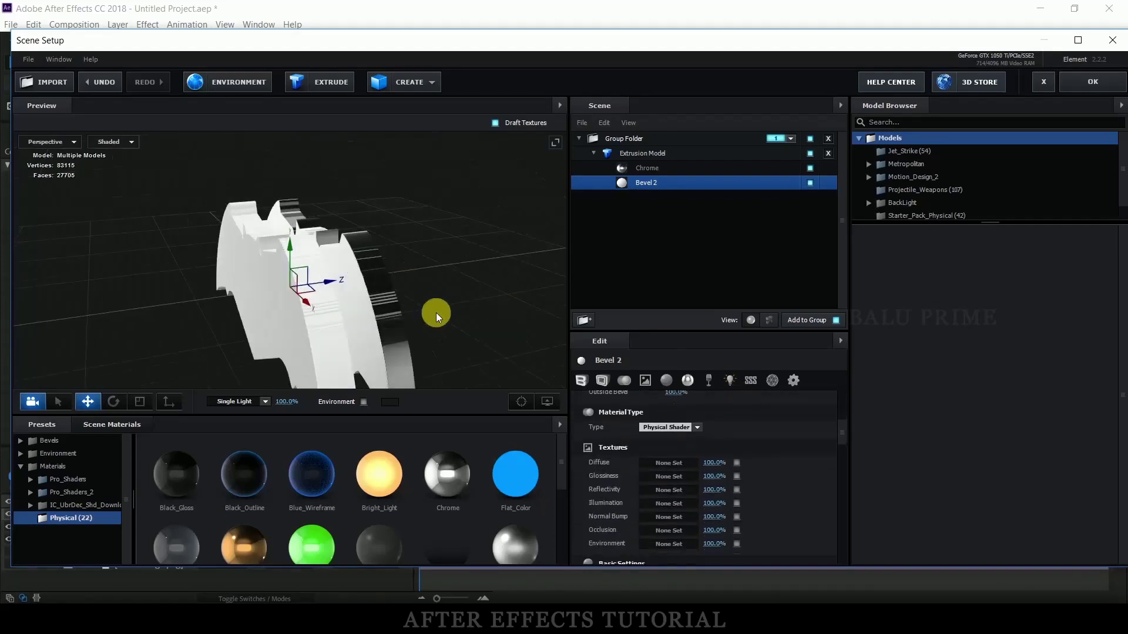
scroll(738, 434, up, 5)
scroll(653, 467, up, 2)
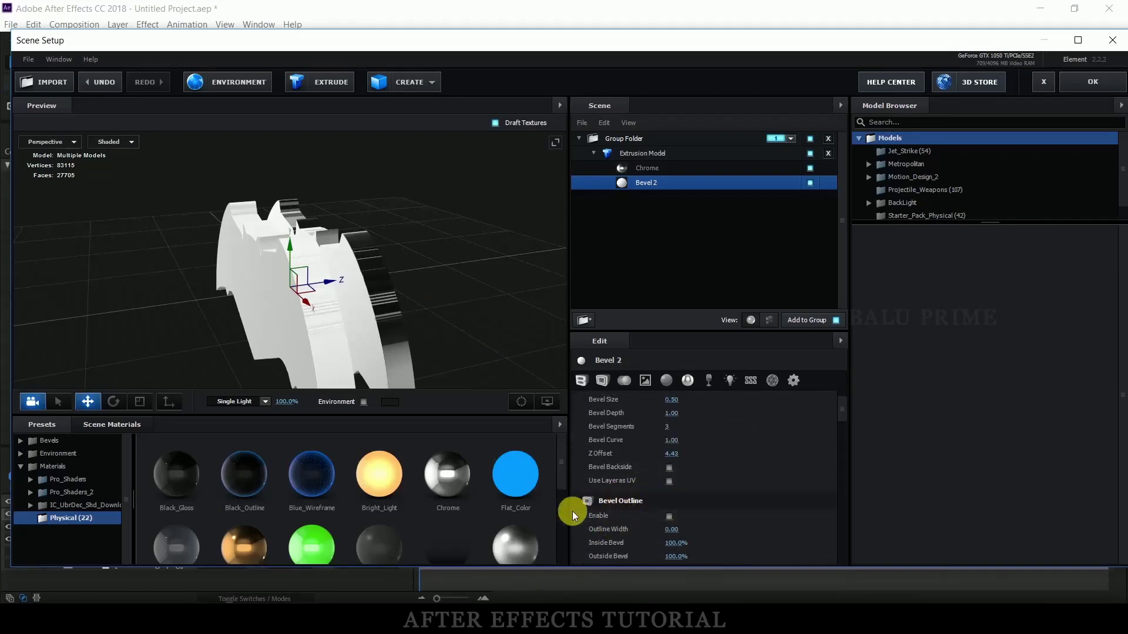
Step: Enable Bevel Outline on Bevel 2 and apply the Gold material to it
click(669, 516)
drag(440, 371, 449, 295)
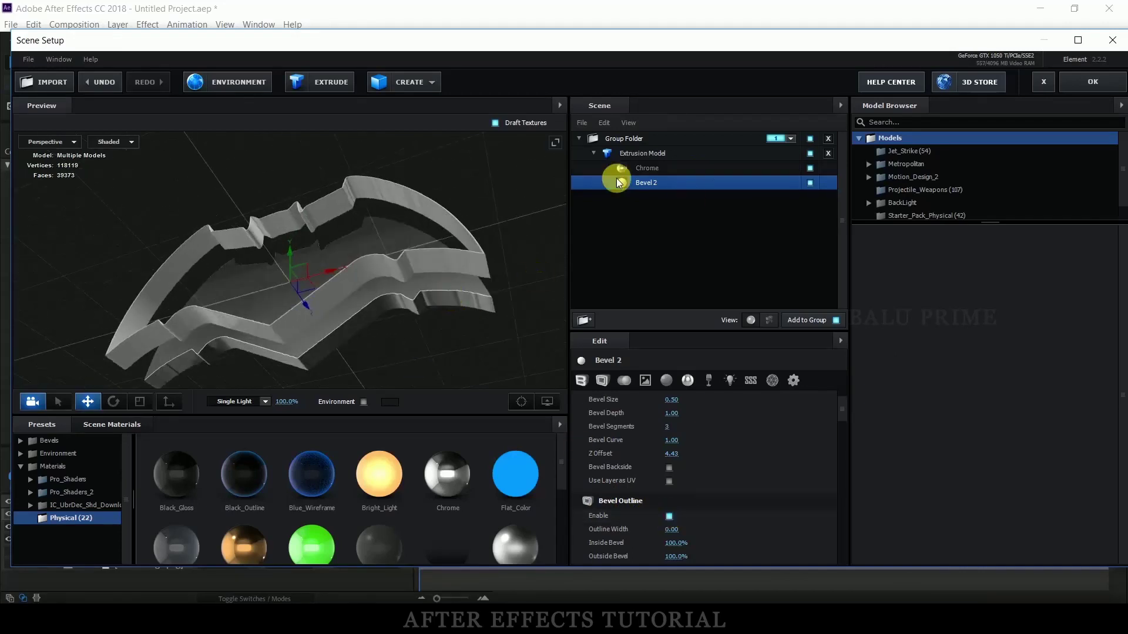
scroll(276, 528, down, 1)
mouse_move(264, 517)
mouse_down()
mouse_move(692, 182)
mouse_move(655, 185)
mouse_up()
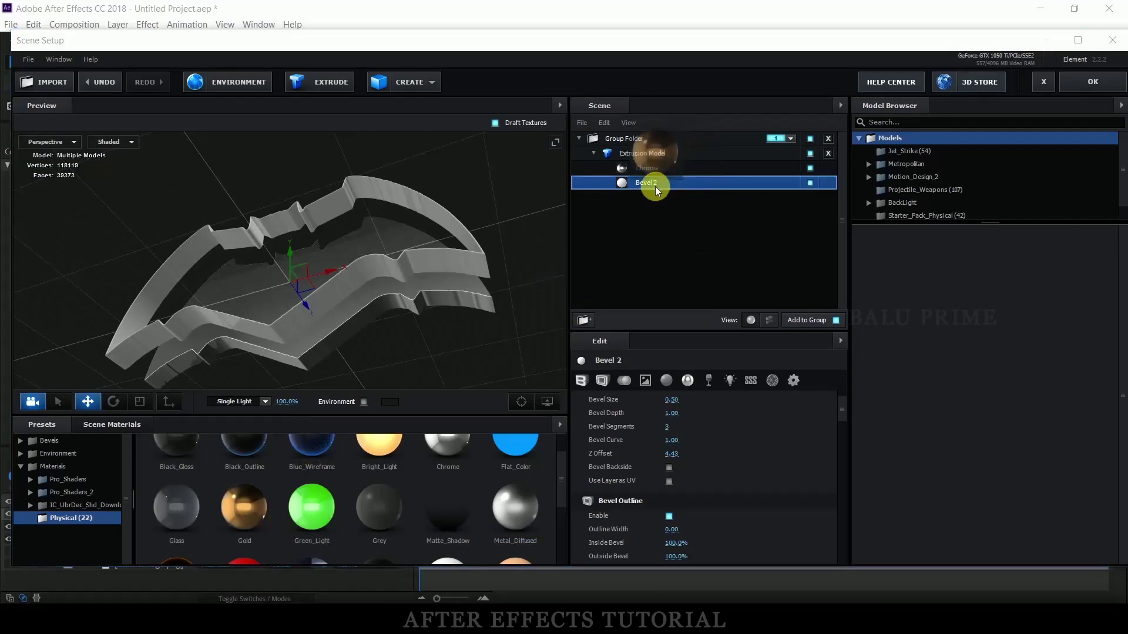
drag(400, 283, 868, 470)
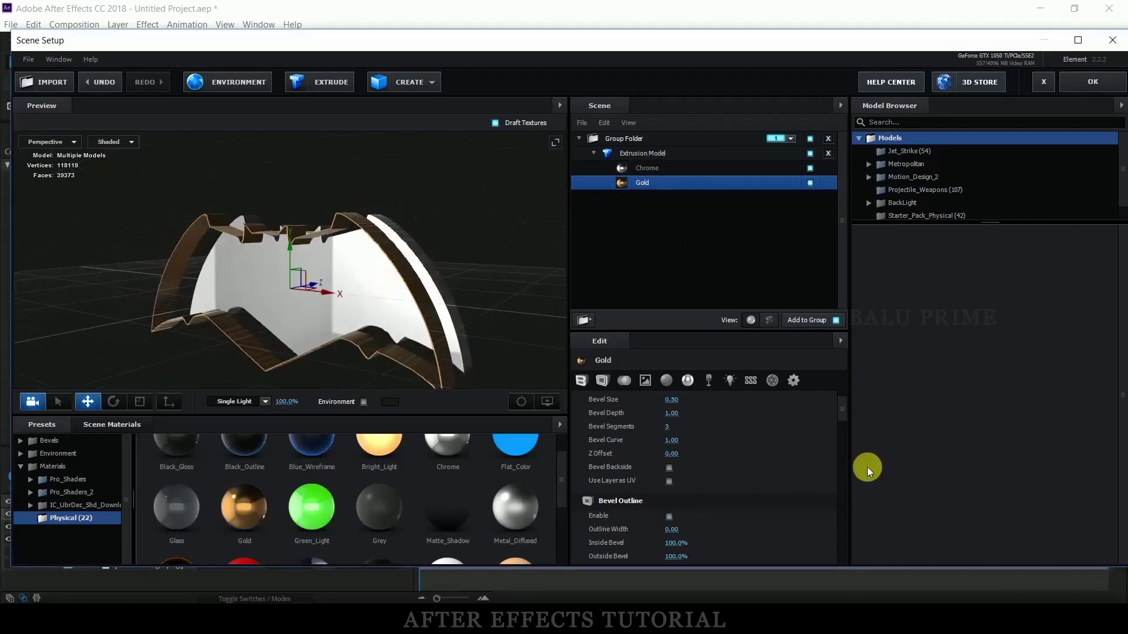
Step: Set the Gold bevel's Z Offset to 0 so it sits flush
click(654, 154)
click(647, 183)
click(672, 453)
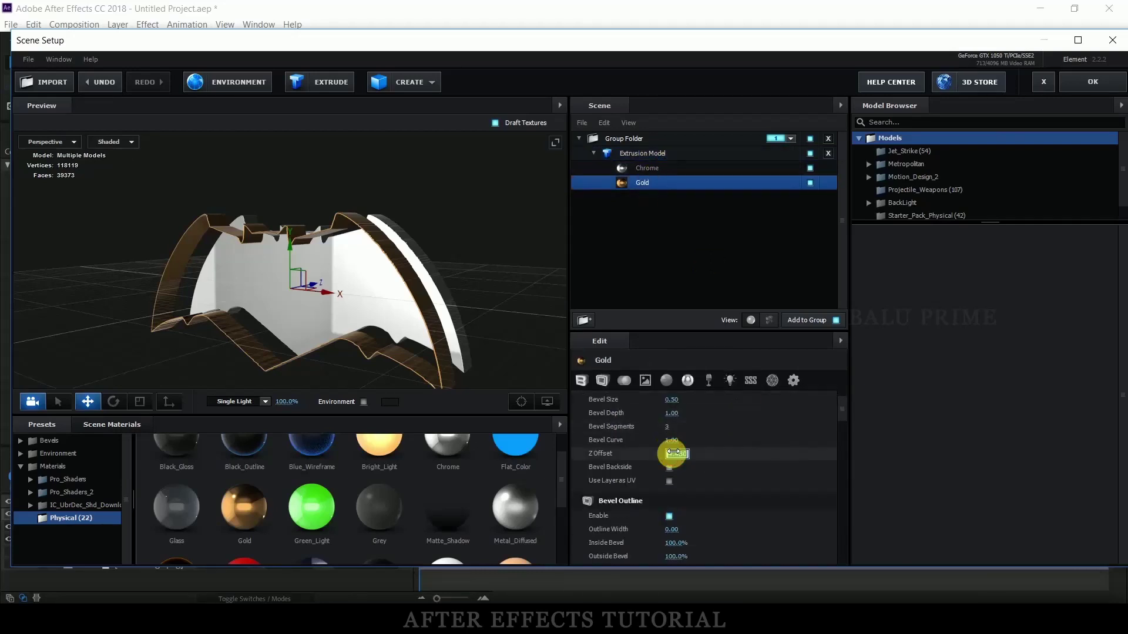
text(0)
key(Return)
mouse_move(270, 333)
mouse_down()
mouse_move(337, 348)
mouse_move(366, 290)
mouse_move(192, 199)
mouse_move(227, 241)
mouse_move(198, 232)
mouse_up()
Step: Set the Gold bevel's Extrude depth to 2.25
click(637, 156)
click(643, 182)
scroll(751, 448, up, 2)
click(666, 418)
click(671, 418)
text(2.25)
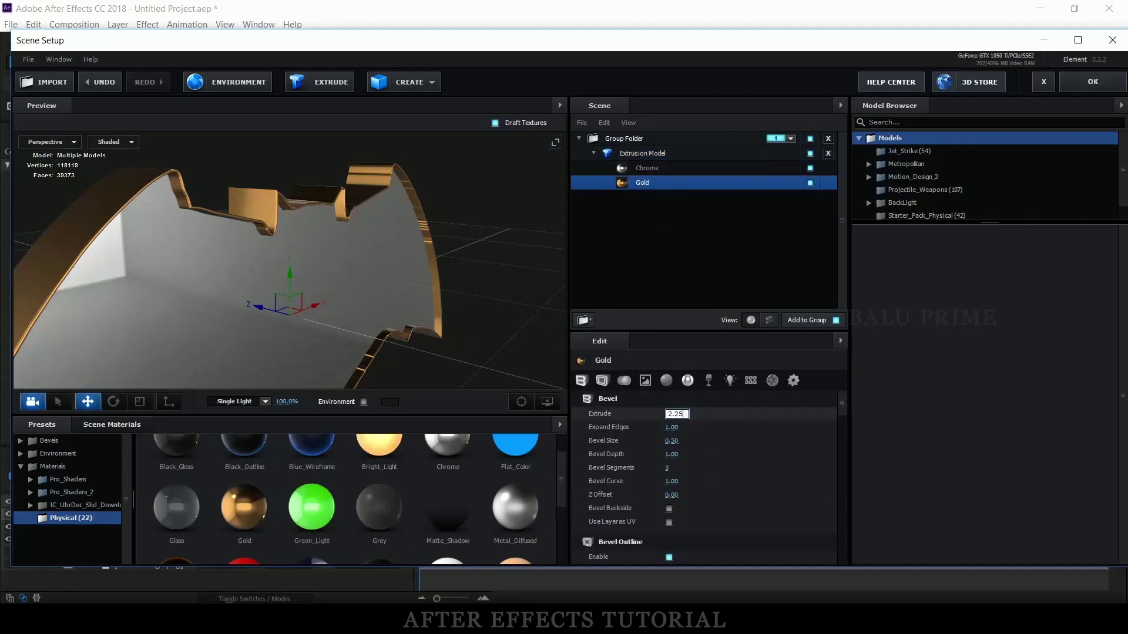
key(Return)
mouse_move(444, 300)
mouse_down()
mouse_move(382, 242)
mouse_move(390, 306)
mouse_up()
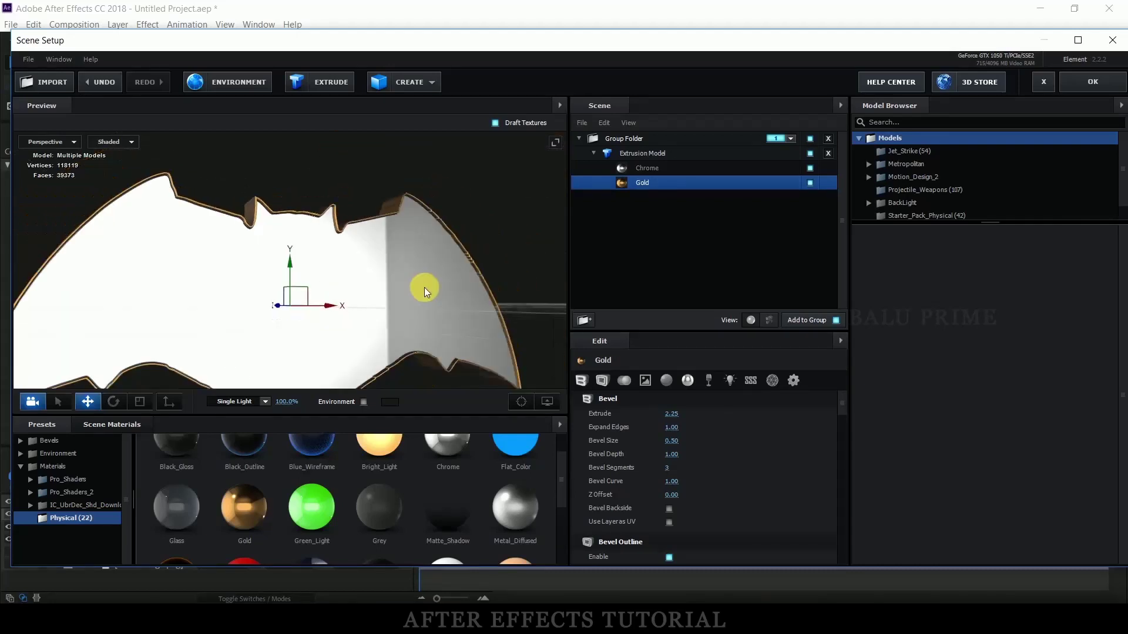
mouse_move(459, 270)
mouse_down()
mouse_move(482, 284)
mouse_move(445, 270)
mouse_up()
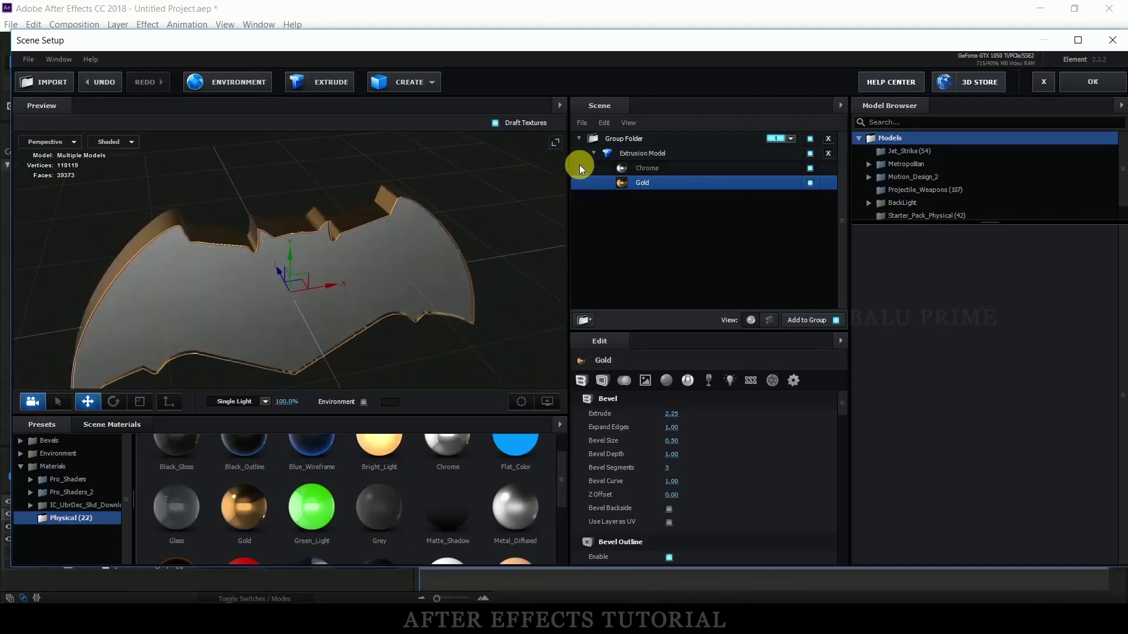
Step: Duplicate the extrusion model and switch the copy to Custom Path 2
click(592, 153)
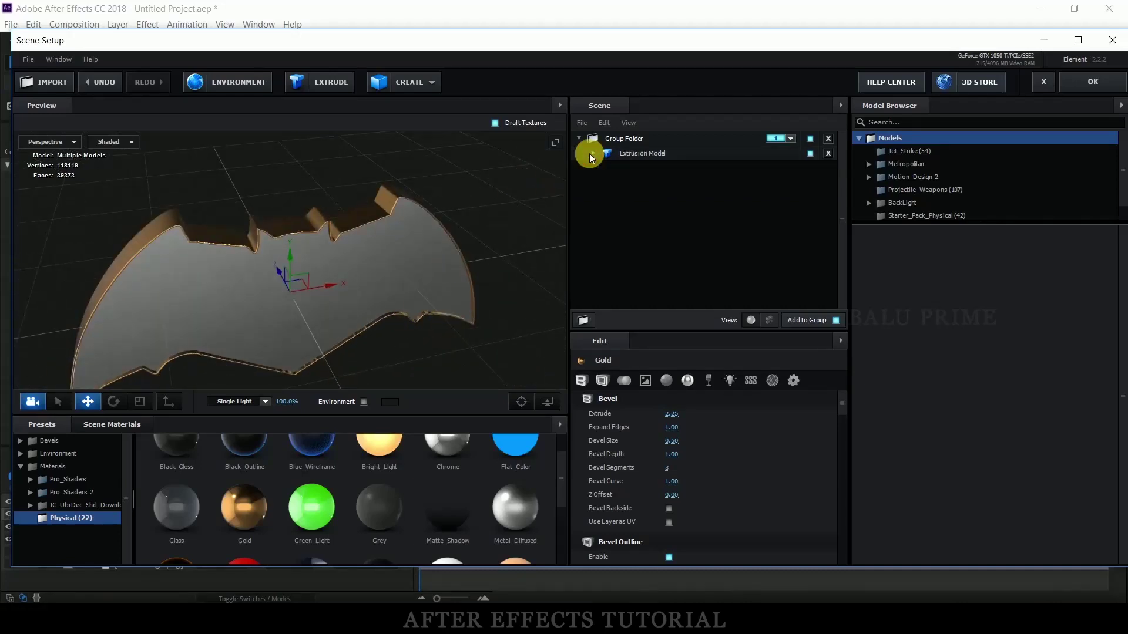
right_click(629, 153)
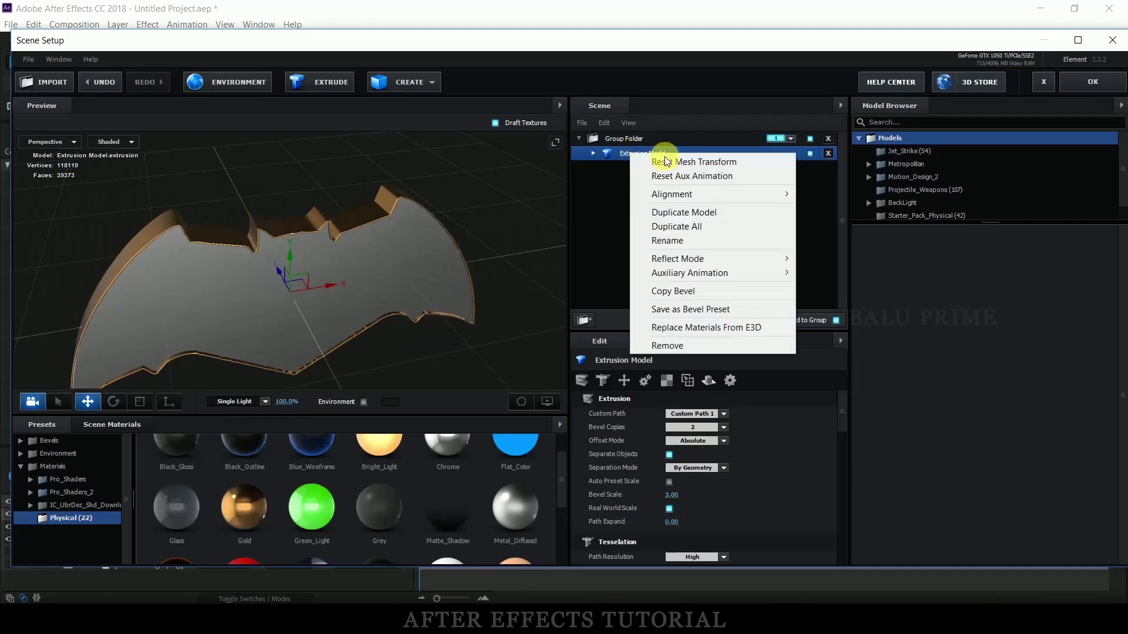
click(701, 210)
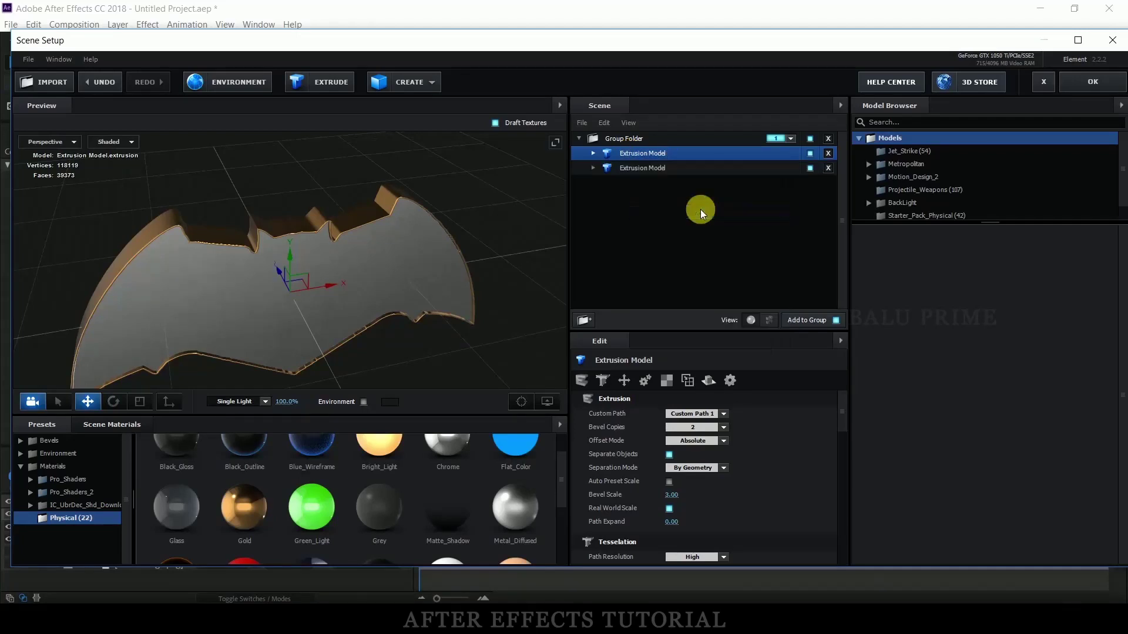
click(646, 169)
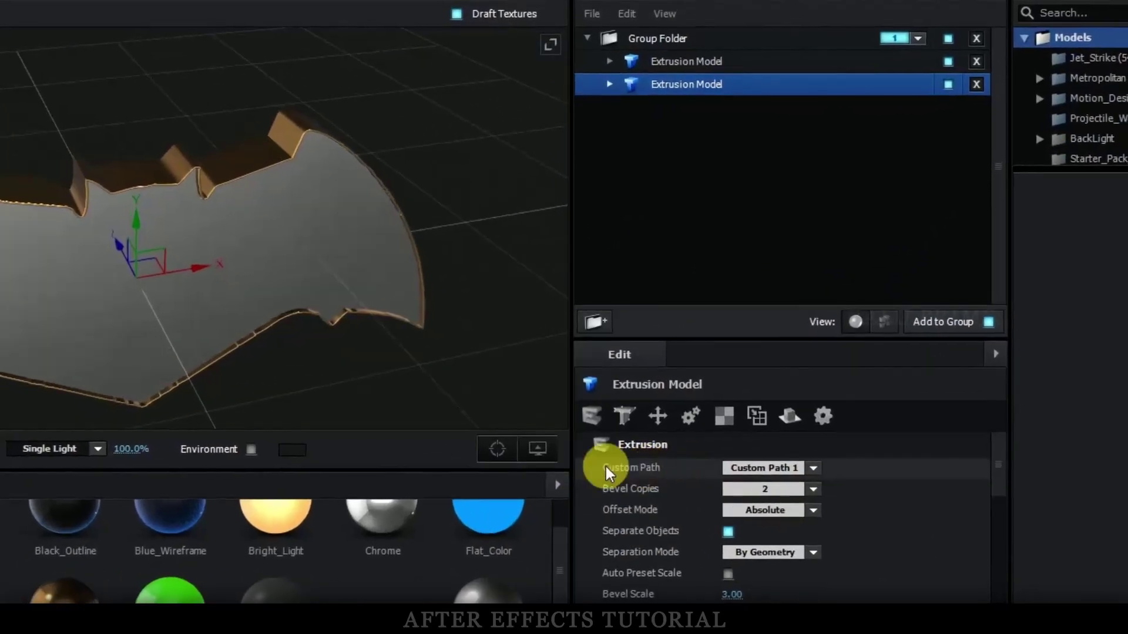
click(773, 451)
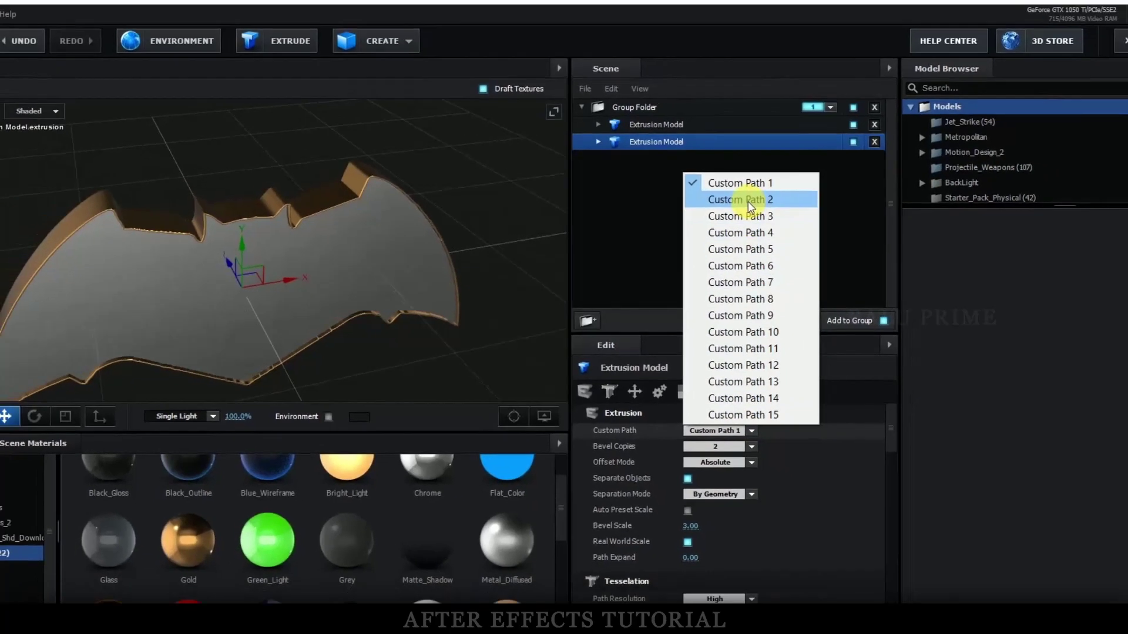
click(748, 200)
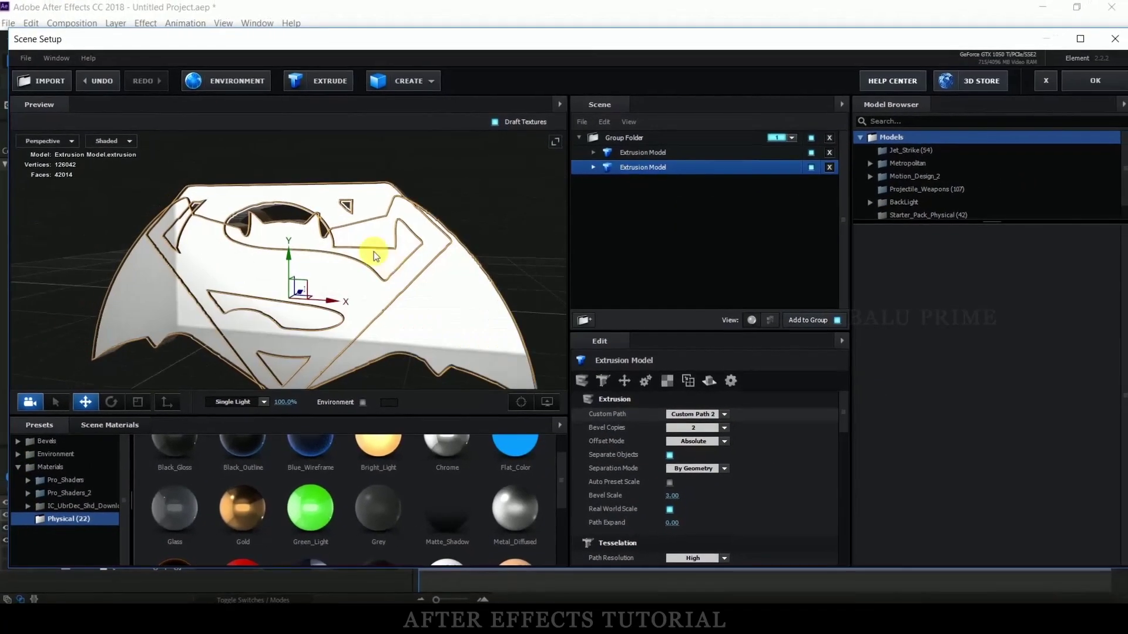
Step: Scale the duplicated Superman extrusion to 70%
drag(374, 251, 378, 291)
scroll(804, 442, down, 3)
scroll(756, 451, down, 3)
scroll(687, 487, down, 3)
click(674, 468)
text(70)
key(Return)
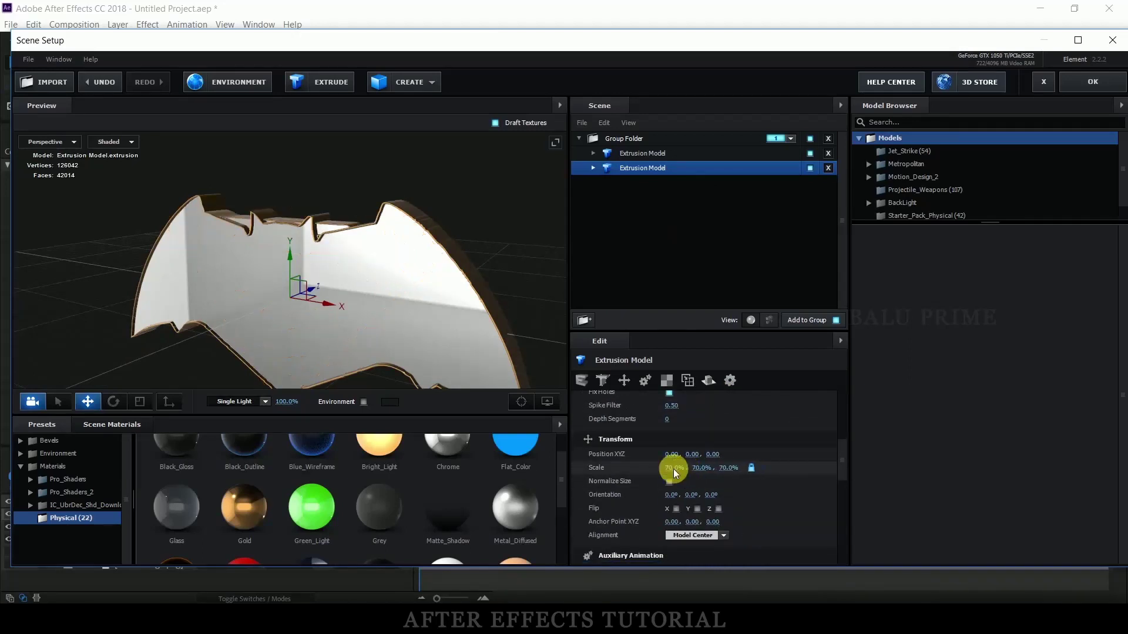
Step: Move the Superman emblem in front of and slightly above the bat logo
mouse_move(319, 286)
mouse_down()
mouse_move(305, 294)
mouse_move(448, 217)
mouse_move(412, 239)
mouse_up()
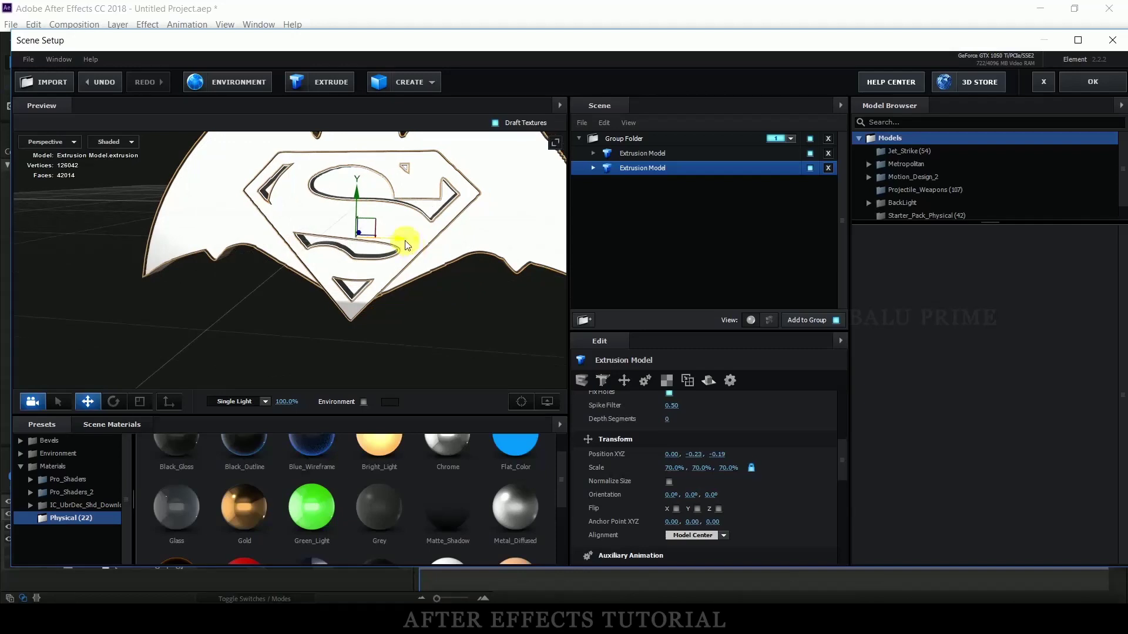
mouse_move(366, 206)
mouse_down()
mouse_move(362, 185)
mouse_move(468, 297)
mouse_move(431, 248)
mouse_move(399, 234)
mouse_up()
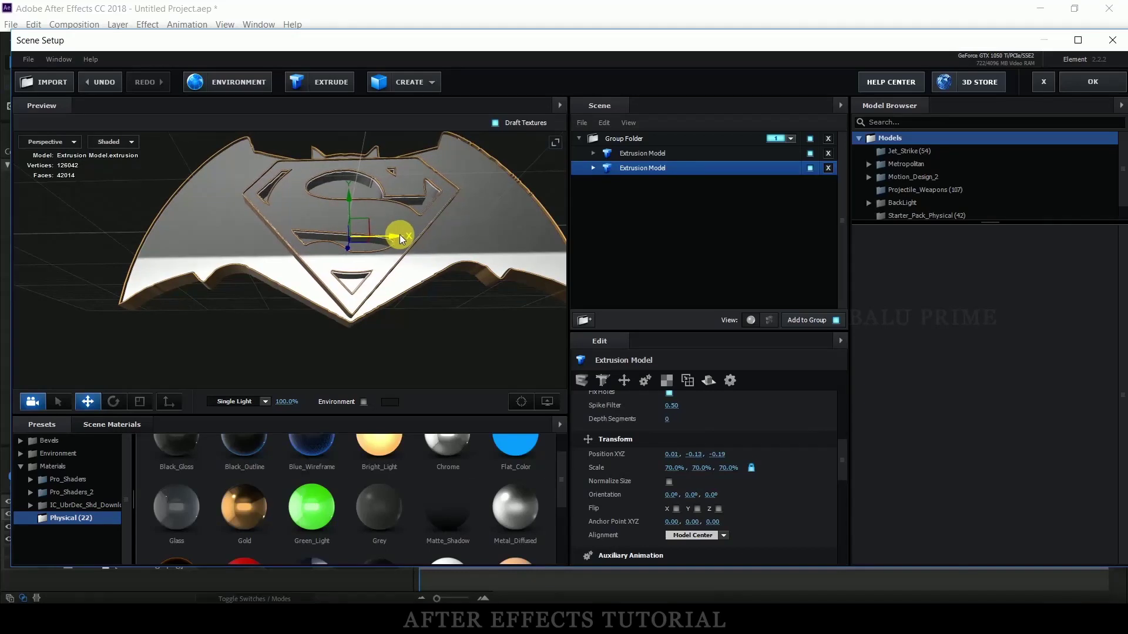
mouse_move(348, 247)
mouse_down()
mouse_move(445, 329)
mouse_move(544, 225)
mouse_up()
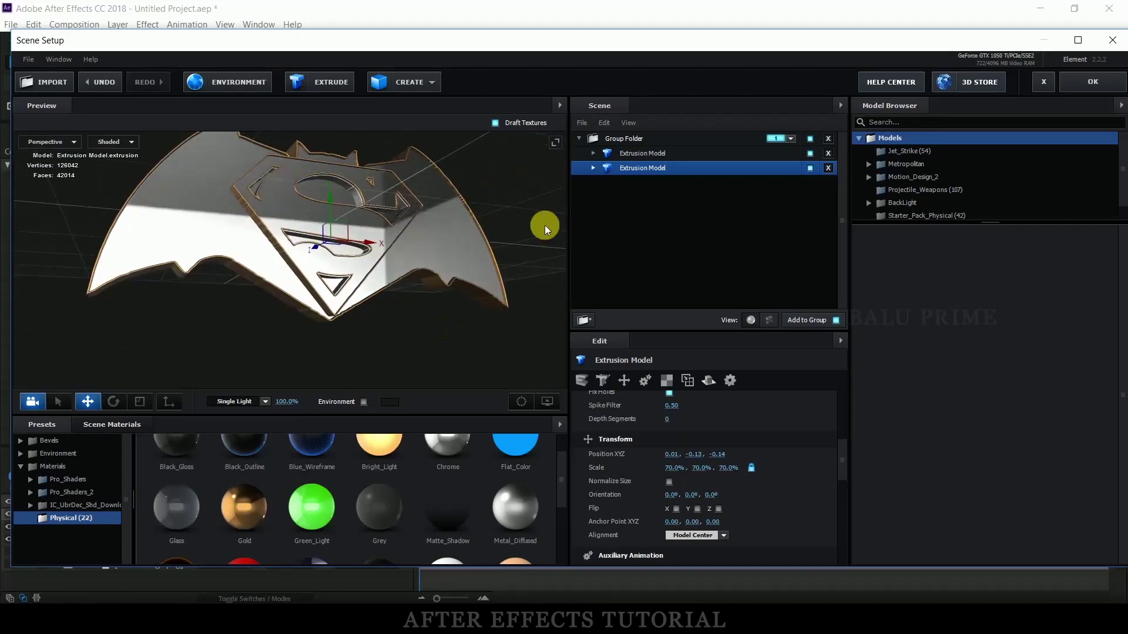
click(642, 183)
Step: Replace the Superman emblem's Chrome with Paint_Red, then close Scene Setup with OK
scroll(318, 482, down, 3)
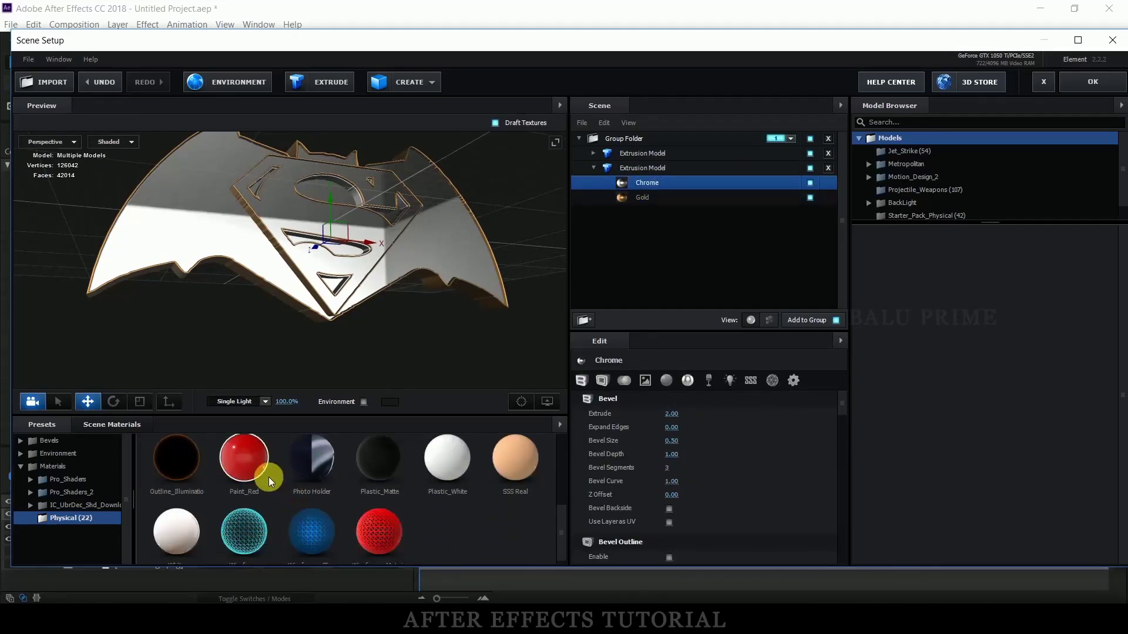
drag(244, 463, 660, 182)
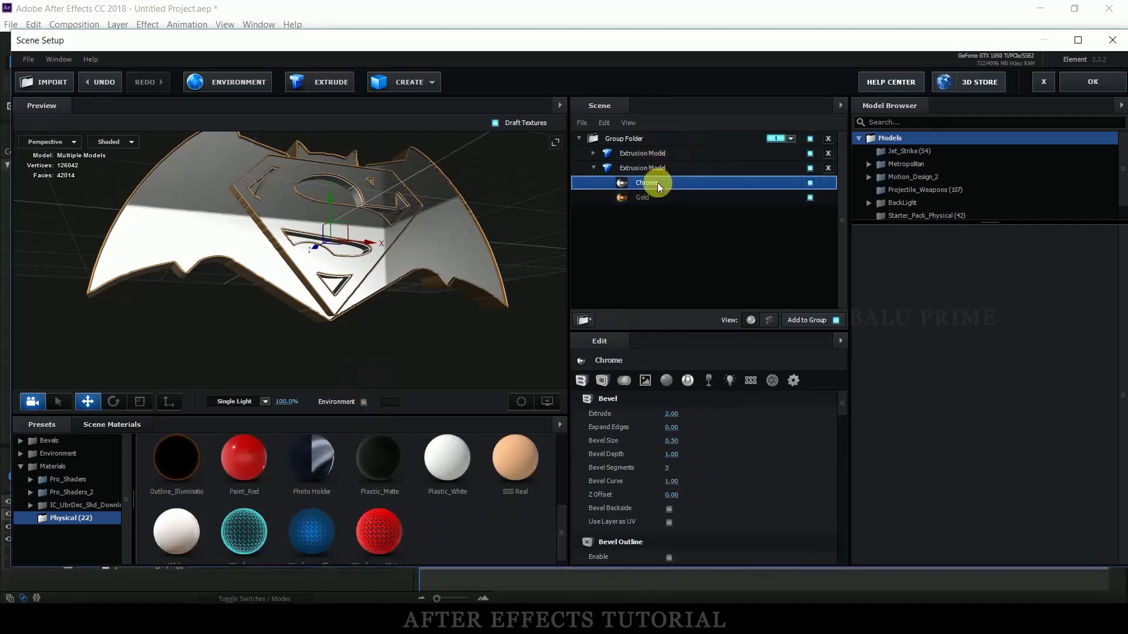
mouse_move(489, 244)
mouse_down()
mouse_move(410, 263)
mouse_move(408, 250)
mouse_up()
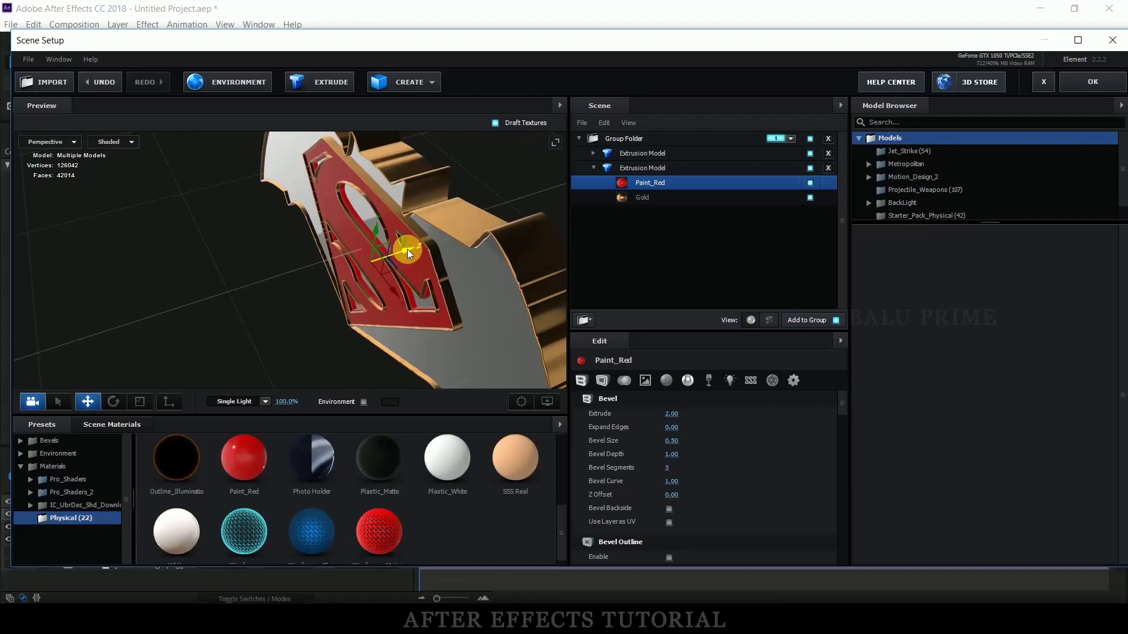
mouse_move(263, 319)
mouse_down()
mouse_move(319, 238)
mouse_move(492, 186)
mouse_up()
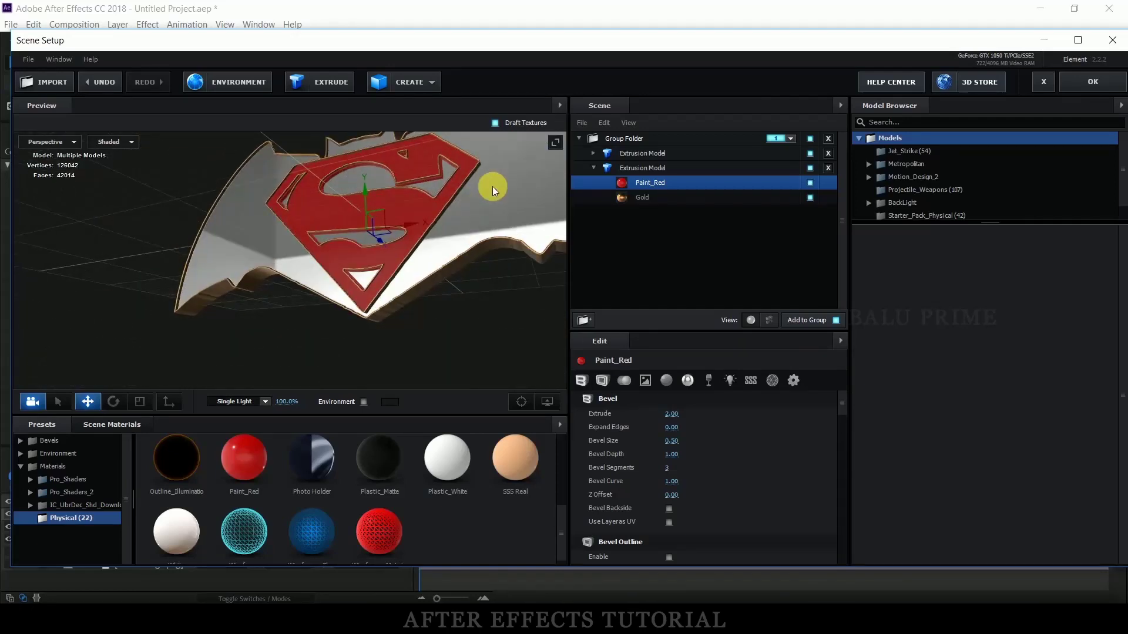
click(1085, 83)
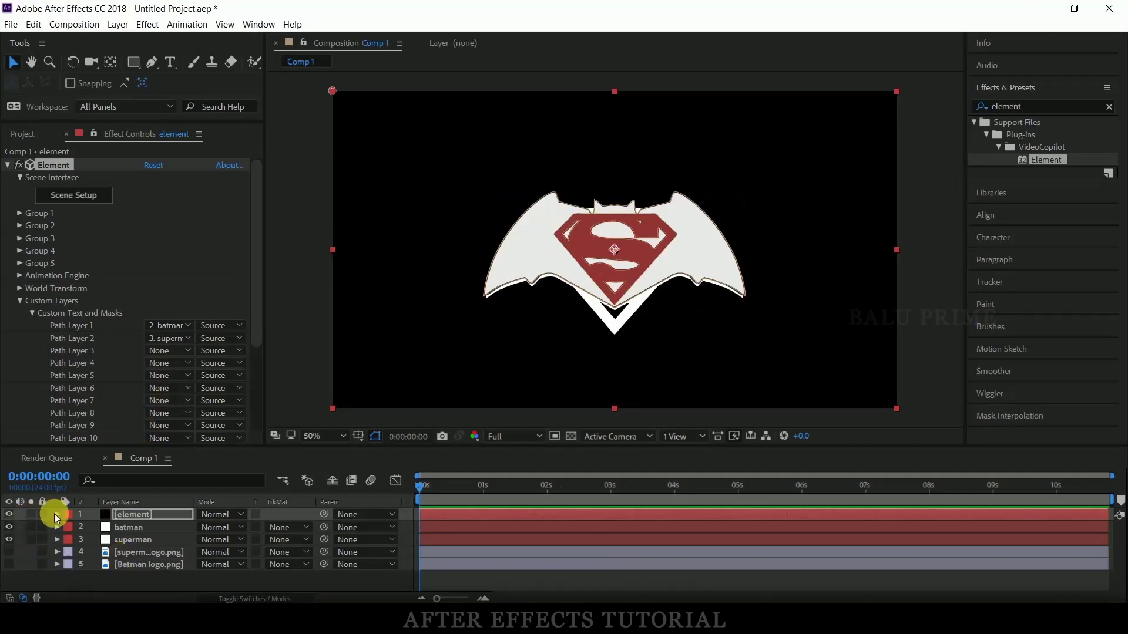
Step: Add a new camera layer using the 35mm preset
click(10, 527)
click(144, 518)
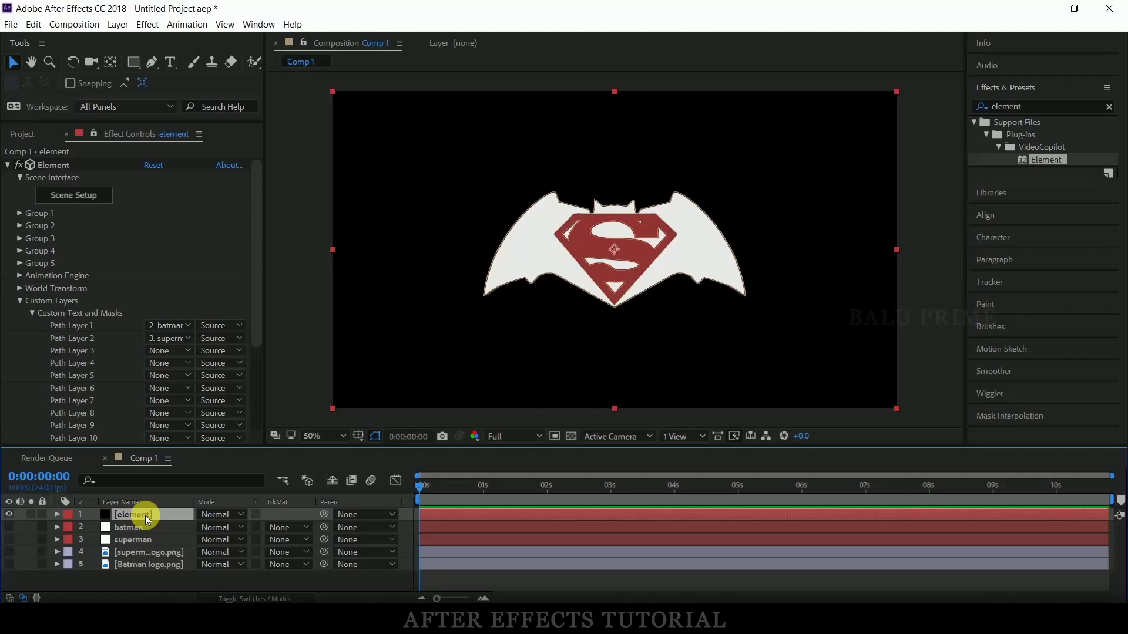
click(117, 24)
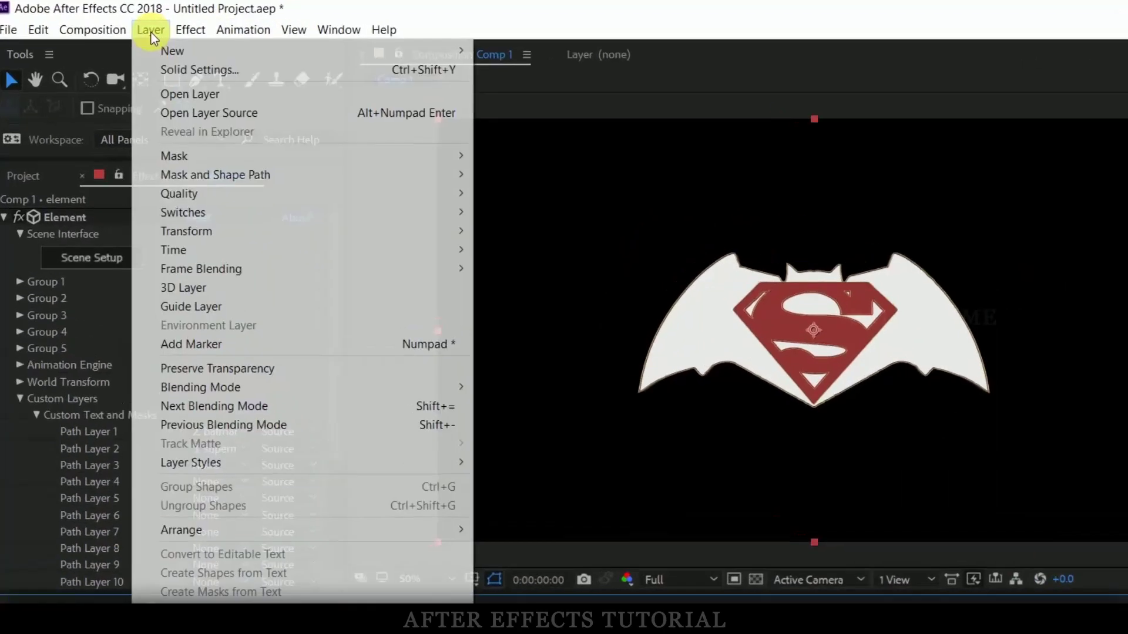
mouse_move(202, 54)
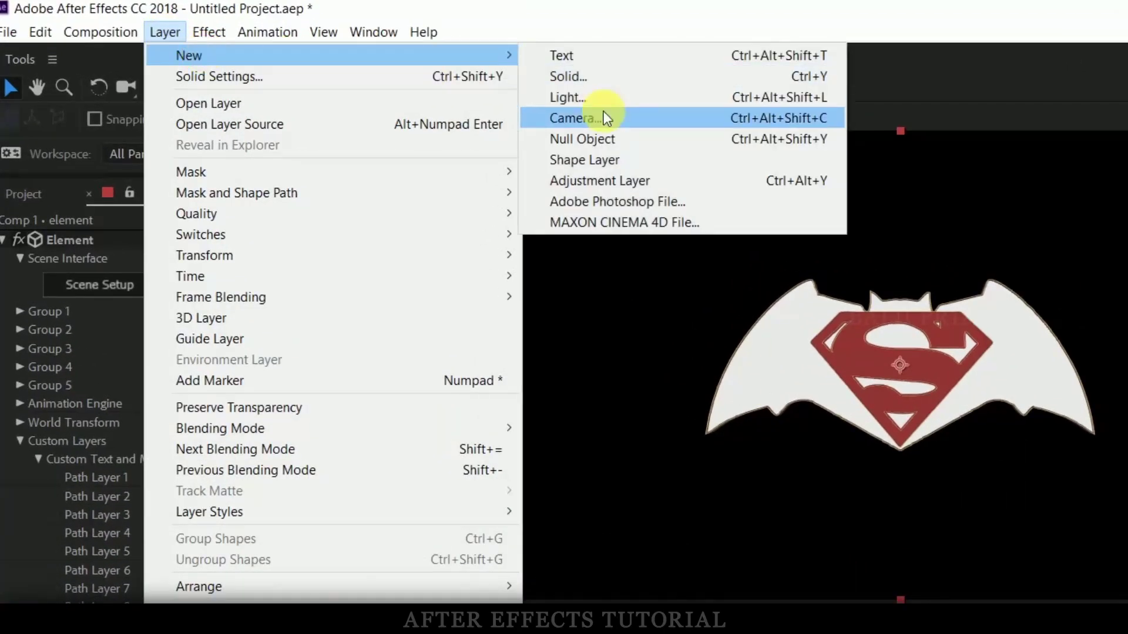
click(603, 115)
click(918, 288)
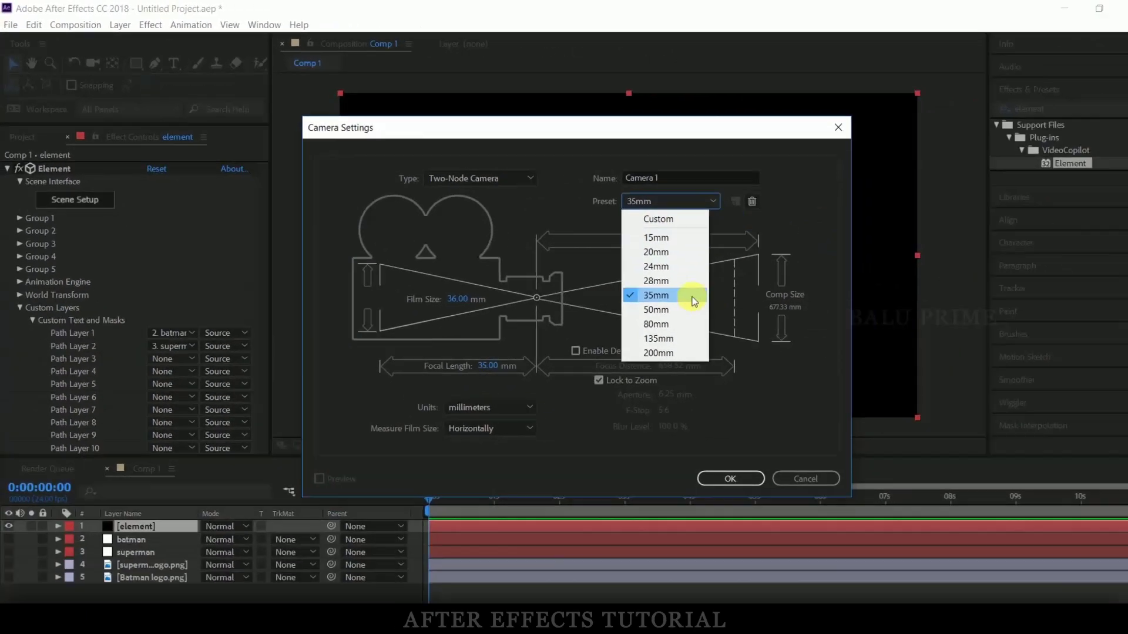
click(676, 296)
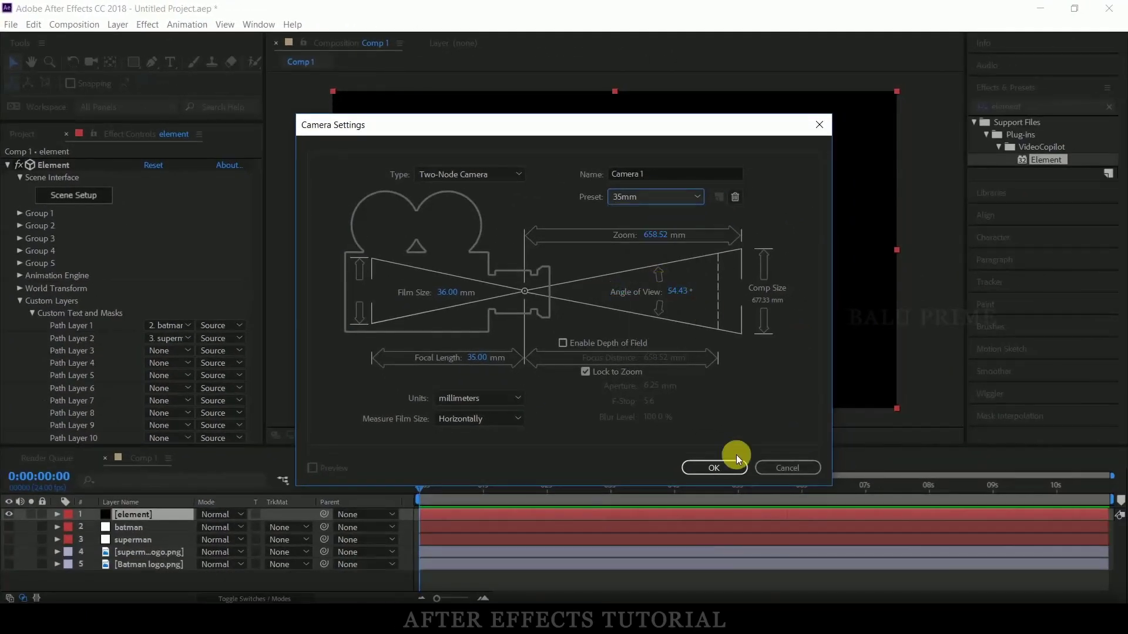
click(720, 465)
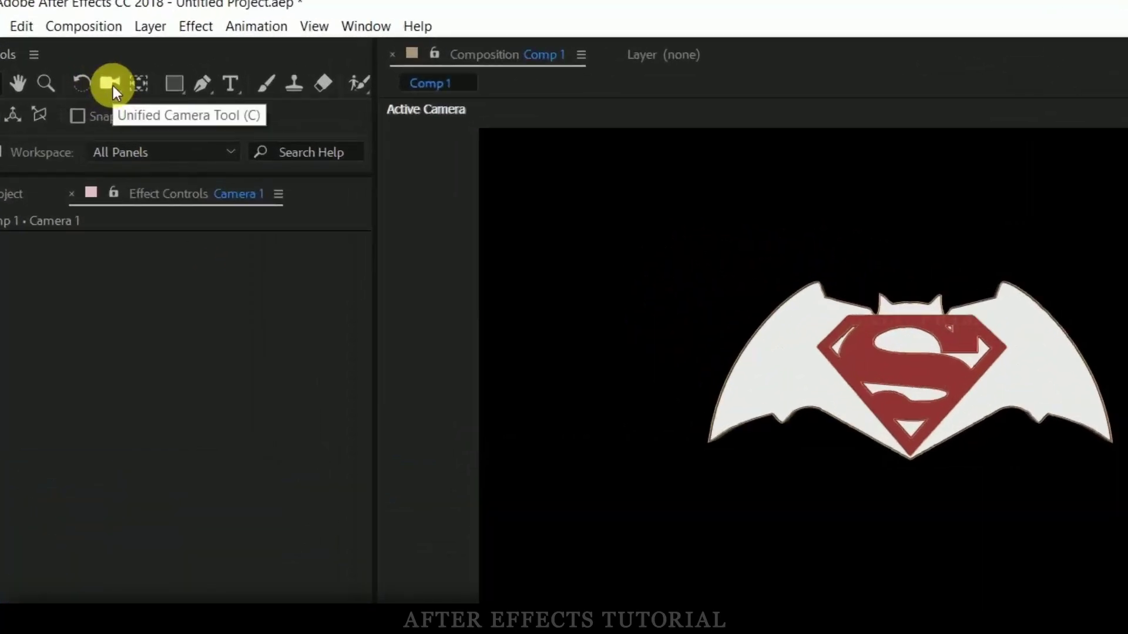
Step: Orbit Camera 1 to an angled view of the logo, with preview resolution at Third
click(111, 84)
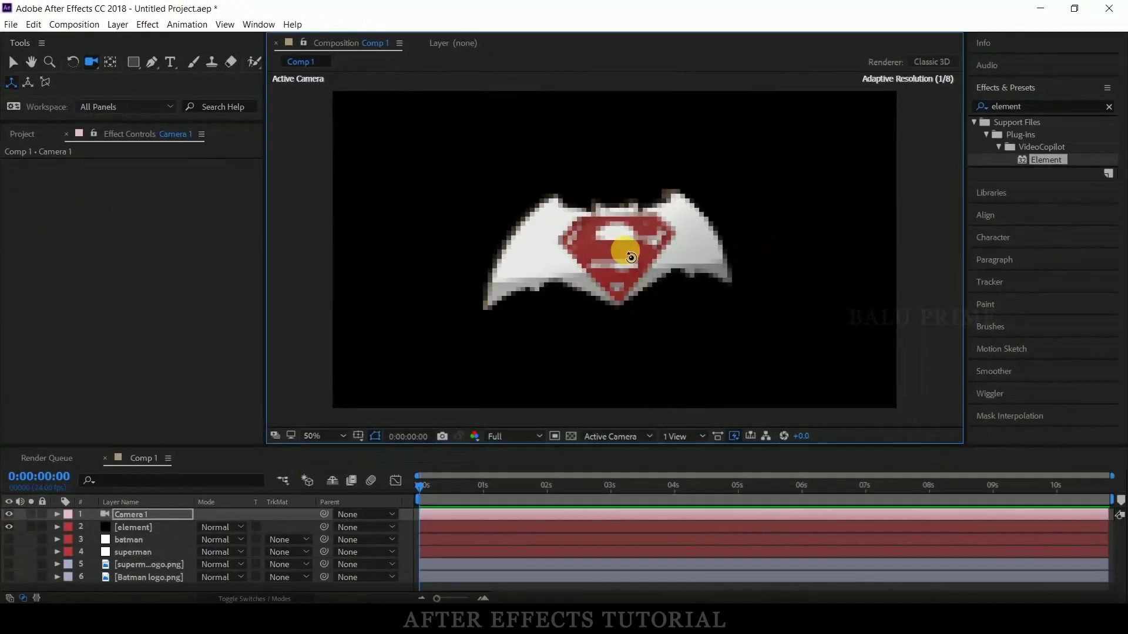
drag(617, 245, 657, 345)
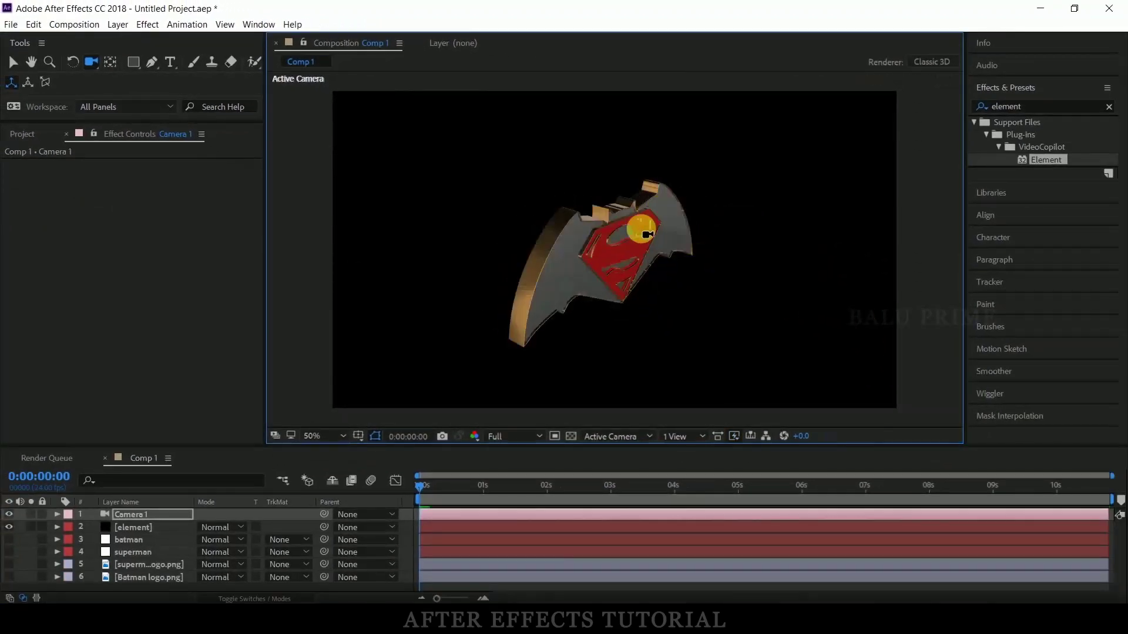
click(511, 436)
click(512, 498)
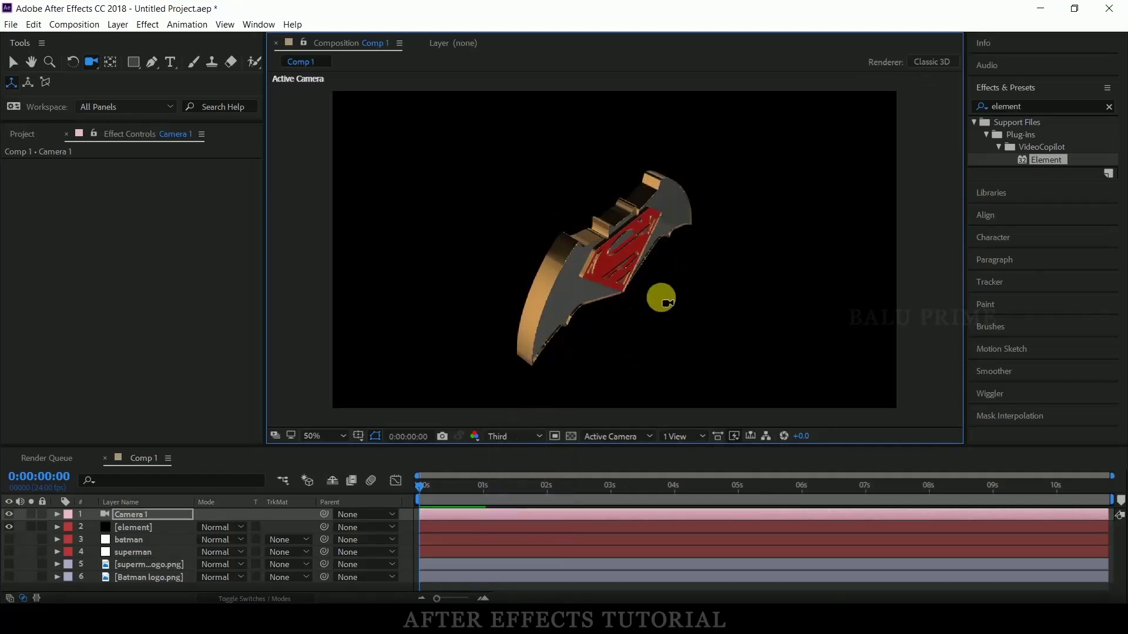
drag(613, 325, 690, 327)
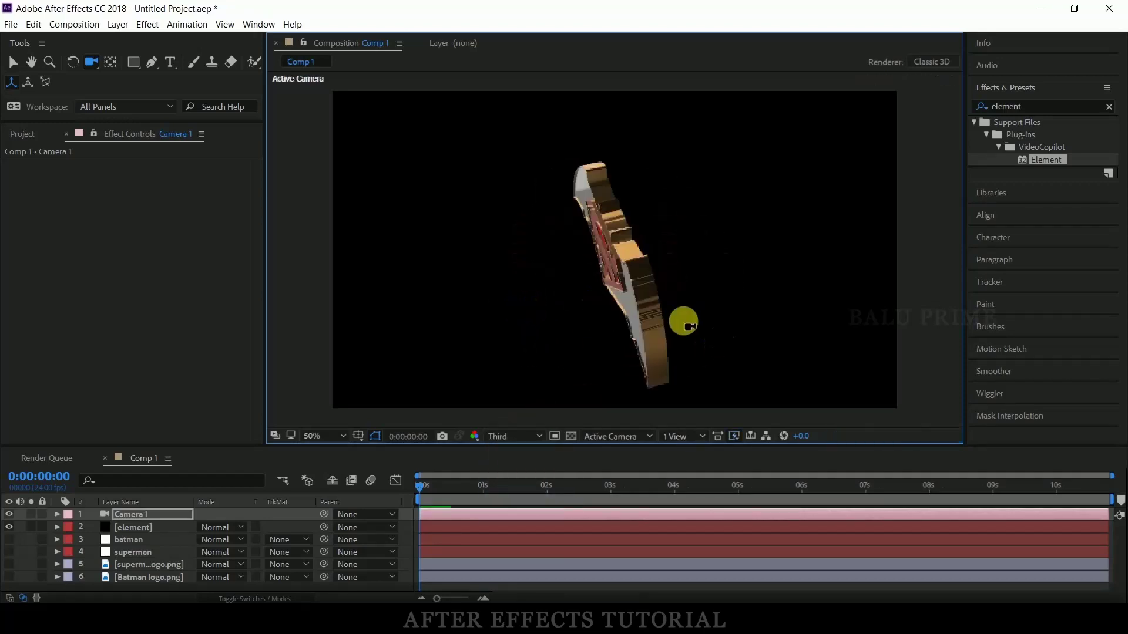
key(ctrl+z)
key(ctrl+z)
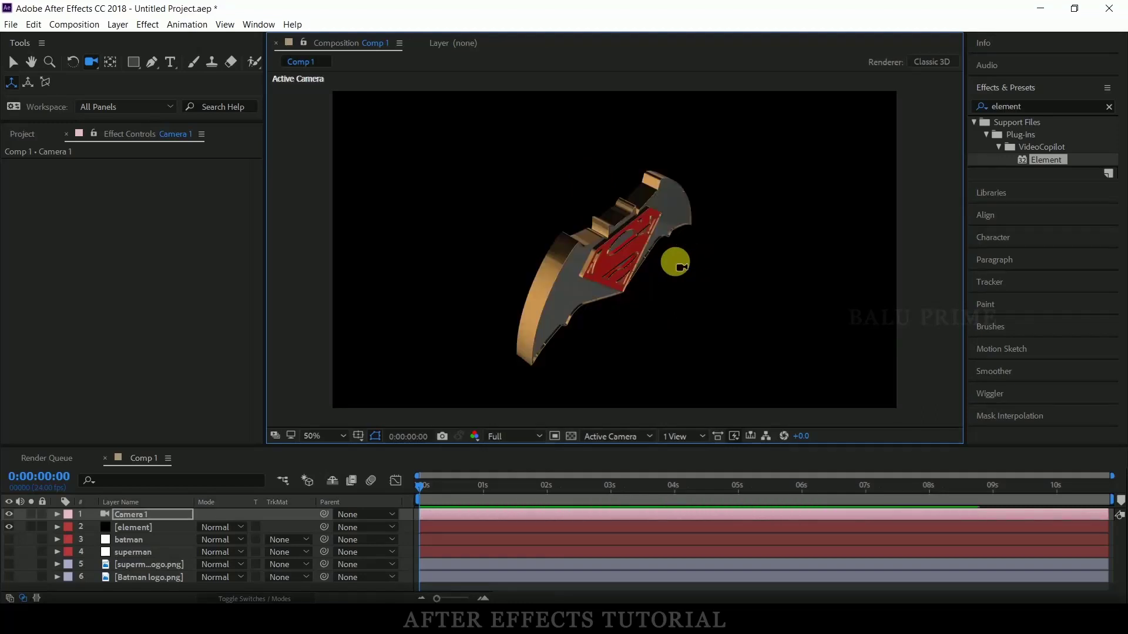
key(ctrl+z)
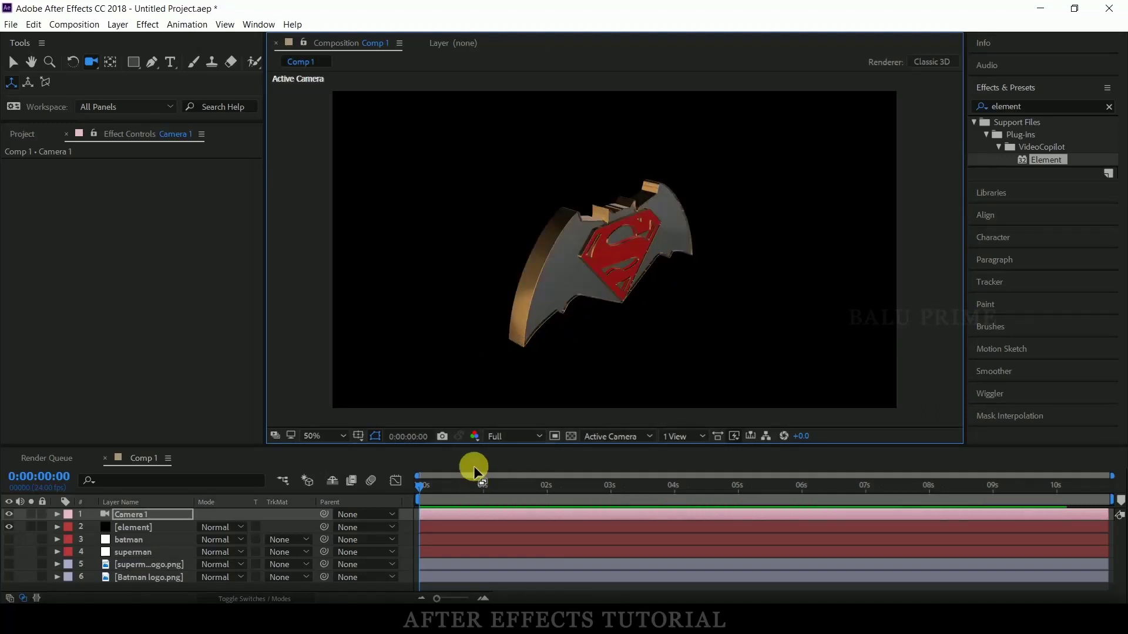
Step: Undo back to the flat front view, set resolution to Third and return the playhead to frame 0
key(ctrl+z)
click(344, 490)
key(space)
click(511, 437)
click(522, 496)
click(424, 486)
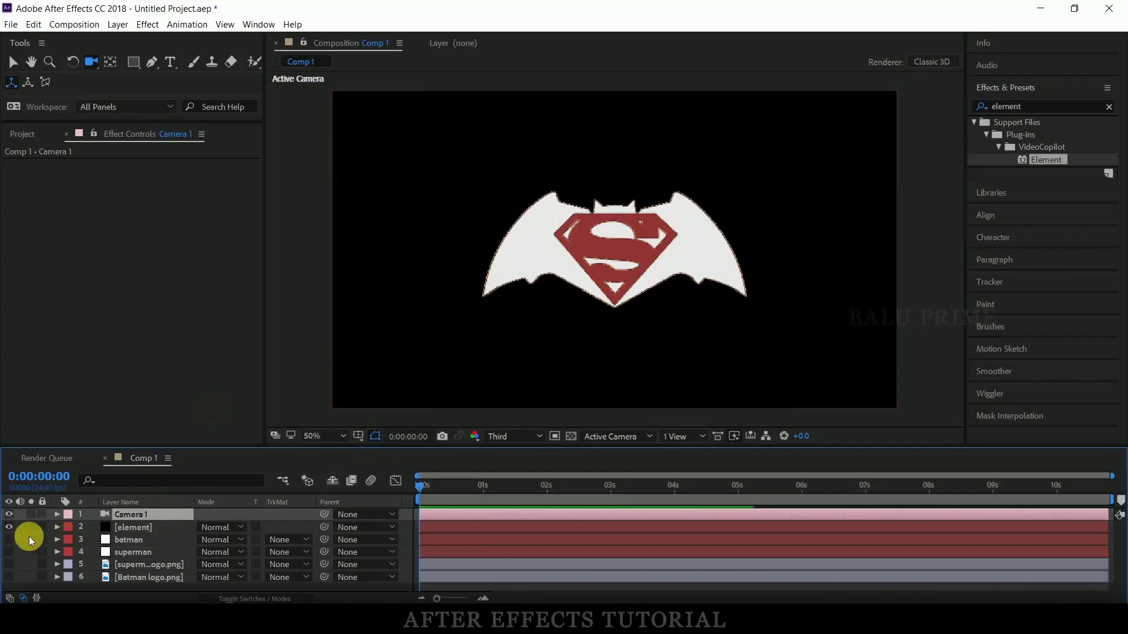
Step: Make the batman and superman layers visible again and select both
click(8, 539)
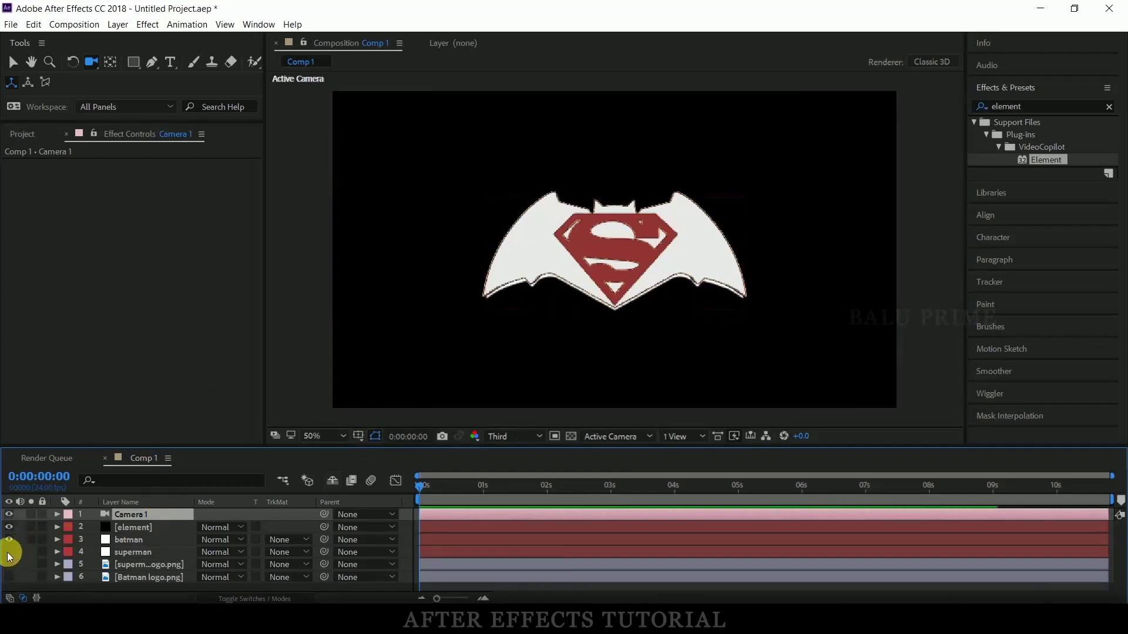
click(9, 552)
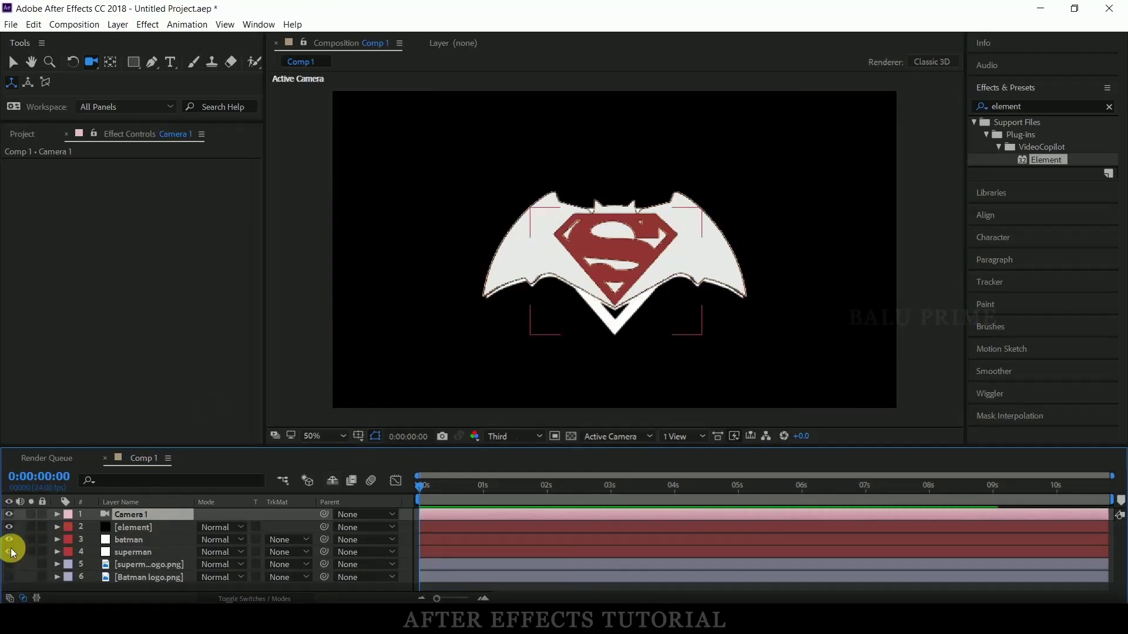
click(142, 543)
shift+click(139, 553)
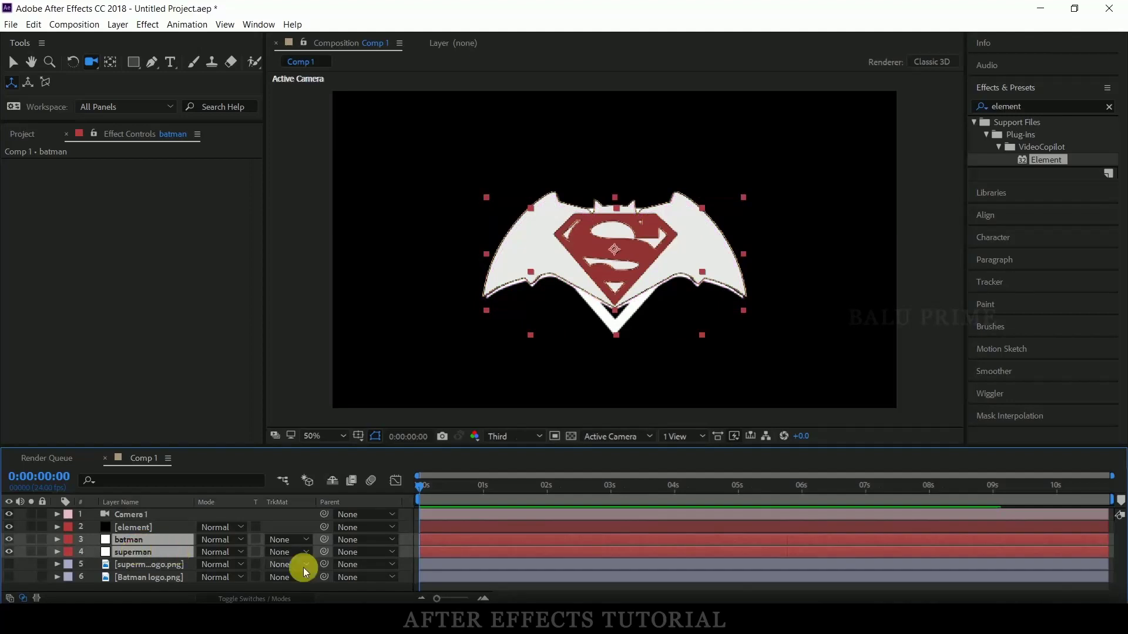
click(224, 599)
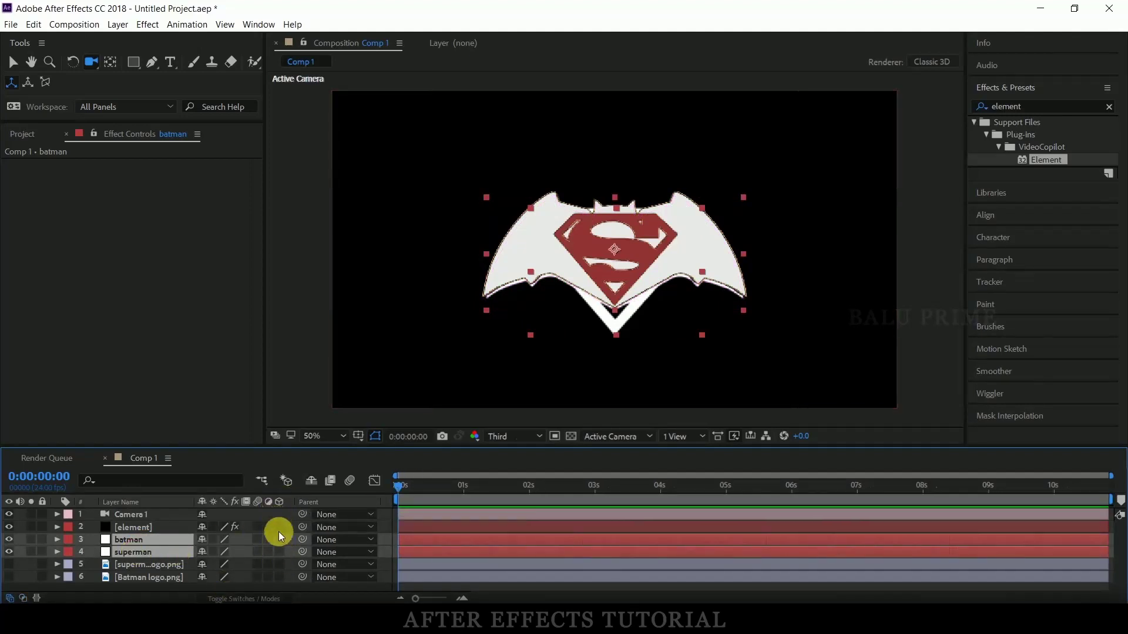
Step: Turn on the 3D Layer switch for batman and superman
click(248, 598)
click(245, 599)
click(236, 598)
click(234, 599)
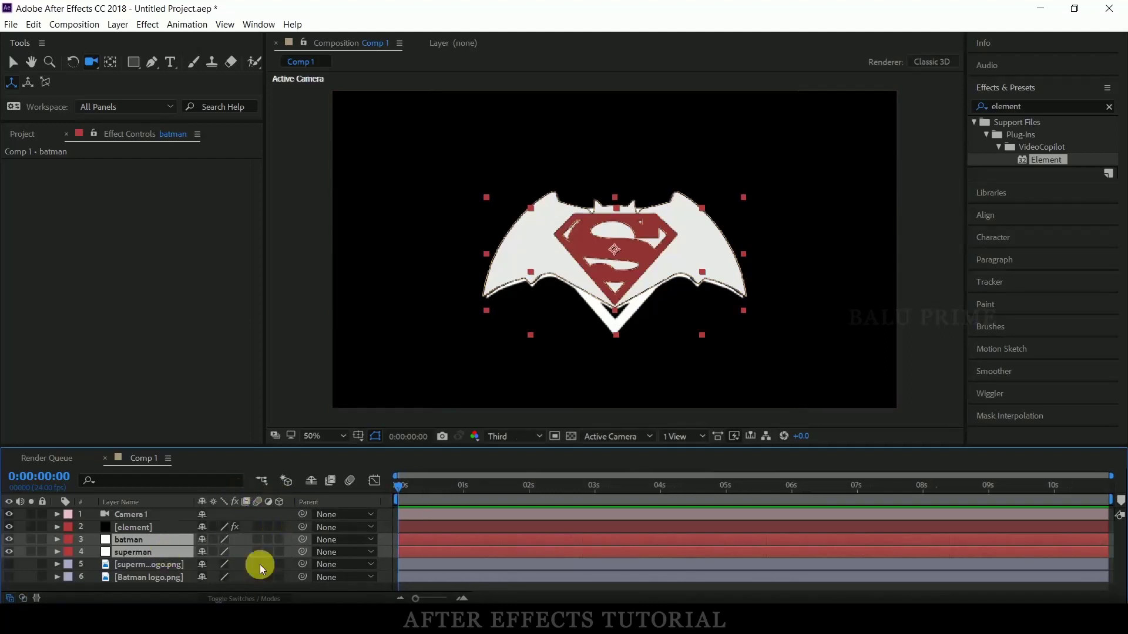
click(280, 539)
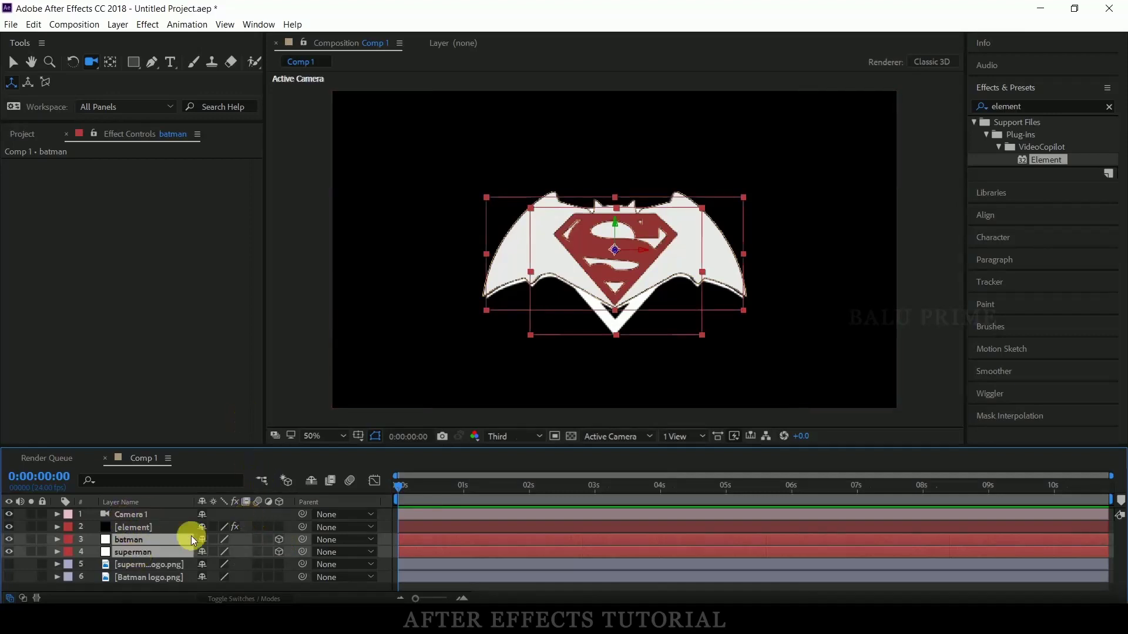
Step: Move batman and superman above the element layer and hide superman
drag(132, 540, 129, 523)
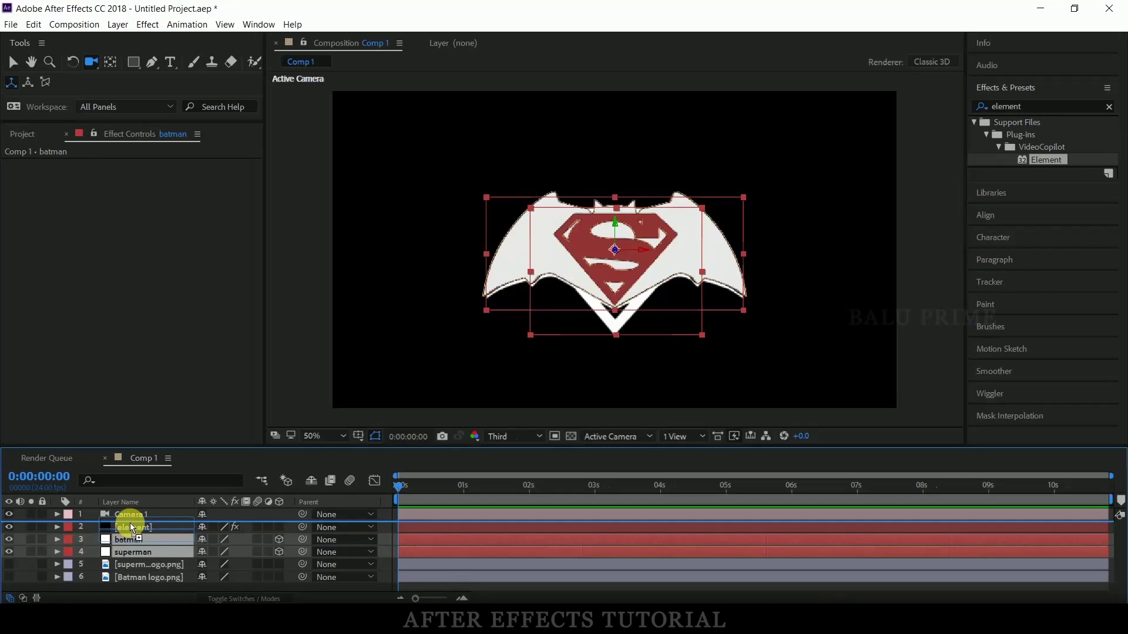
drag(130, 523, 130, 522)
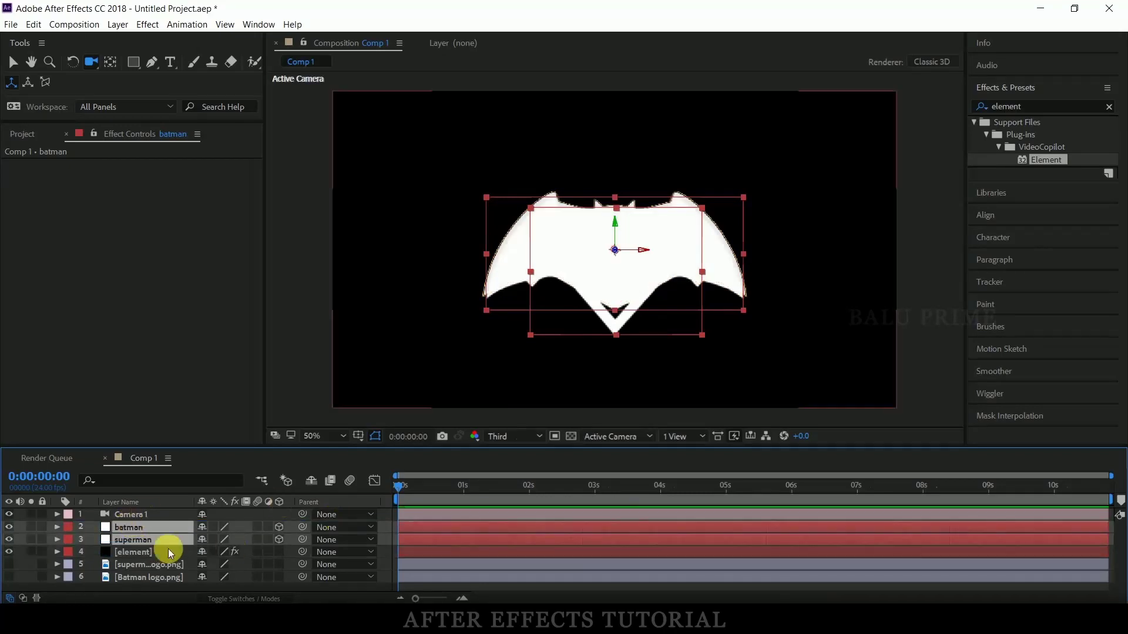
click(136, 554)
click(130, 526)
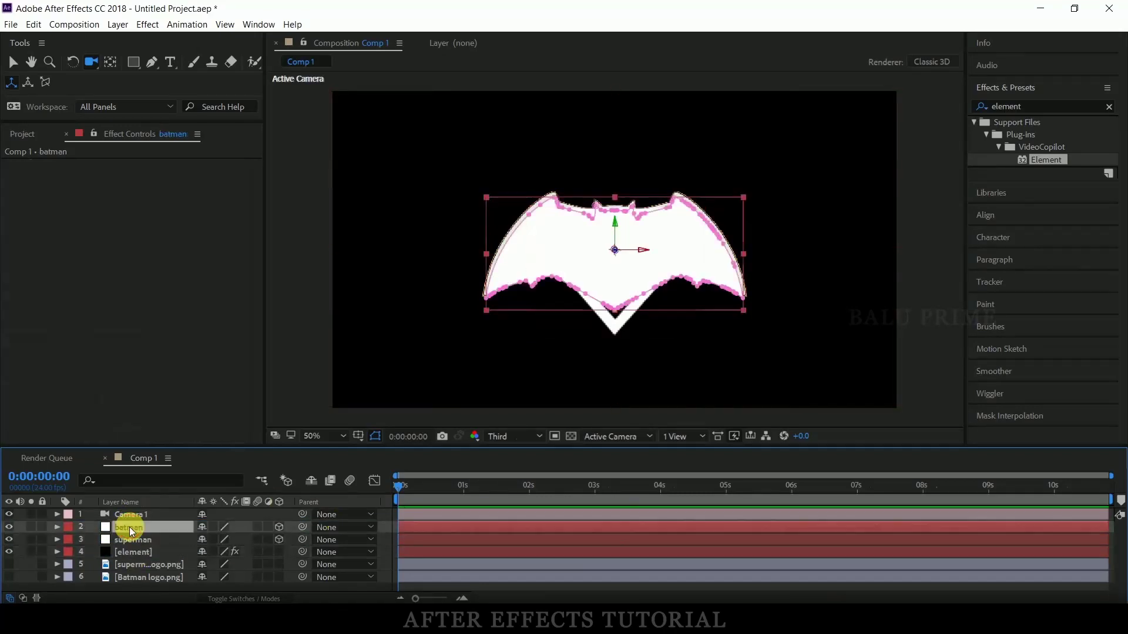
click(128, 552)
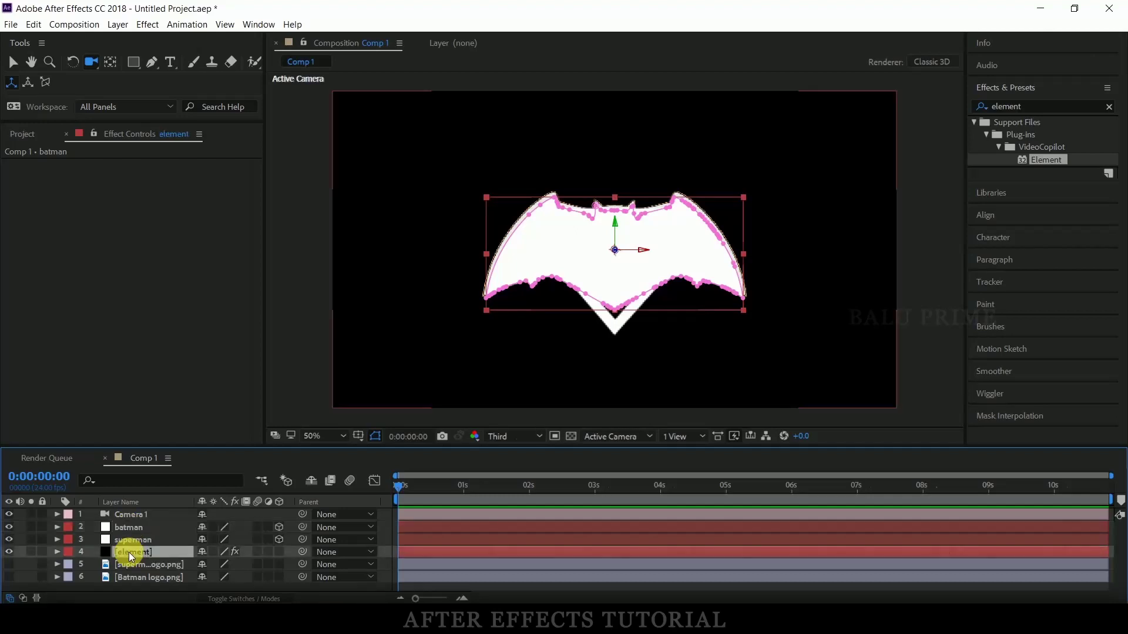
click(129, 526)
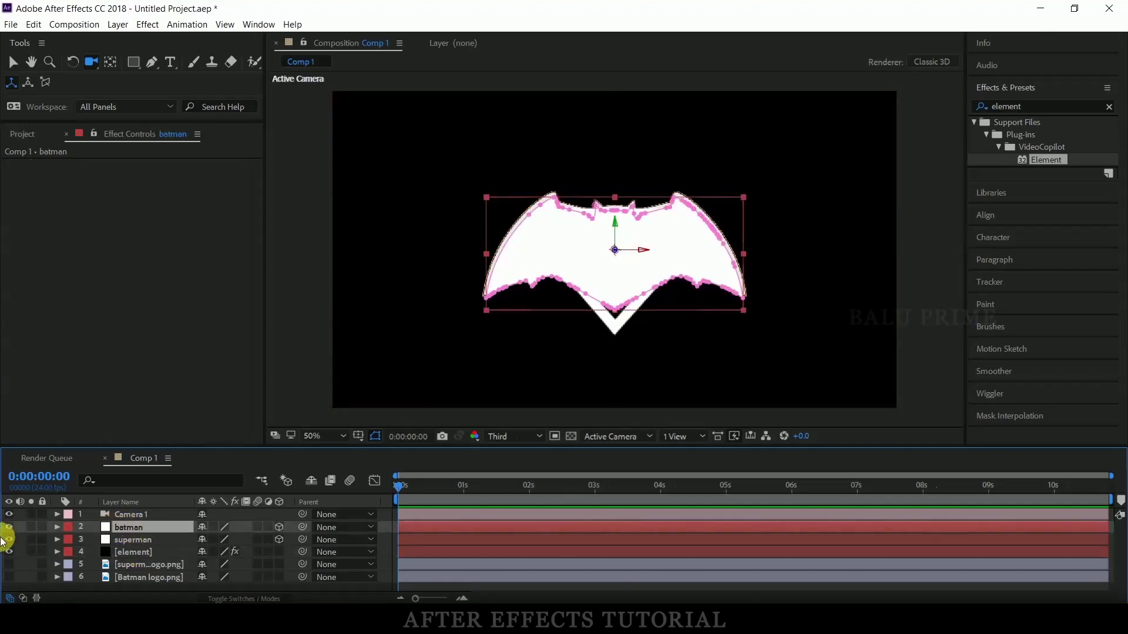
click(122, 541)
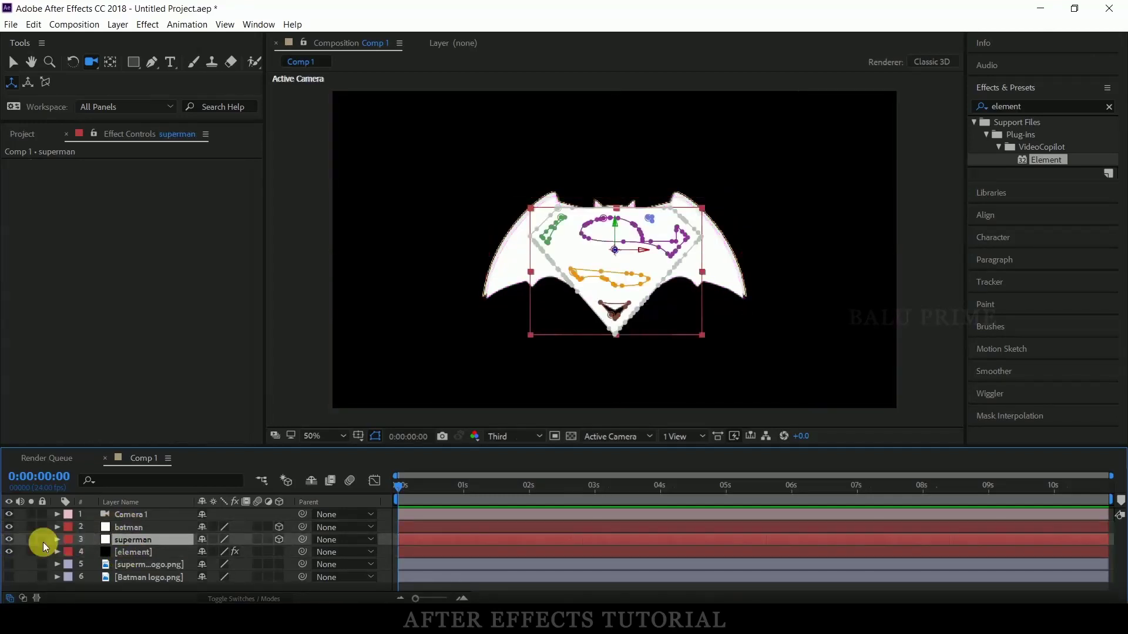
click(8, 538)
click(127, 525)
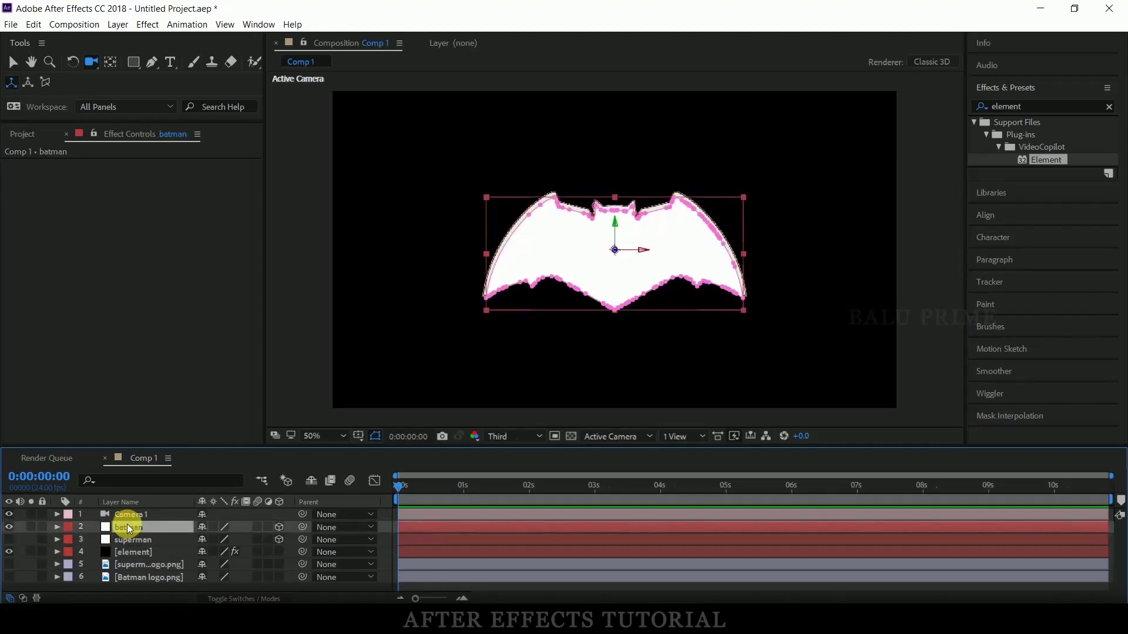
Step: Set batman's Opacity to 59% and nudge it with arrow keys to align over the 3D logo
key(t)
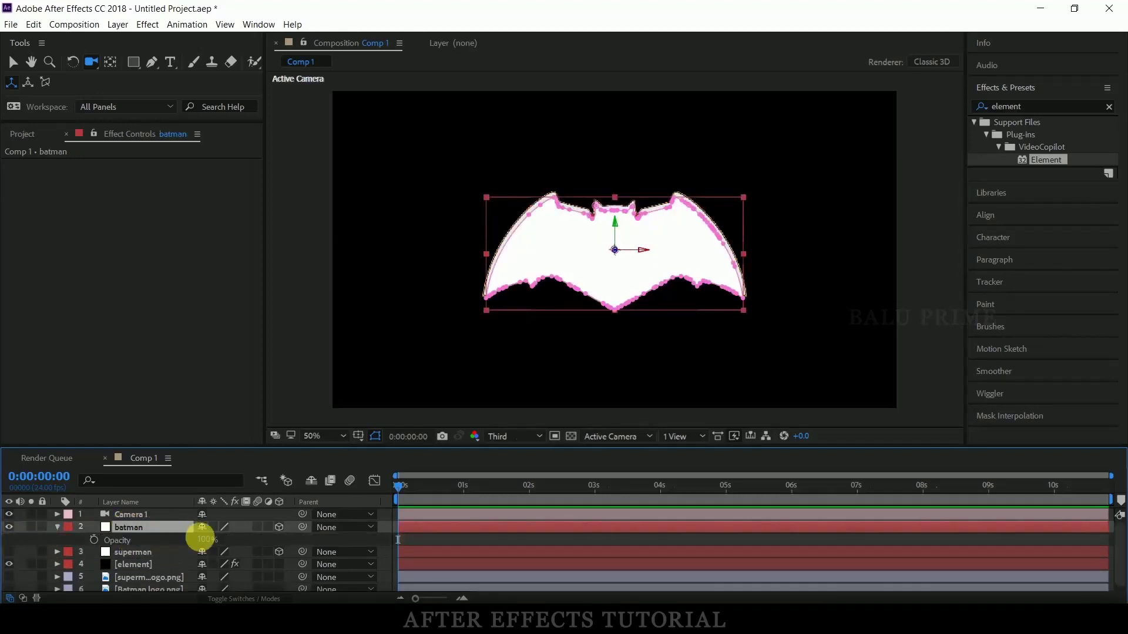
drag(208, 540, 177, 546)
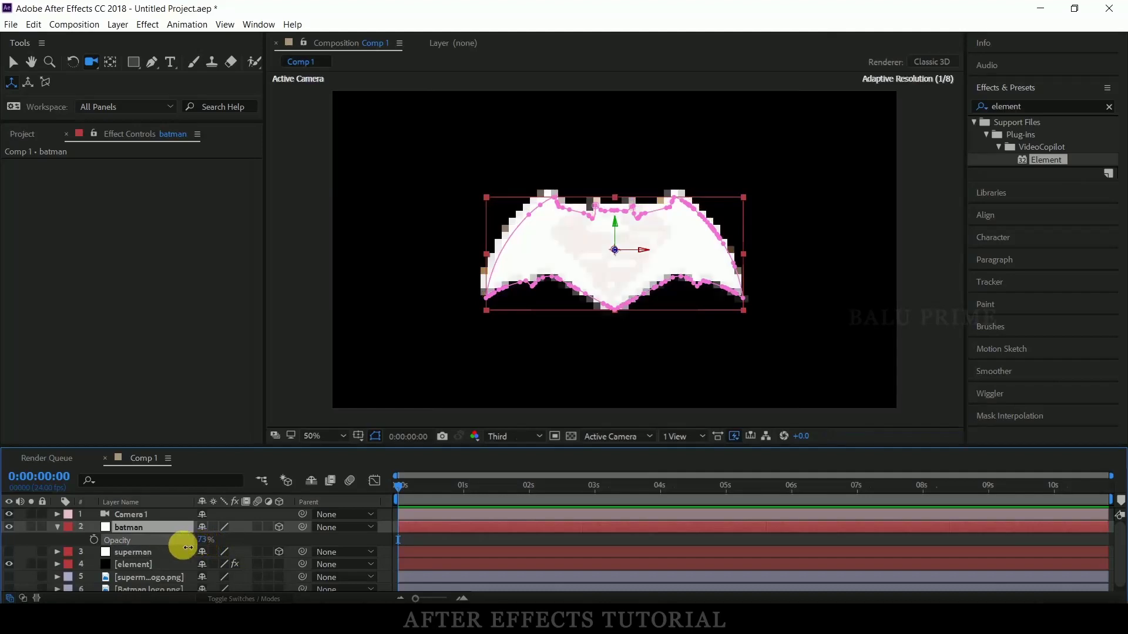
click(128, 526)
key(Up)
key(Up)
key(Up)
key(Up)
key(Up)
key(Up)
key(Up)
key(Up)
key(Up)
key(Up)
key(Up)
key(Right)
key(Right)
key(Right)
key(Right)
key(Left)
key(Left)
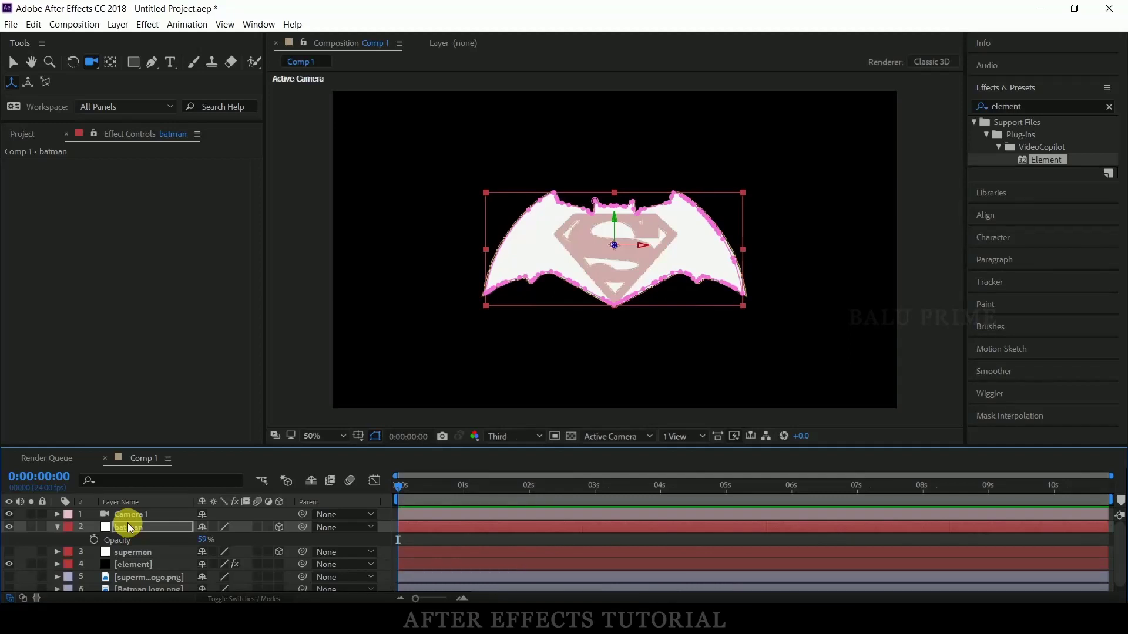
key(Down)
key(Down)
key(Down)
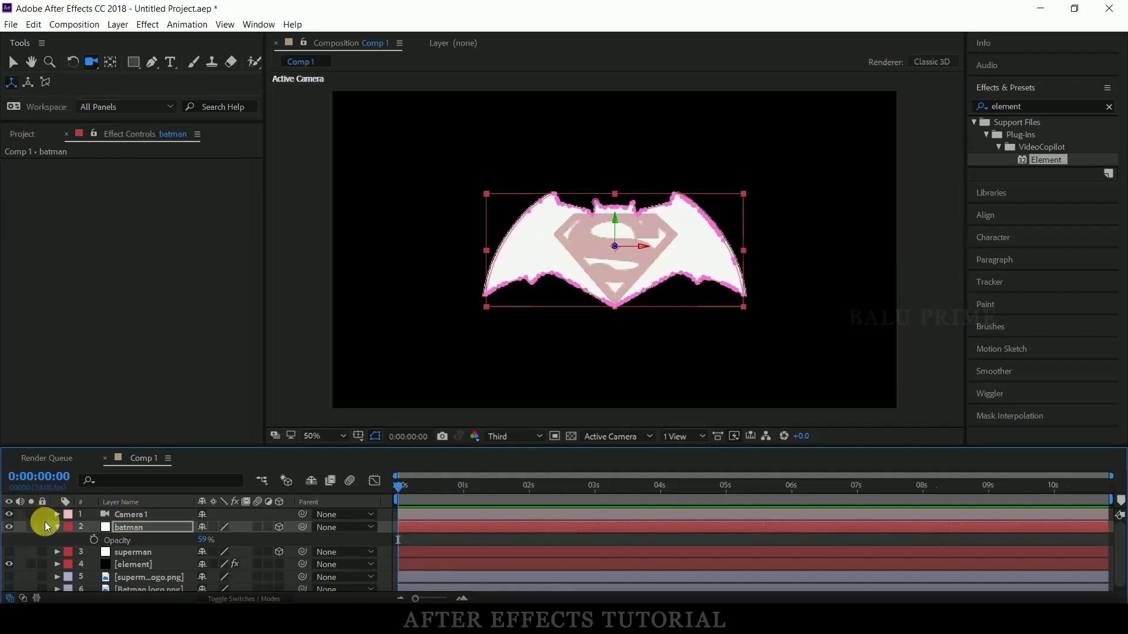
key(Left)
key(Right)
click(57, 530)
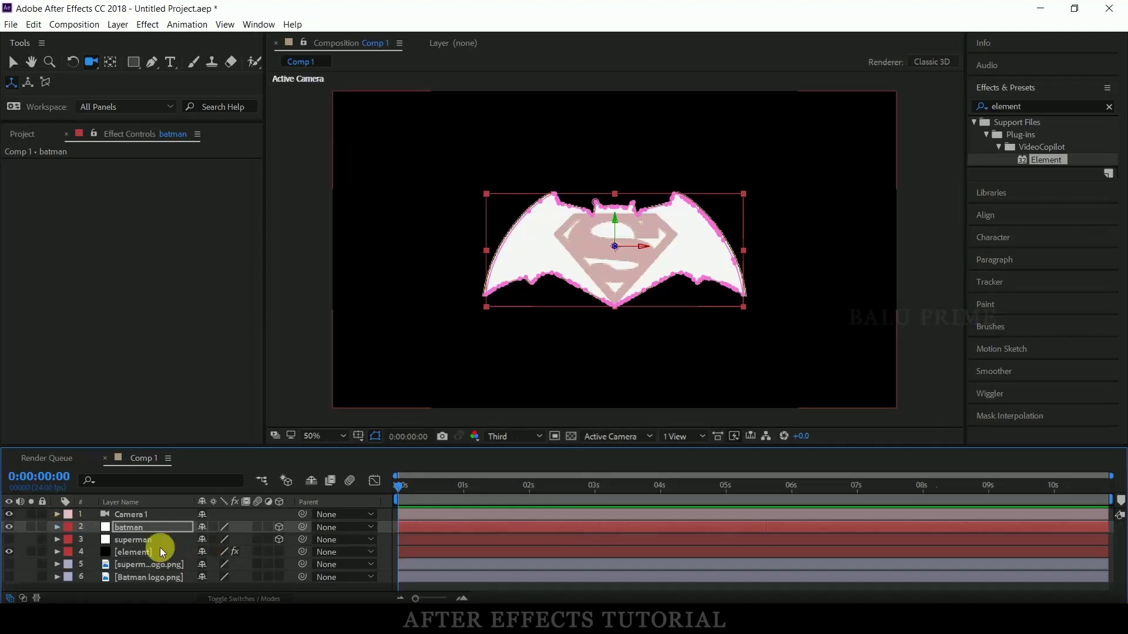
Step: Show the superman layer and lower its opacity
click(133, 539)
click(9, 539)
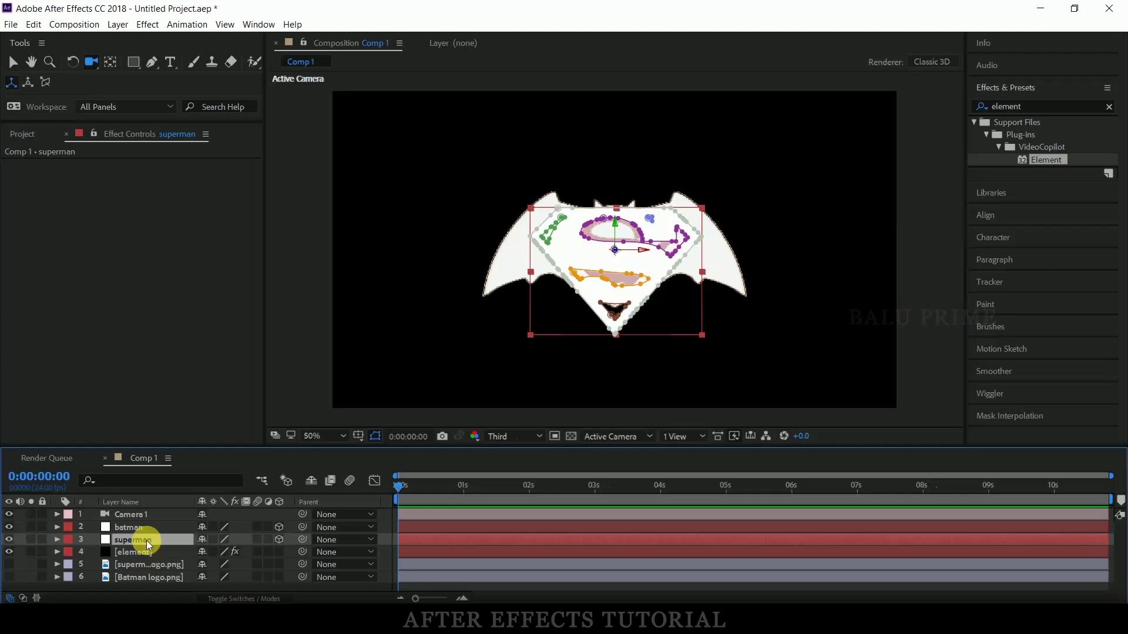
key(t)
drag(204, 553, 180, 552)
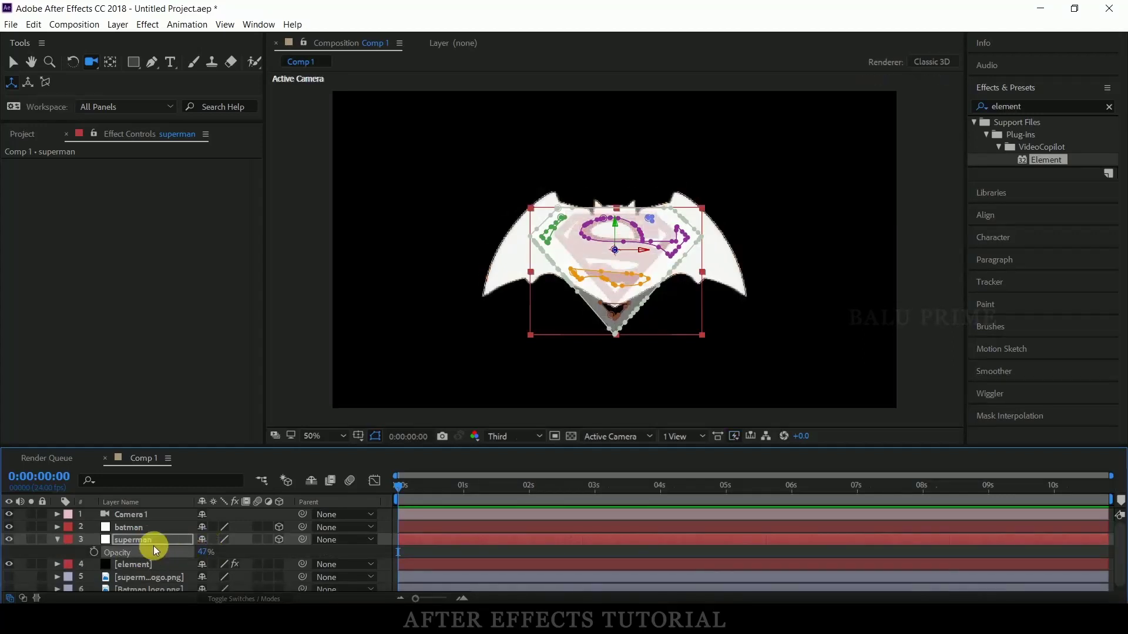
Step: Set the superman layer's Scale to 70%
click(149, 541)
key(s)
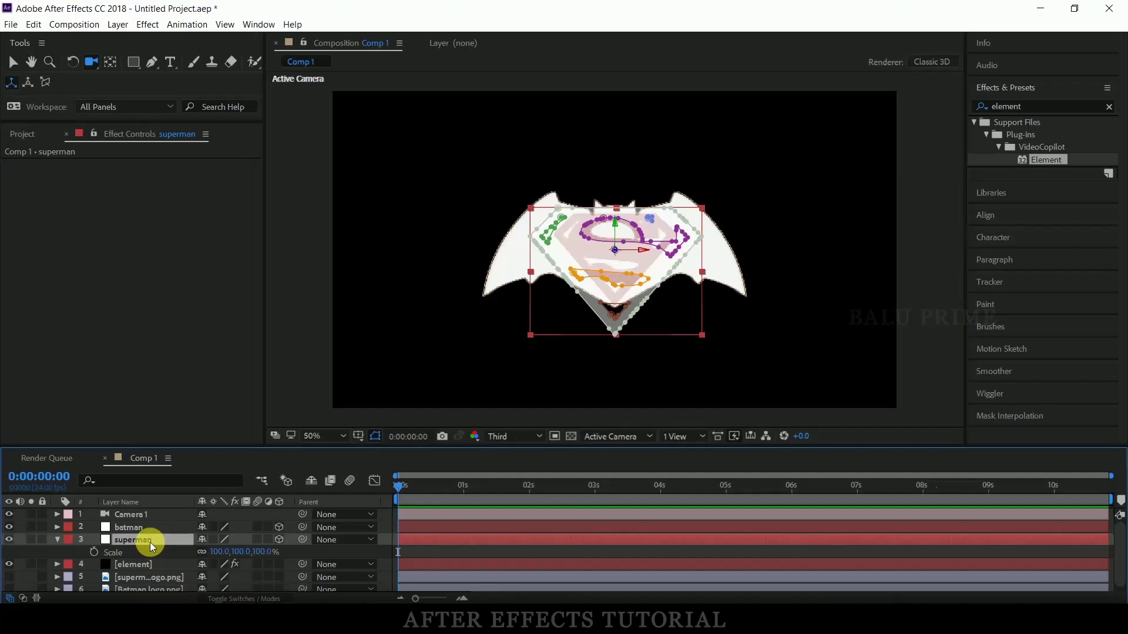
click(263, 552)
text(70)
click(263, 554)
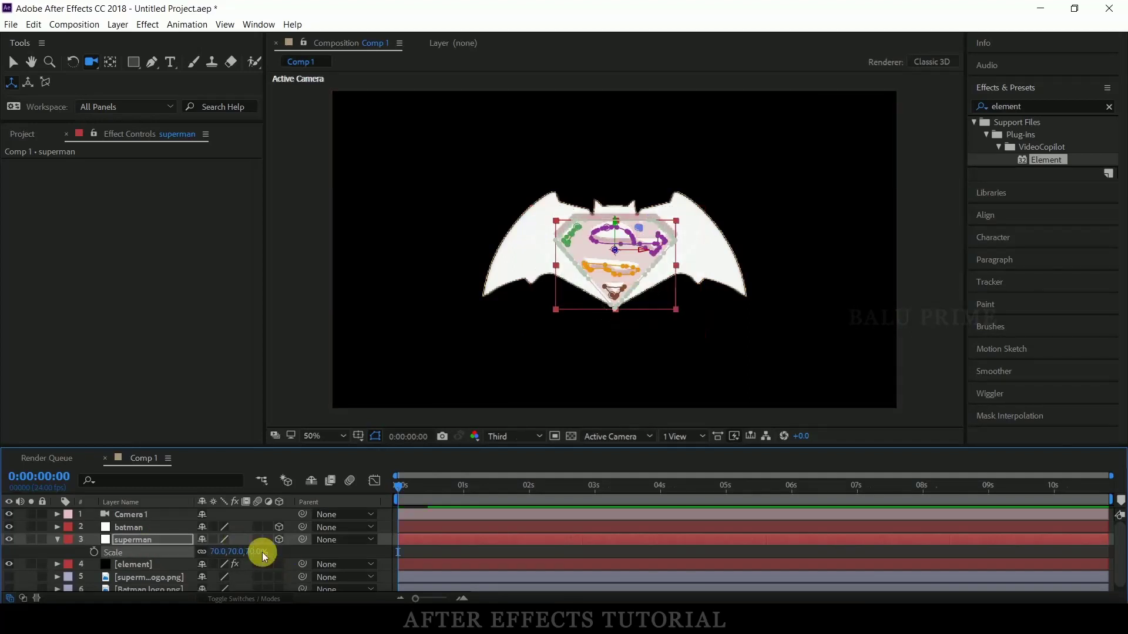
Step: Nudge the superman outline up three times to centre it inside the bat
click(146, 542)
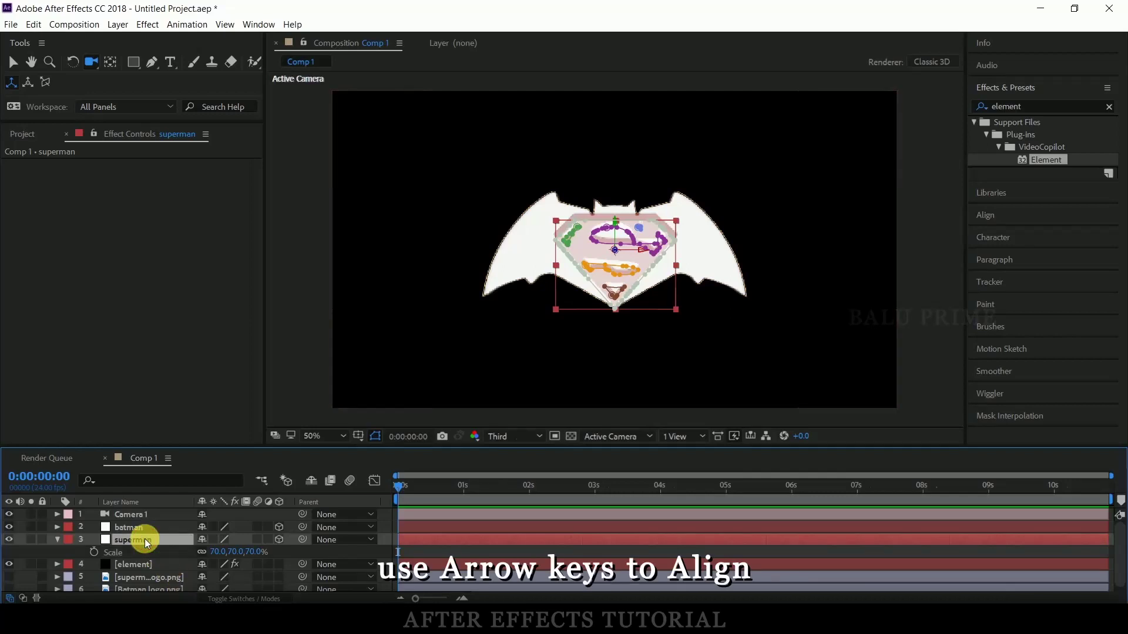
key(Up)
key(Up)
key(Up)
key(Up)
key(Up)
key(Up)
key(Up)
key(Up)
key(Up)
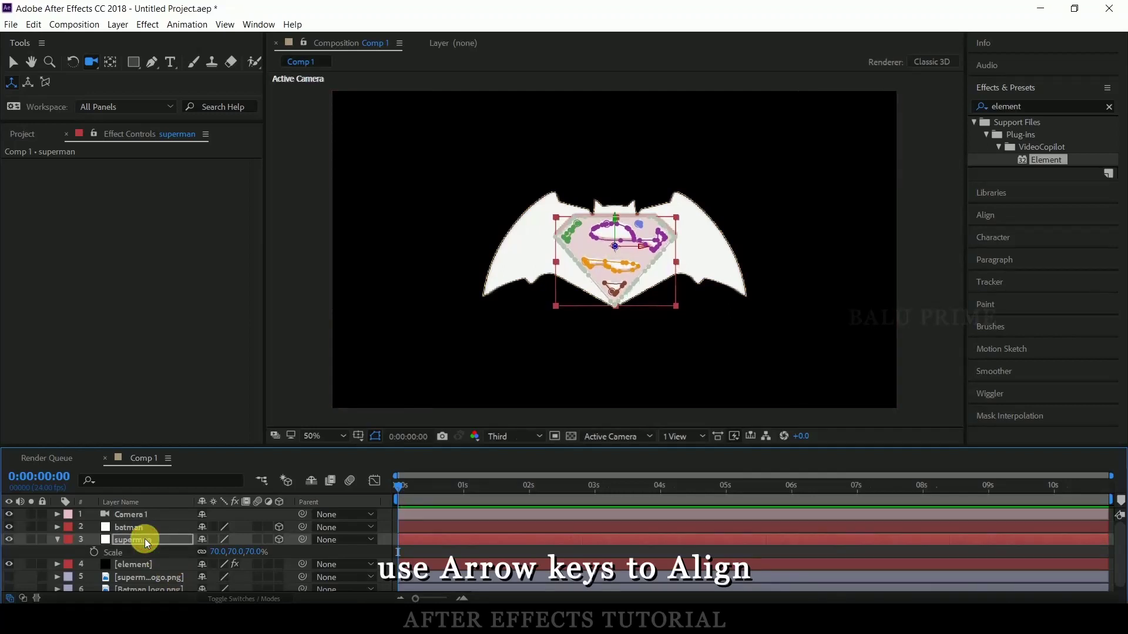
key(Up)
key(Up)
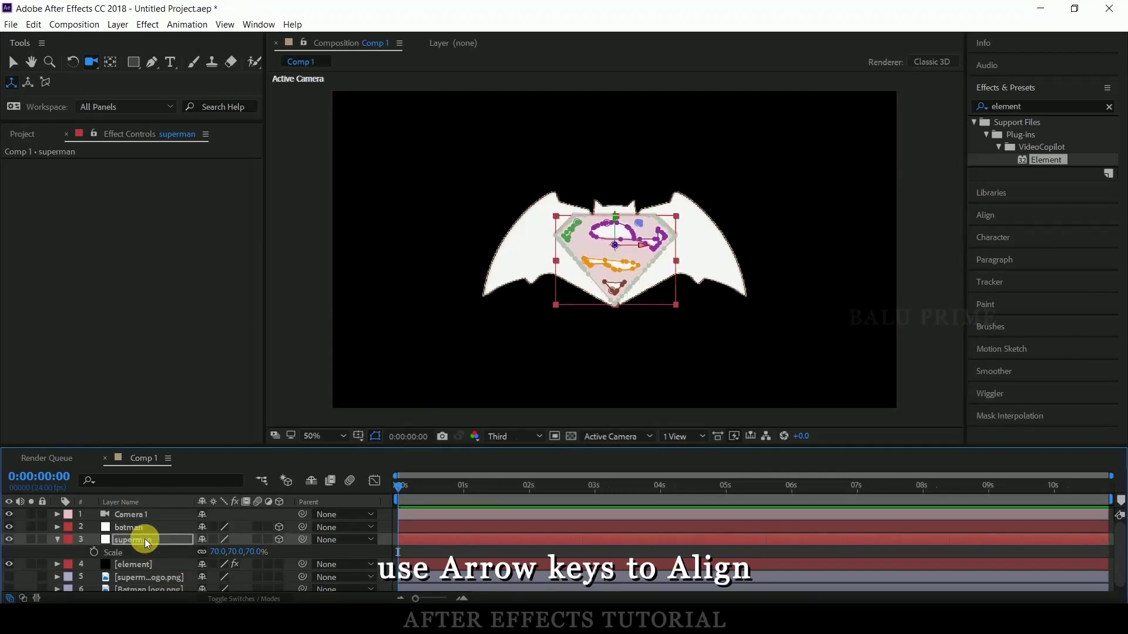
key(Up)
key(Up)
key(Up)
key(Up)
key(Up)
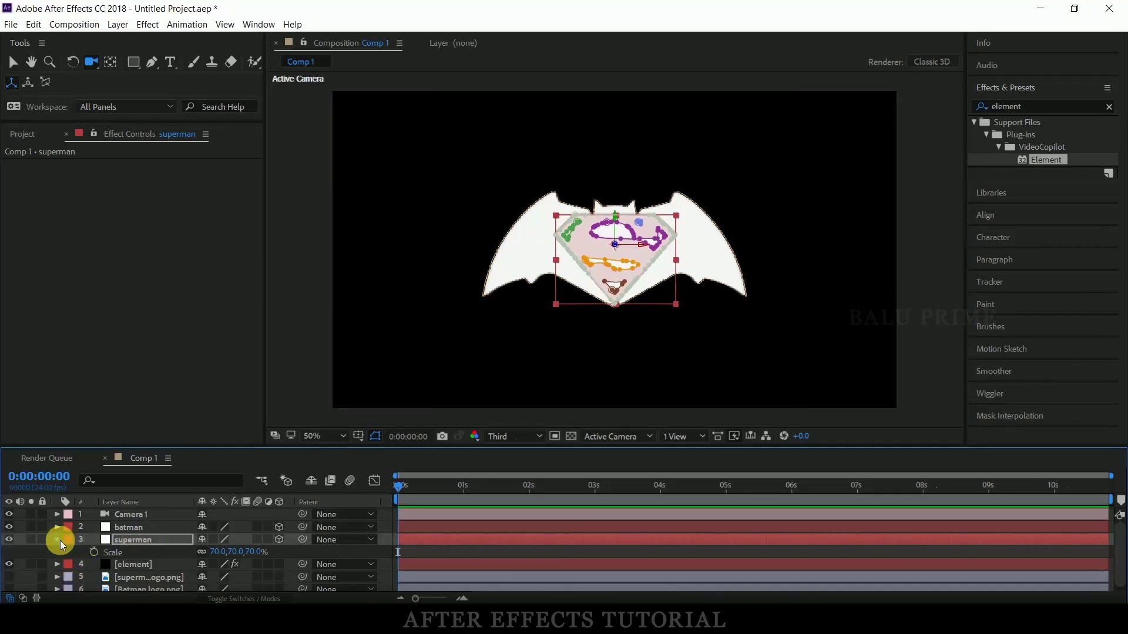
click(59, 541)
shift+click(118, 528)
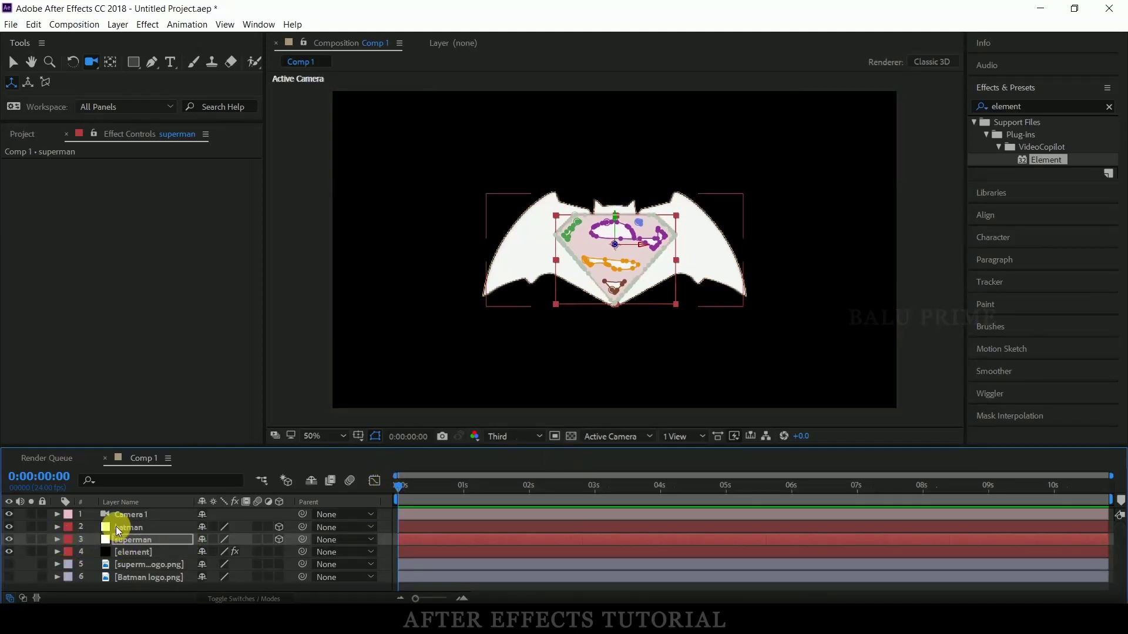
click(125, 527)
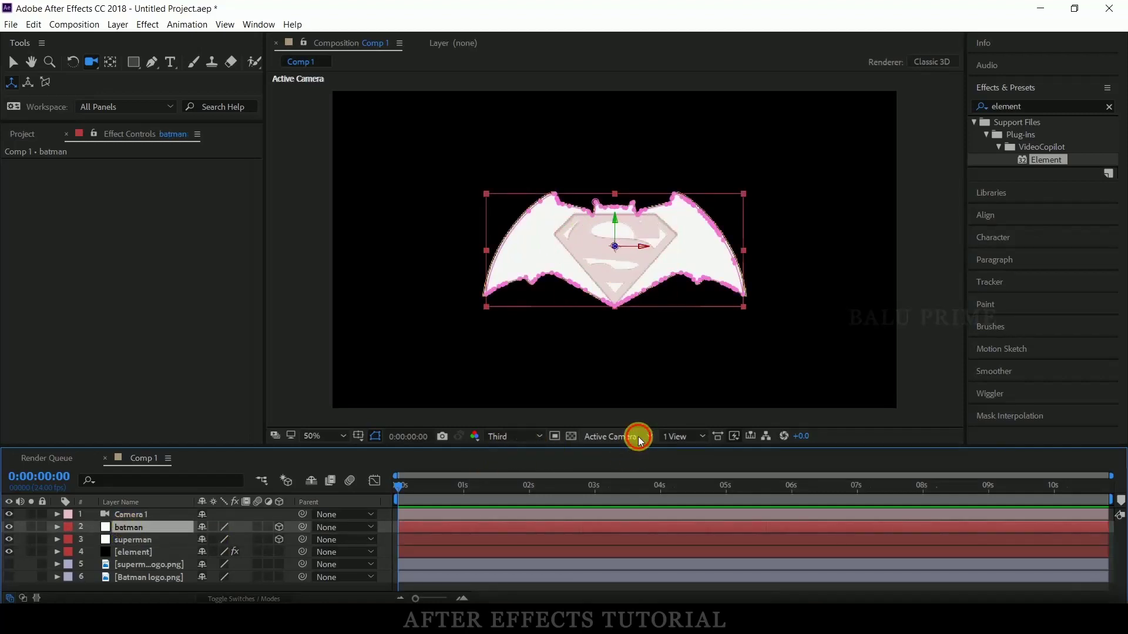
Step: Switch to the Top view and push the batman layer back along Z
click(638, 438)
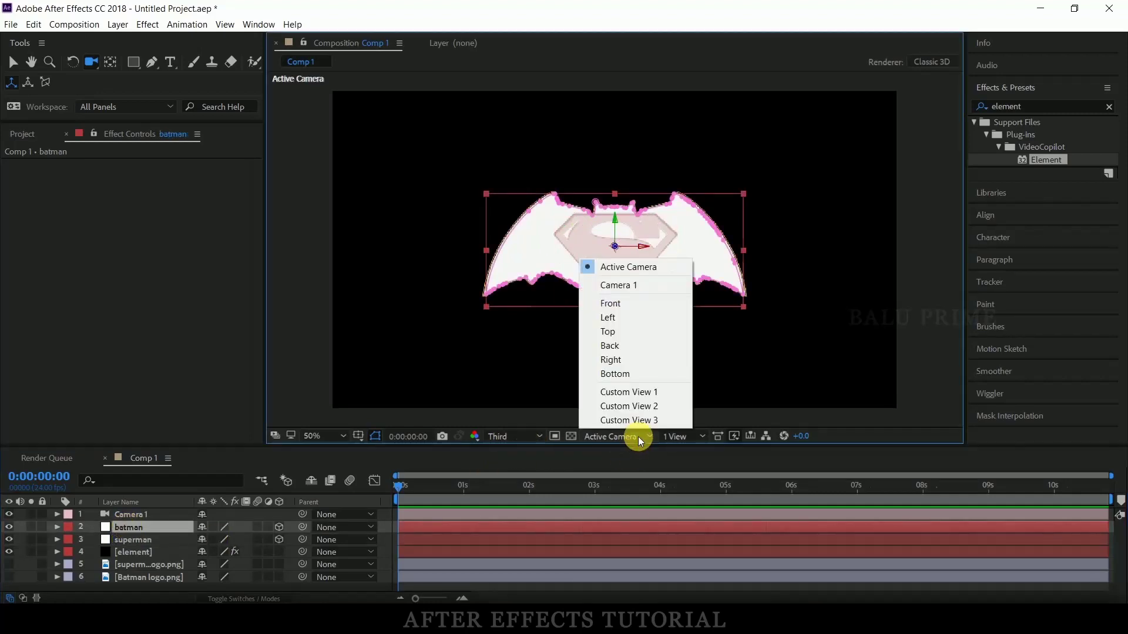
click(616, 331)
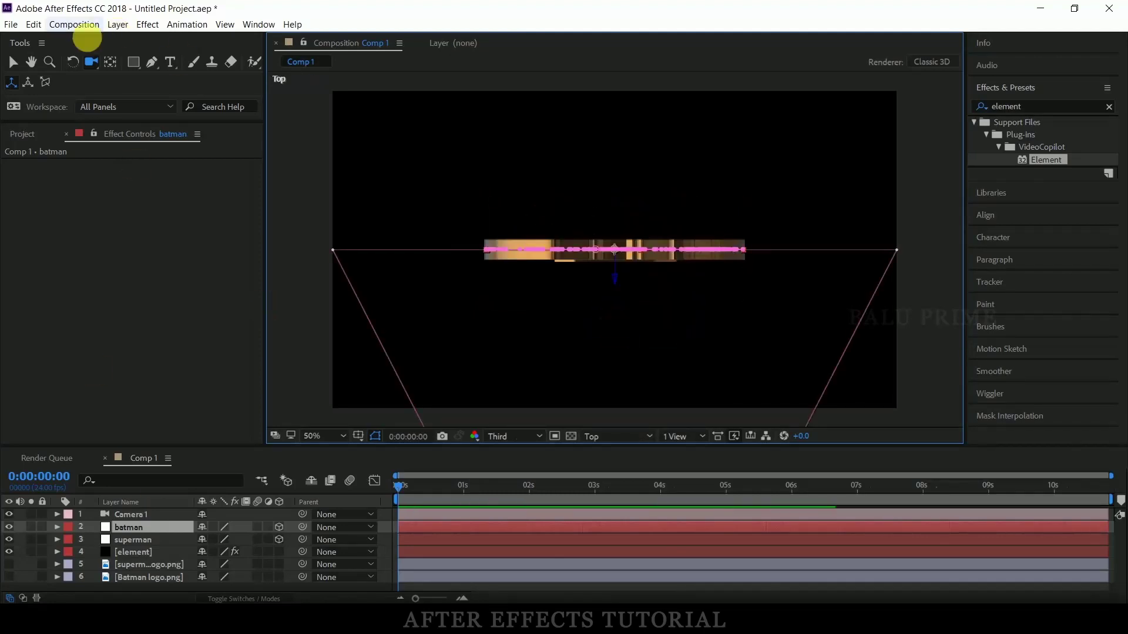
click(13, 61)
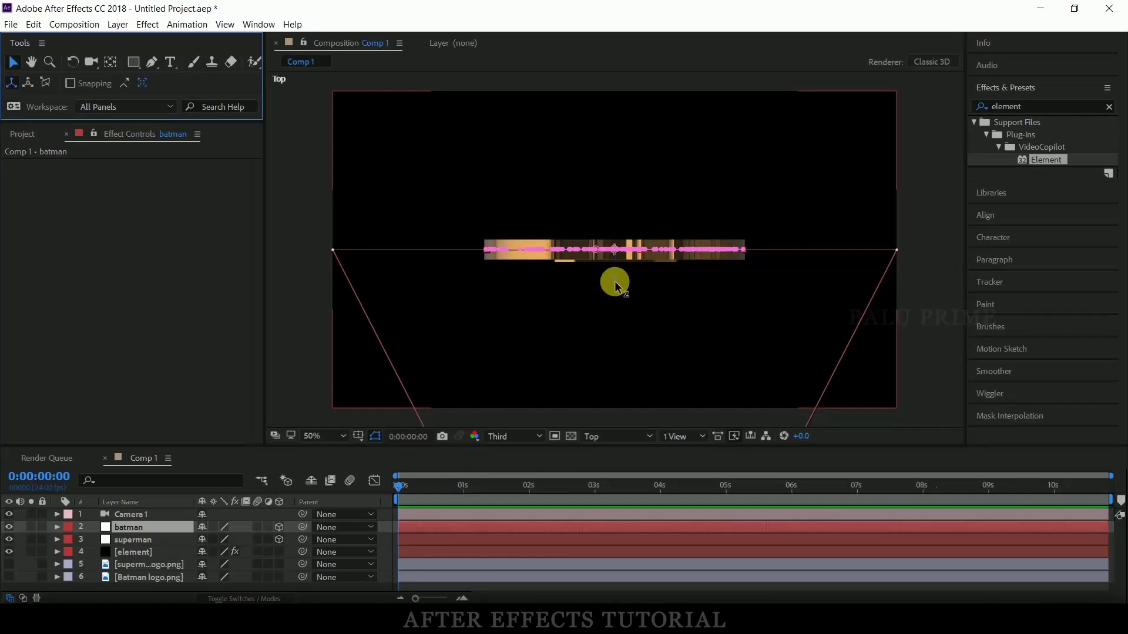
mouse_move(615, 286)
mouse_down()
mouse_move(615, 300)
mouse_move(609, 292)
mouse_up()
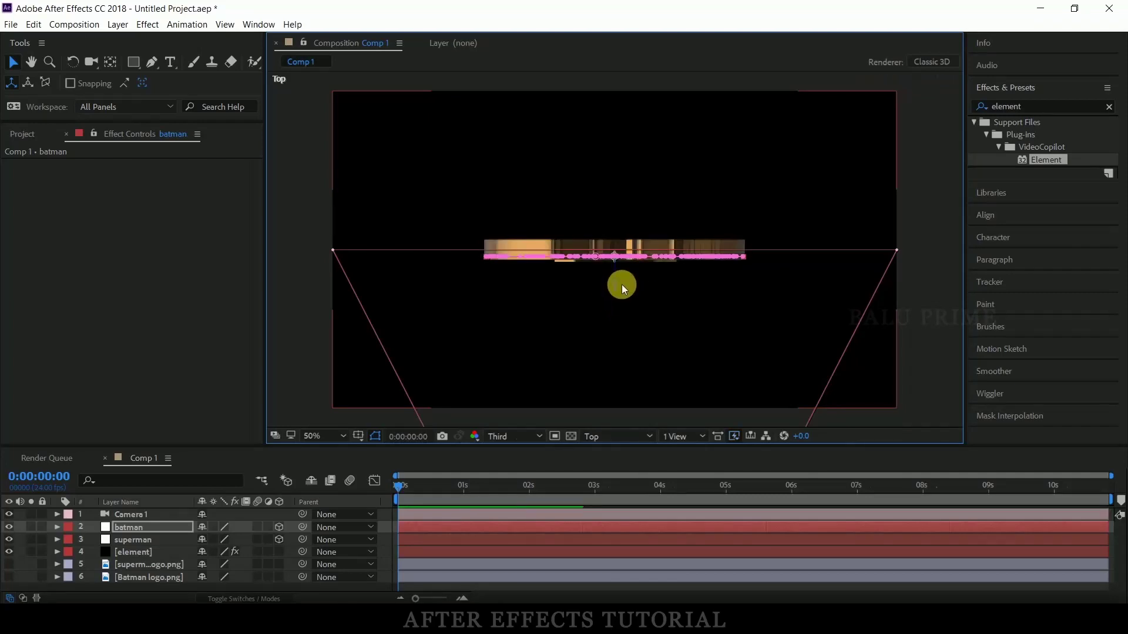
click(617, 287)
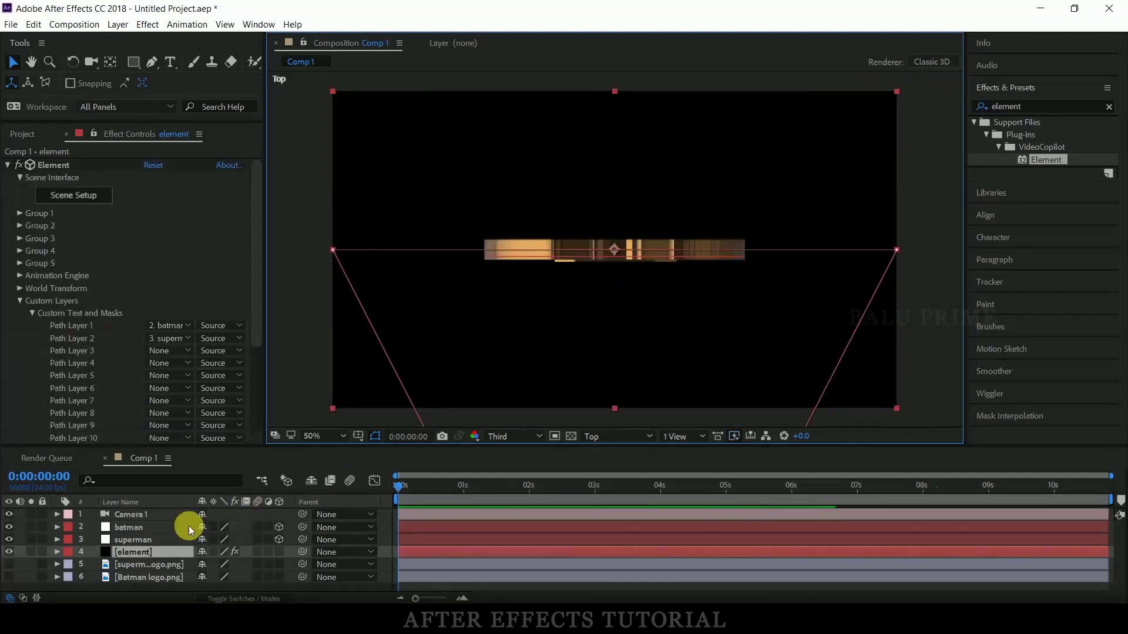
click(151, 528)
drag(615, 288, 614, 288)
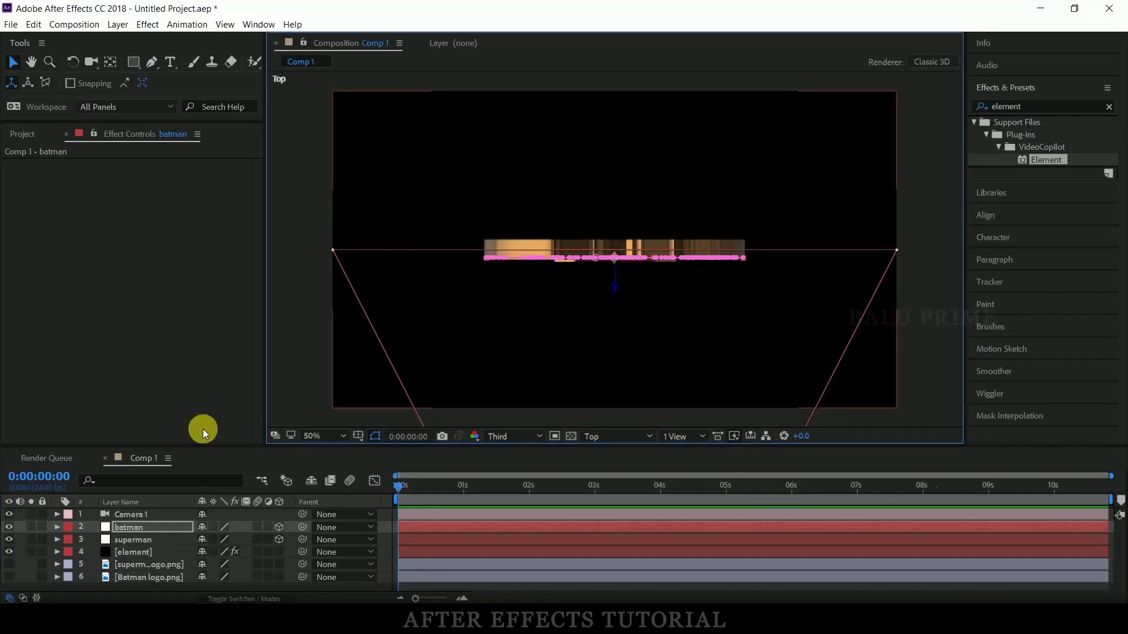
Step: Move the superman layer in depth, then return to the Active Camera view
click(127, 539)
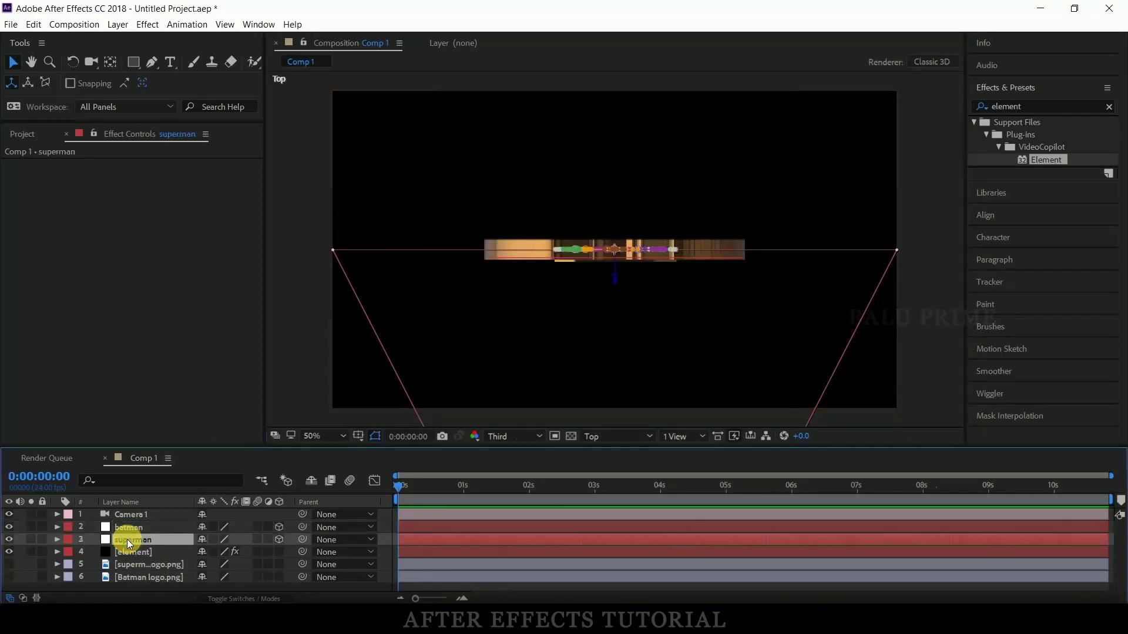
drag(614, 278, 615, 290)
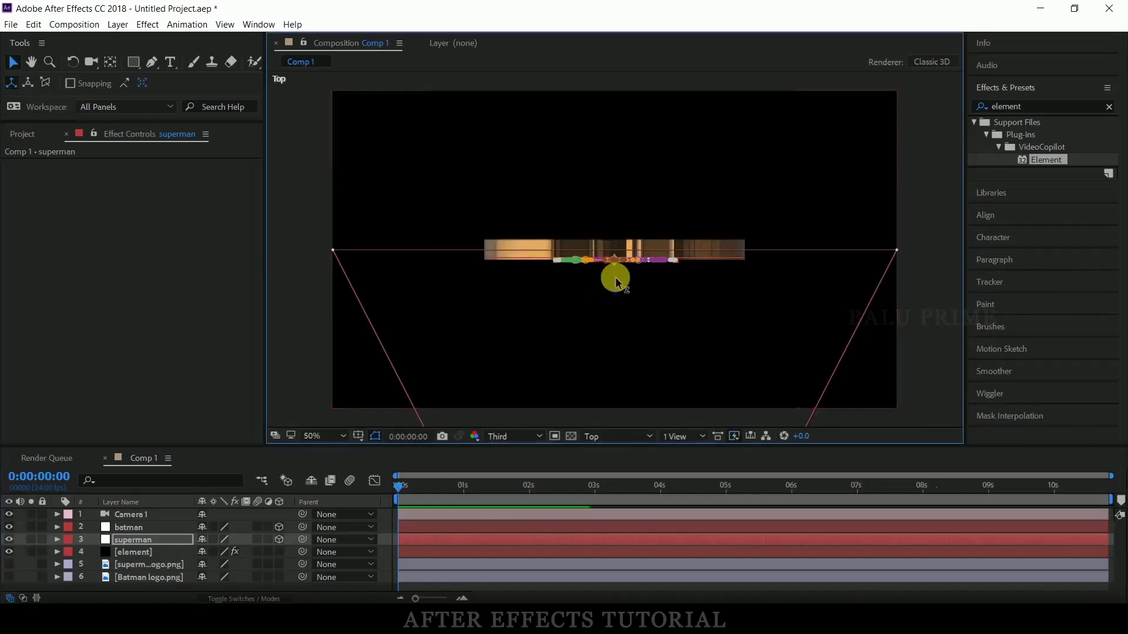
drag(615, 290, 612, 290)
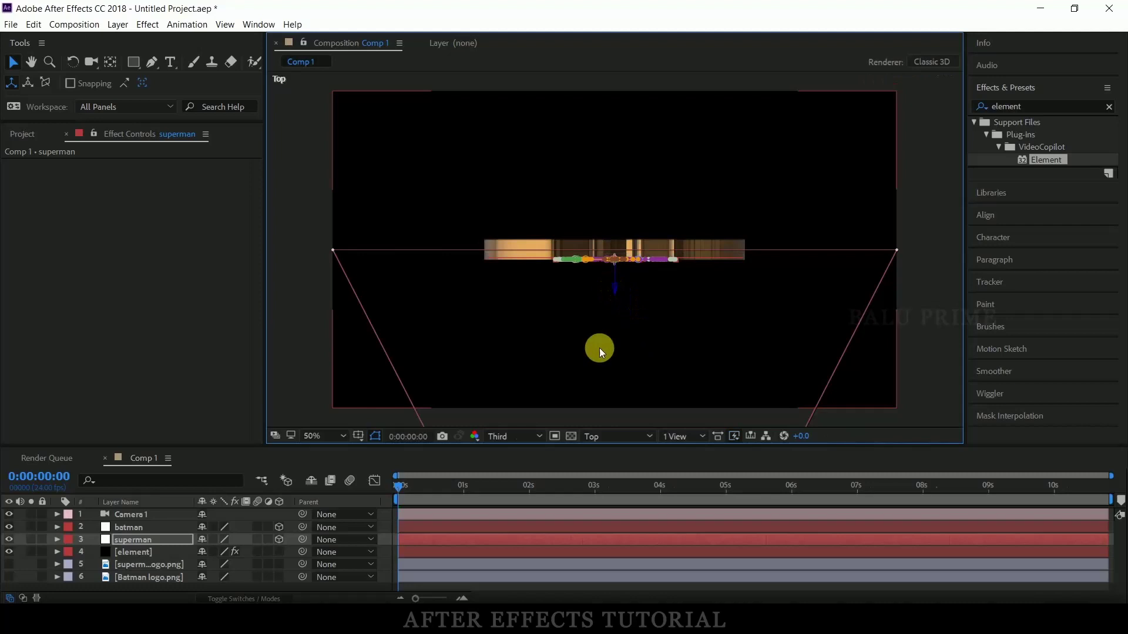
click(605, 436)
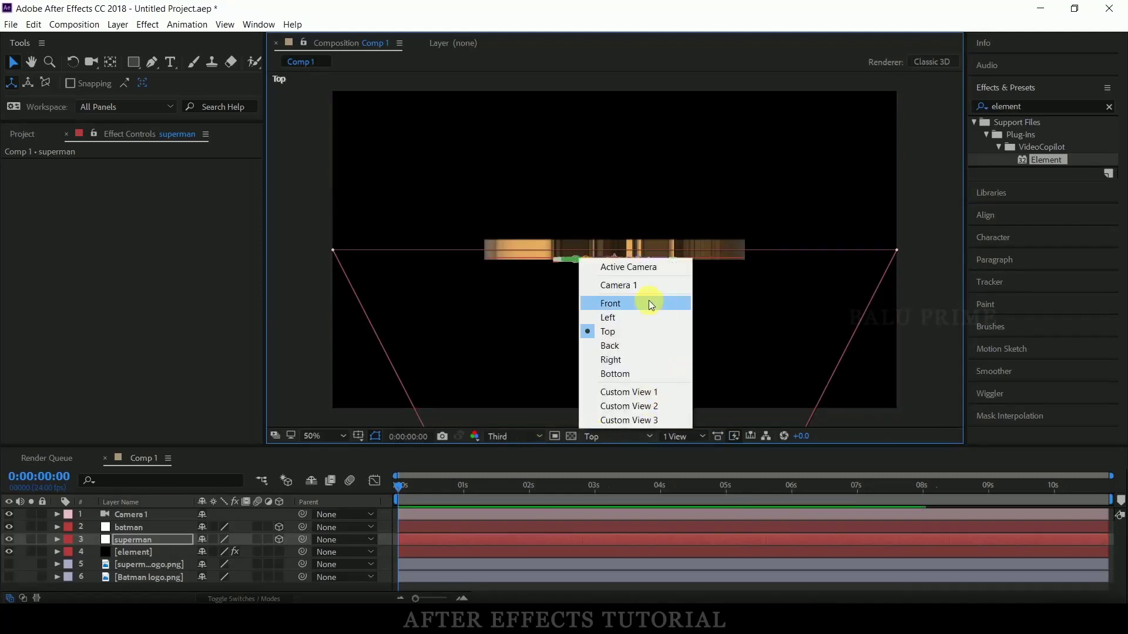
click(632, 268)
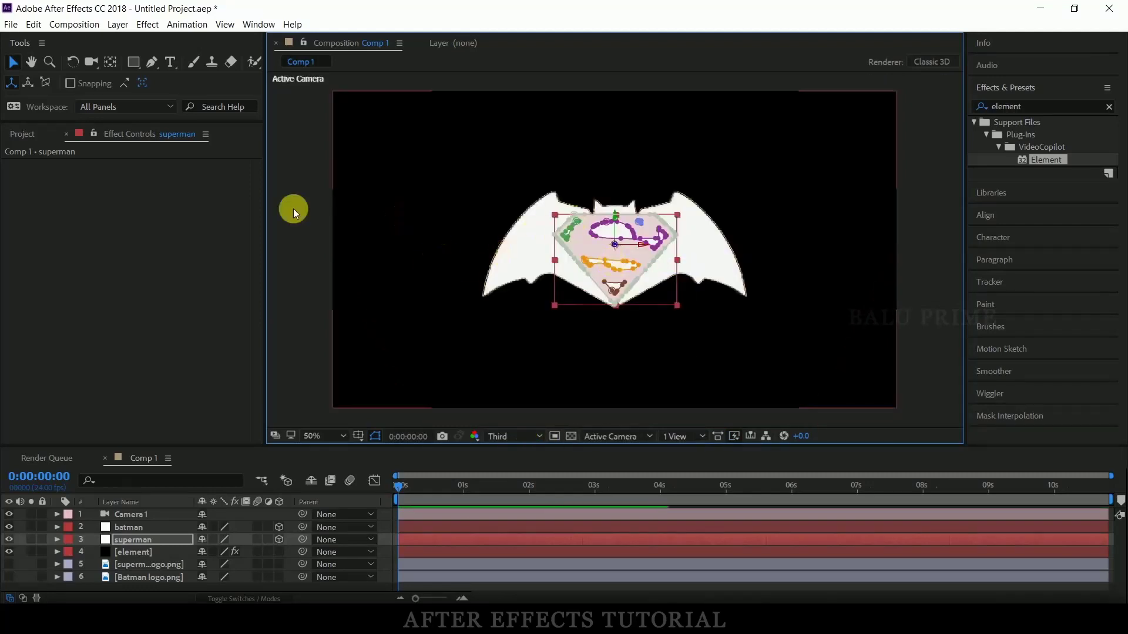
Step: Raise both batman and superman Opacity to 100%
click(138, 524)
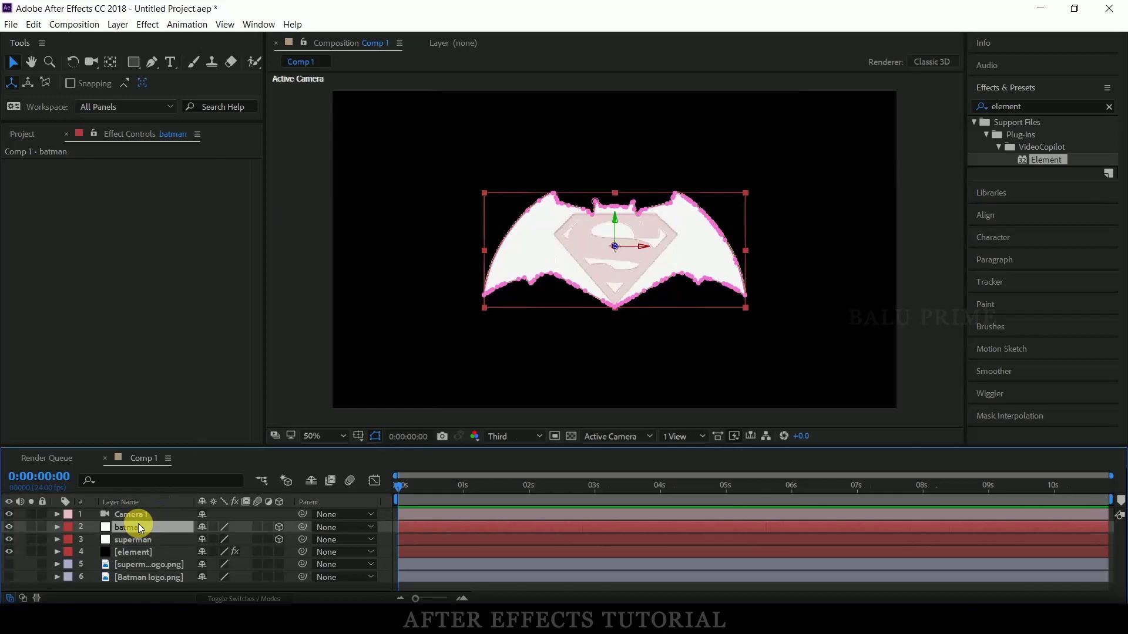
key(t)
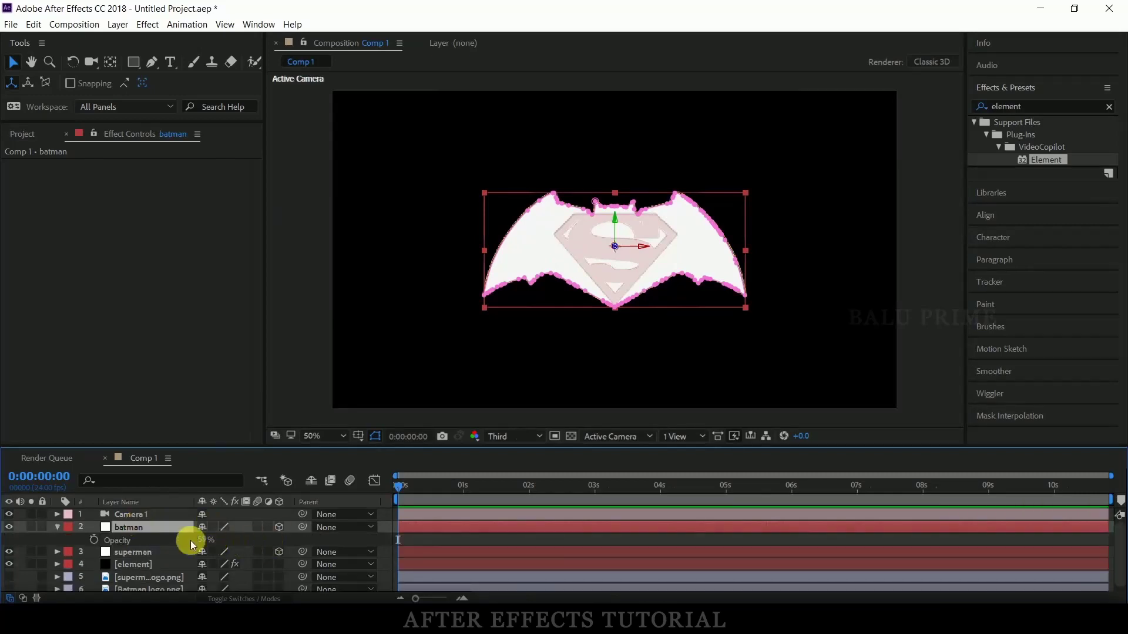
drag(196, 540, 300, 537)
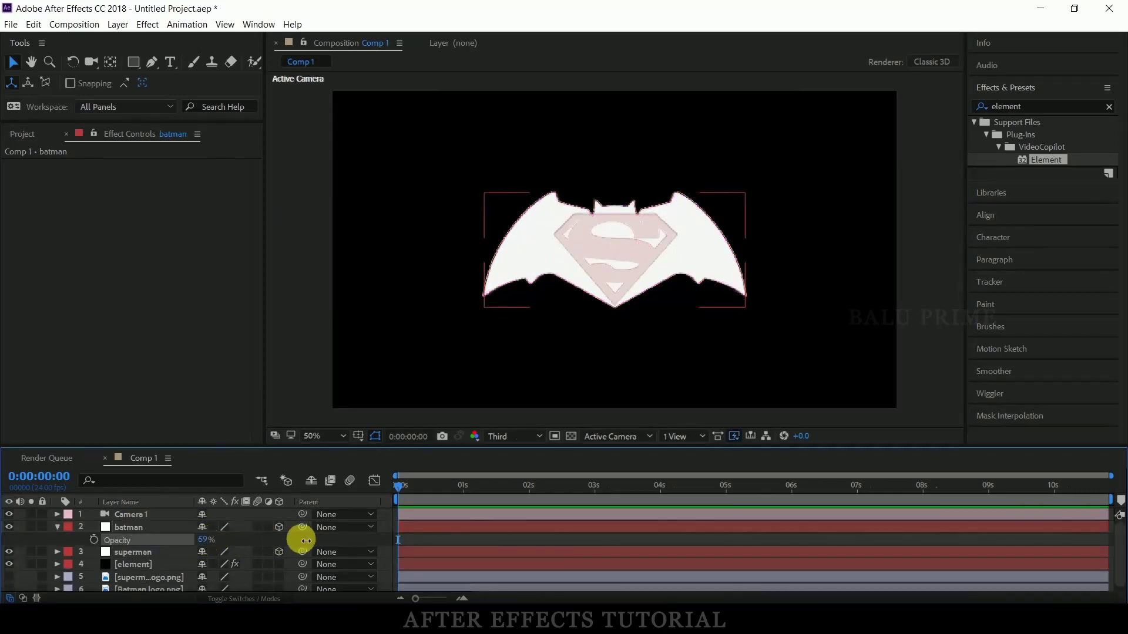
click(126, 552)
key(t)
drag(207, 568, 705, 557)
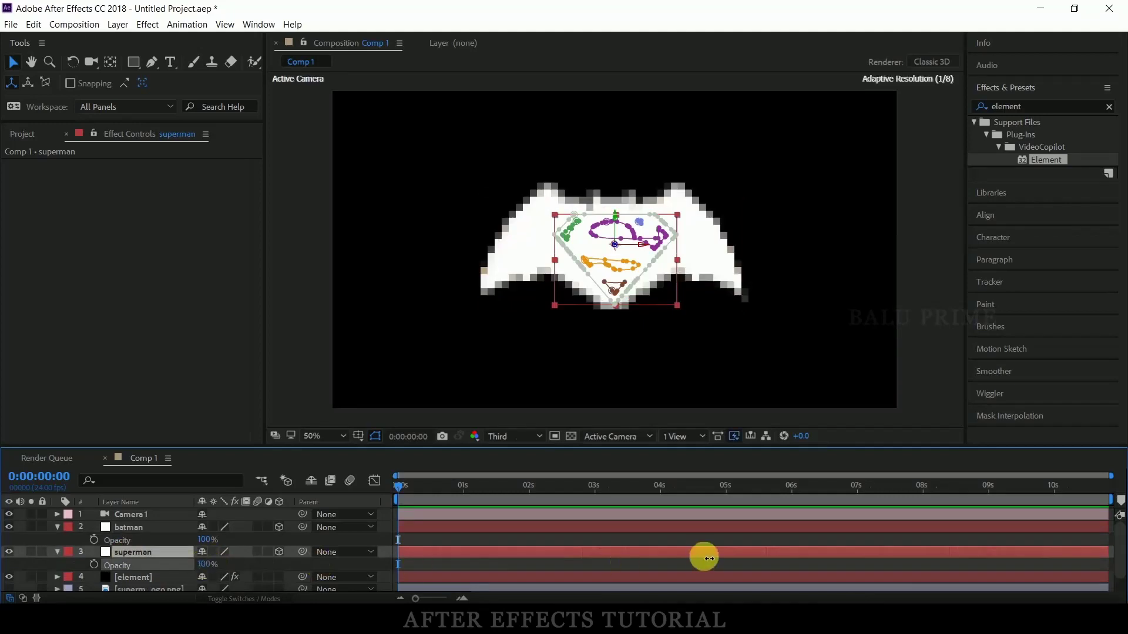
Step: With batman selected, search Effects & Presets for 'saber'
click(56, 527)
click(57, 540)
click(143, 527)
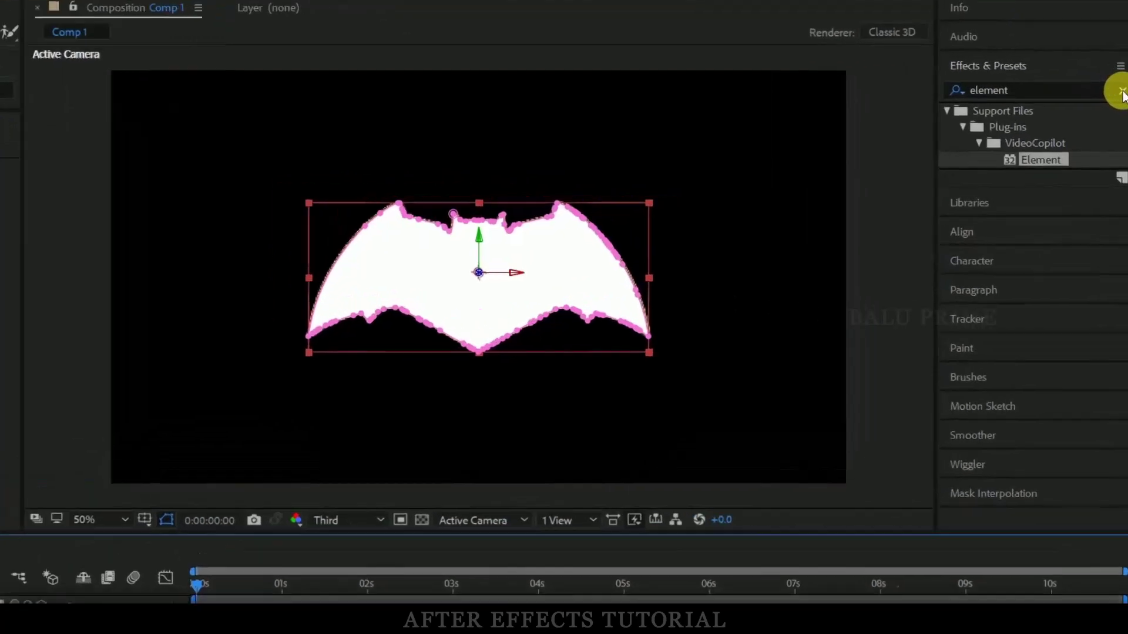
click(1109, 106)
text(s)
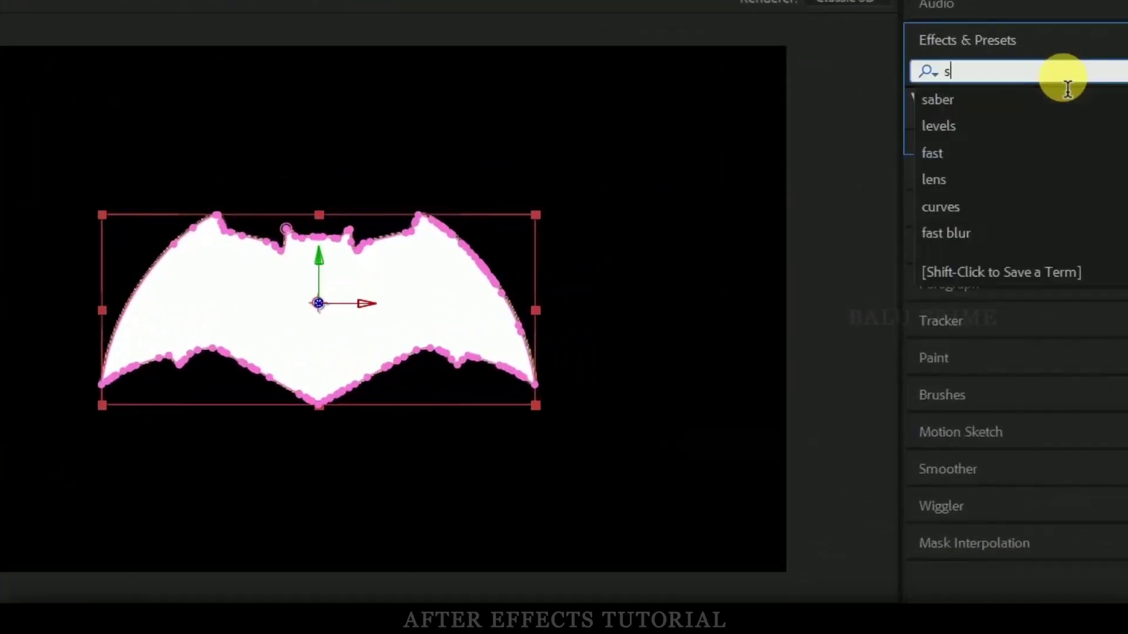
text(aber)
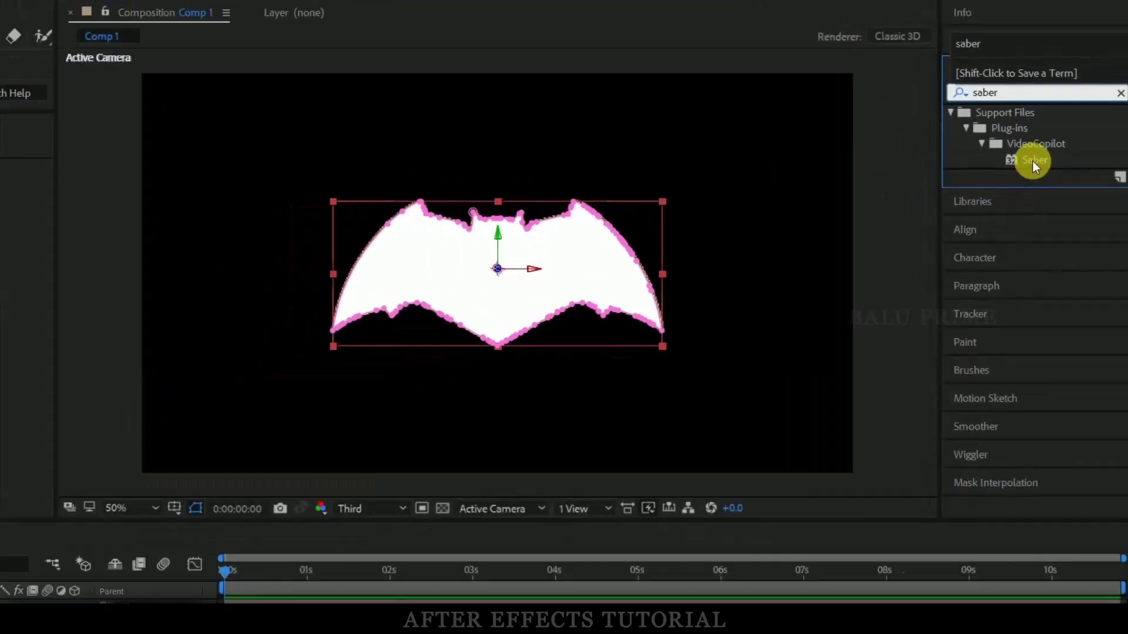
Step: Apply Saber to the batman layer with the Neon preset and a red glow colour
drag(1040, 160, 128, 530)
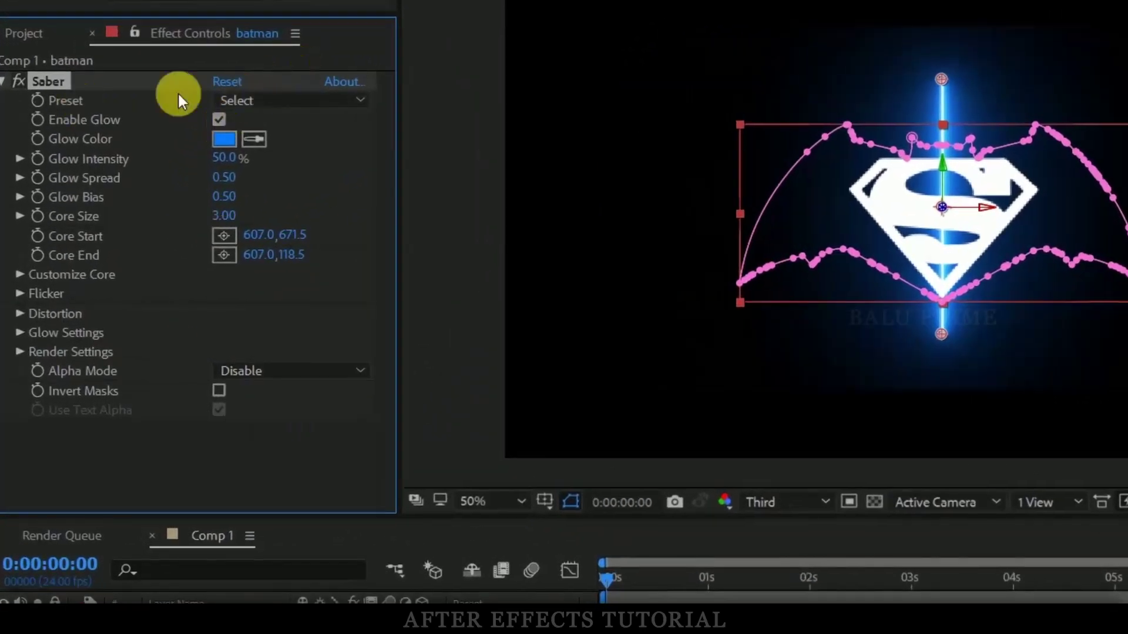
click(232, 122)
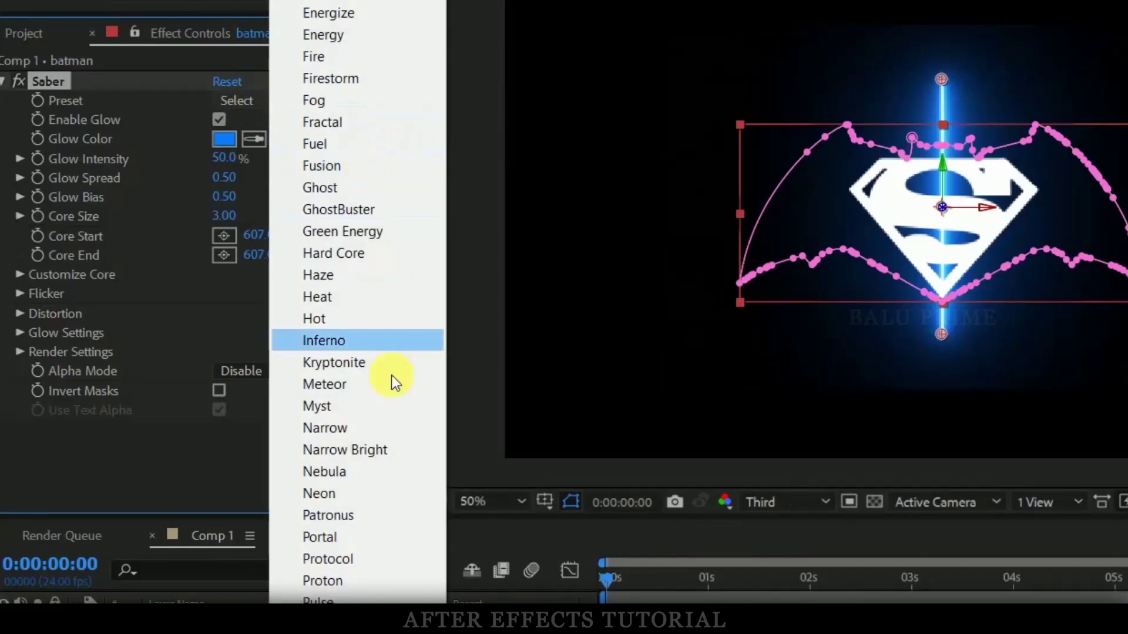
click(340, 493)
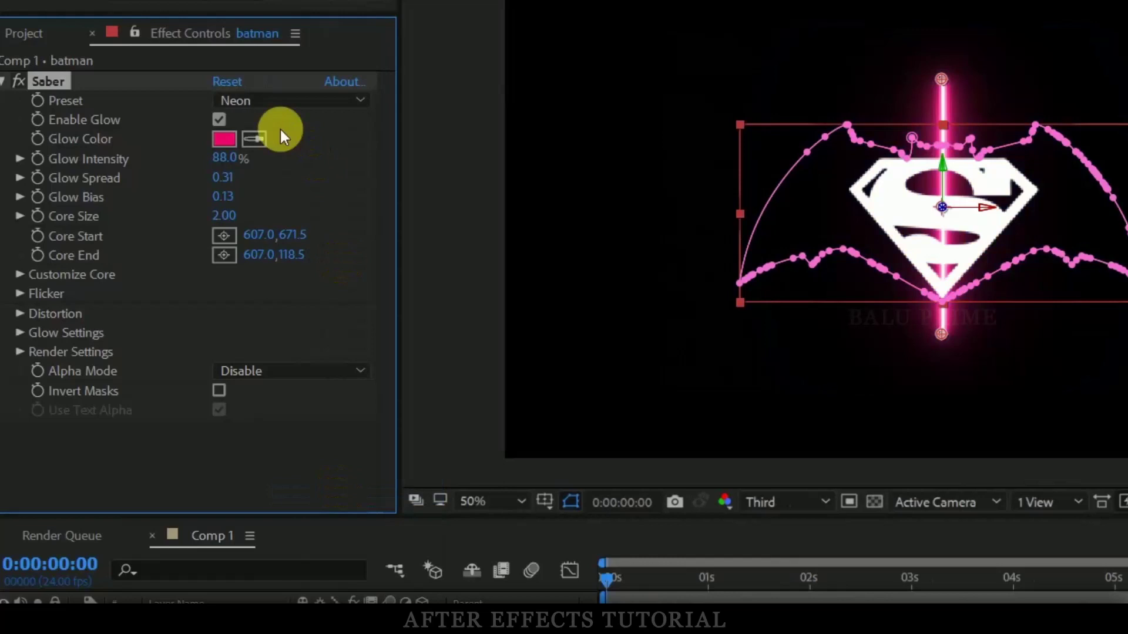
click(228, 139)
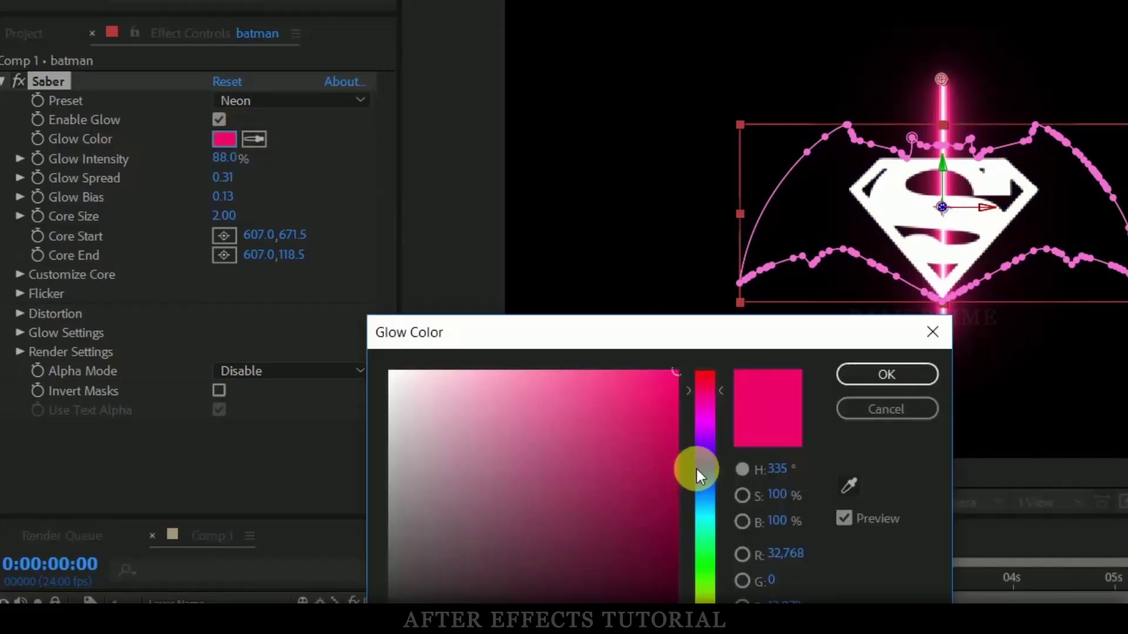
drag(691, 468, 851, 210)
click(872, 375)
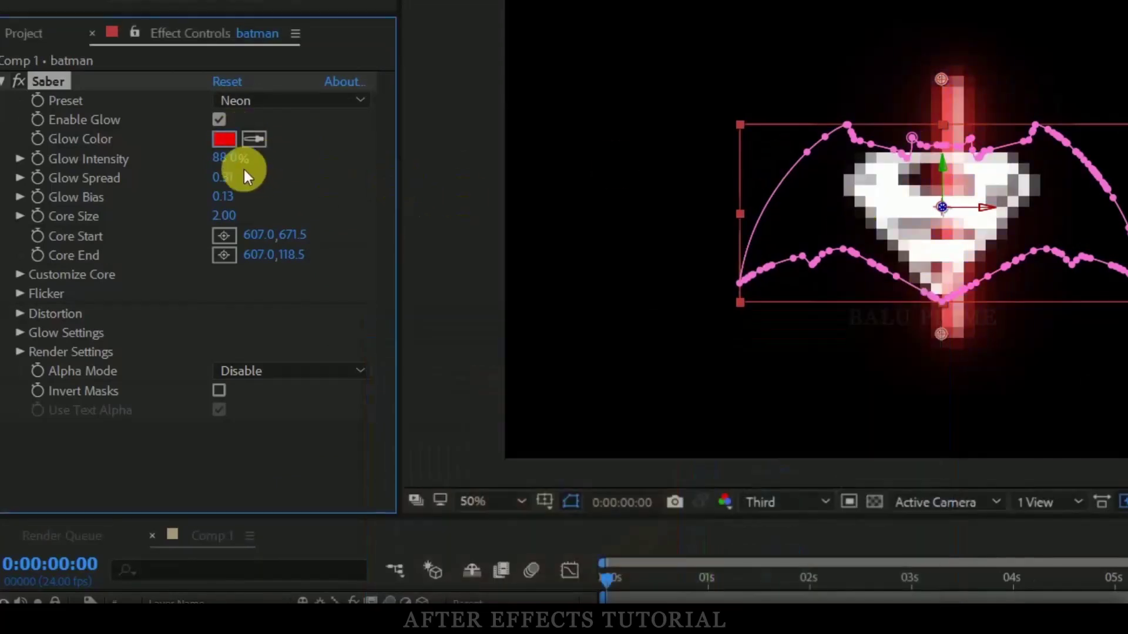
Step: Set Saber Glow Intensity to 25% and Core Size to 4
click(229, 159)
text(25)
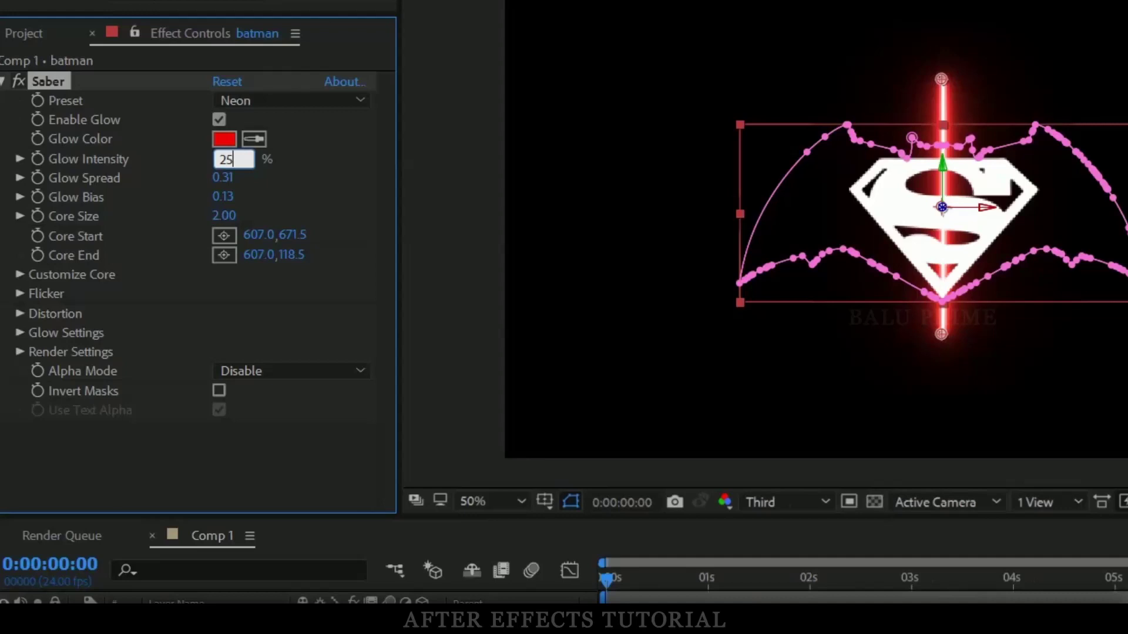
key(Return)
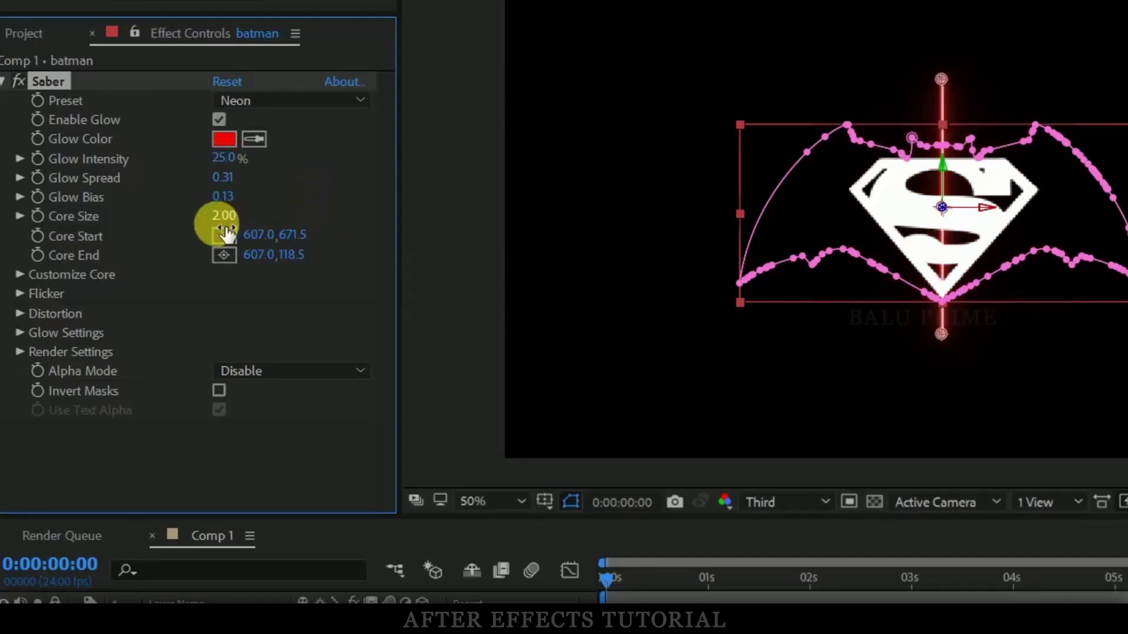
click(223, 216)
text(4)
key(Return)
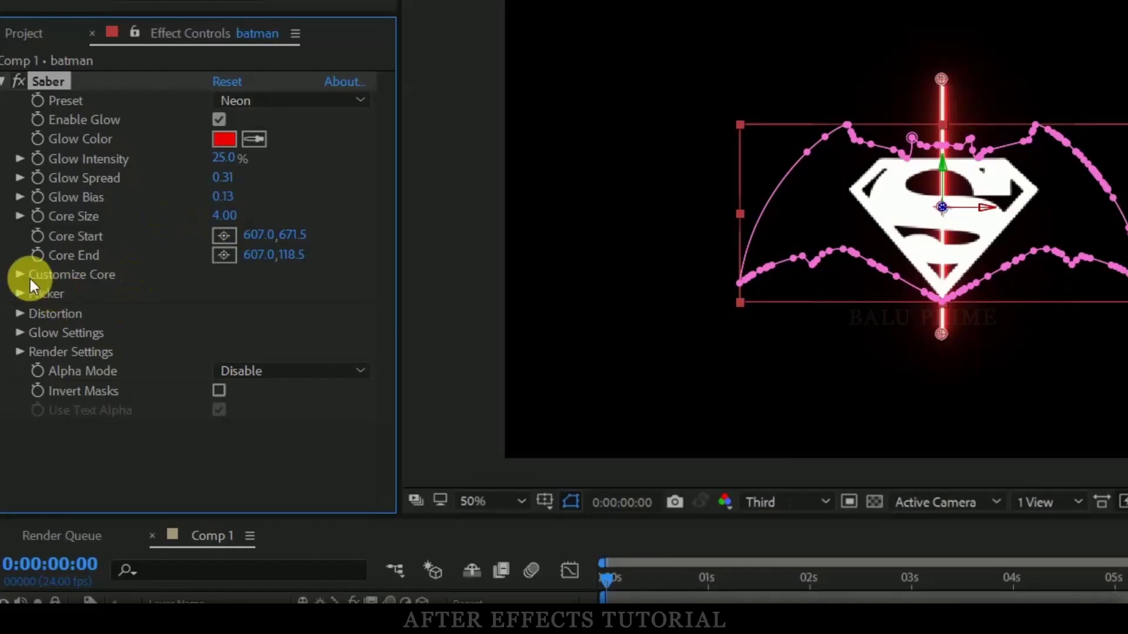
Step: Set the Saber Core Type to Layer Masks under Customize Core
click(21, 274)
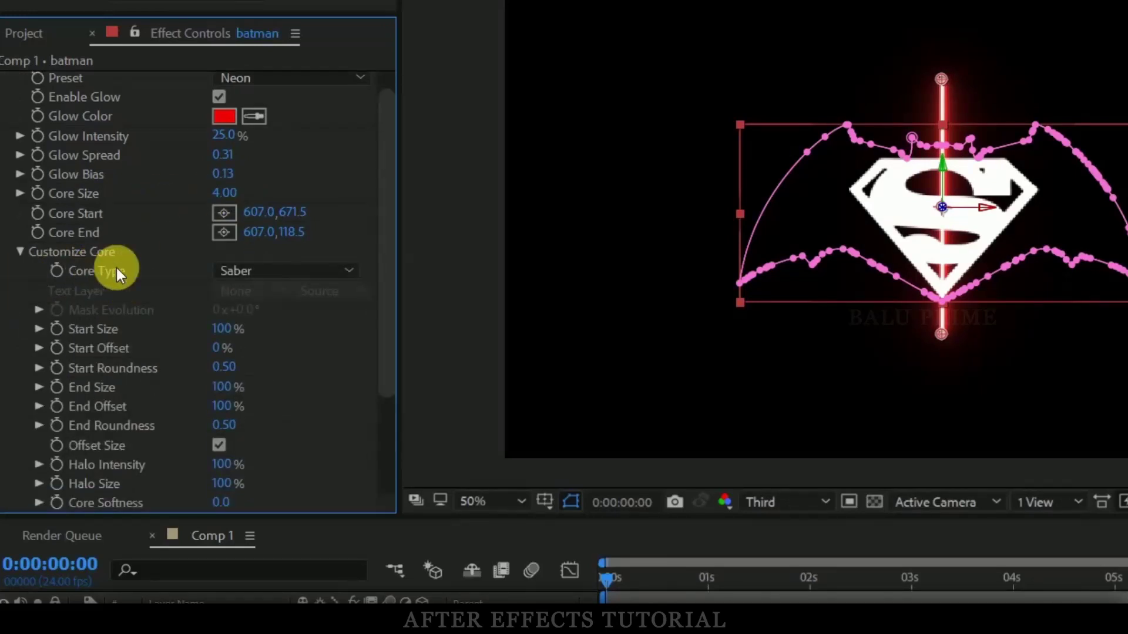
click(297, 272)
click(279, 318)
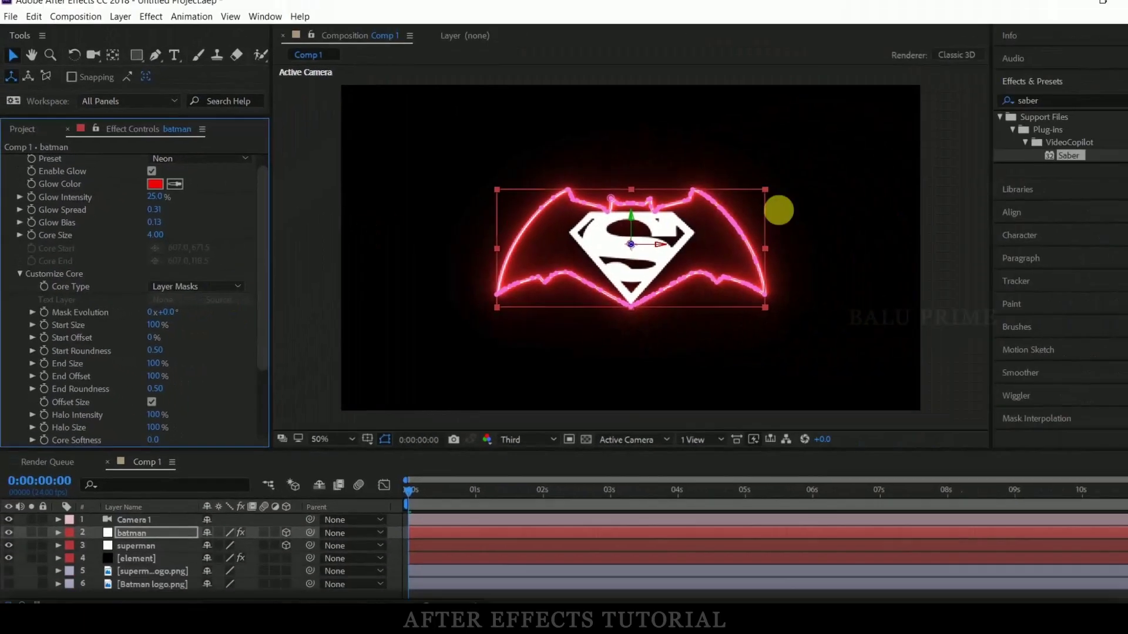
Step: Apply Saber to the superman layer with the Neon preset and an orange glow color
click(136, 540)
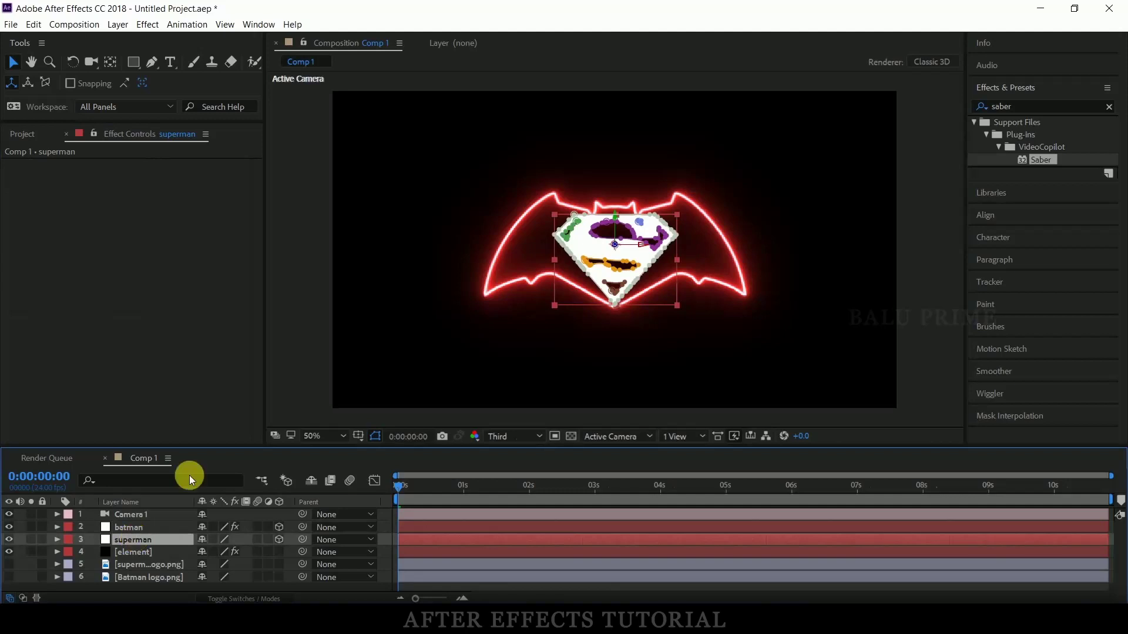
drag(1039, 160, 139, 535)
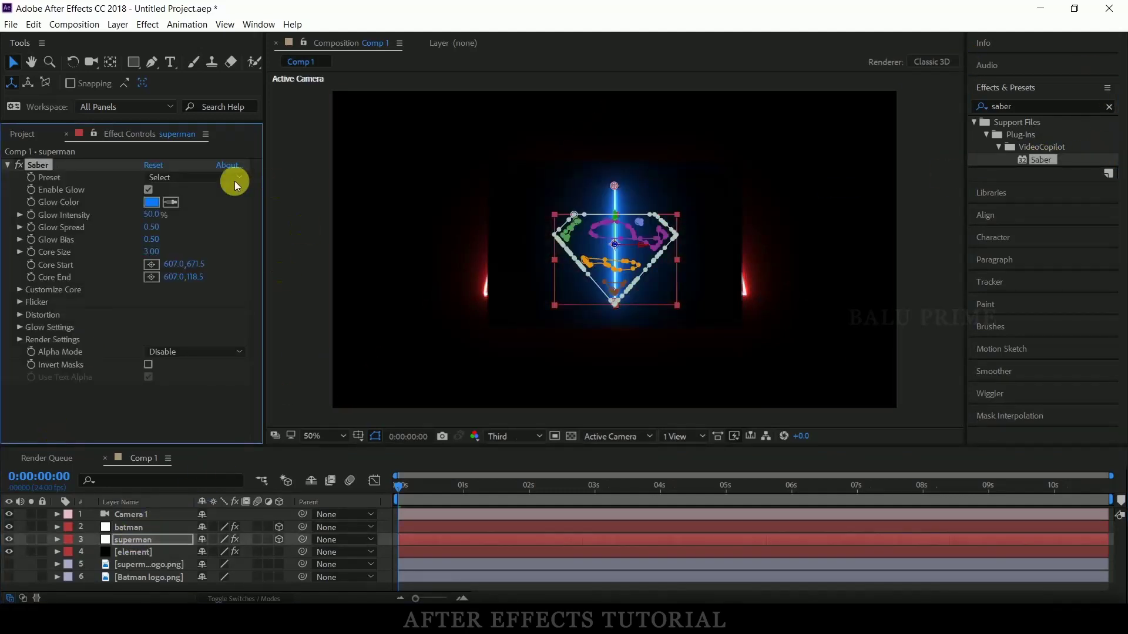
click(234, 181)
click(249, 430)
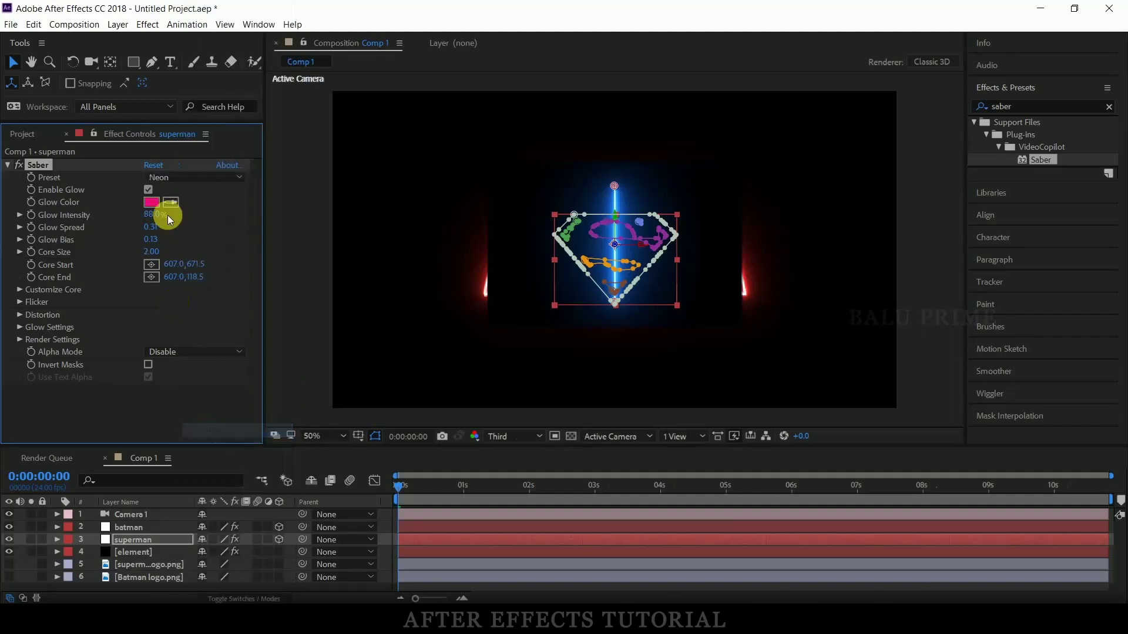
click(151, 202)
drag(459, 476, 462, 528)
click(574, 358)
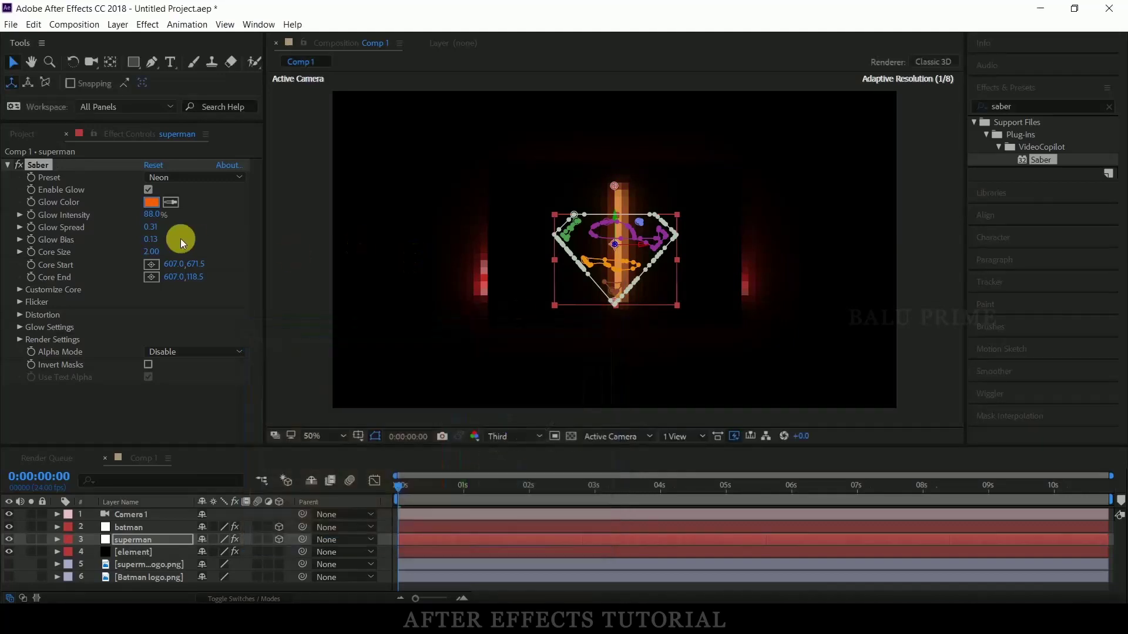
Step: Set Glow Intensity 25%, Core Size 4 and Core Type Layer Masks on superman's Saber
click(154, 216)
text(25)
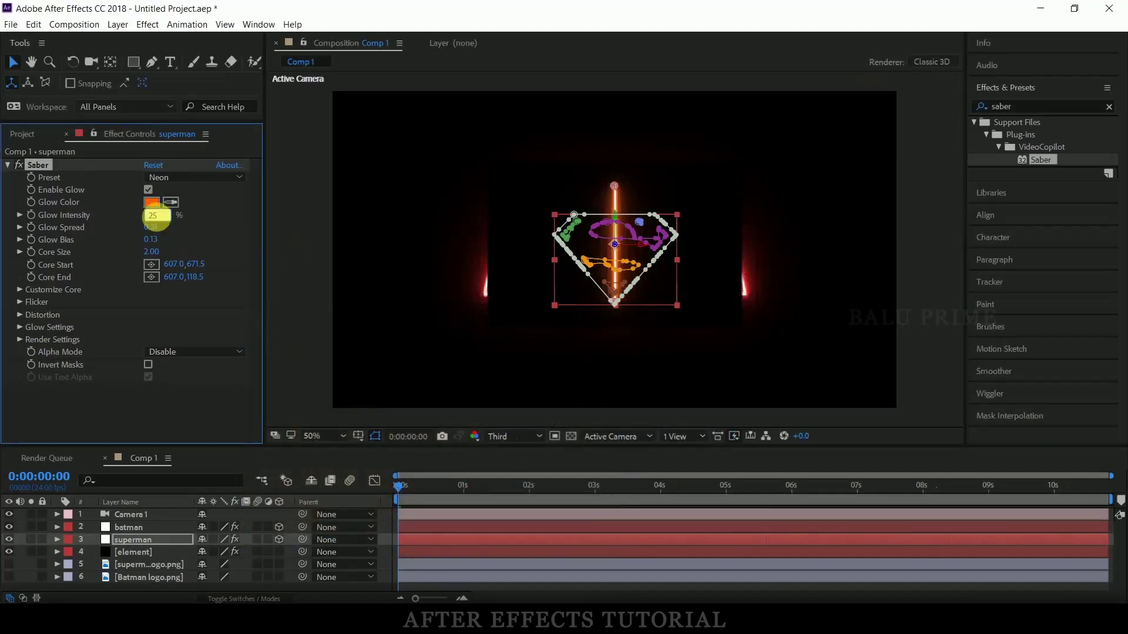
key(Return)
click(152, 252)
text(4)
key(Return)
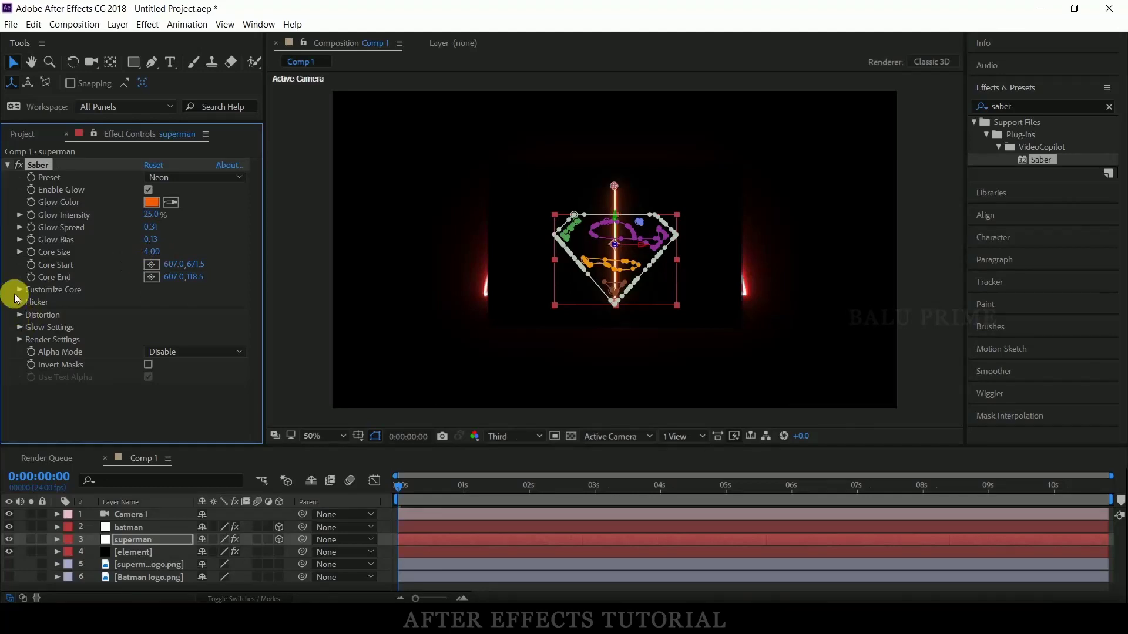
click(19, 290)
click(165, 286)
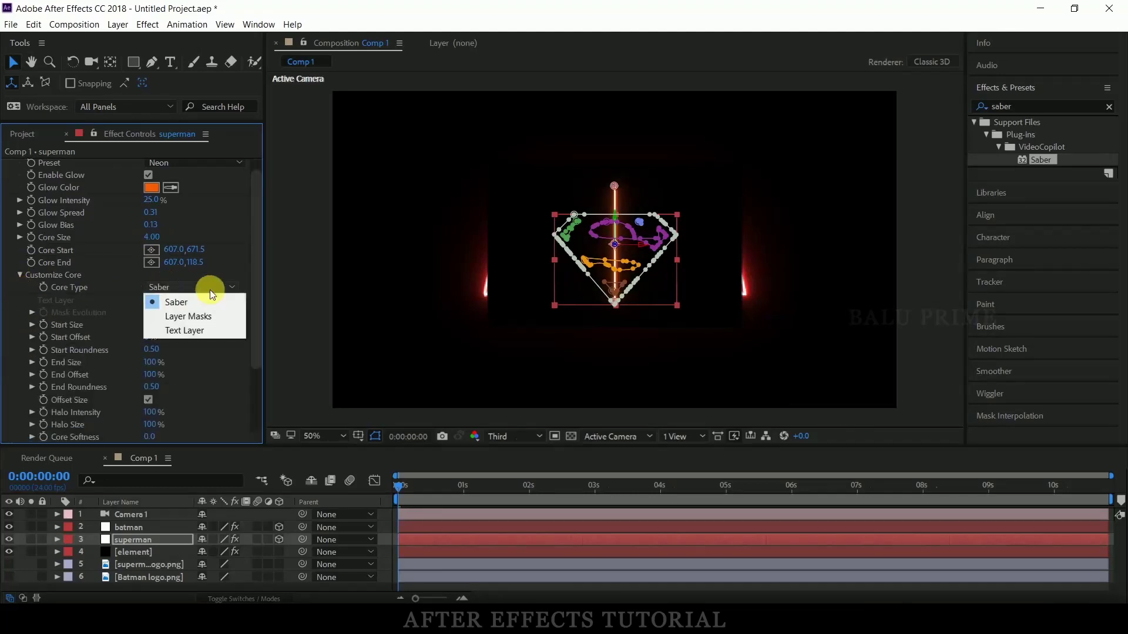
click(200, 316)
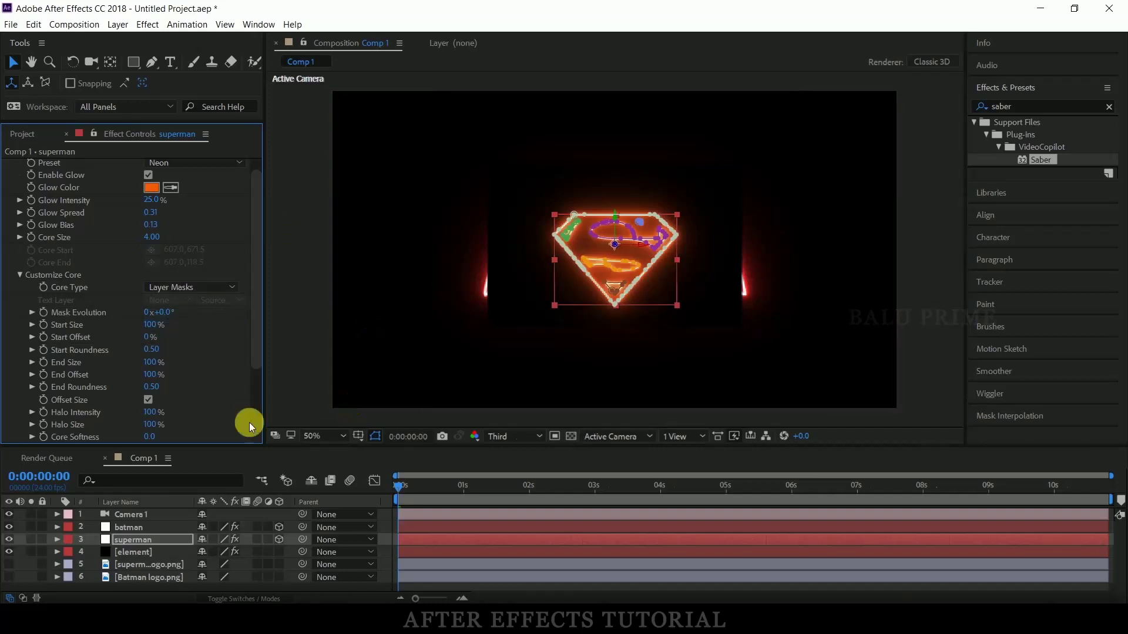
ctrl+click(136, 527)
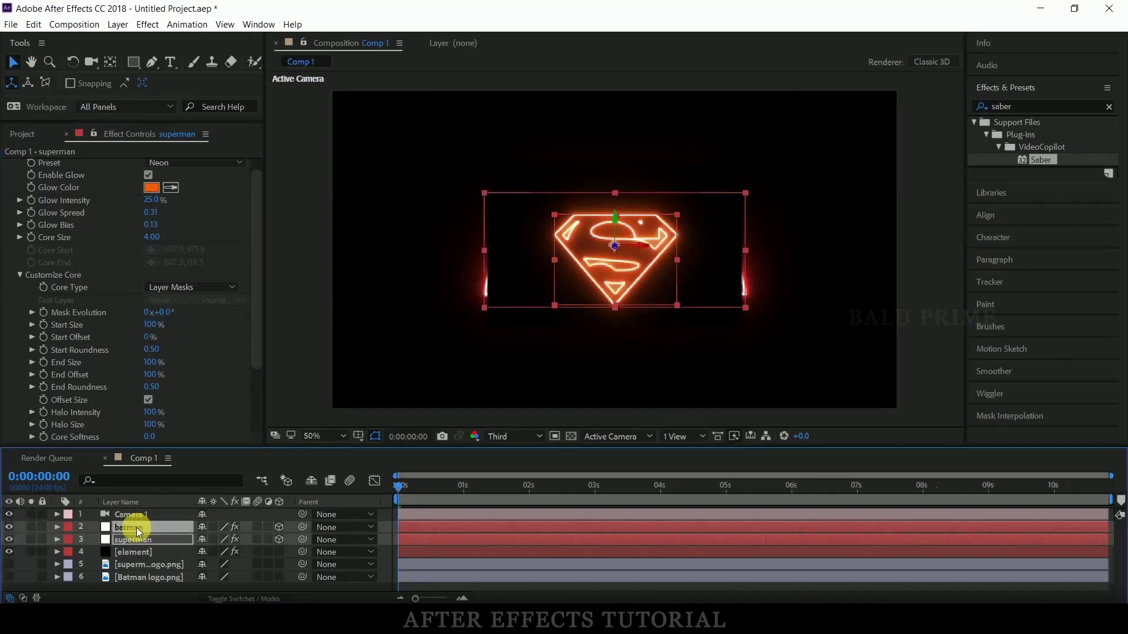
Step: Switch the batman and superman layers to the Screen blend mode in the Modes column
click(245, 599)
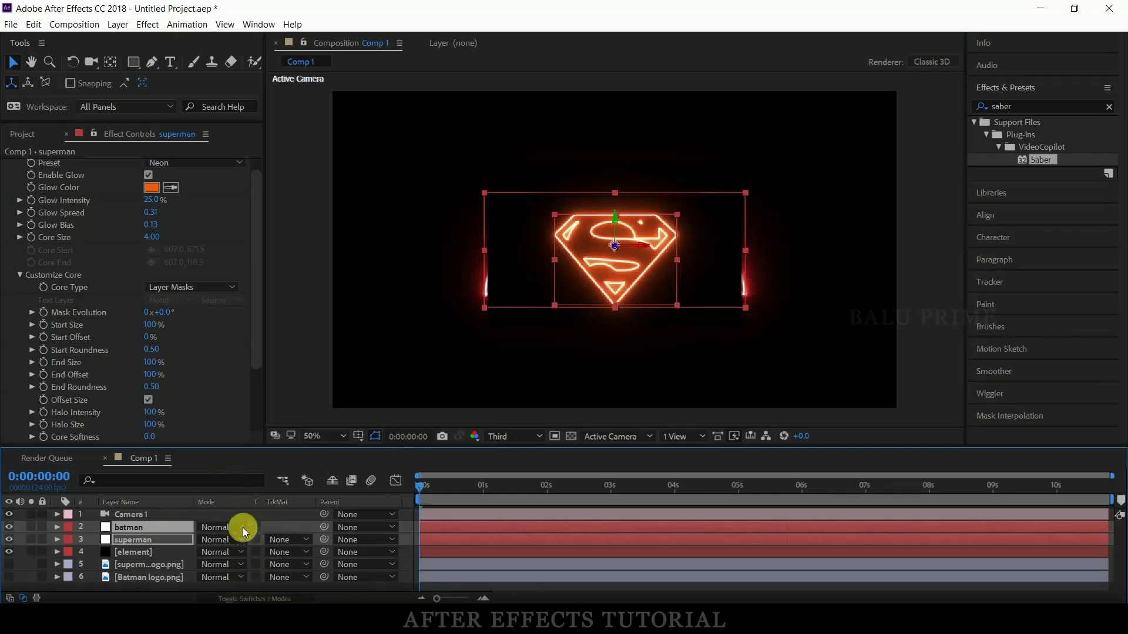
click(223, 528)
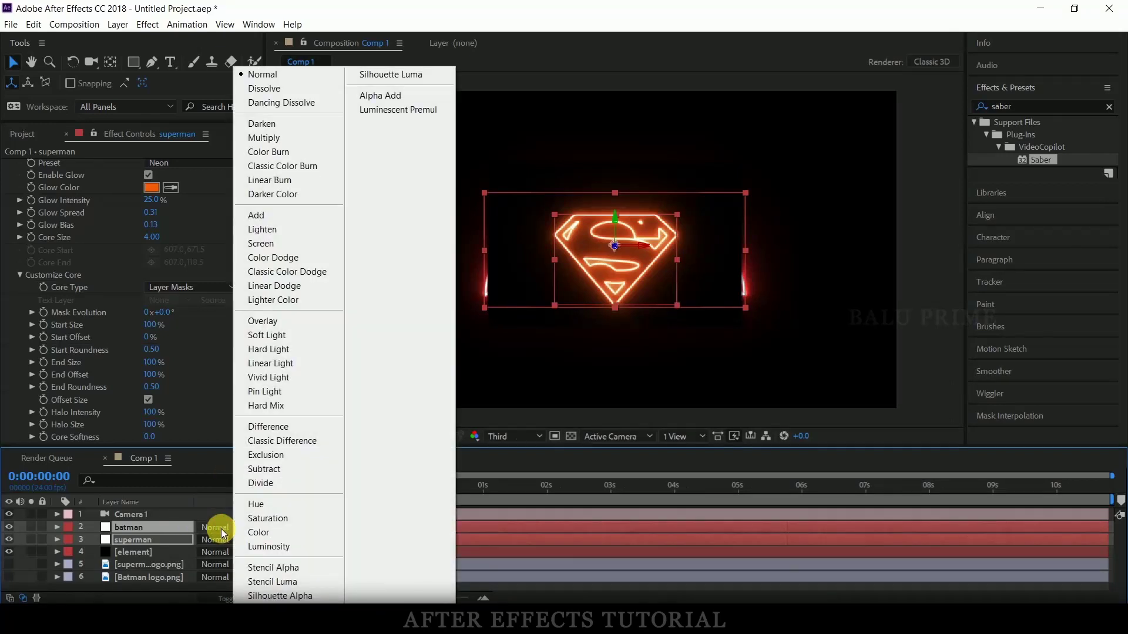
click(271, 241)
click(561, 553)
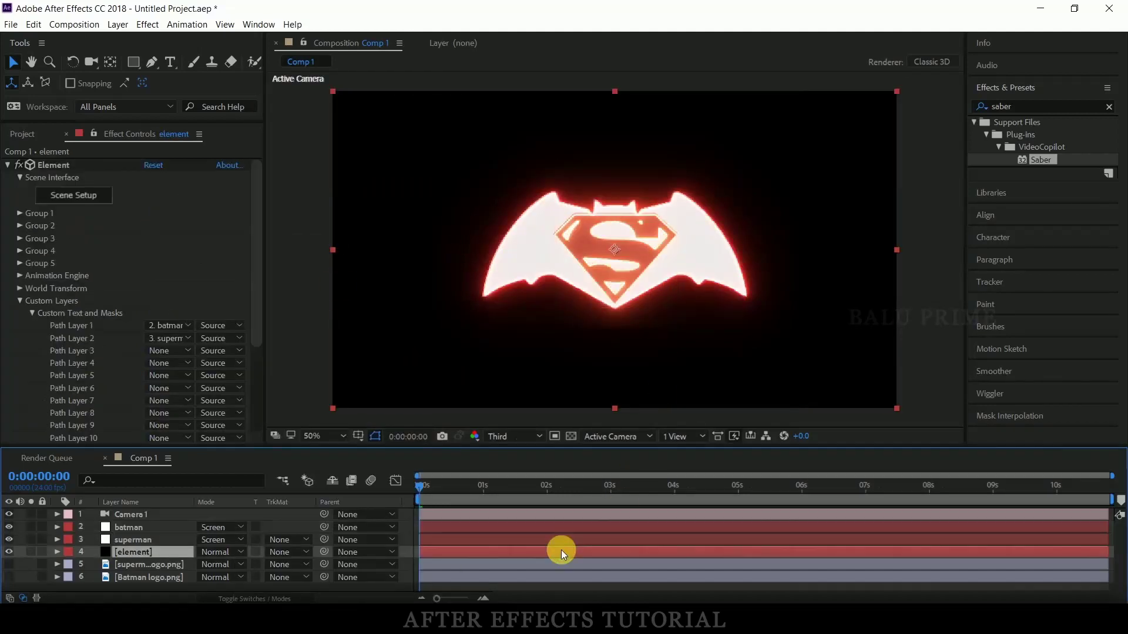
click(91, 62)
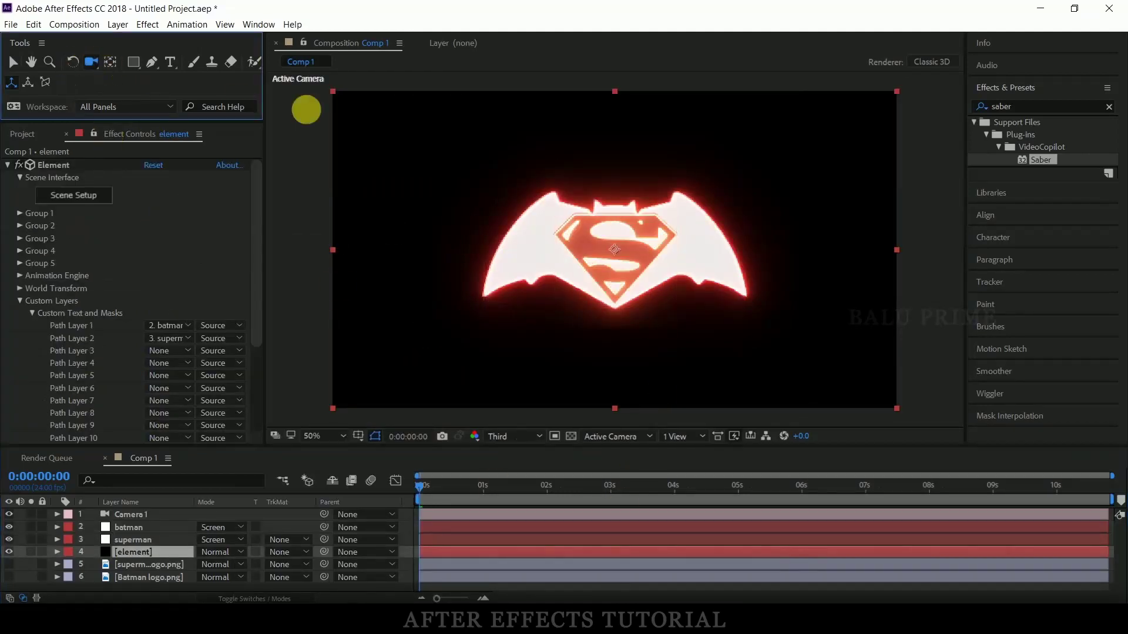
Step: Orbit the camera and inspect the batman and superman masks at Full resolution
mouse_move(578, 241)
mouse_down()
mouse_move(638, 309)
mouse_move(672, 284)
mouse_up()
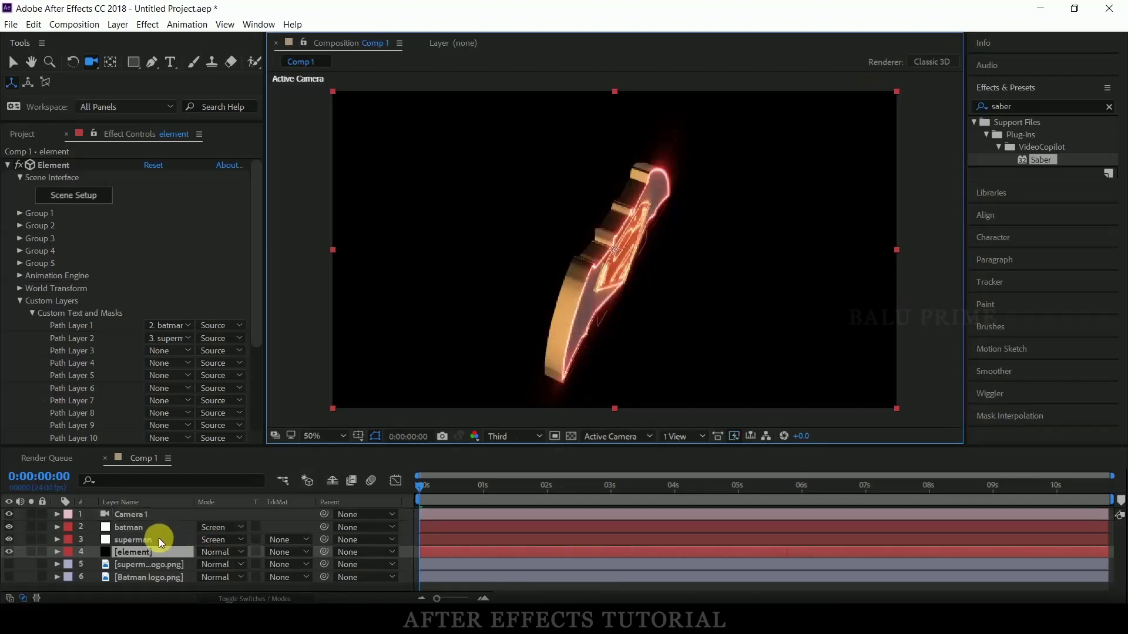
click(139, 529)
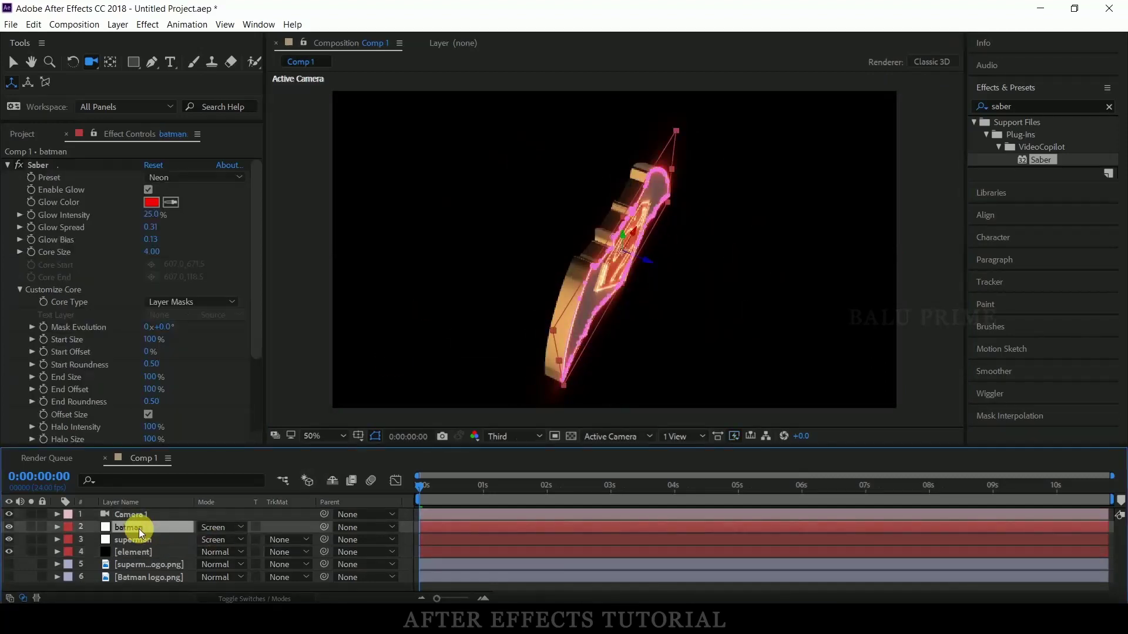
click(153, 541)
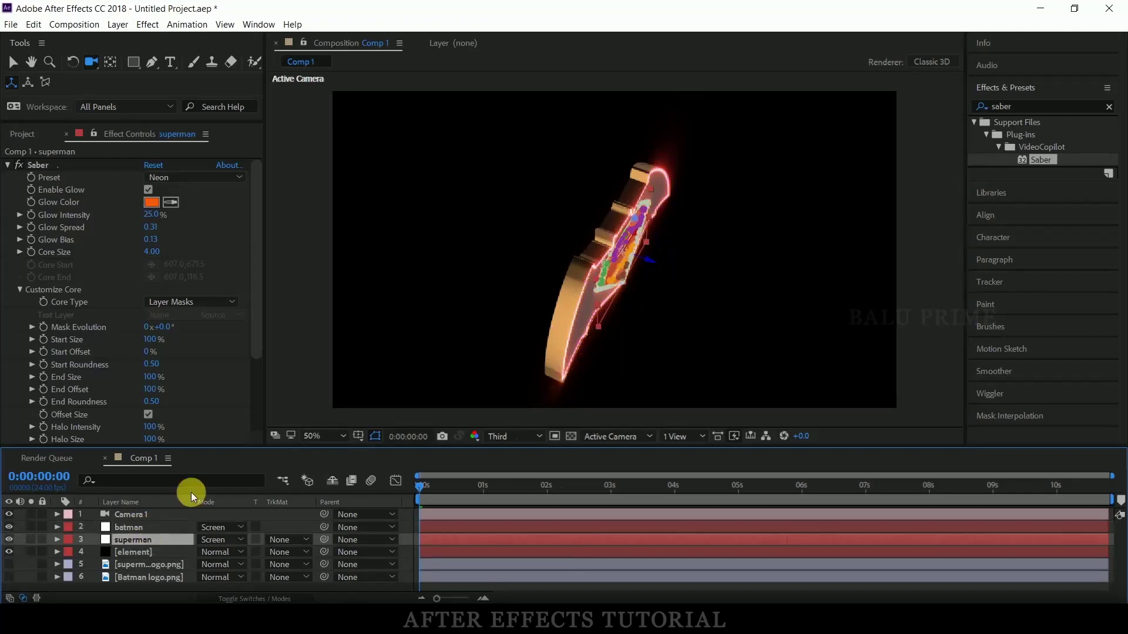
scroll(784, 226, up, 4)
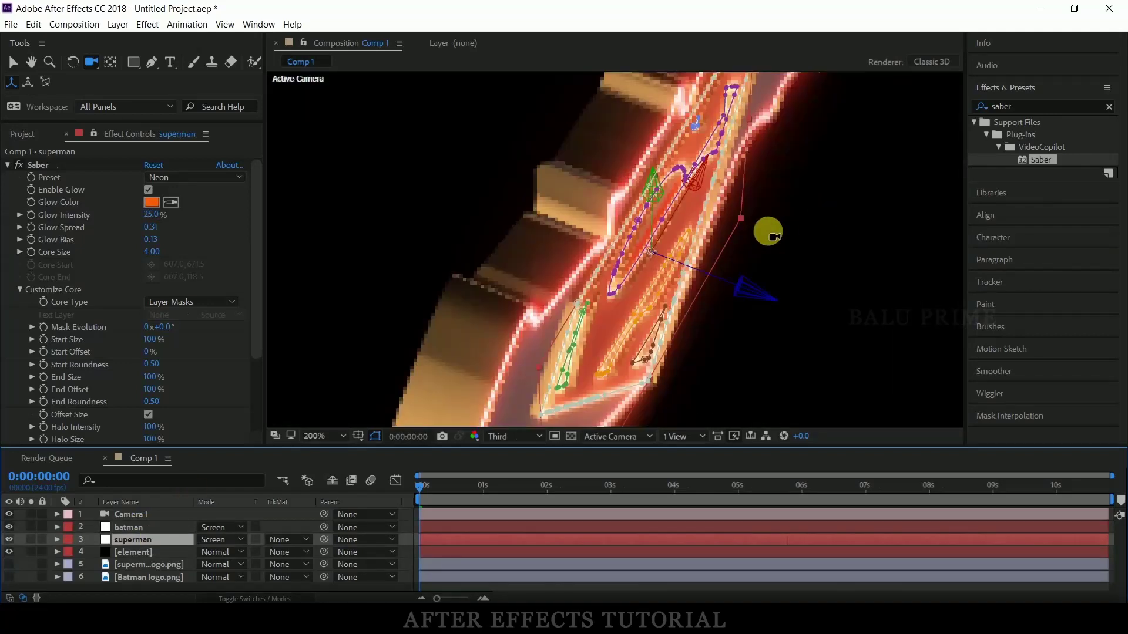
click(510, 437)
click(511, 468)
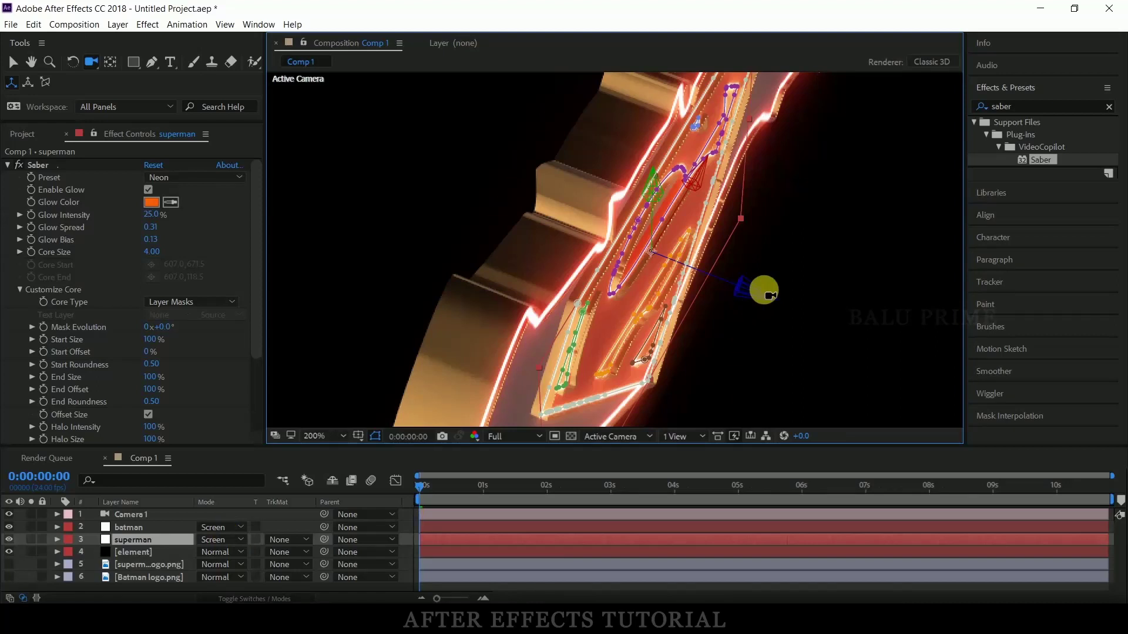
Step: Orbit the logo to a slightly tilted, near head-on view and return the preview to Third resolution
drag(756, 344, 749, 329)
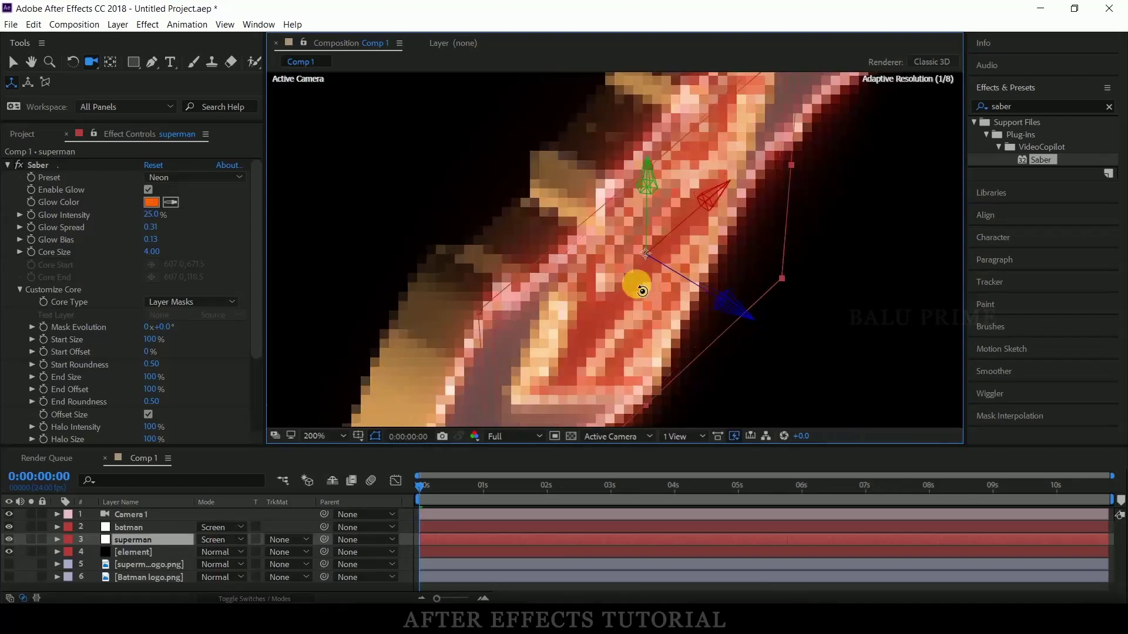
drag(725, 310, 773, 322)
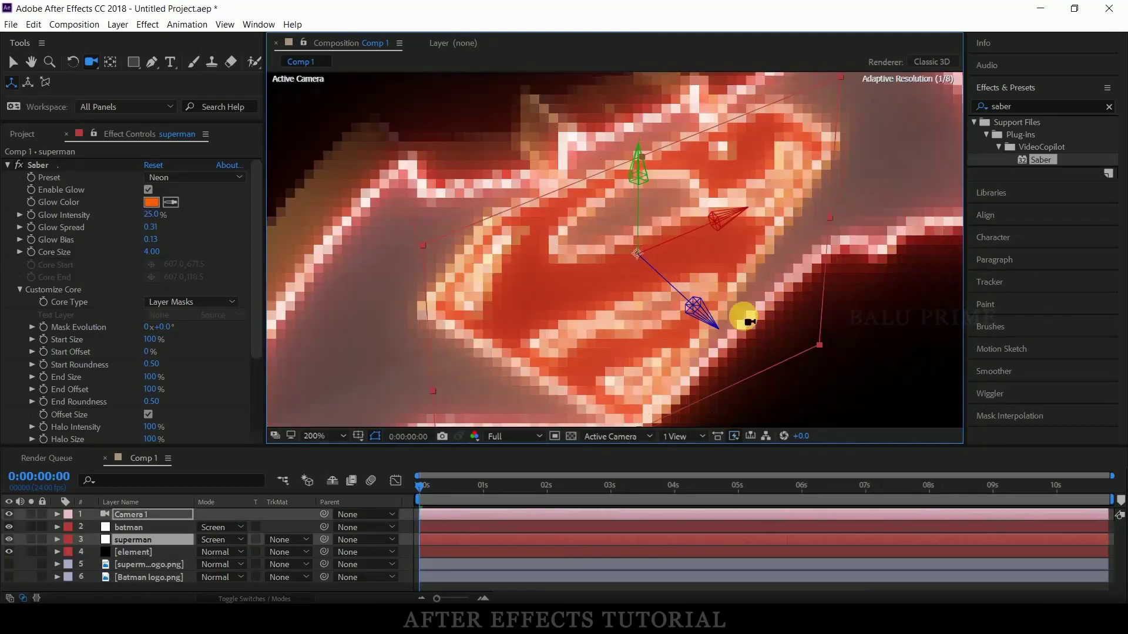
drag(690, 263, 561, 316)
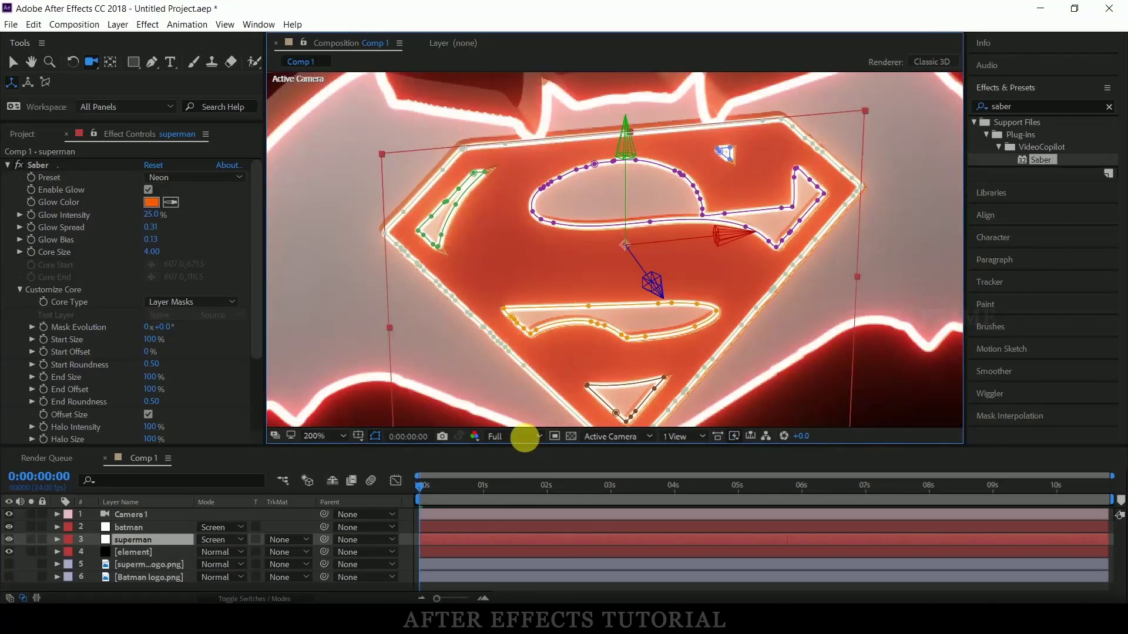
click(525, 439)
click(525, 497)
scroll(594, 354, down, 2)
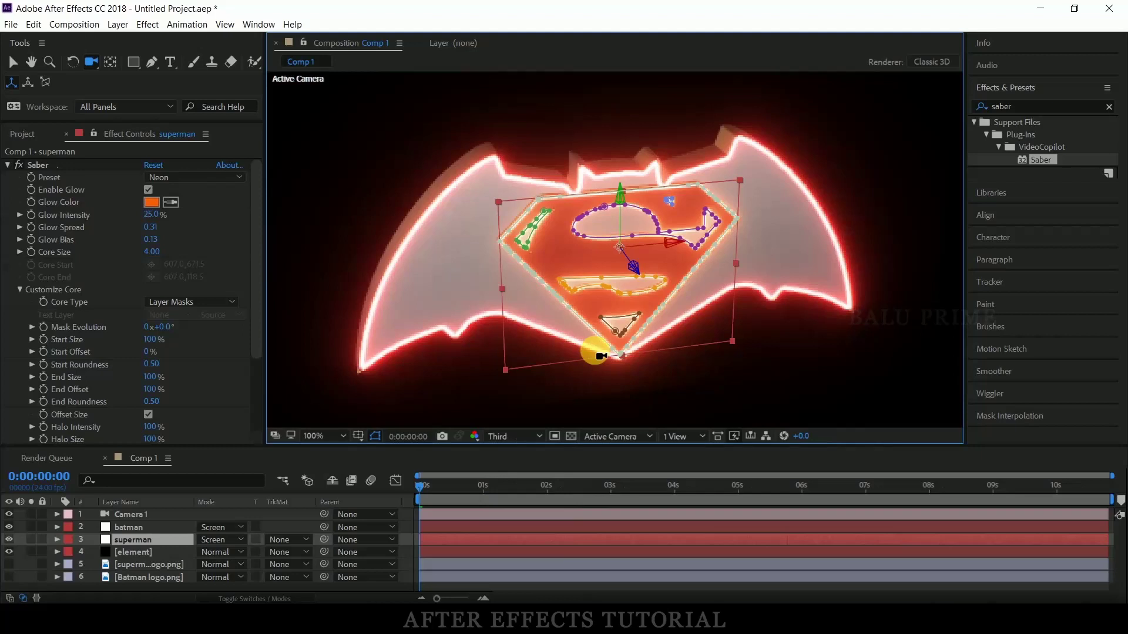
scroll(594, 354, down, 2)
click(567, 502)
click(133, 552)
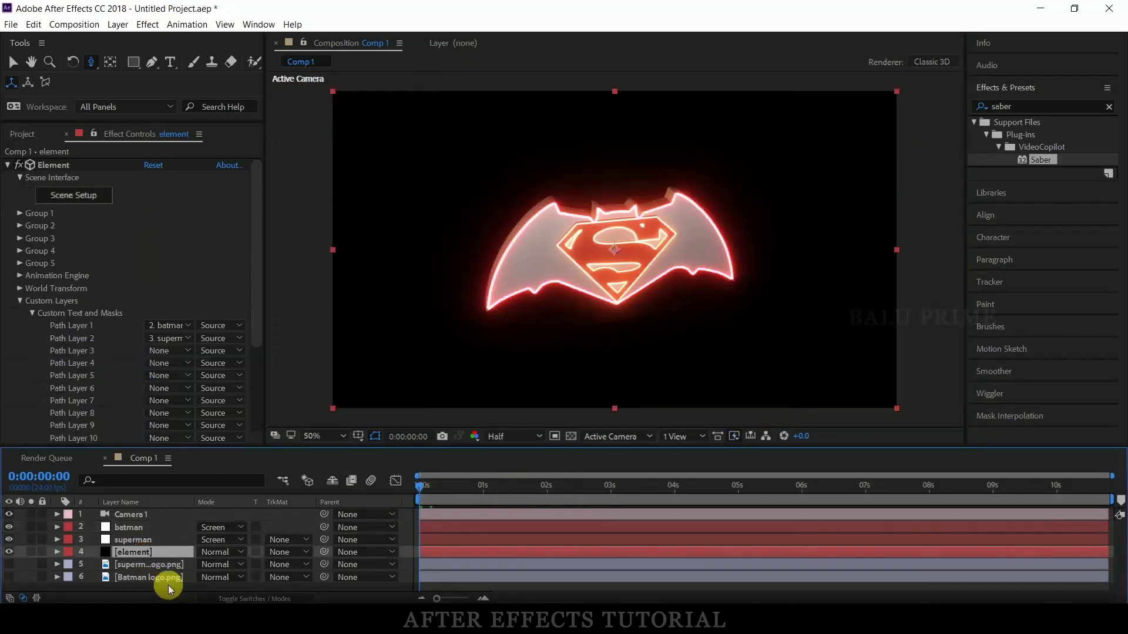
Step: Keyframe batman's Saber offsets: Start Offset 100% at 1s, End Offset 0% at 7s
click(130, 528)
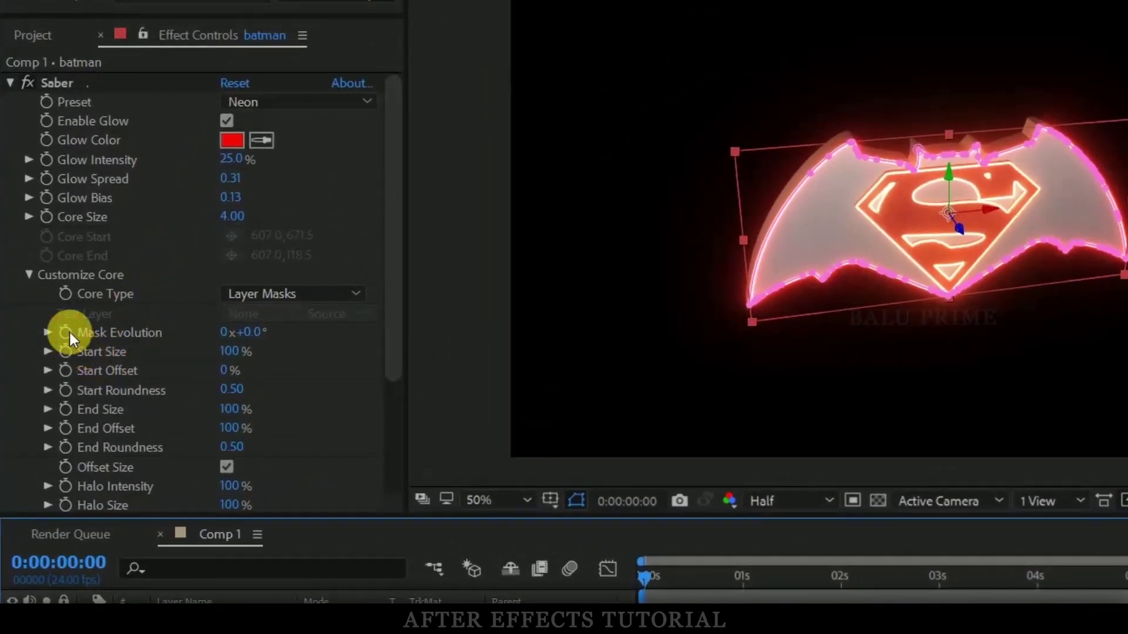
click(69, 332)
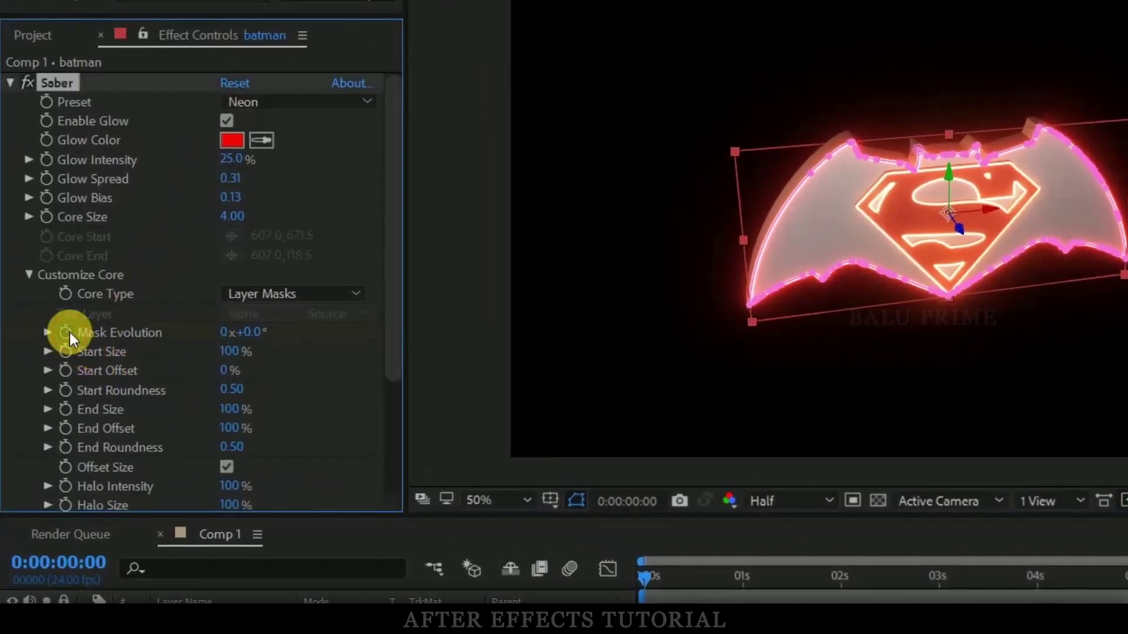
click(65, 371)
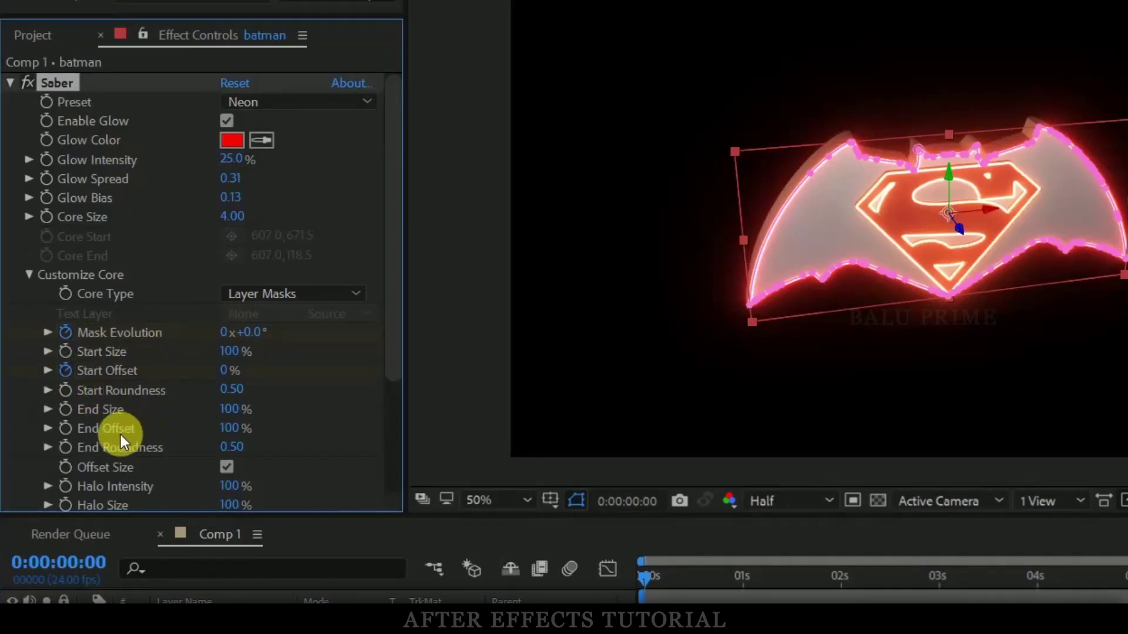
click(65, 434)
drag(647, 579, 741, 595)
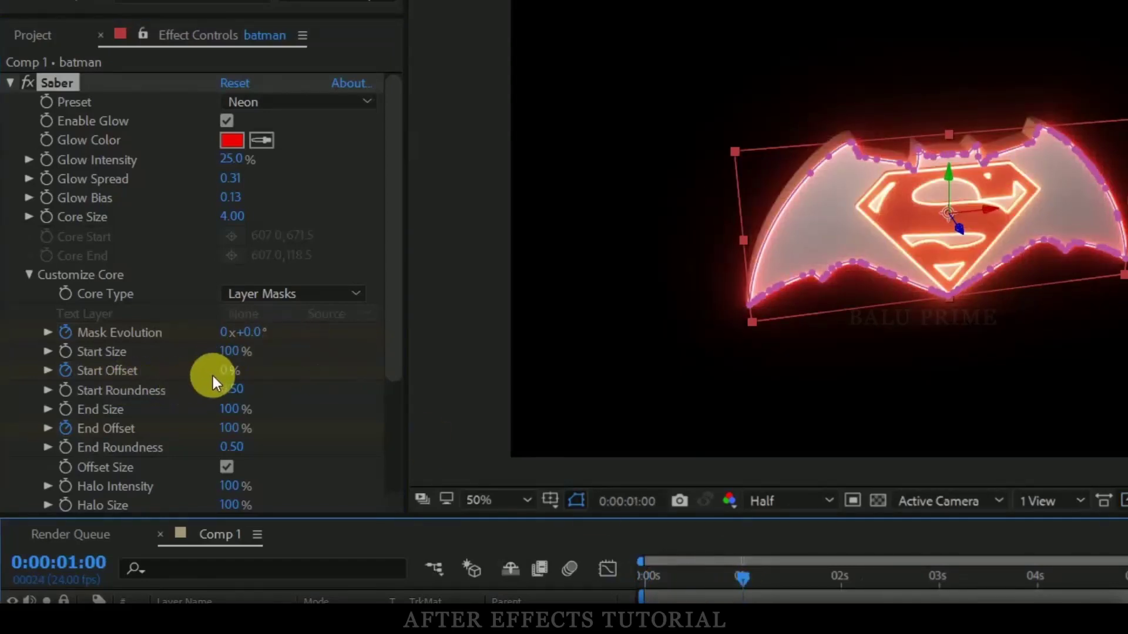
drag(233, 379, 665, 367)
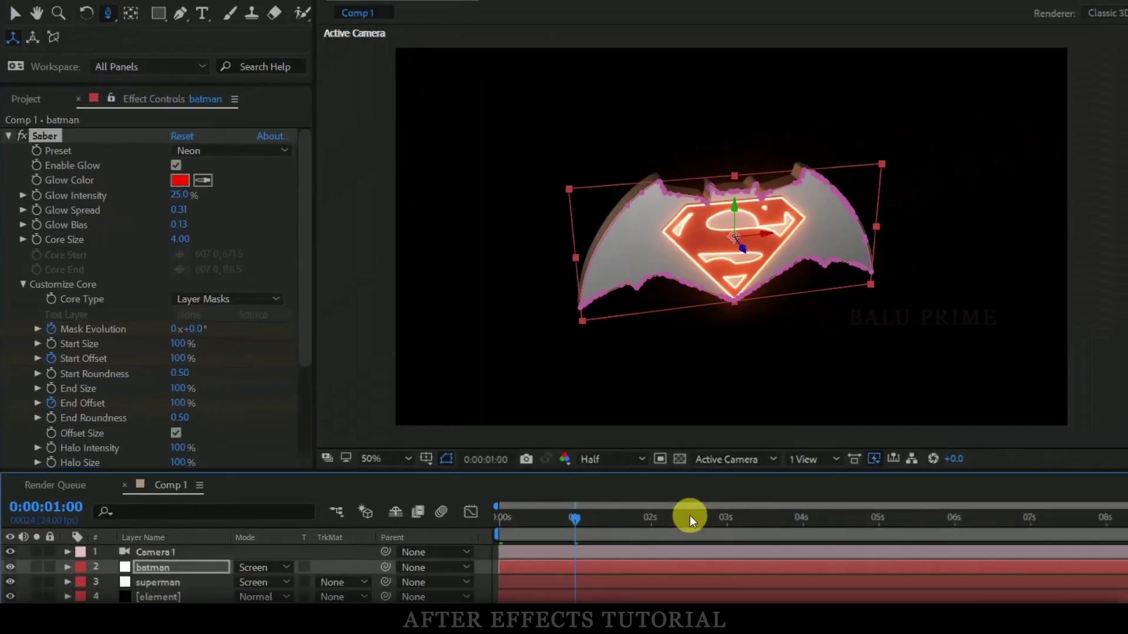
key(space)
drag(804, 484, 867, 490)
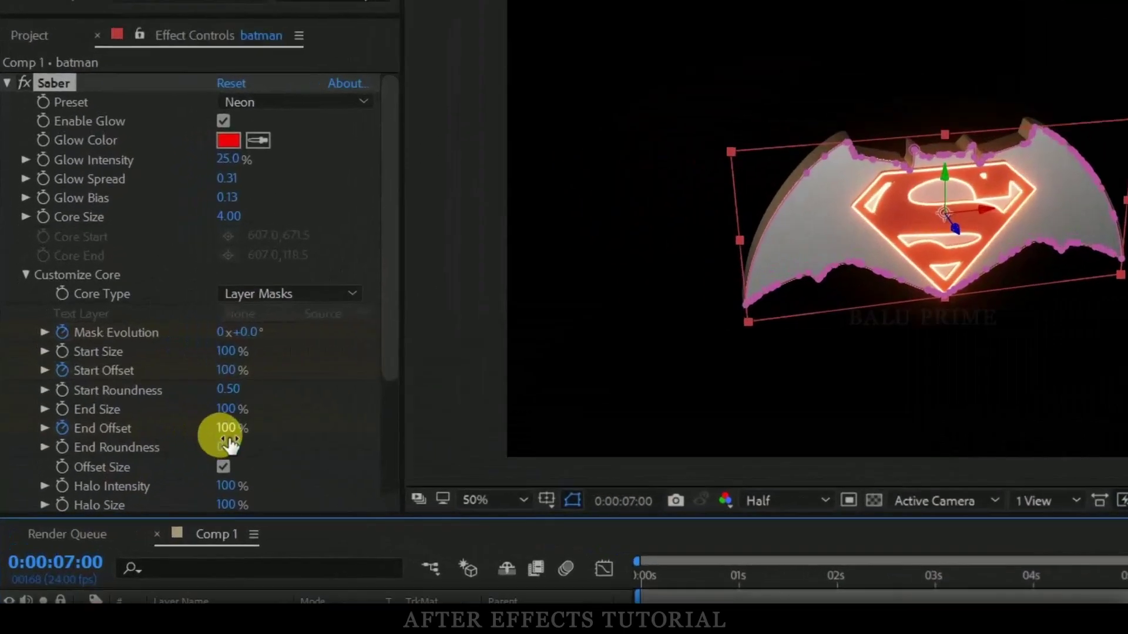
drag(242, 445, 7, 456)
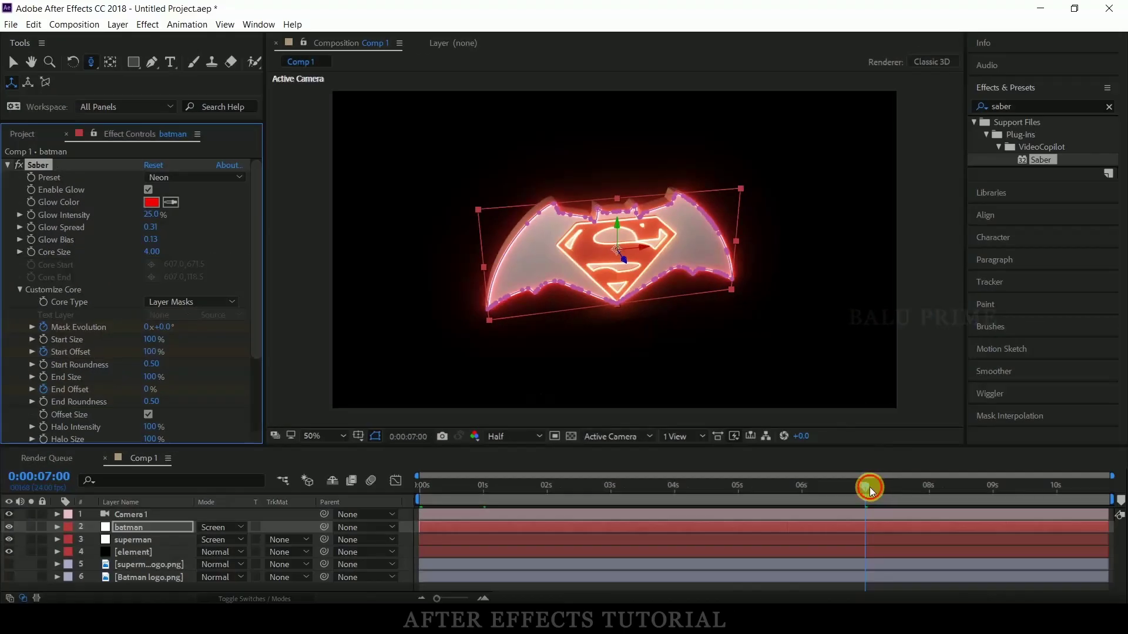
drag(898, 492, 1121, 486)
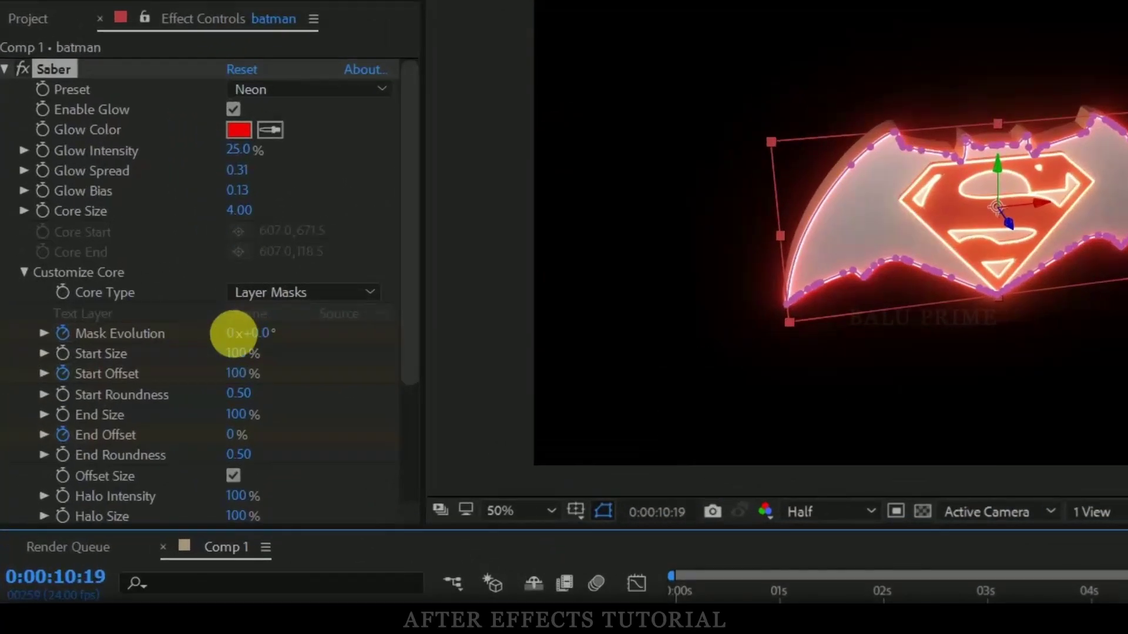
Step: Set batman's Mask Evolution to 3 revolutions at the comp end and preview
click(235, 333)
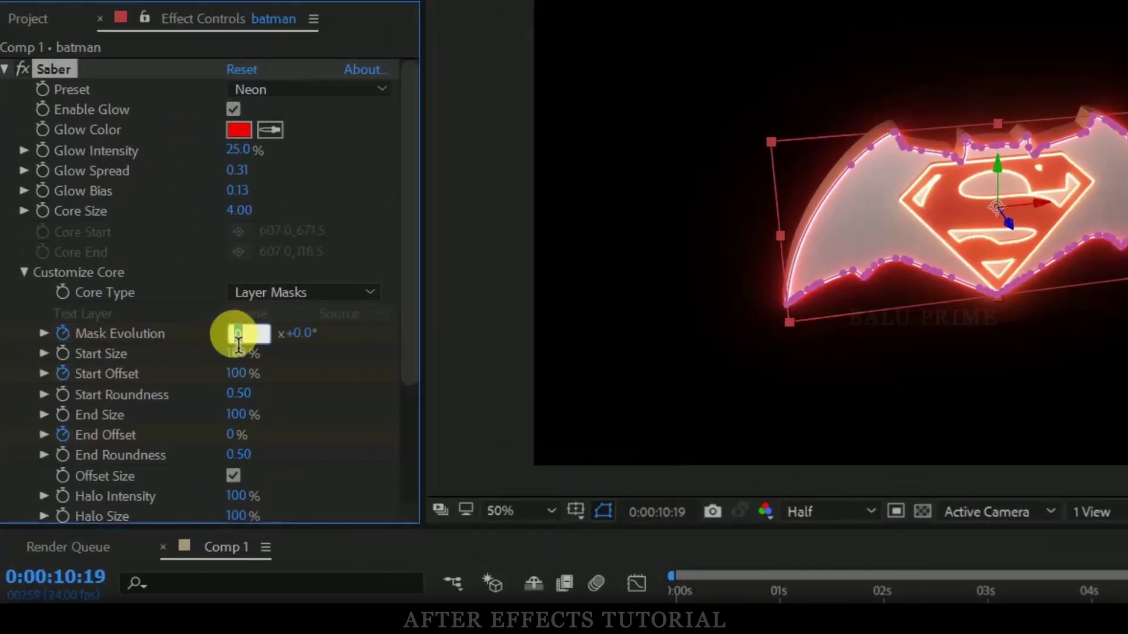
text(3)
click(302, 333)
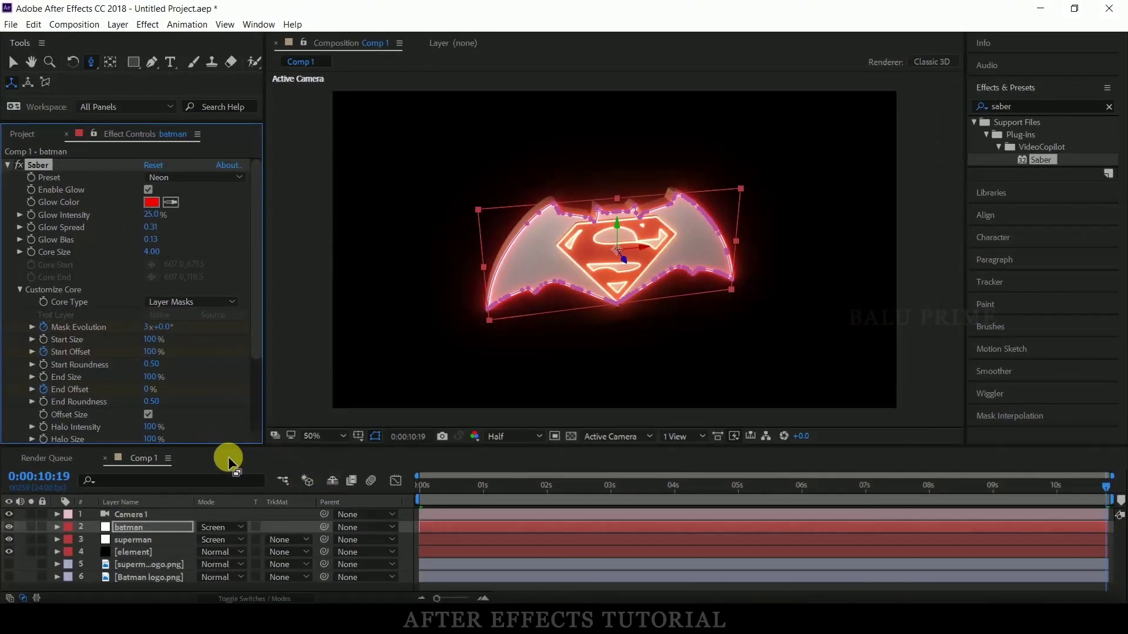
key(space)
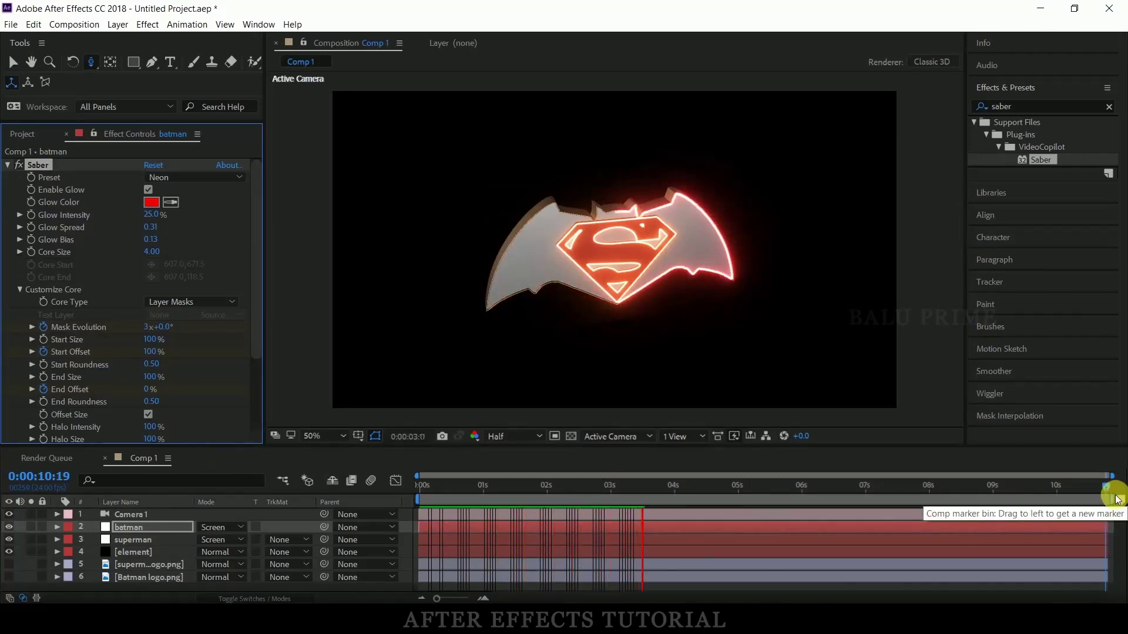
drag(880, 484, 748, 485)
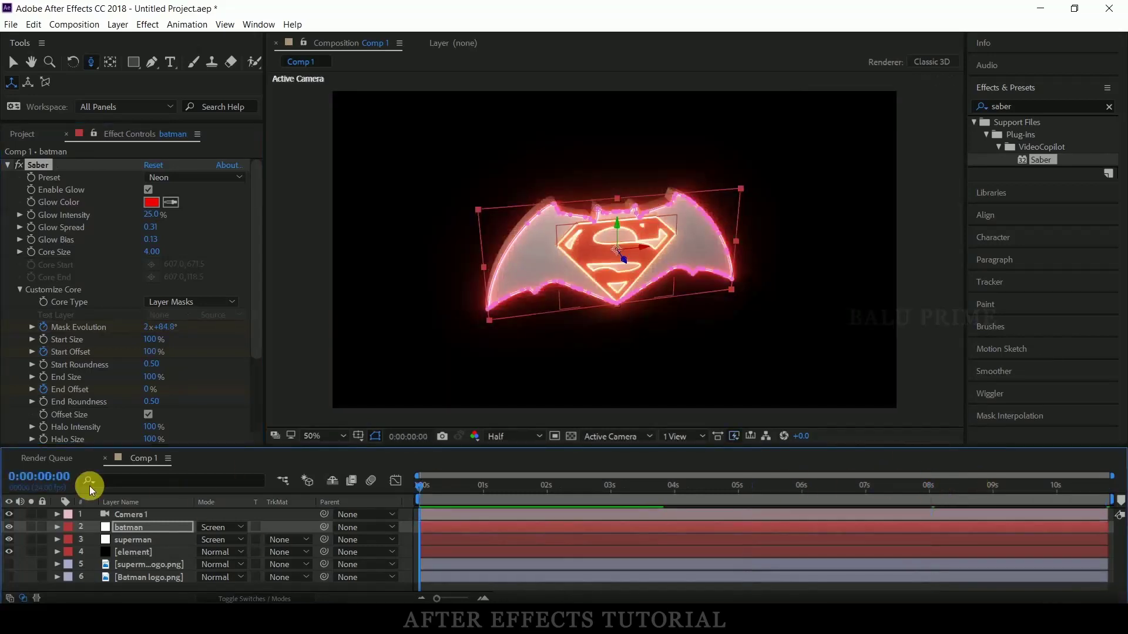
key(space)
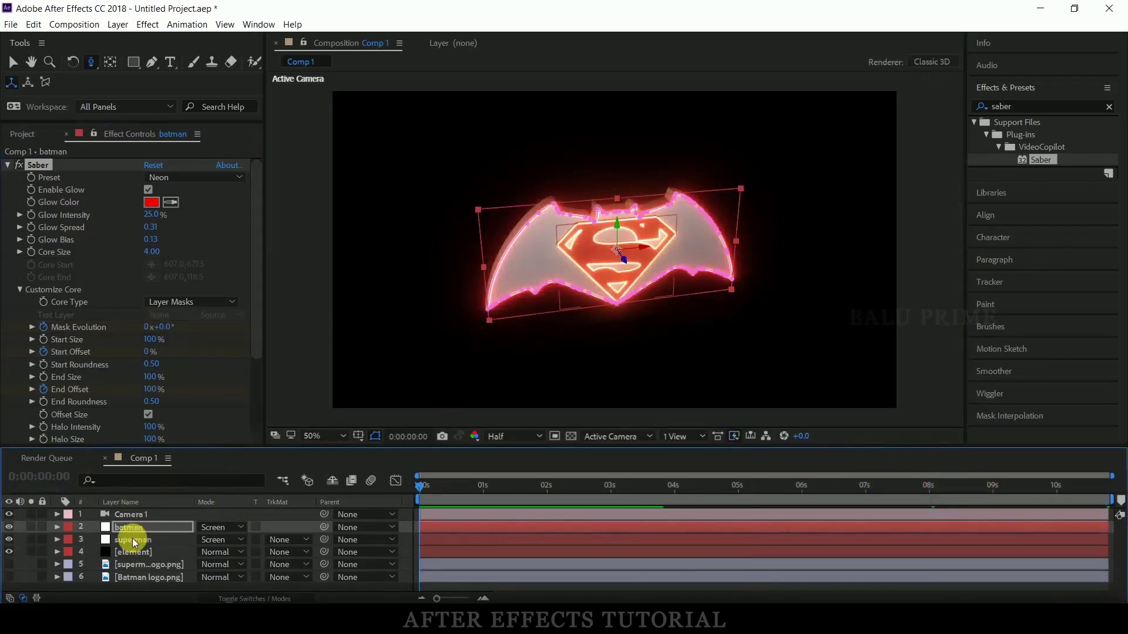
Step: Keyframe superman's Saber offsets: End Offset 0% at 1s, Start Offset 100% at 7s
click(132, 539)
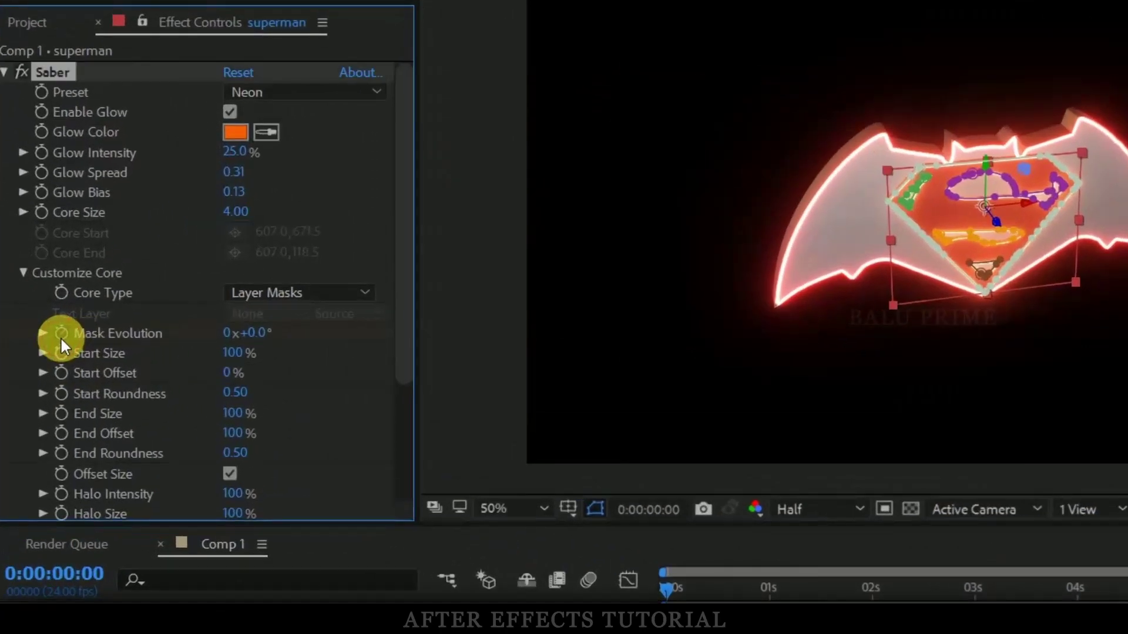
click(44, 327)
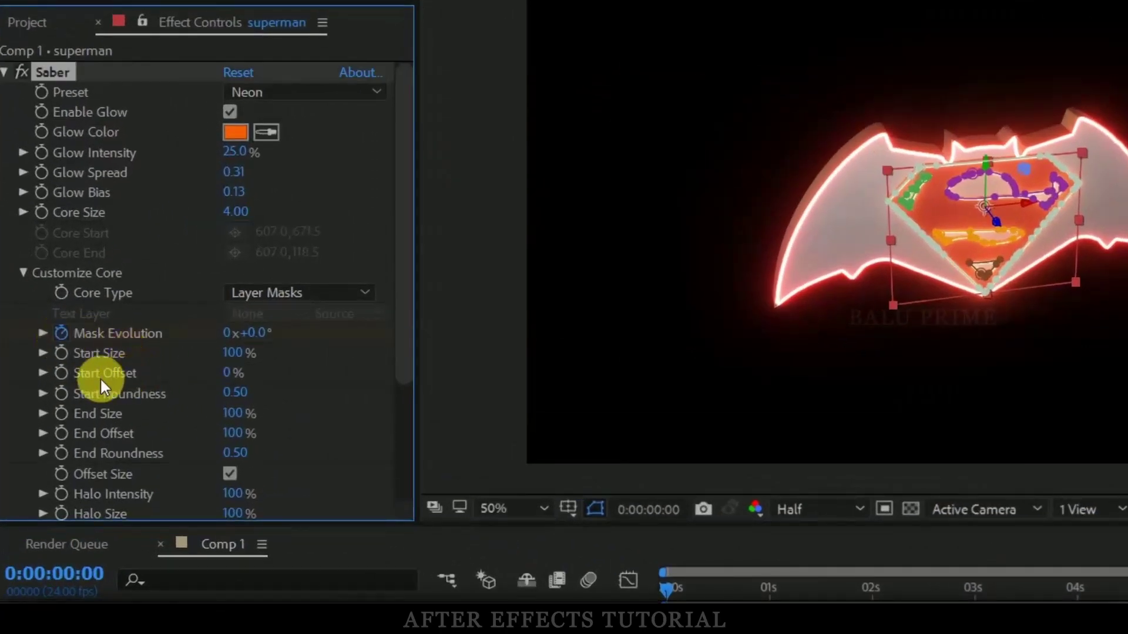
click(58, 374)
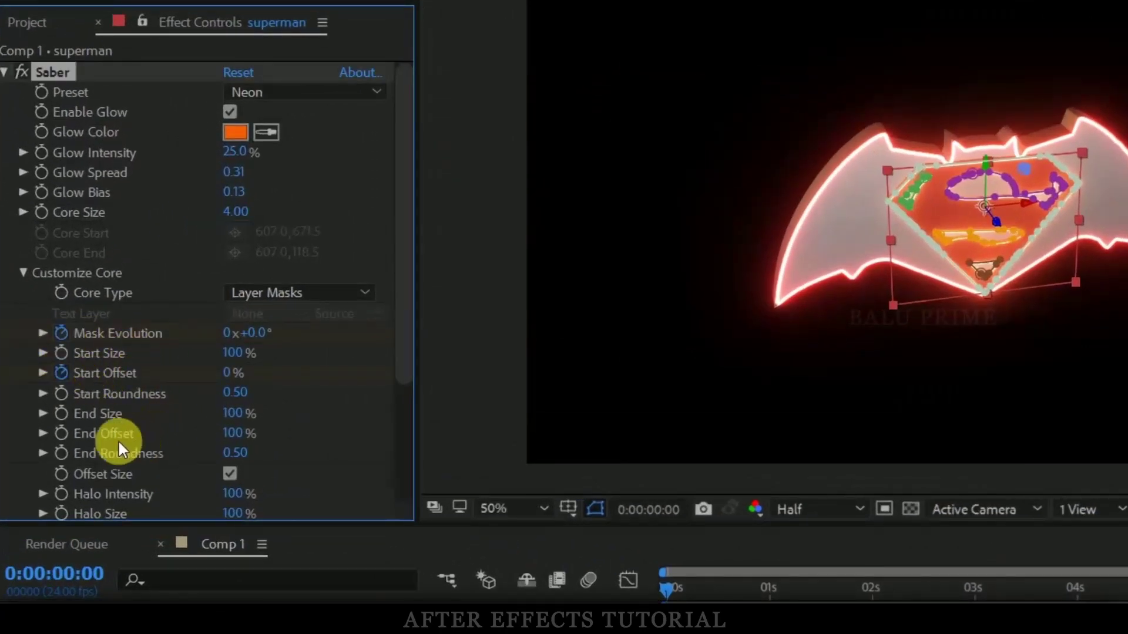
click(61, 435)
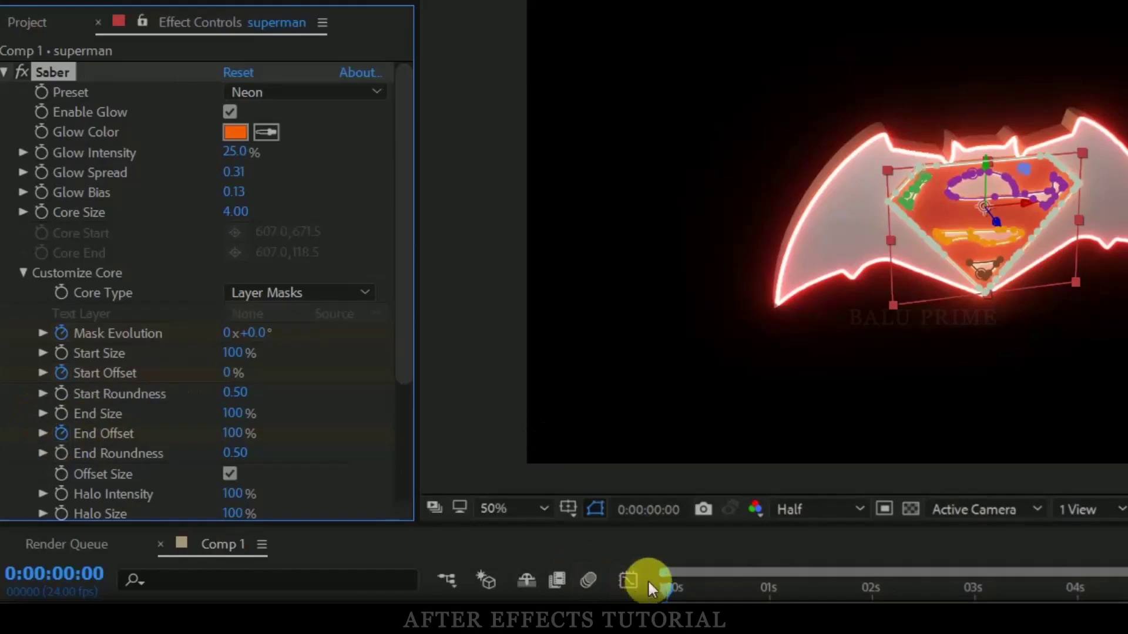
drag(666, 577, 774, 594)
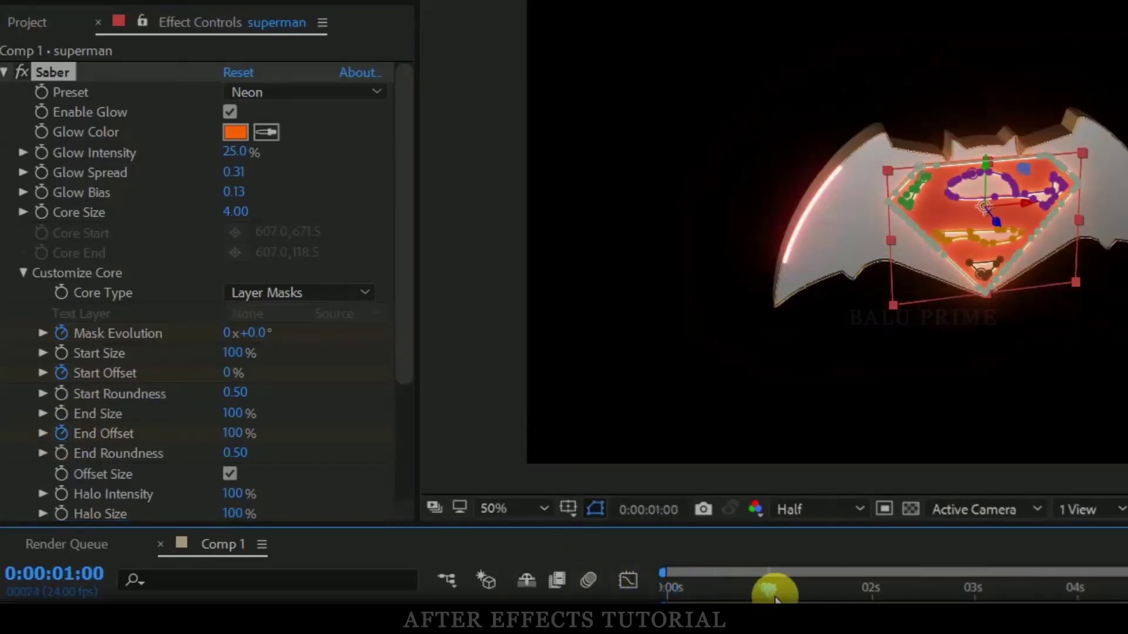
click(229, 372)
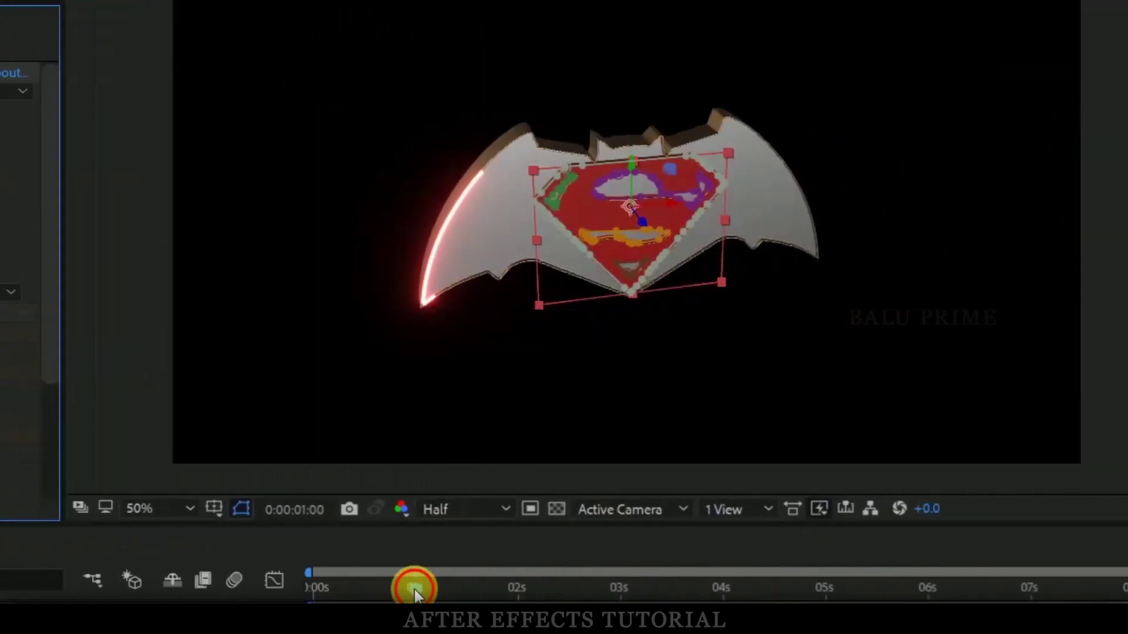
drag(415, 594, 1037, 595)
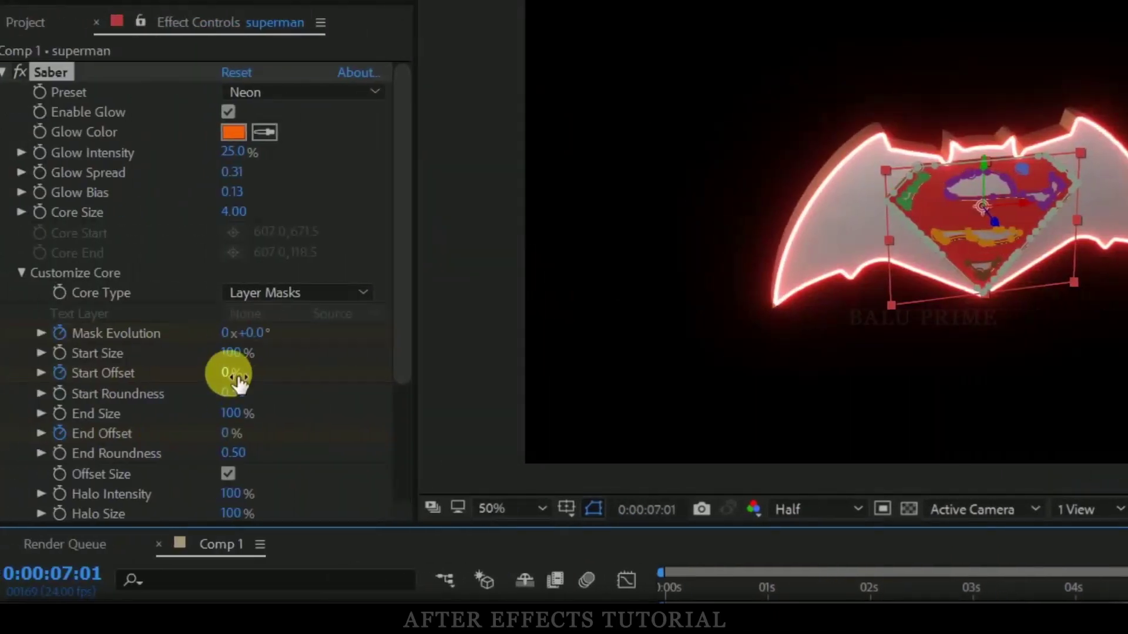
drag(236, 376, 1087, 370)
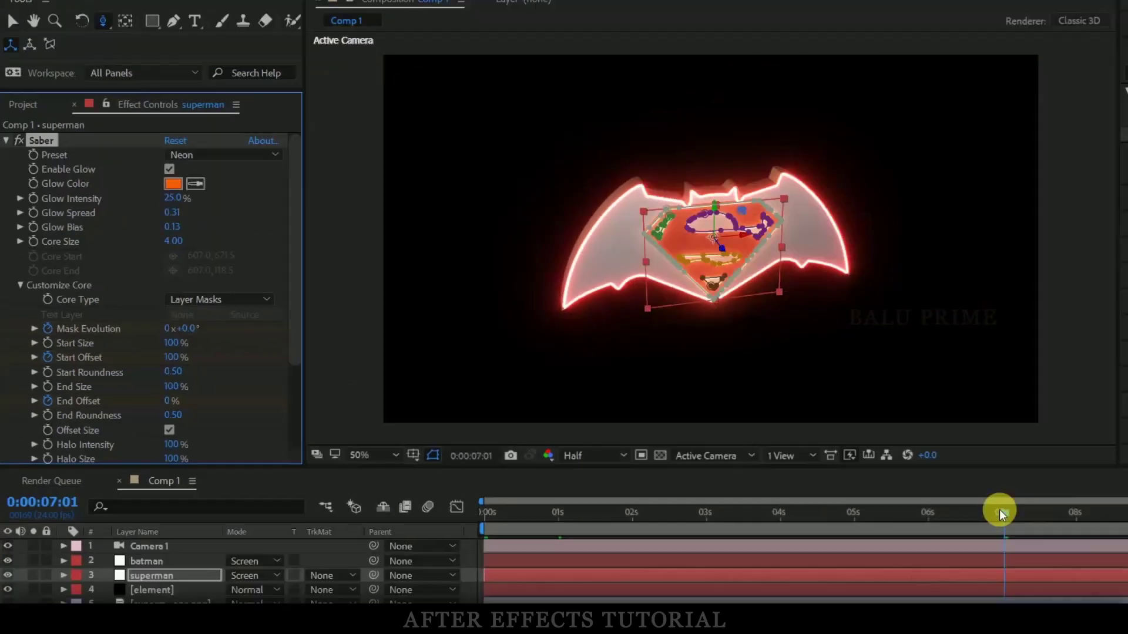
drag(999, 513, 1125, 512)
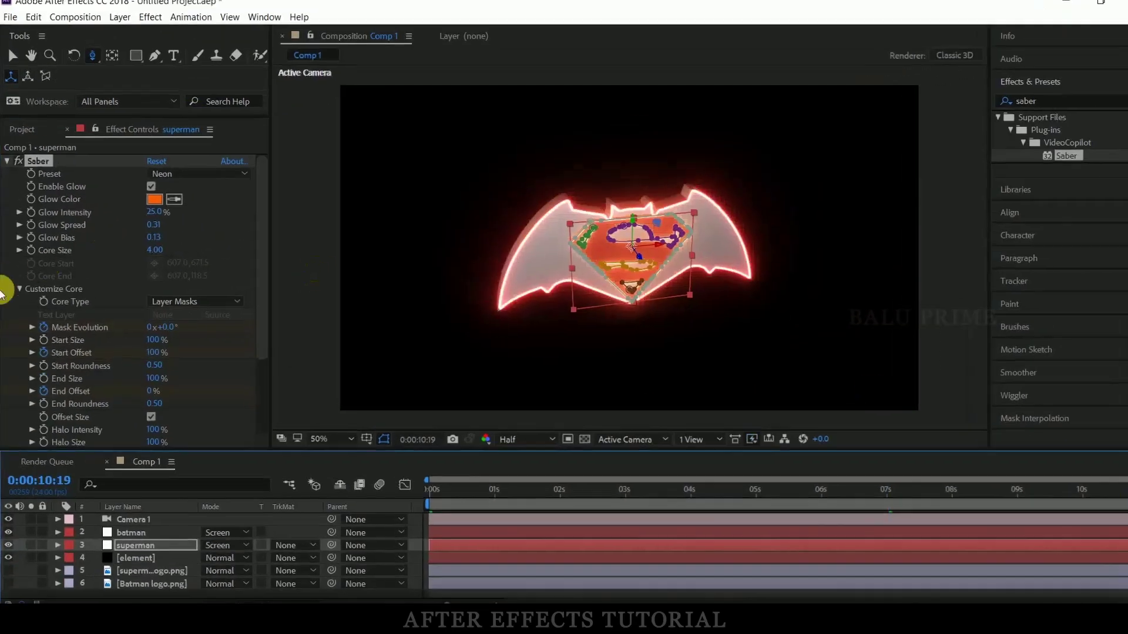
Step: Set superman's Mask Evolution to -3 revolutions at the comp end and preview
click(254, 337)
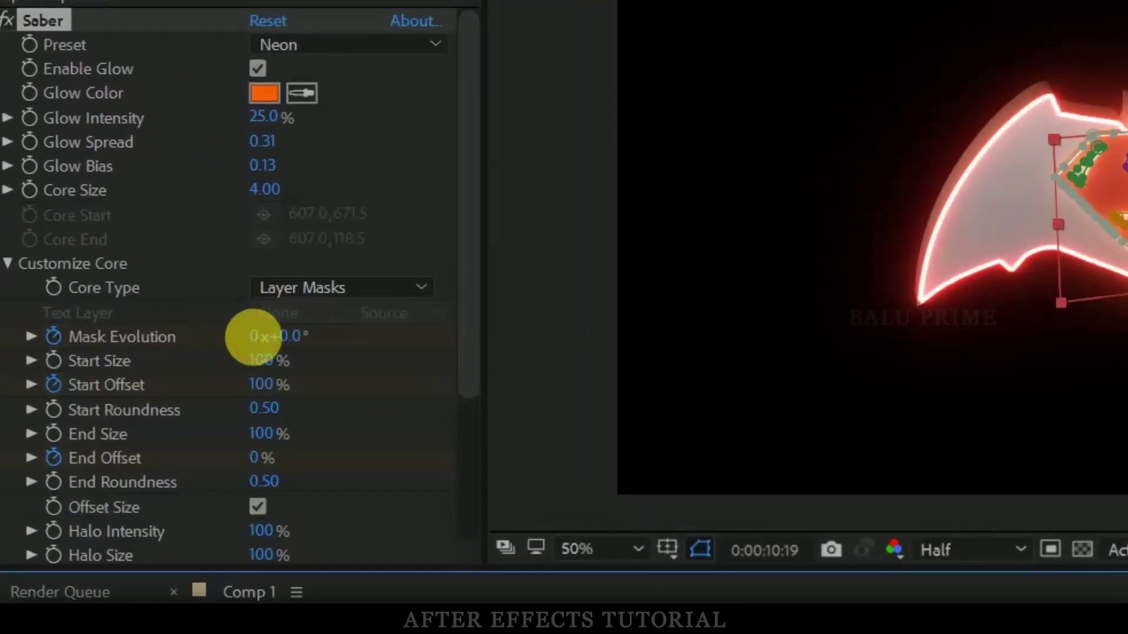
text(-3)
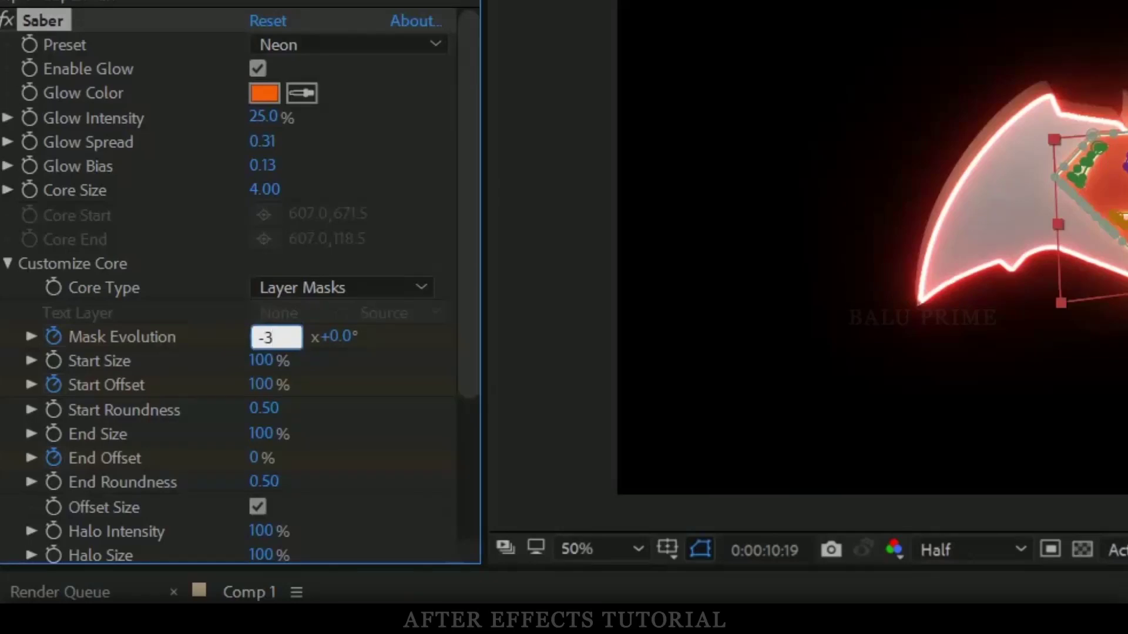
key(Return)
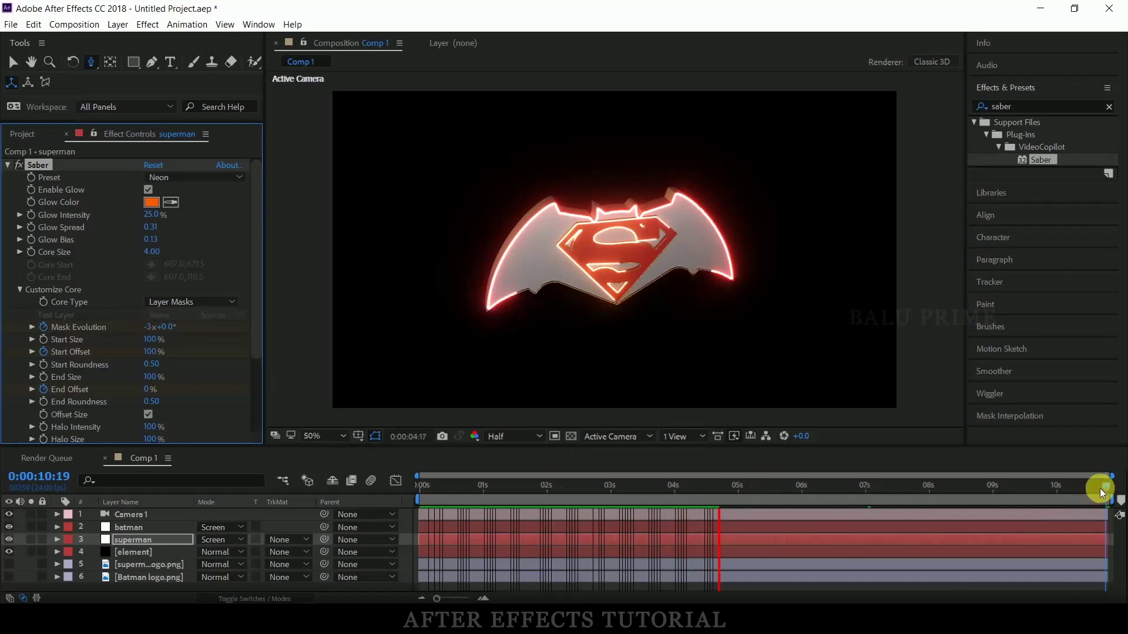
drag(501, 494, 414, 493)
click(136, 515)
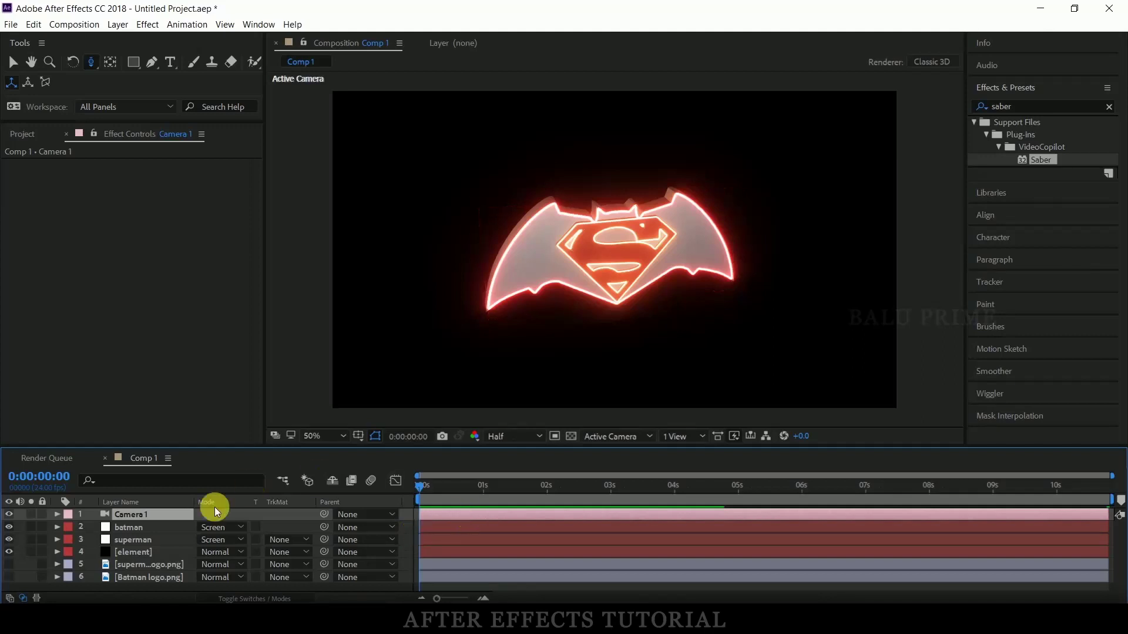
Step: Add Point of Interest and Position keyframes to Camera 1 at 0s
click(57, 514)
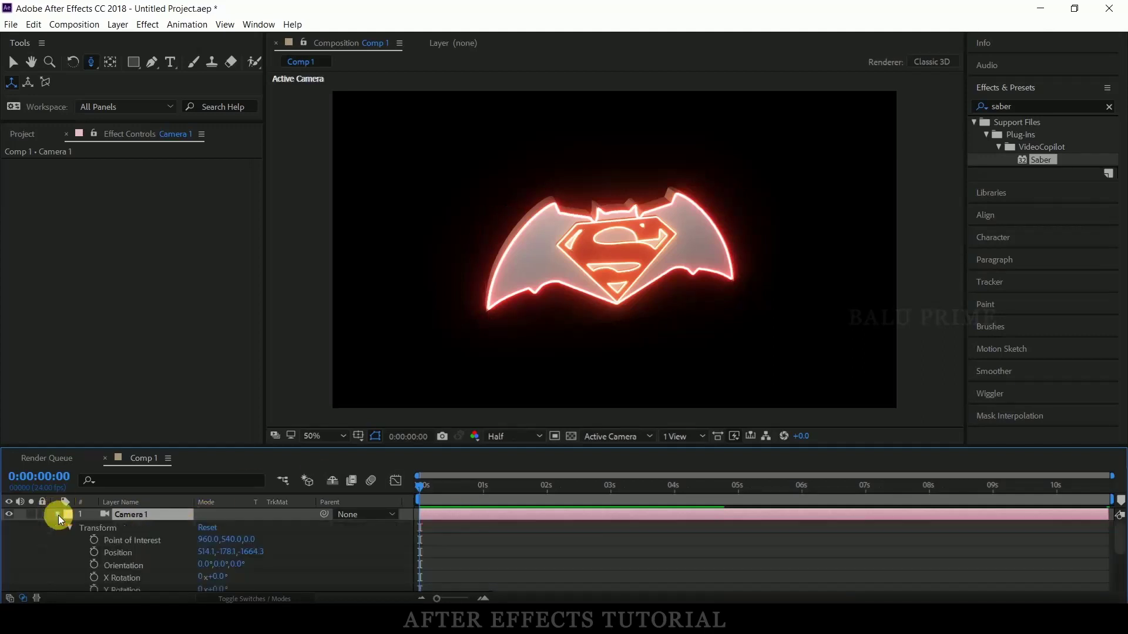
click(94, 540)
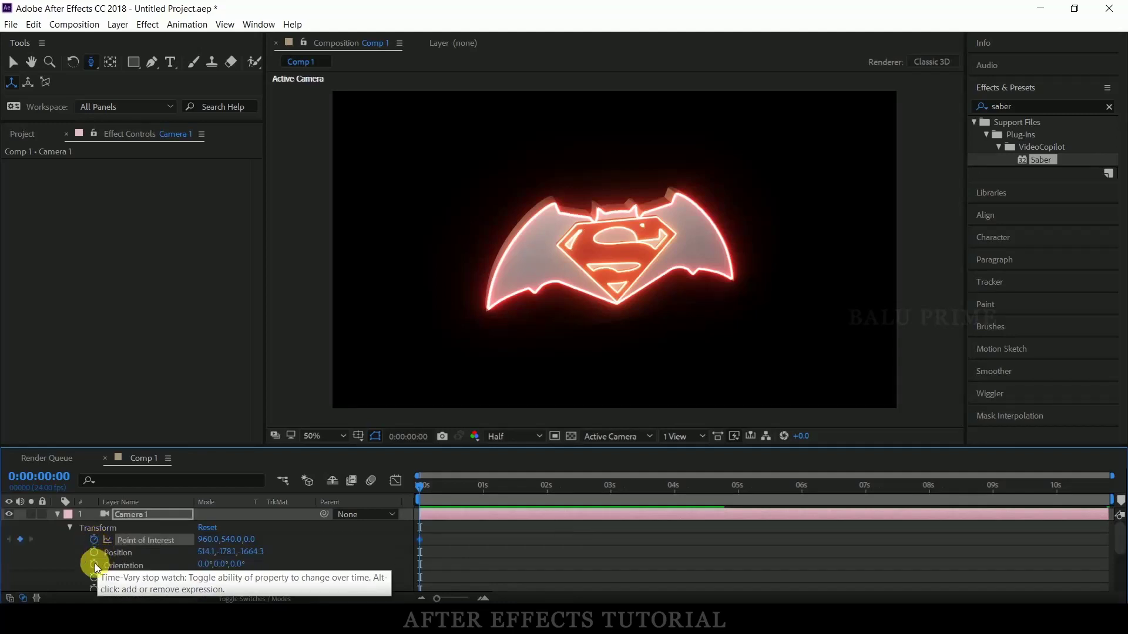
click(94, 552)
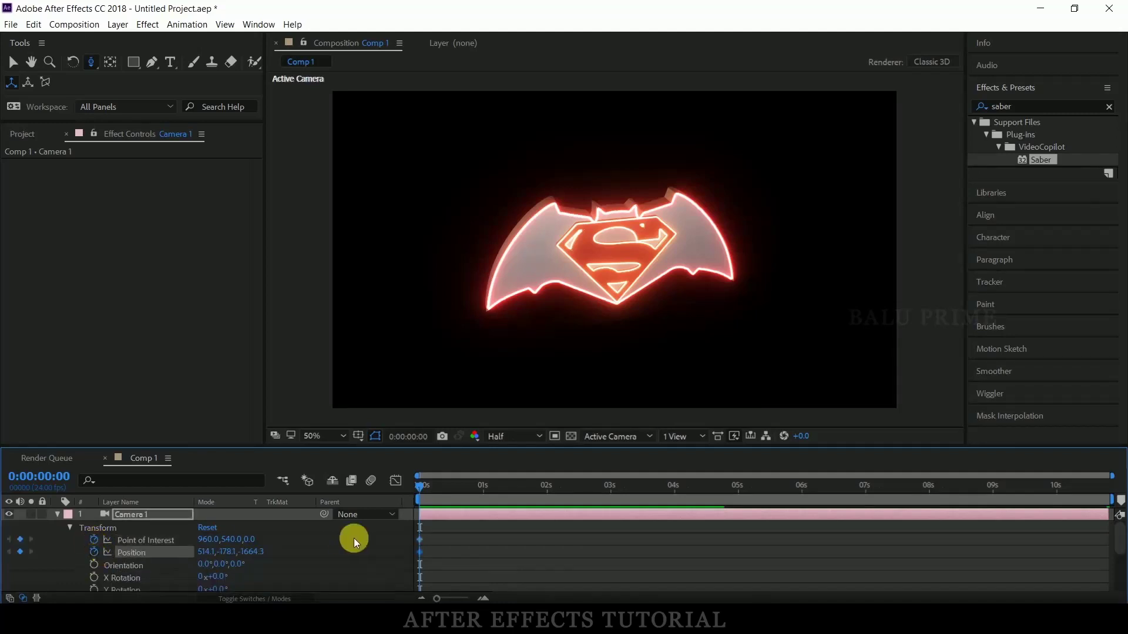
click(418, 487)
Step: Orbit Camera 1 to an angled view, then dolly in with Track Z for a close shot
drag(91, 61, 118, 80)
mouse_move(601, 206)
mouse_down()
mouse_move(646, 225)
mouse_move(652, 210)
mouse_up()
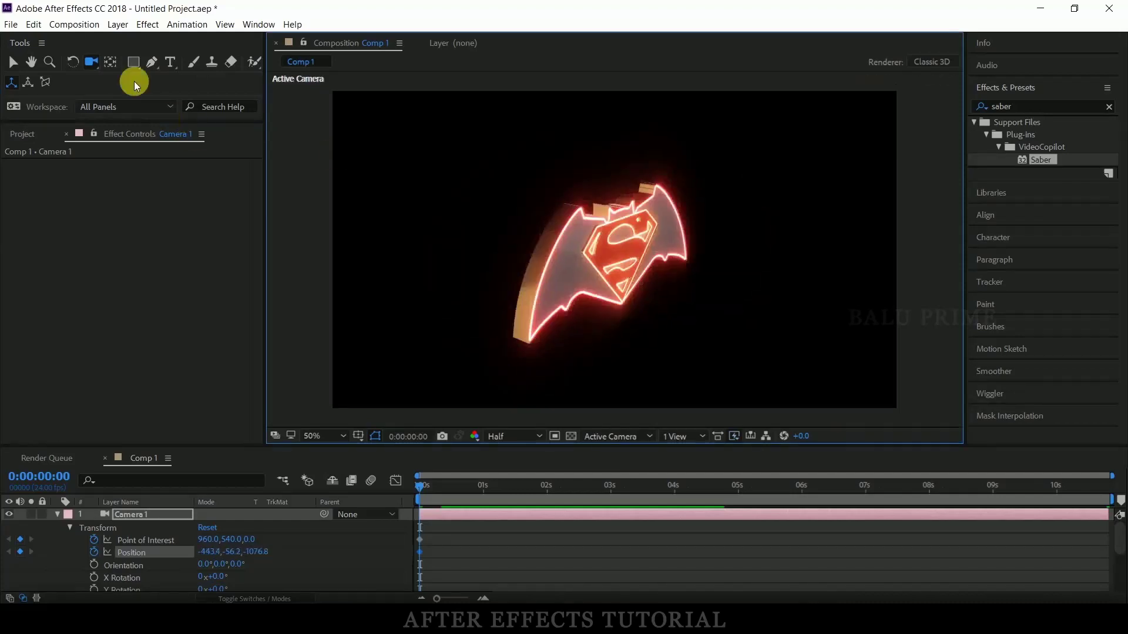
click(92, 65)
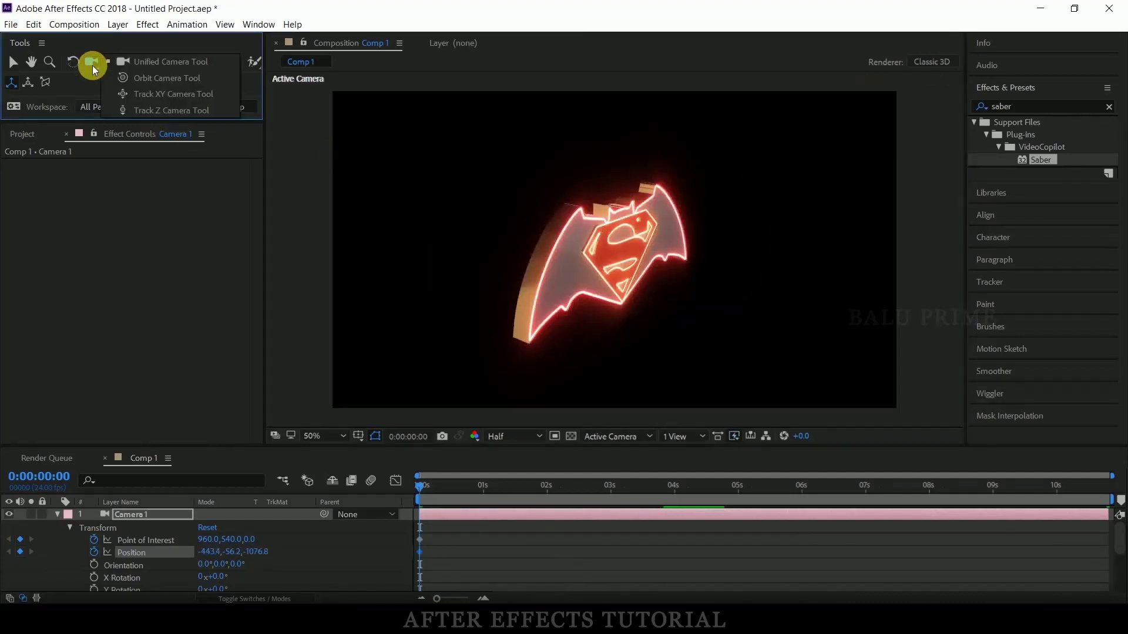
click(170, 111)
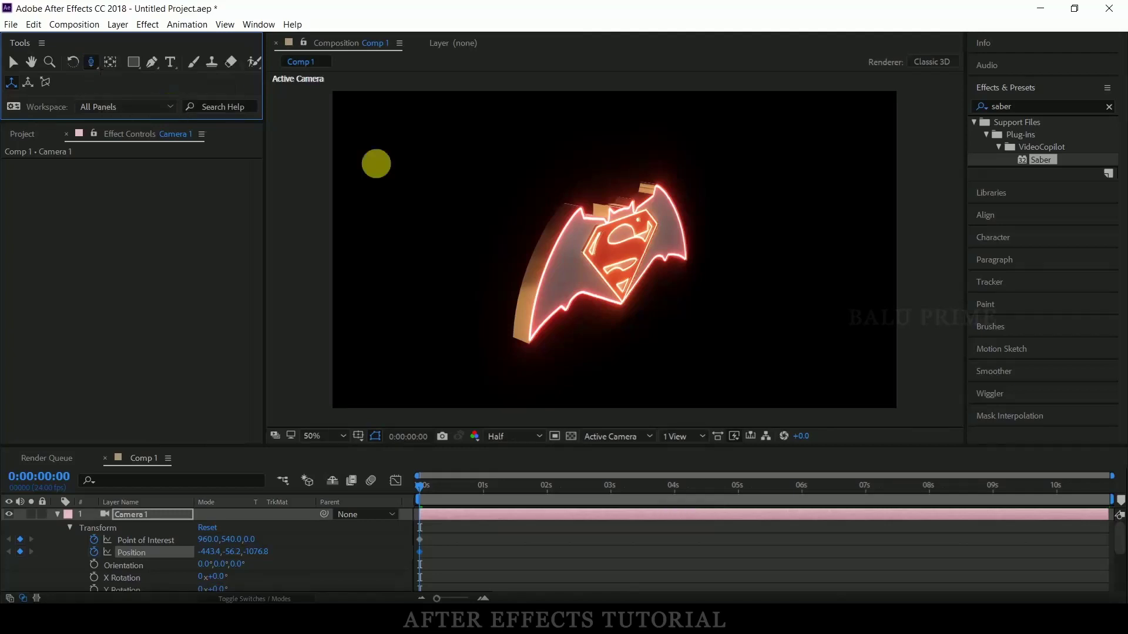
mouse_move(605, 284)
mouse_down()
mouse_move(620, 275)
mouse_move(618, 234)
mouse_up()
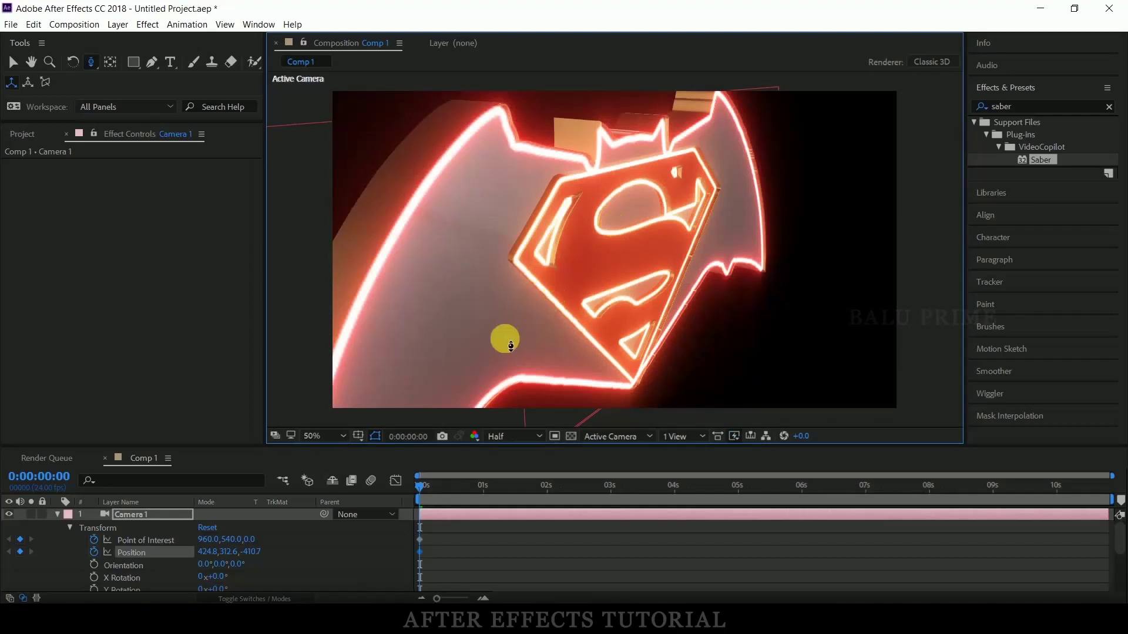
Step: At 3 seconds, orbit Camera 1 to a frontal close-up of the Superman emblem and preview
click(423, 488)
drag(423, 489, 612, 510)
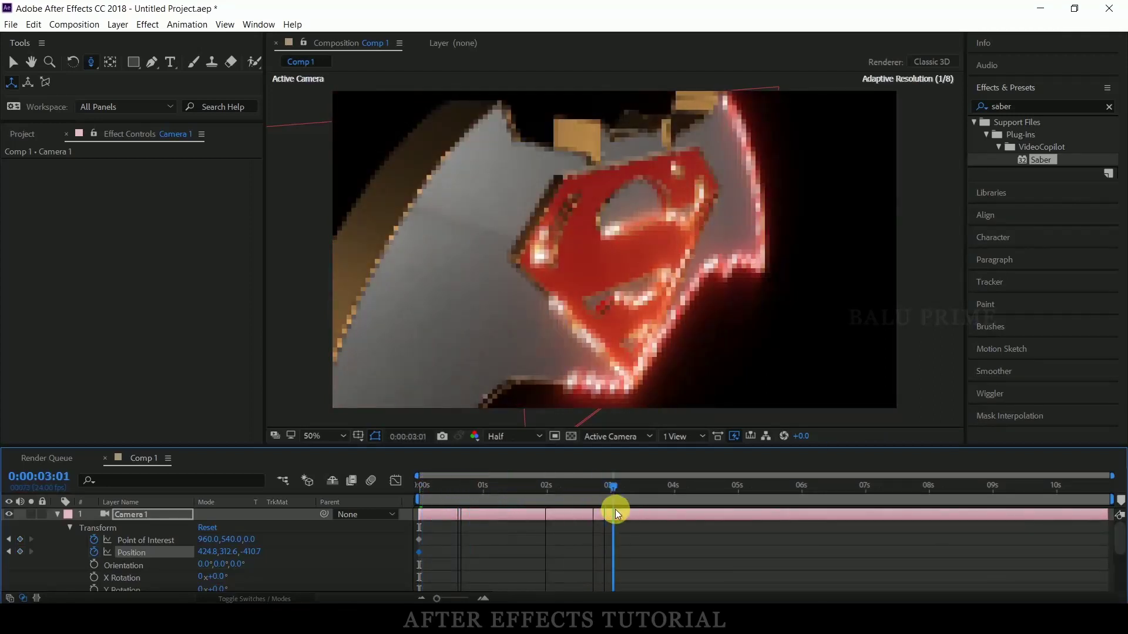
drag(612, 510, 614, 510)
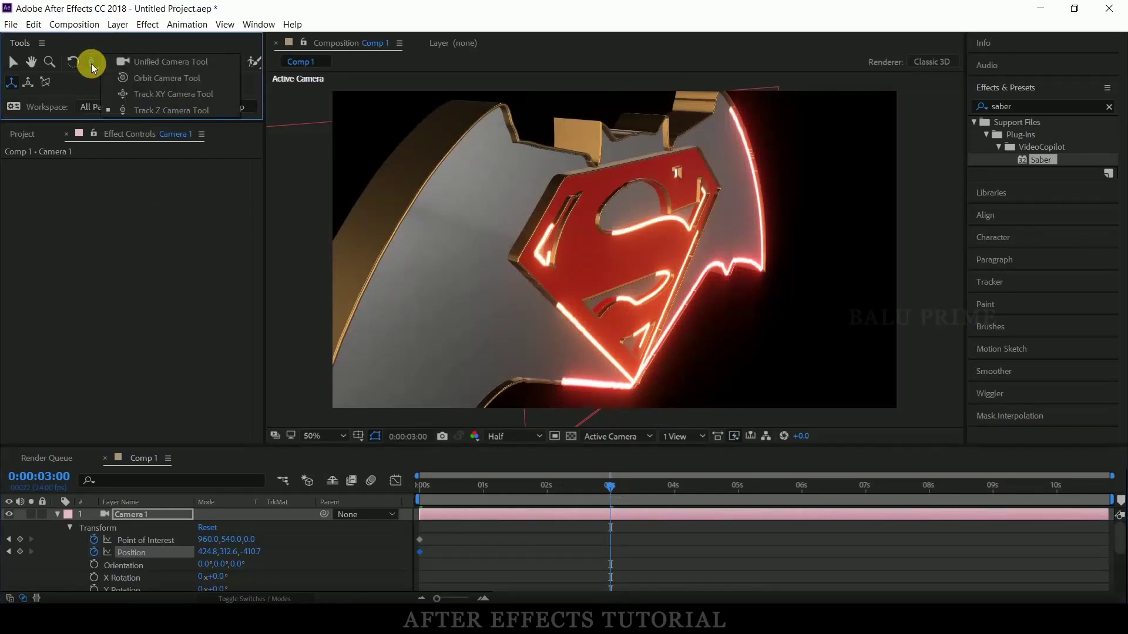
drag(91, 64, 110, 66)
mouse_move(629, 256)
mouse_down()
mouse_move(614, 255)
mouse_move(595, 202)
mouse_up()
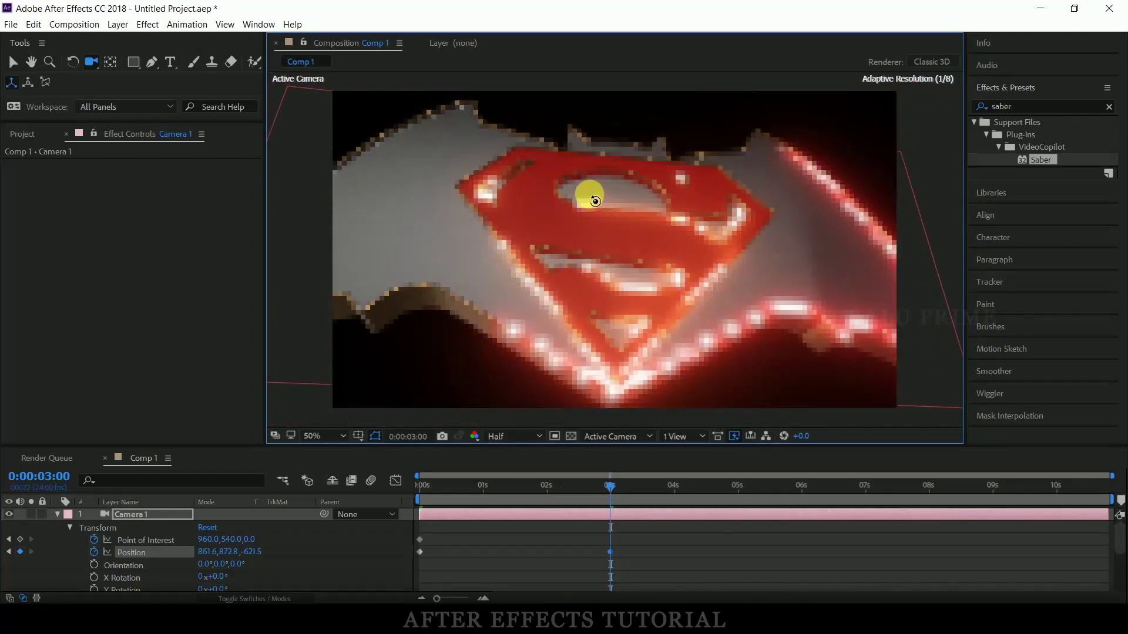
drag(595, 201, 579, 197)
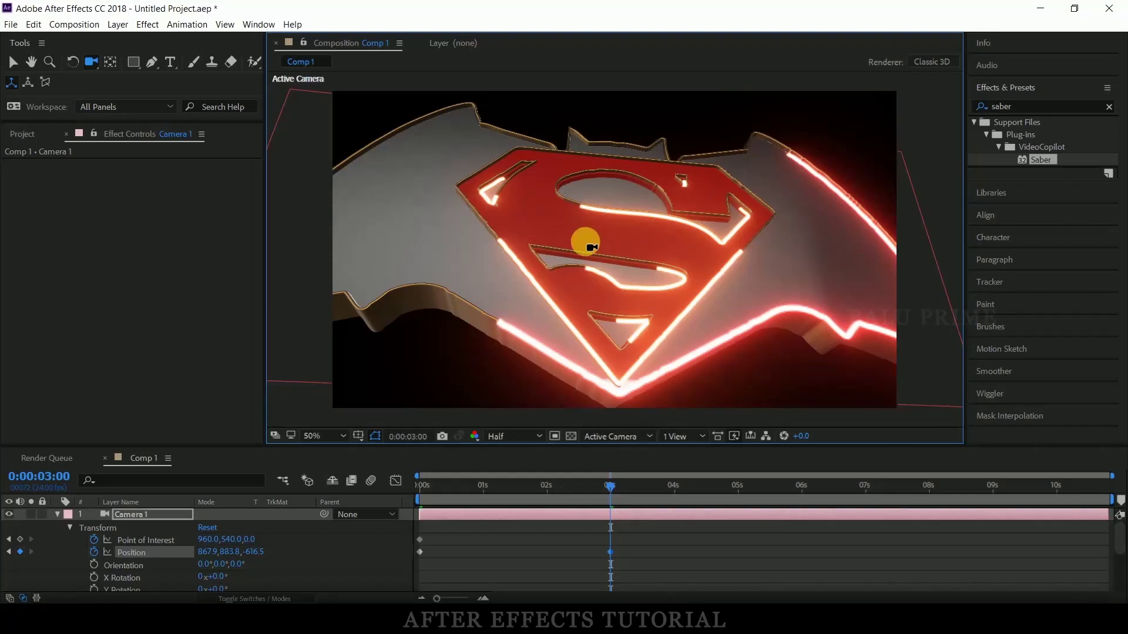
key(space)
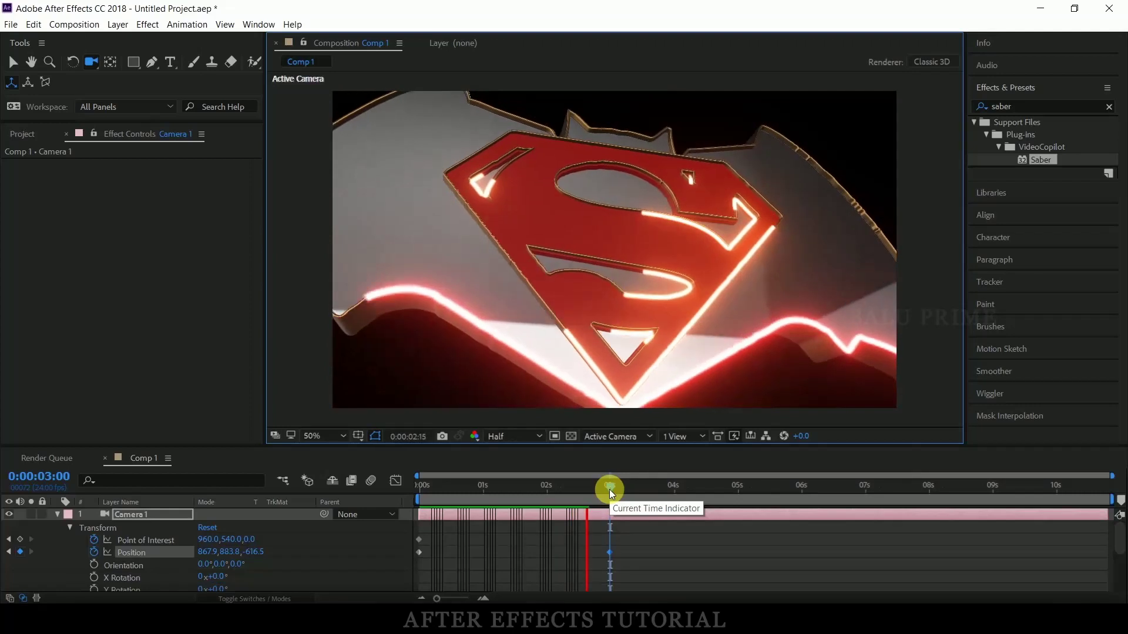
key(space)
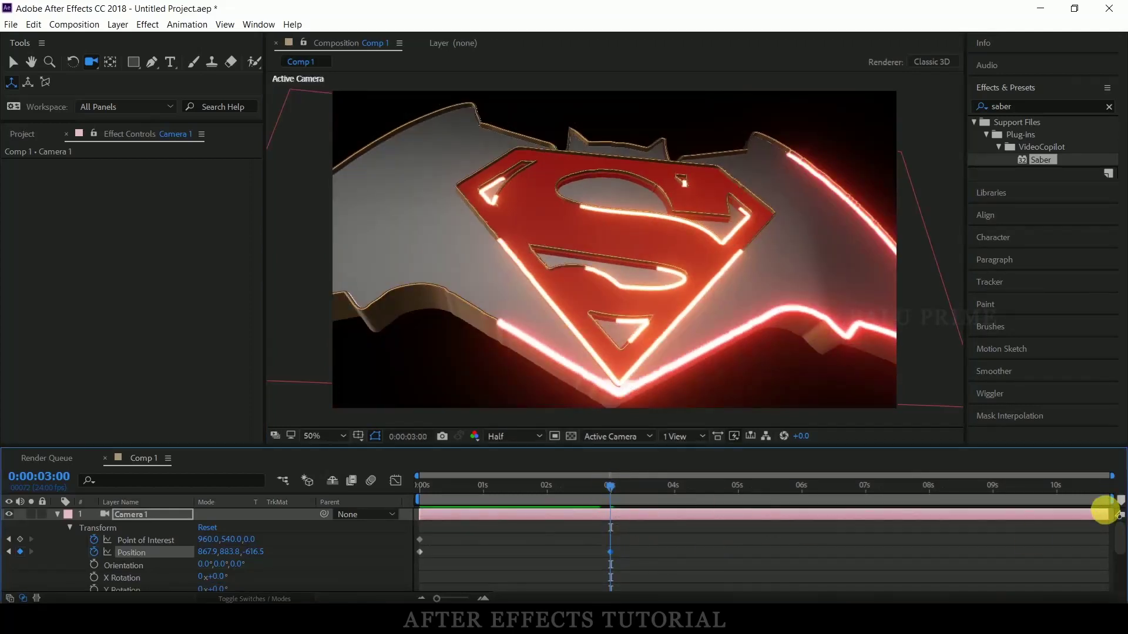
Step: Trim Camera 1's out point to 3 seconds
click(1104, 516)
drag(1111, 517, 616, 527)
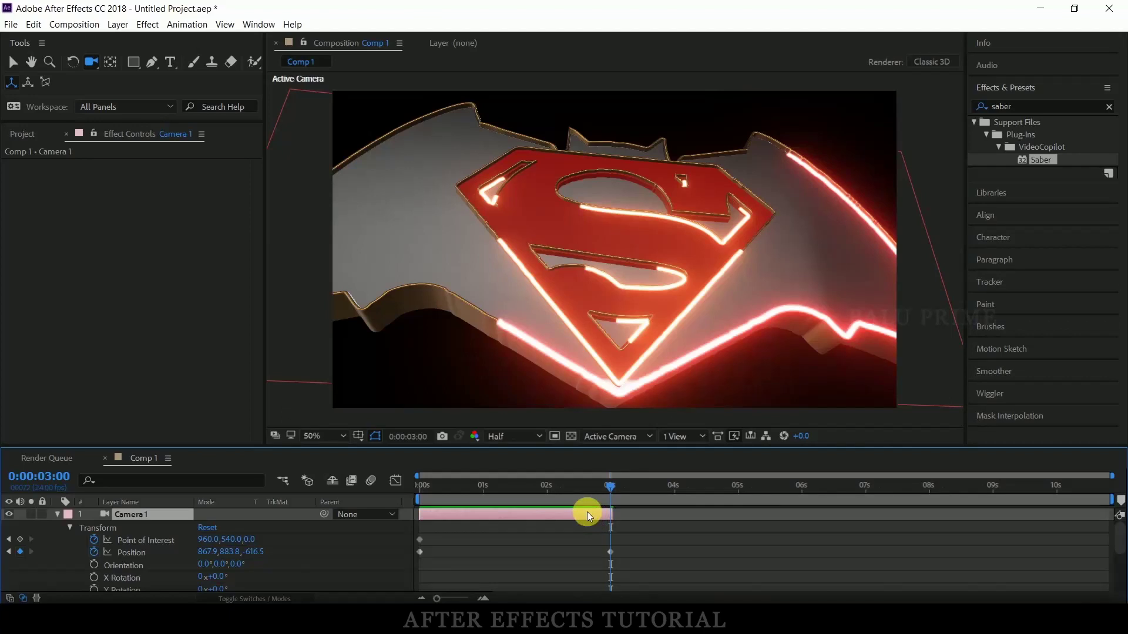
click(32, 26)
Step: Duplicate Camera 1 as Camera 2 and slide it to start at 3 seconds
click(100, 189)
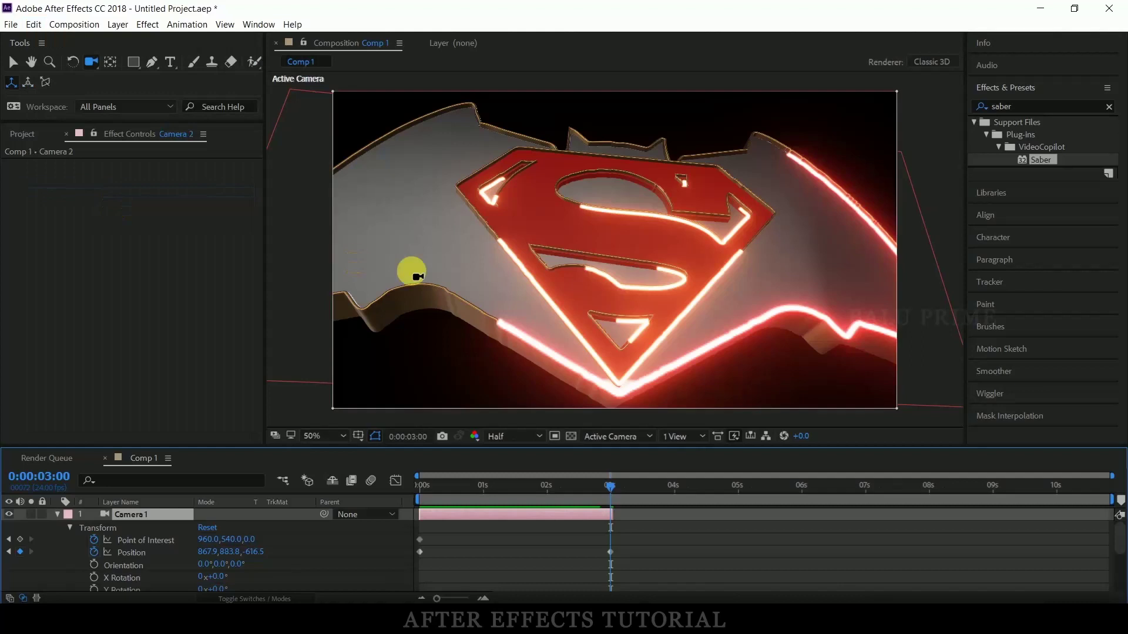
key(Page_Down)
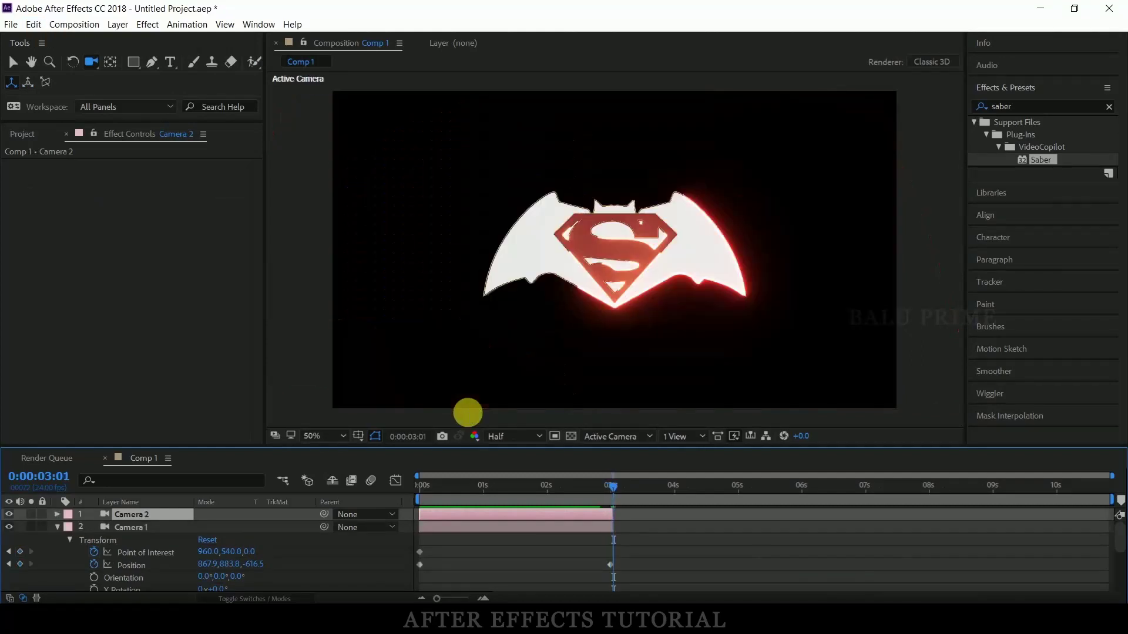
drag(532, 514, 700, 513)
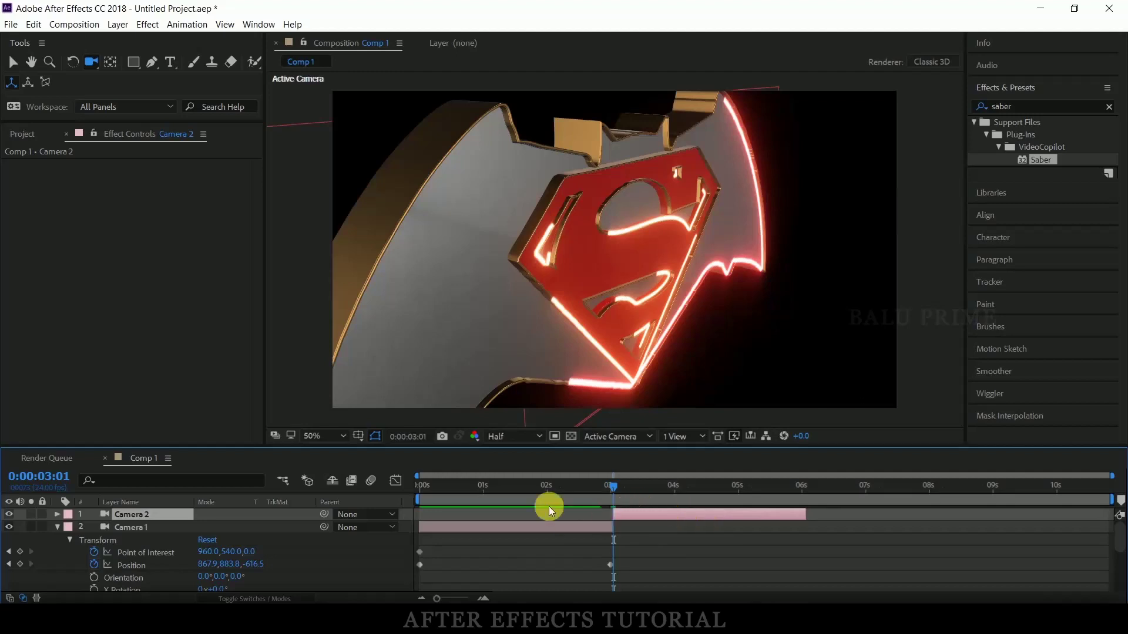
Step: Reset Camera 2's keyframes at 3s and orbit it to a steep side angle
click(58, 527)
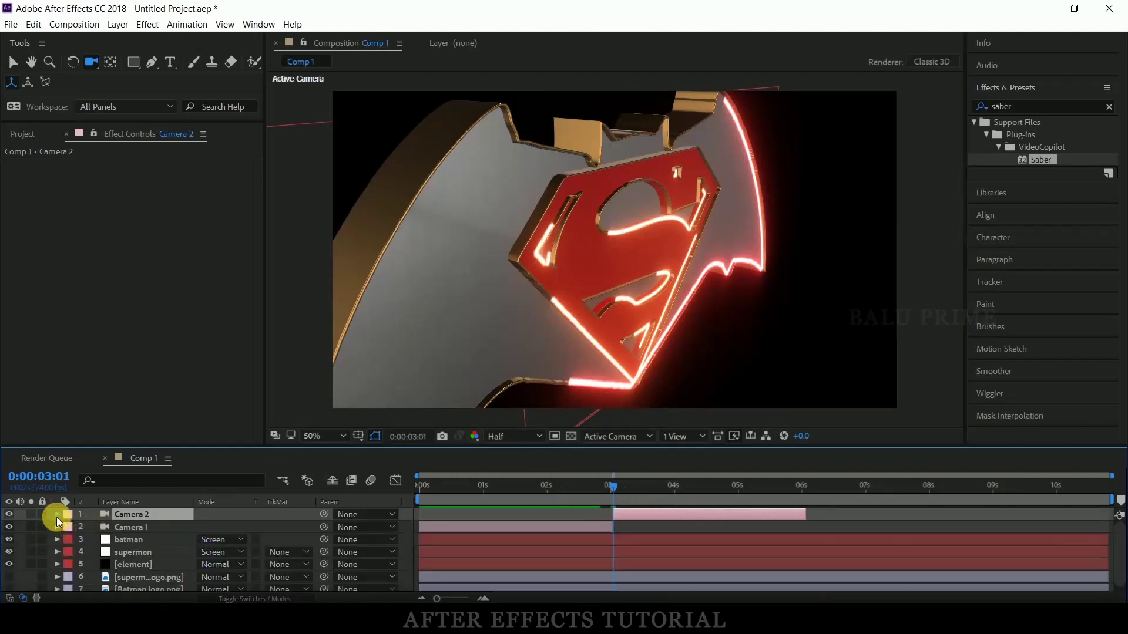
click(57, 515)
click(71, 527)
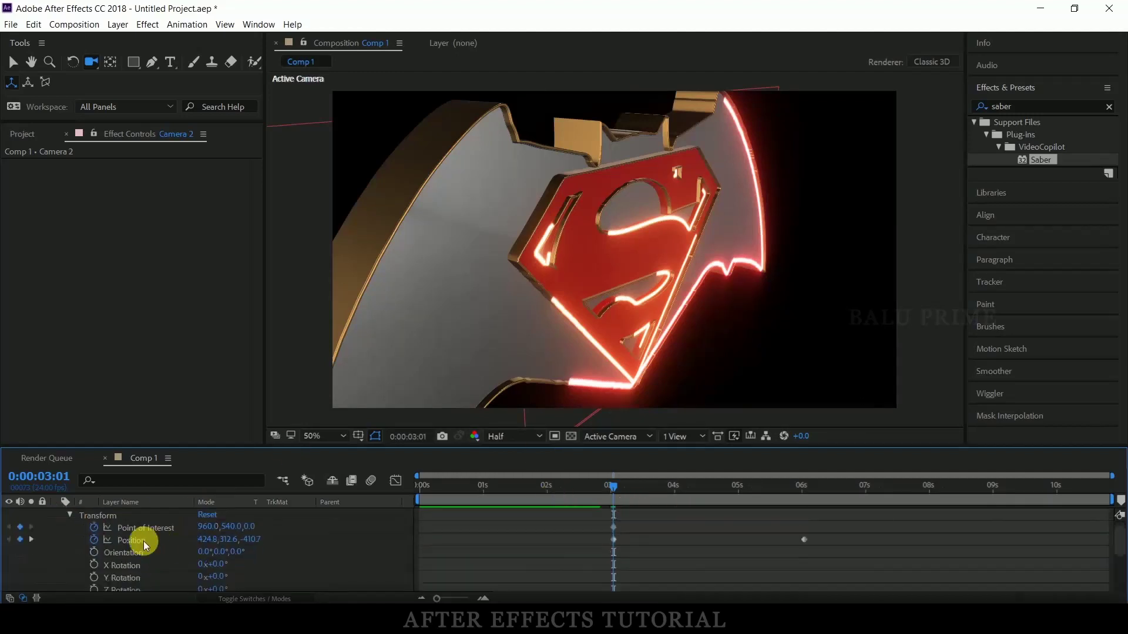
click(94, 527)
click(93, 539)
click(94, 527)
click(94, 539)
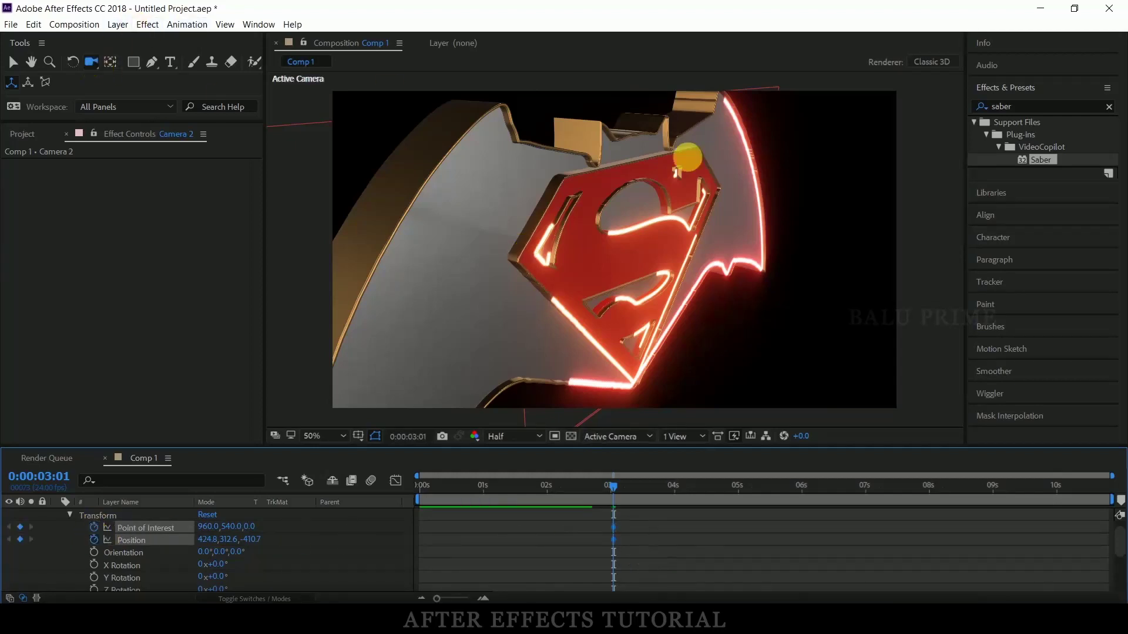
mouse_move(660, 219)
mouse_down()
mouse_move(573, 213)
mouse_move(536, 231)
mouse_move(545, 263)
mouse_up()
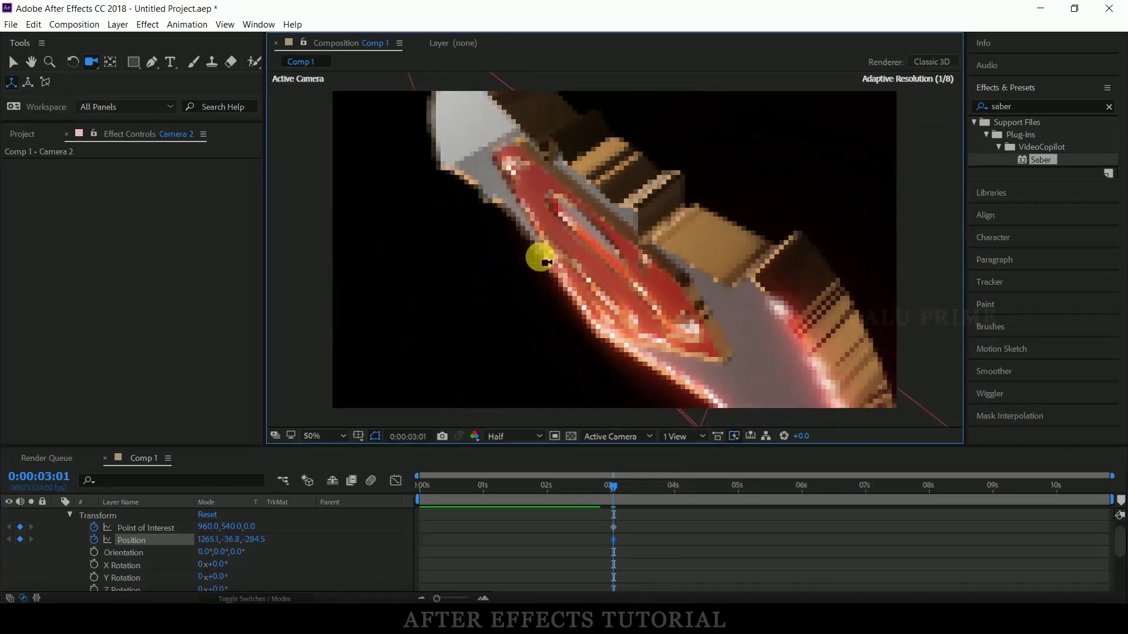
drag(546, 263, 739, 363)
click(652, 528)
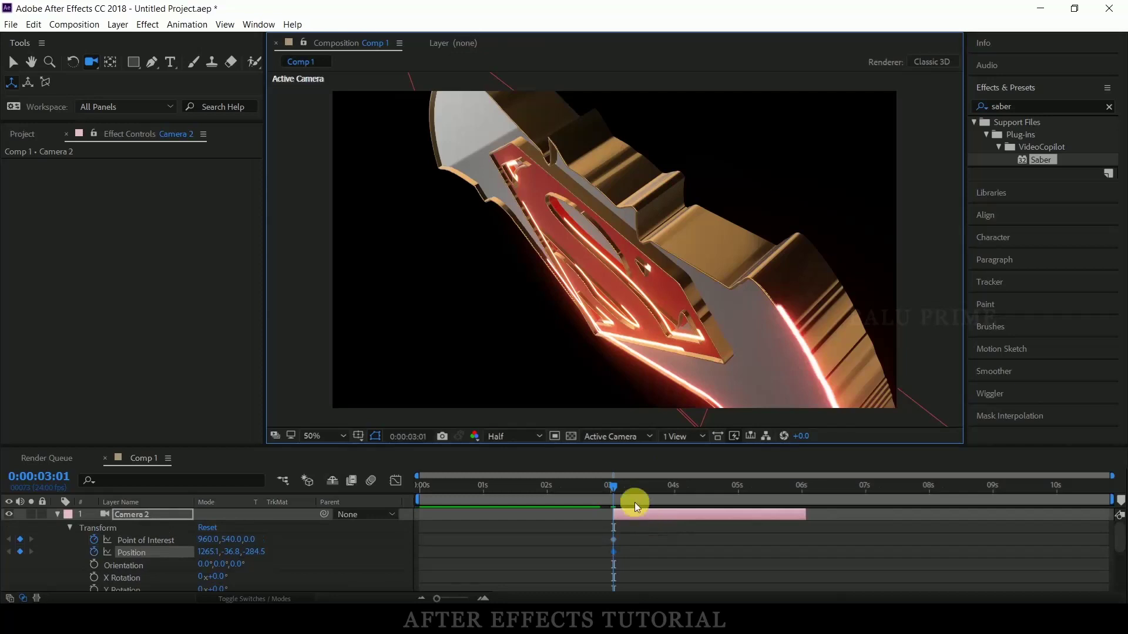
Step: At 6 seconds, orbit Camera 2 frontal and dolly in close to the emblem
drag(614, 490, 807, 506)
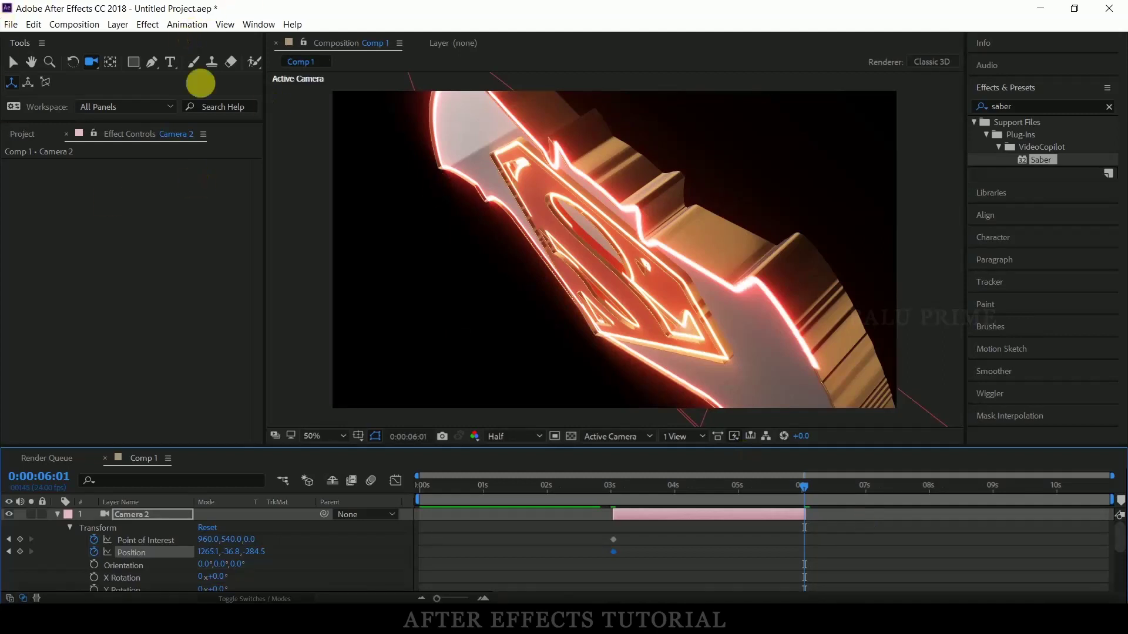
mouse_move(554, 176)
mouse_down()
mouse_move(601, 196)
mouse_move(655, 155)
mouse_move(659, 121)
mouse_up()
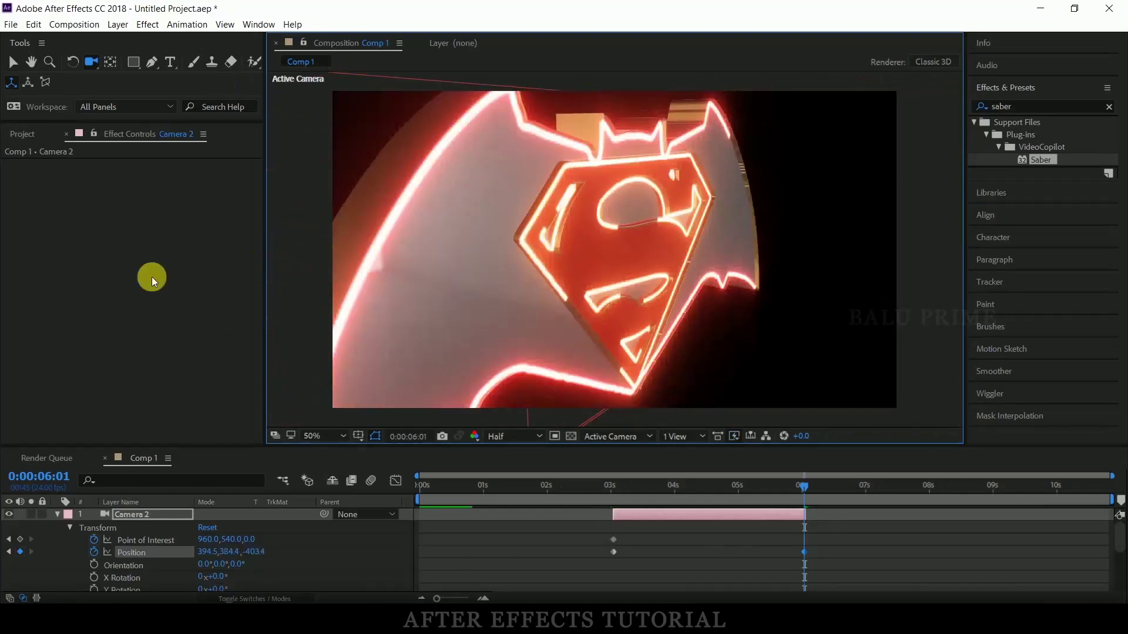
drag(96, 67, 169, 106)
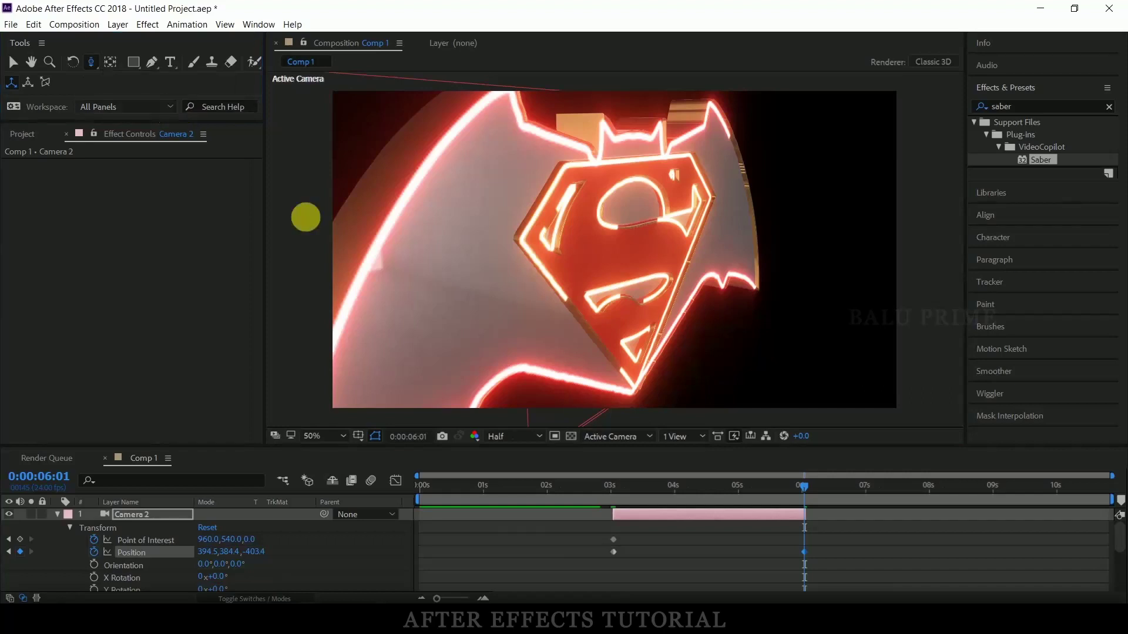
mouse_move(616, 292)
mouse_down()
mouse_move(626, 243)
mouse_move(666, 259)
mouse_up()
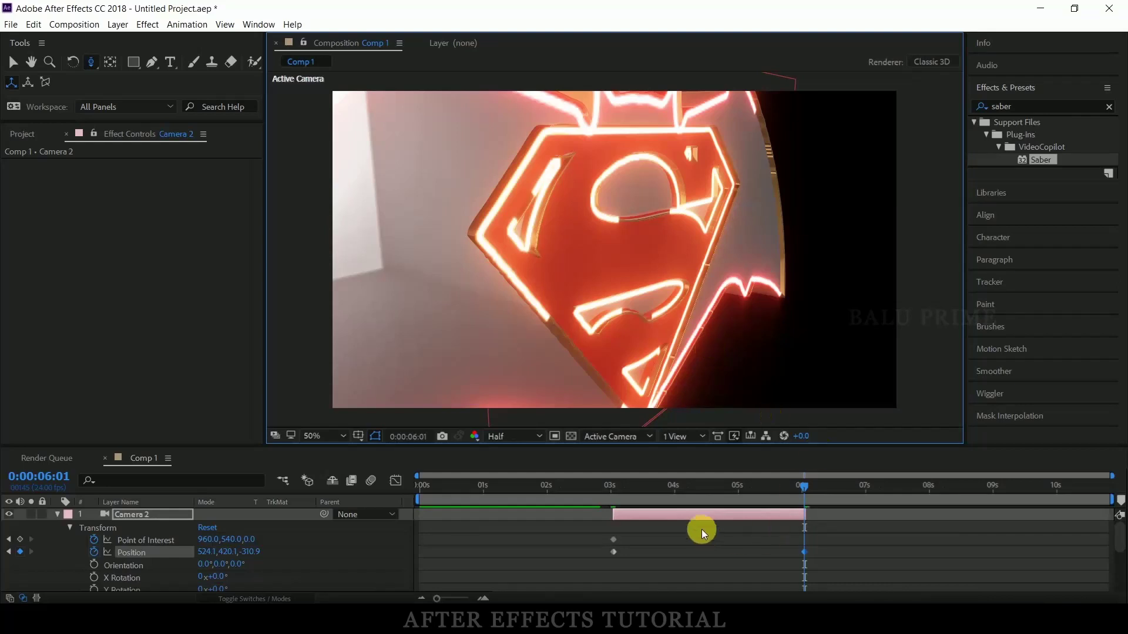
click(685, 516)
Step: Duplicate Camera 2 as Camera 3 with its in point at 6 seconds
key(ctrl+d)
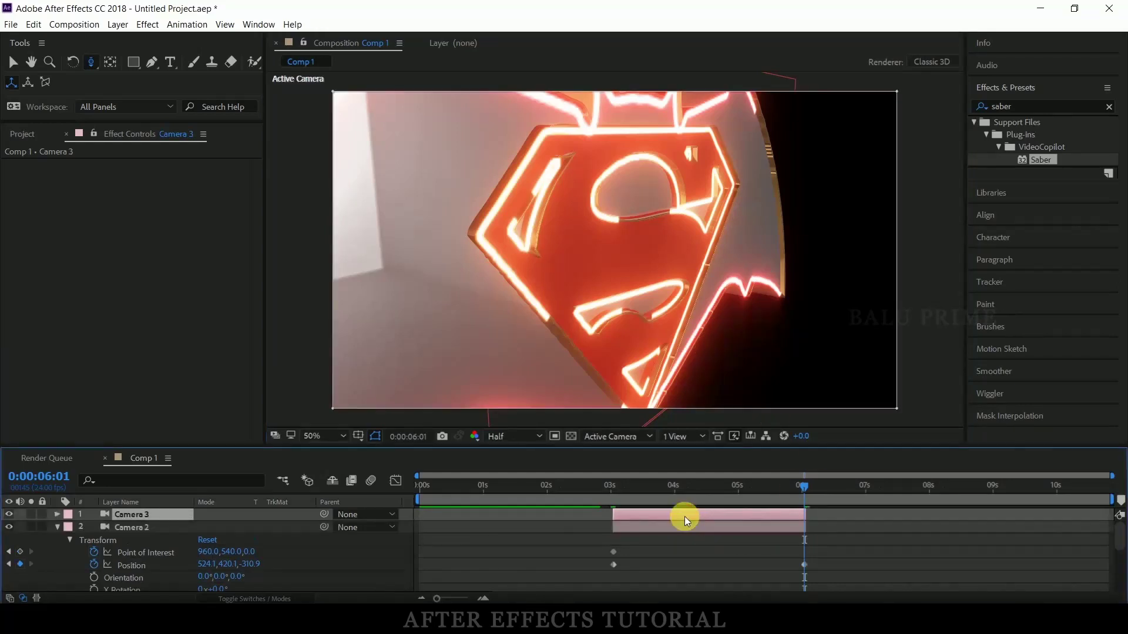
key(Page_Down)
drag(685, 517, 897, 523)
key(bracketleft)
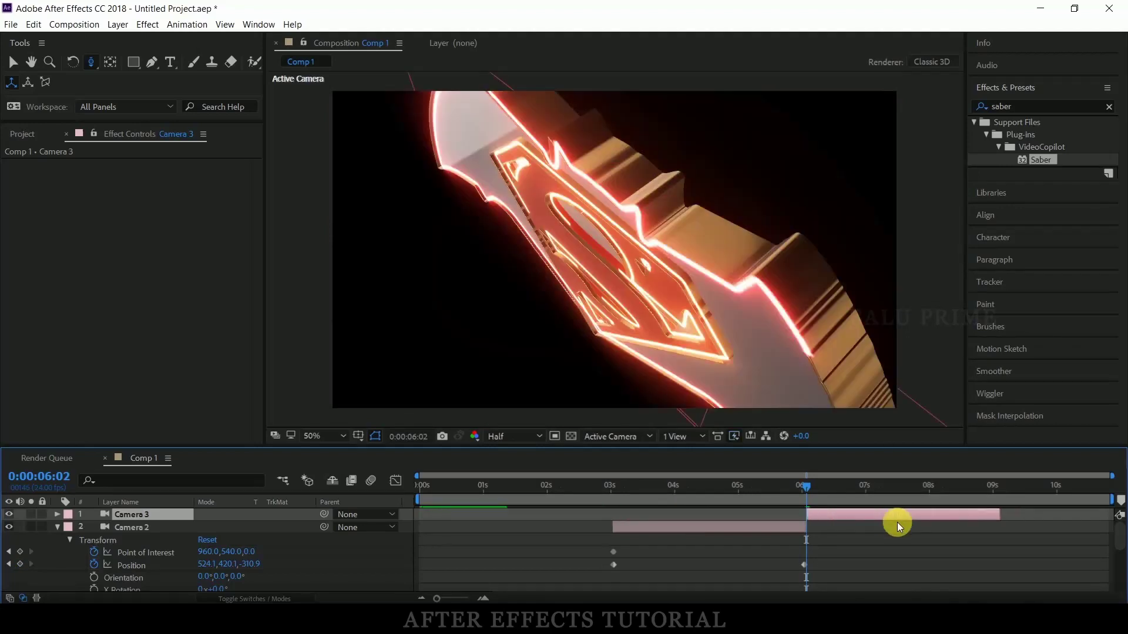
Step: Expand Camera 3's Transform and select its Point of Interest and Position keyframes
click(57, 527)
click(57, 515)
click(74, 529)
drag(91, 528, 90, 537)
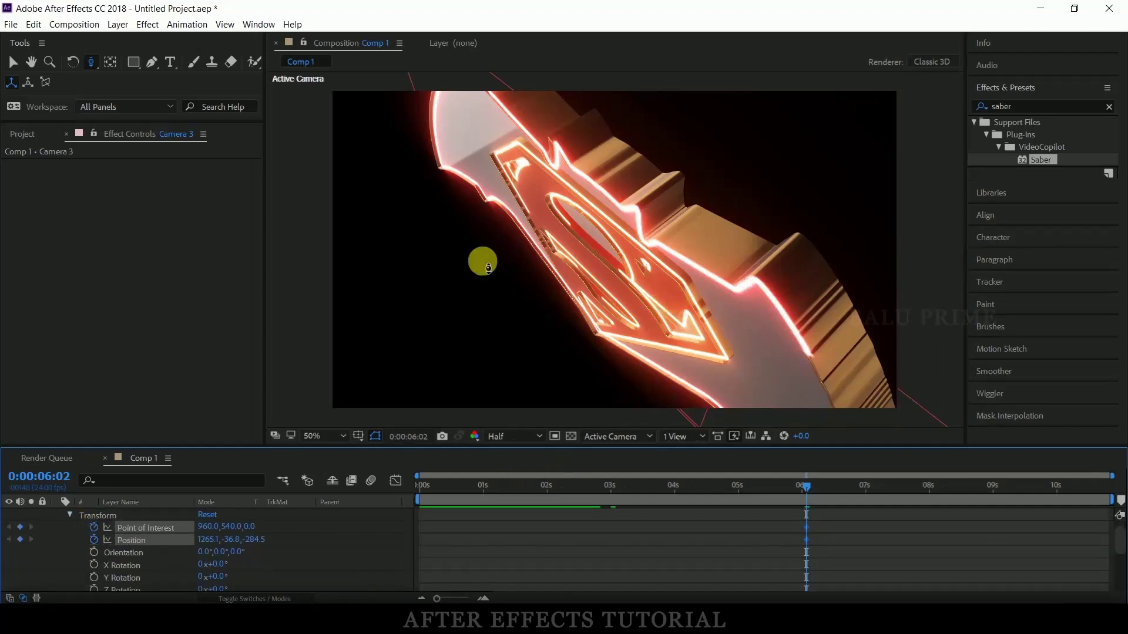
click(89, 62)
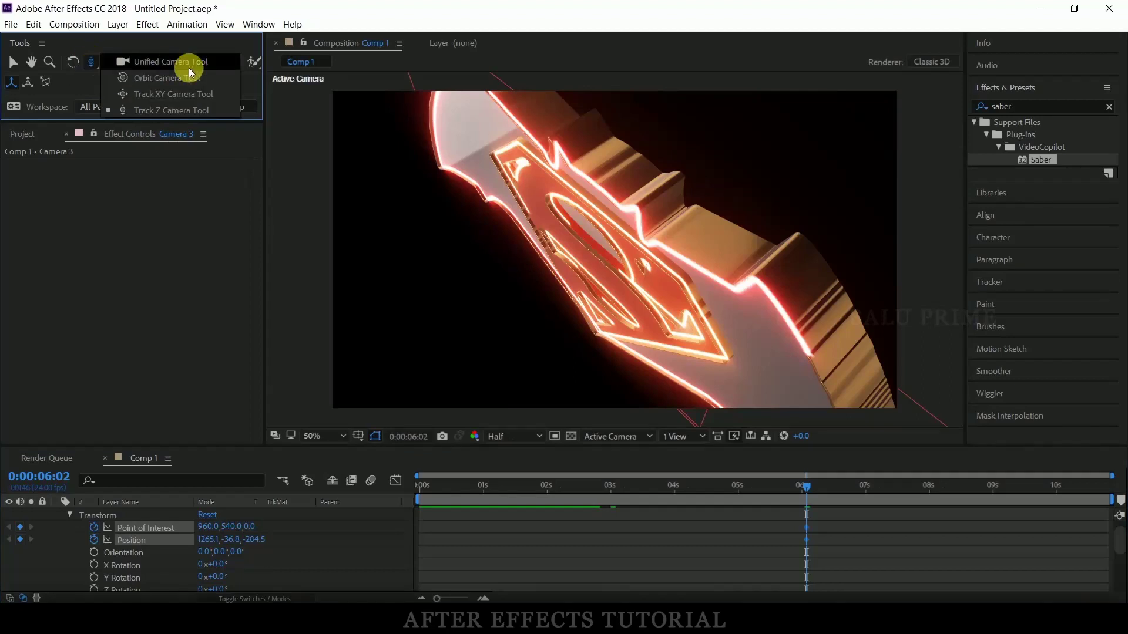
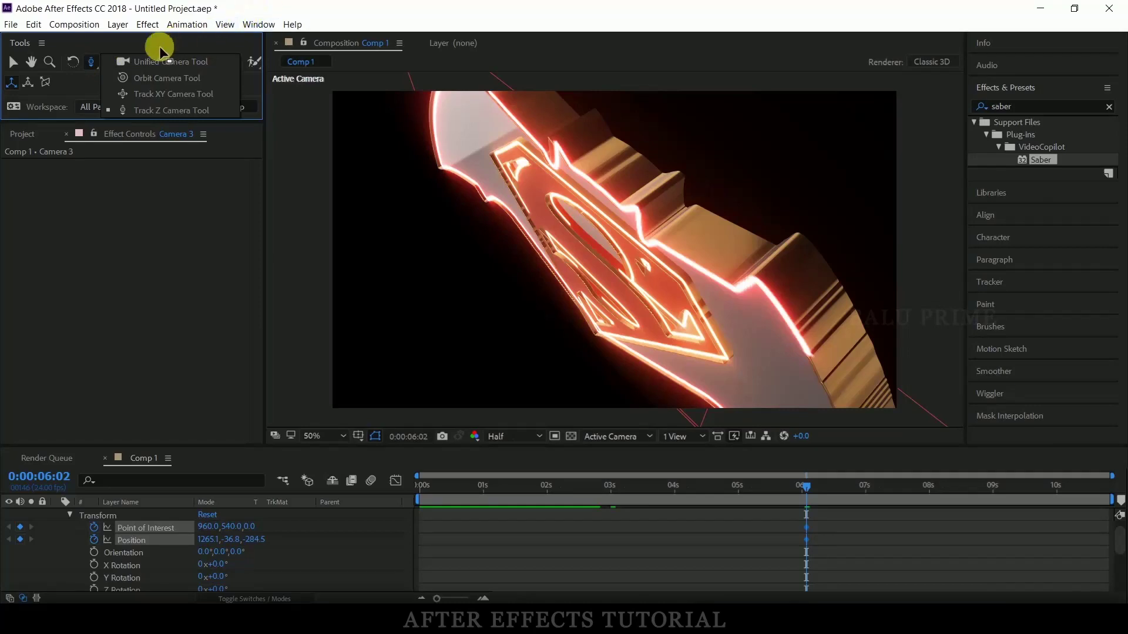
Step: Orbit Camera 3 to a tilted angle and dolly it in close to the glowing logo
click(146, 61)
mouse_move(787, 235)
mouse_down()
mouse_move(832, 209)
mouse_move(833, 223)
mouse_up()
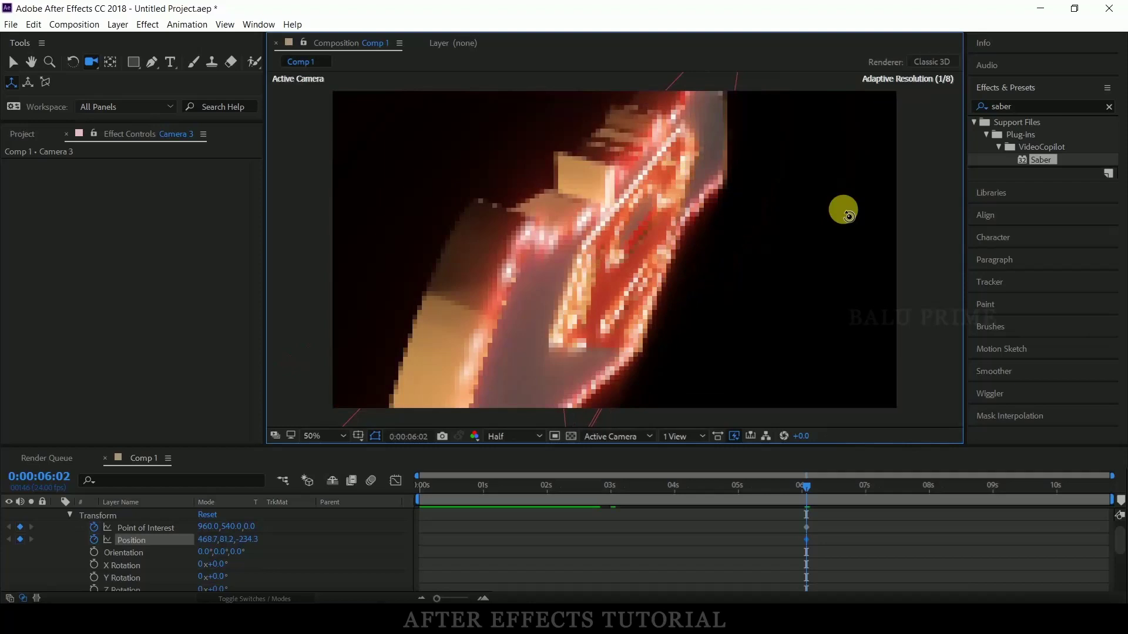
drag(833, 223, 833, 231)
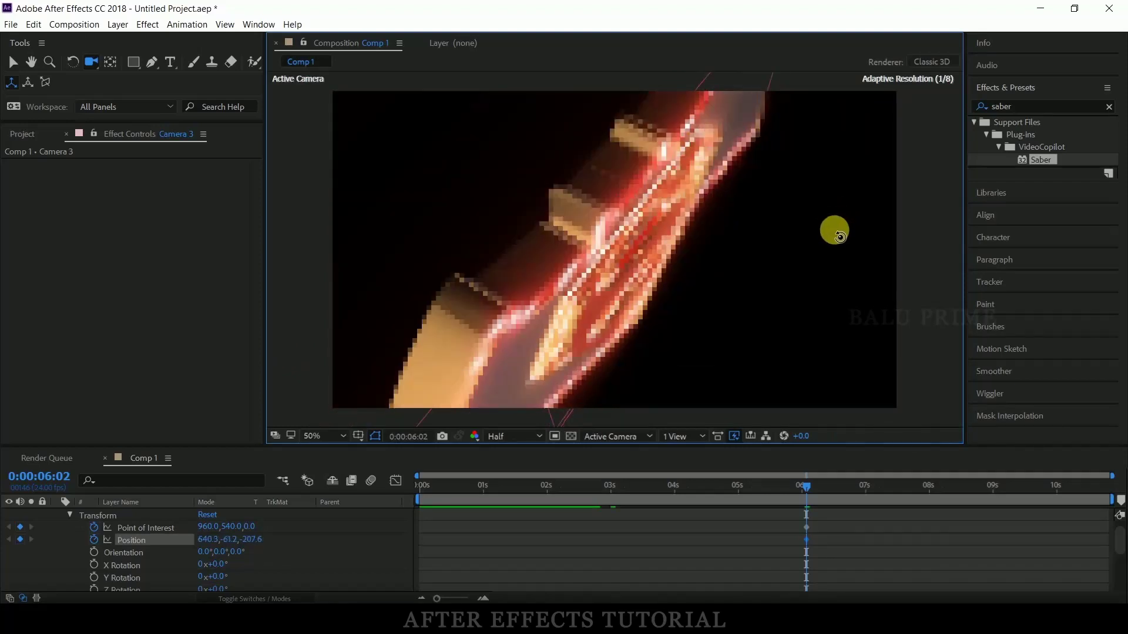
drag(90, 66, 171, 96)
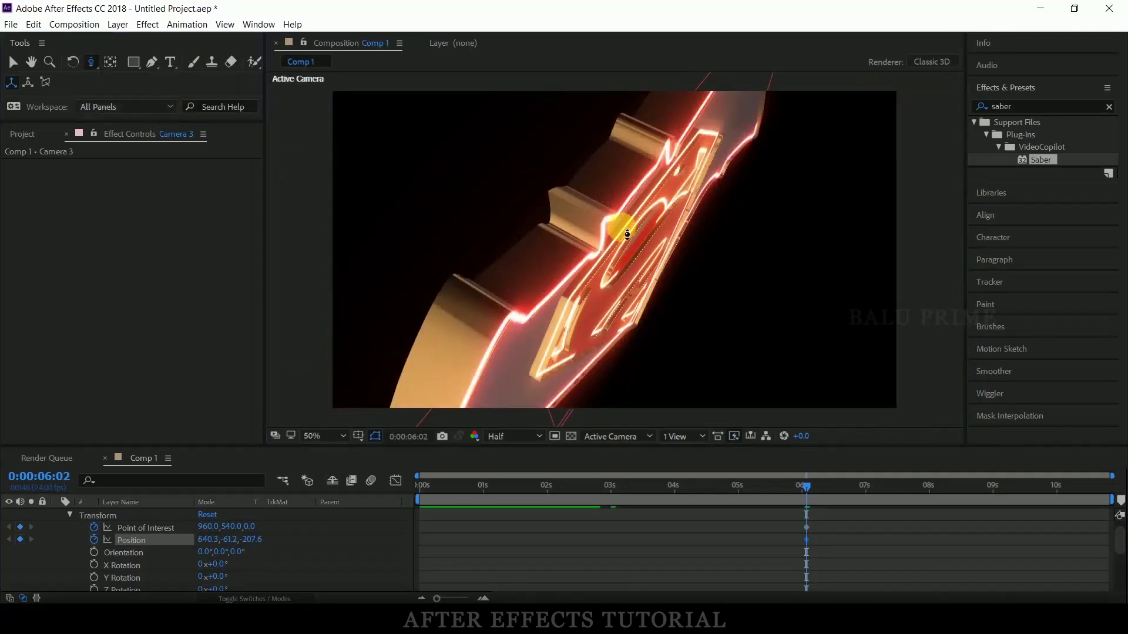
drag(635, 172, 647, 145)
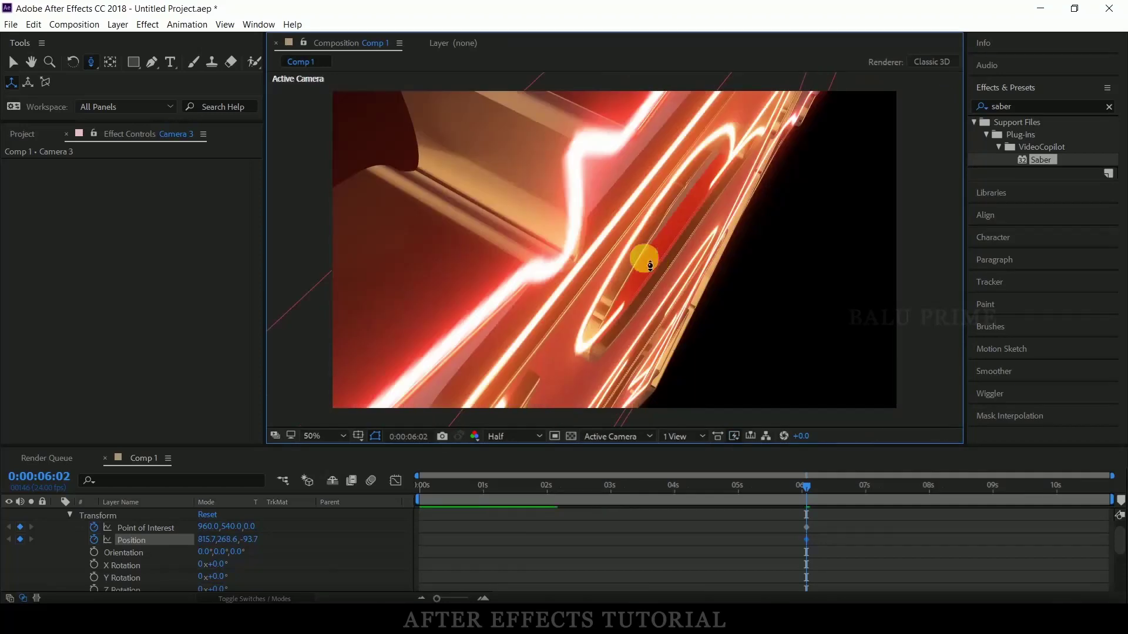
Step: Extend the Camera 3 layer to the comp end and move the time to about 8 seconds
scroll(843, 517, up, 1)
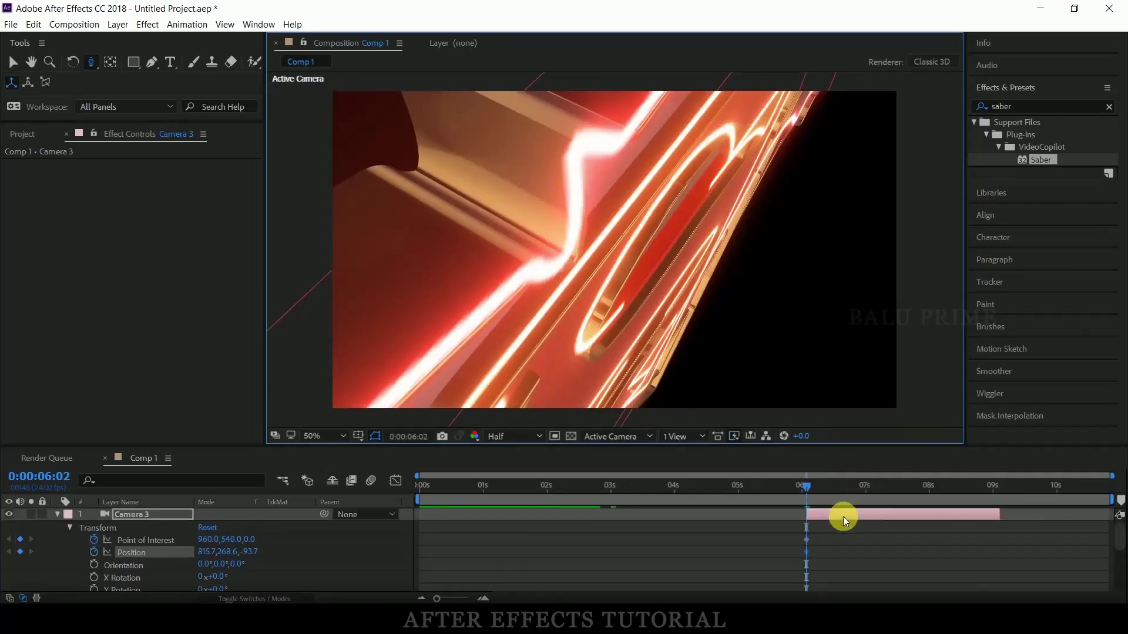
drag(1000, 511, 1120, 495)
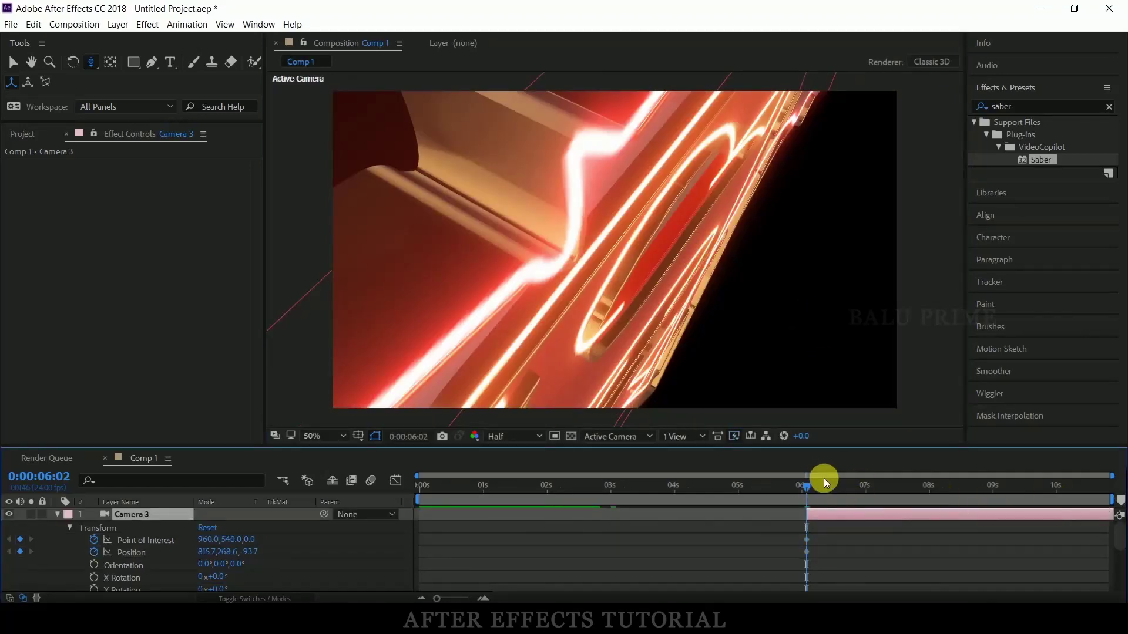
drag(806, 486, 962, 500)
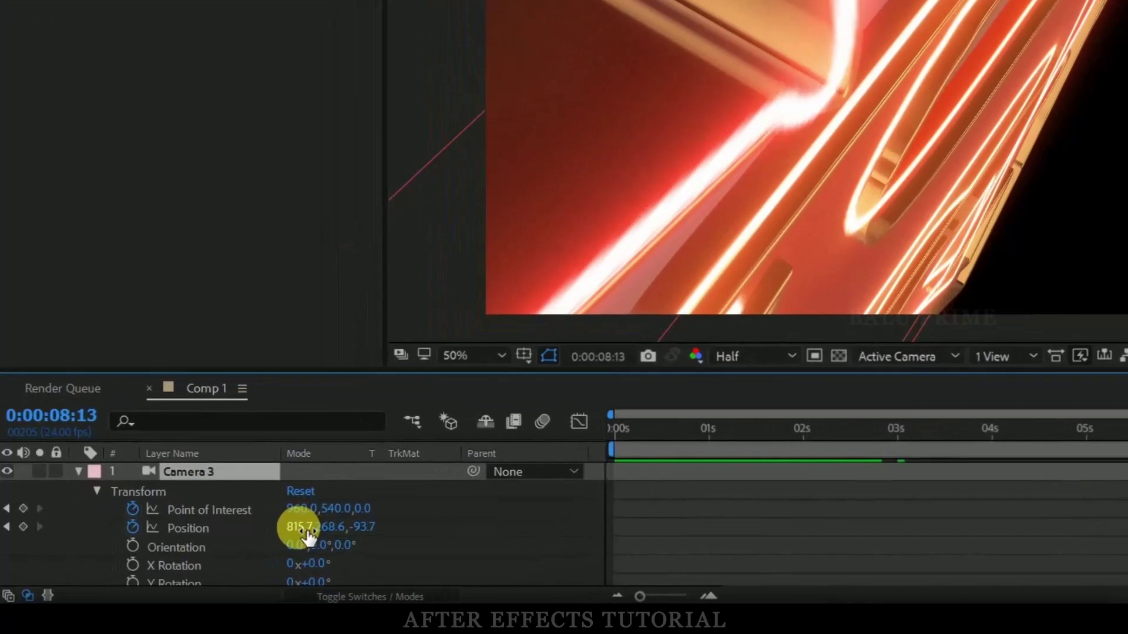
Step: At 0:00:08:13 set Camera 3 Position to 960, 540, -2000
click(209, 554)
text(960)
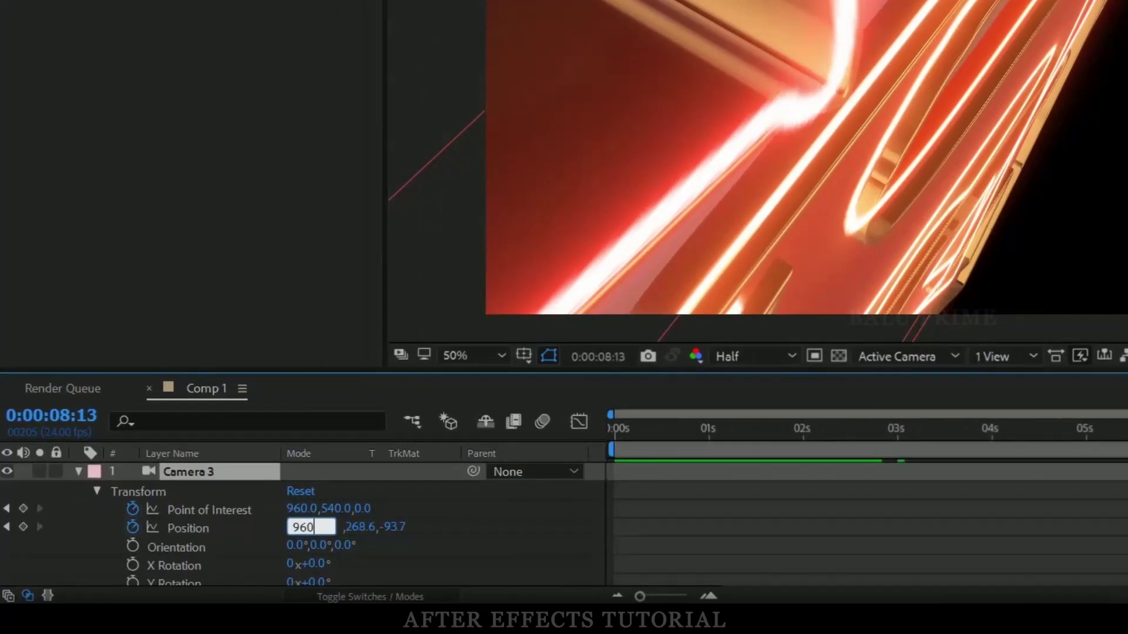
key(Return)
click(326, 526)
text(540)
key(Return)
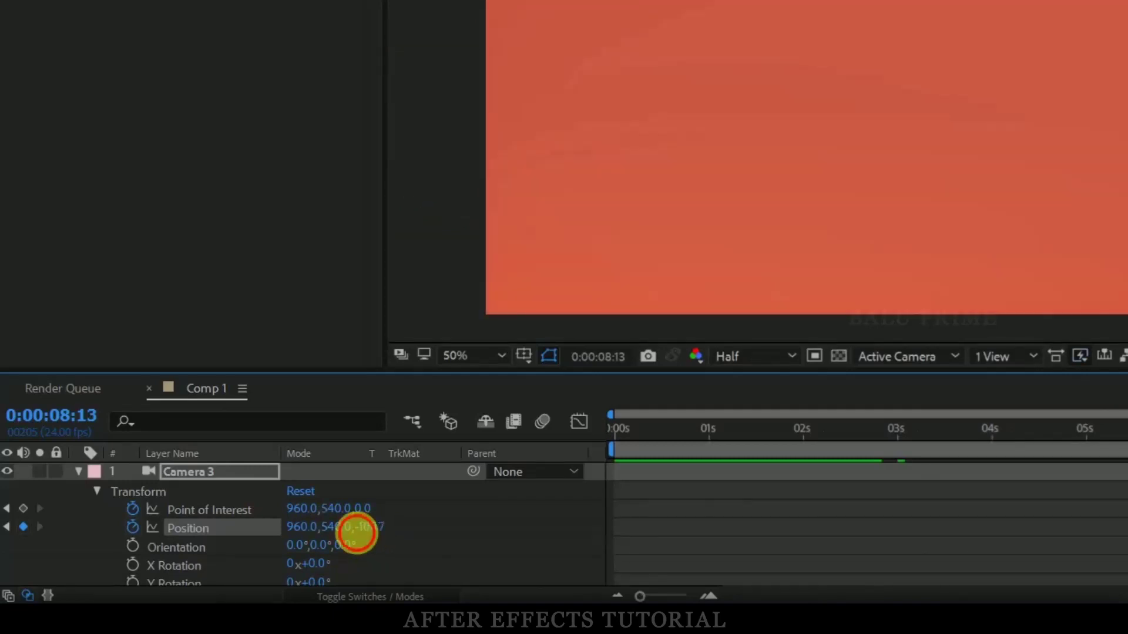
text(-500)
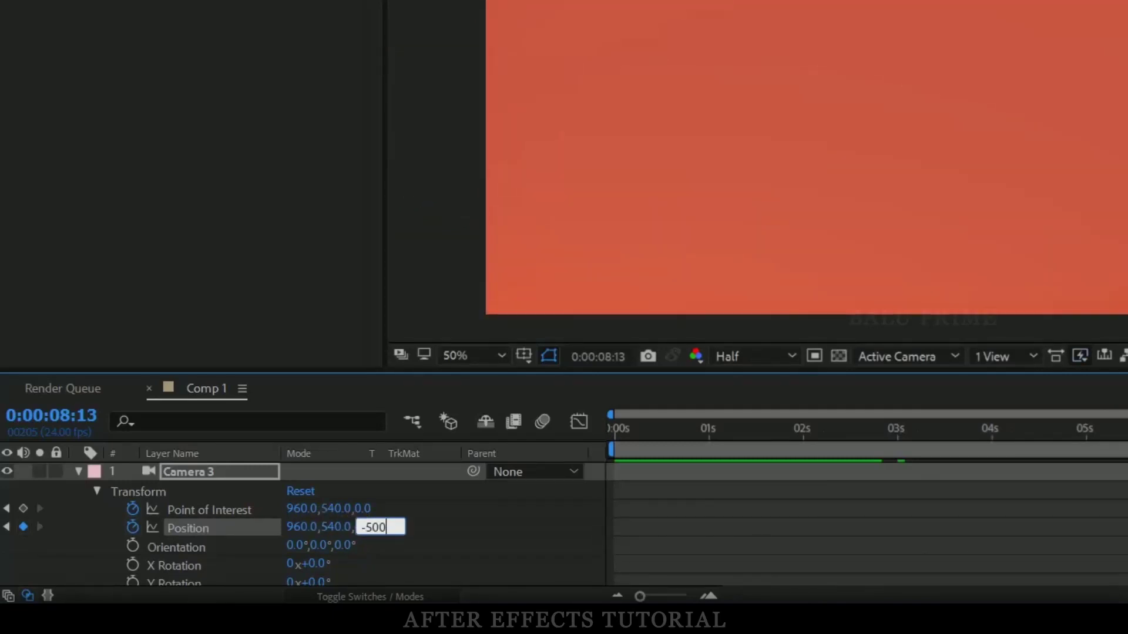
click(378, 537)
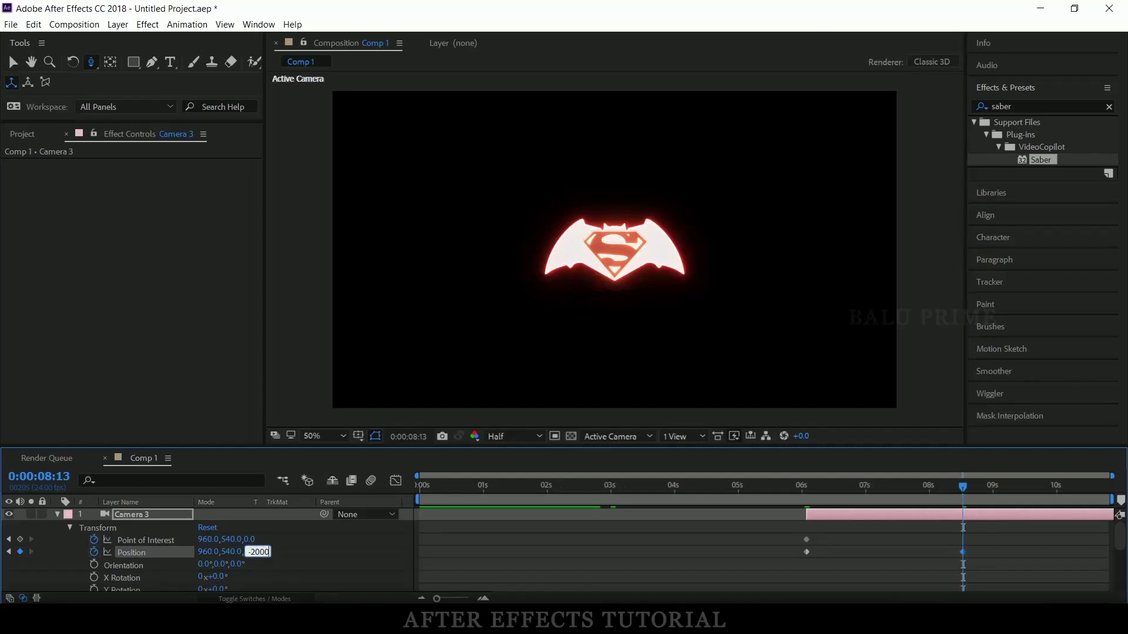
key(Return)
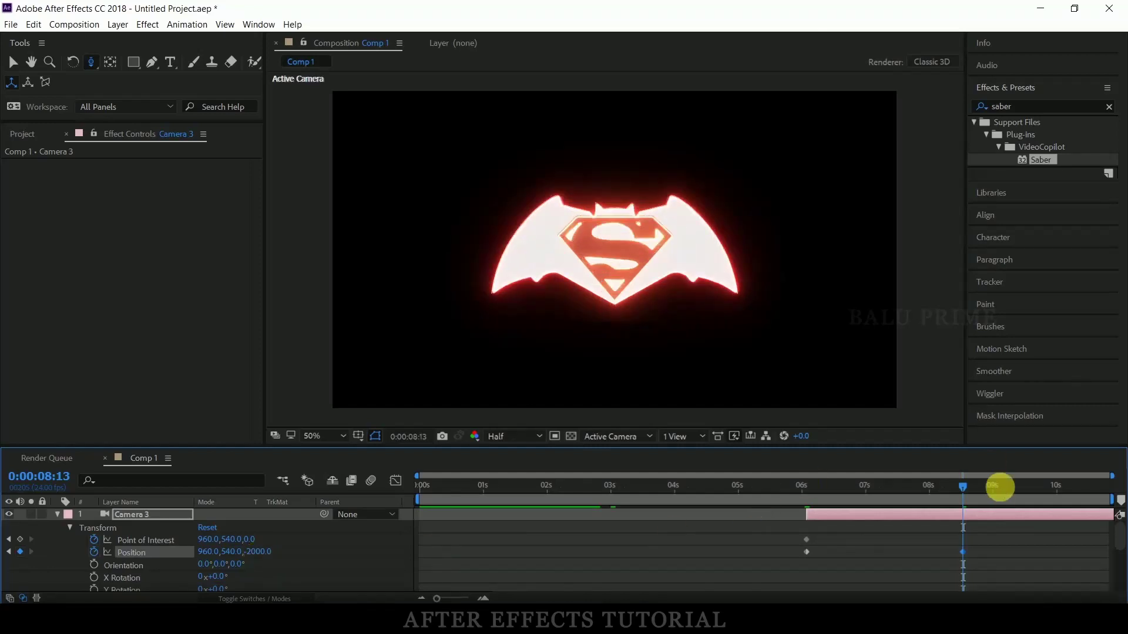
Step: At the comp end dolly Camera 3 slightly closer to Z -1661.4, then preview
drag(962, 488, 1113, 488)
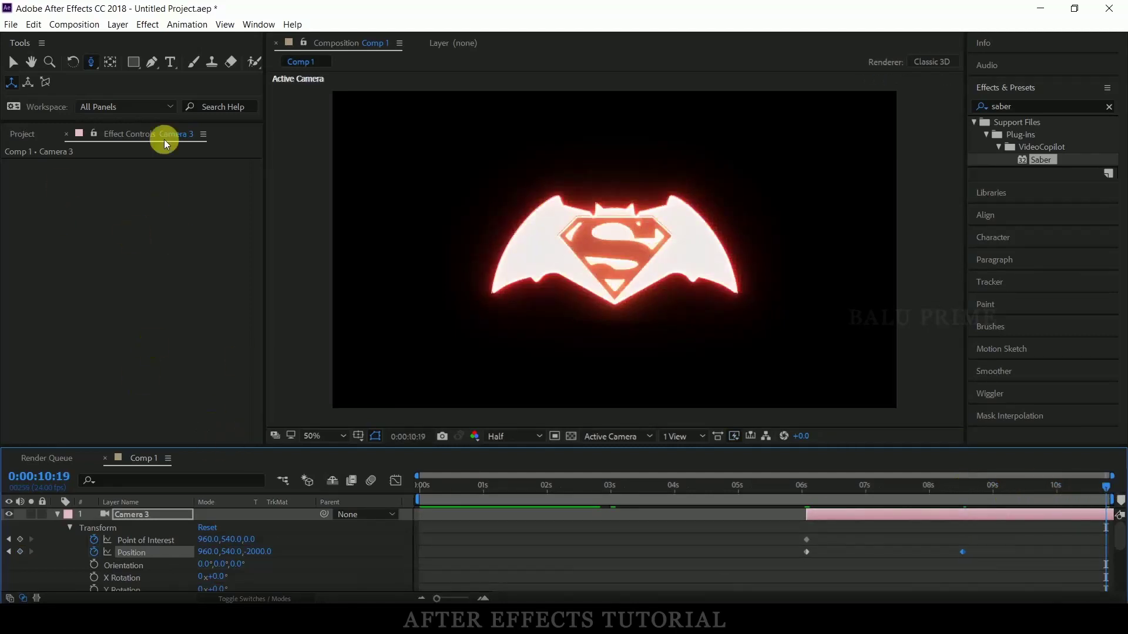
drag(626, 268, 633, 229)
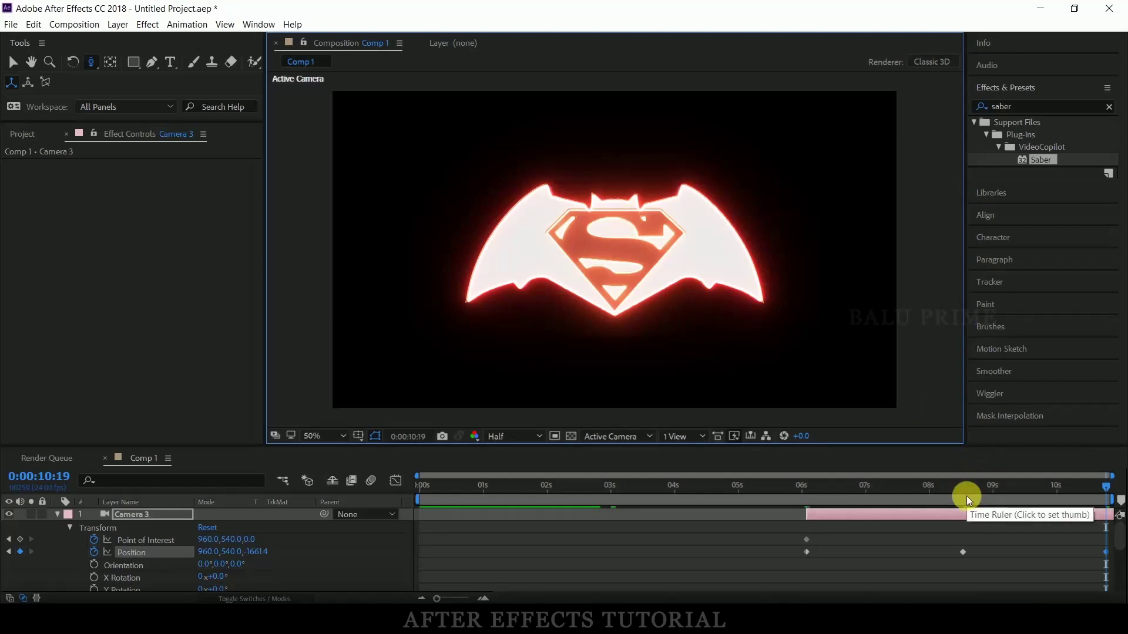
key(space)
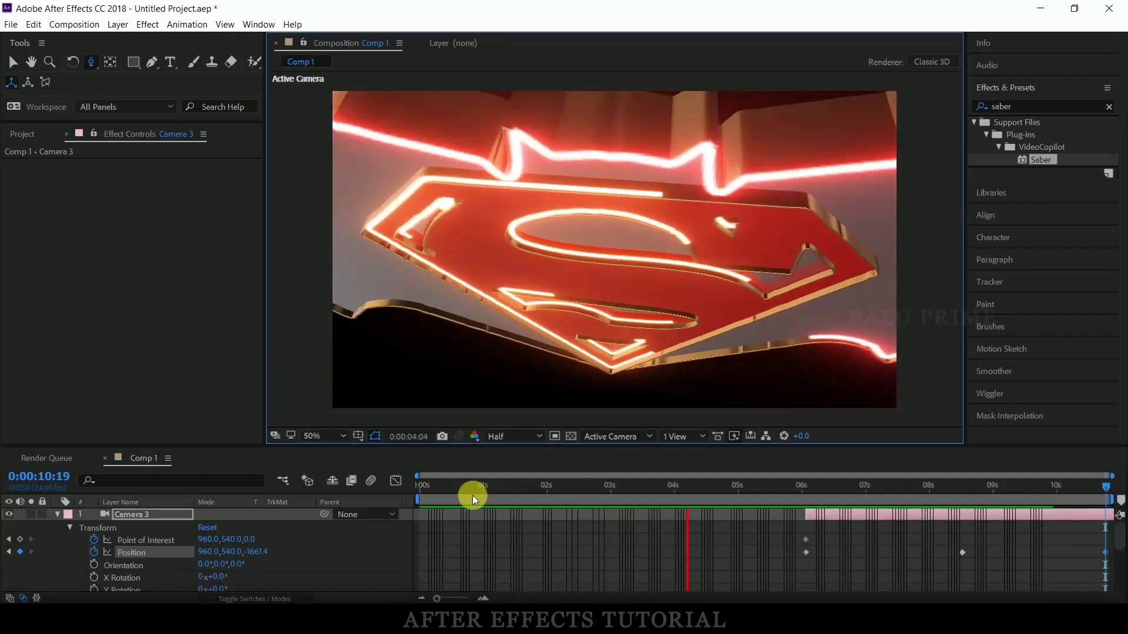
Step: Stop the preview, go to 0:00:01:06 and scroll down to the batman and superman layers
click(473, 496)
drag(472, 495, 498, 492)
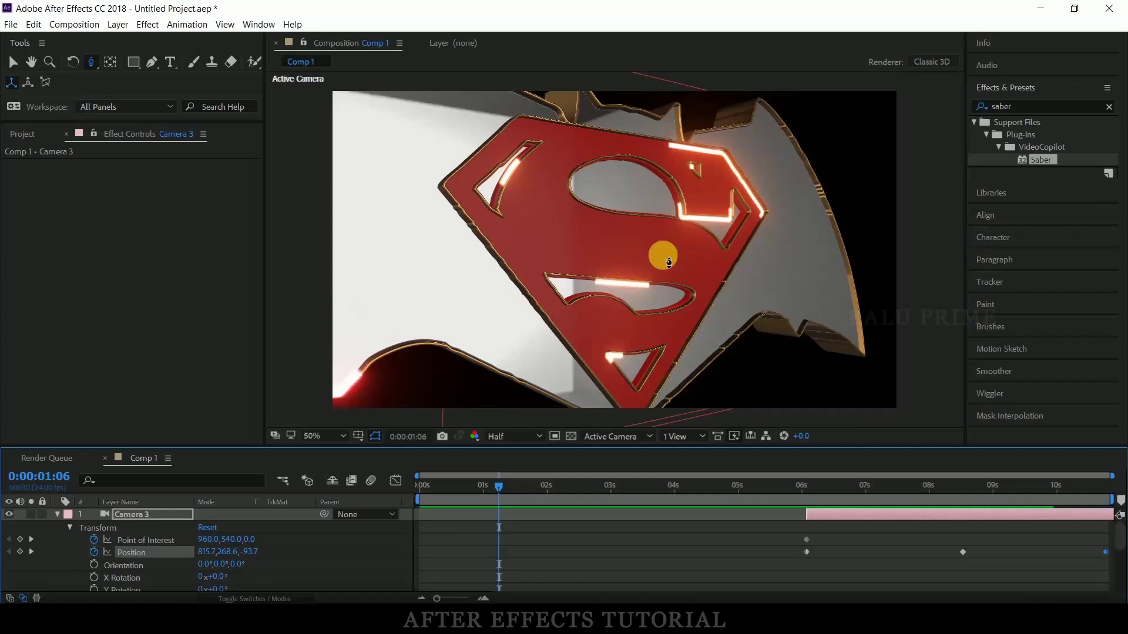
scroll(564, 554, down, 3)
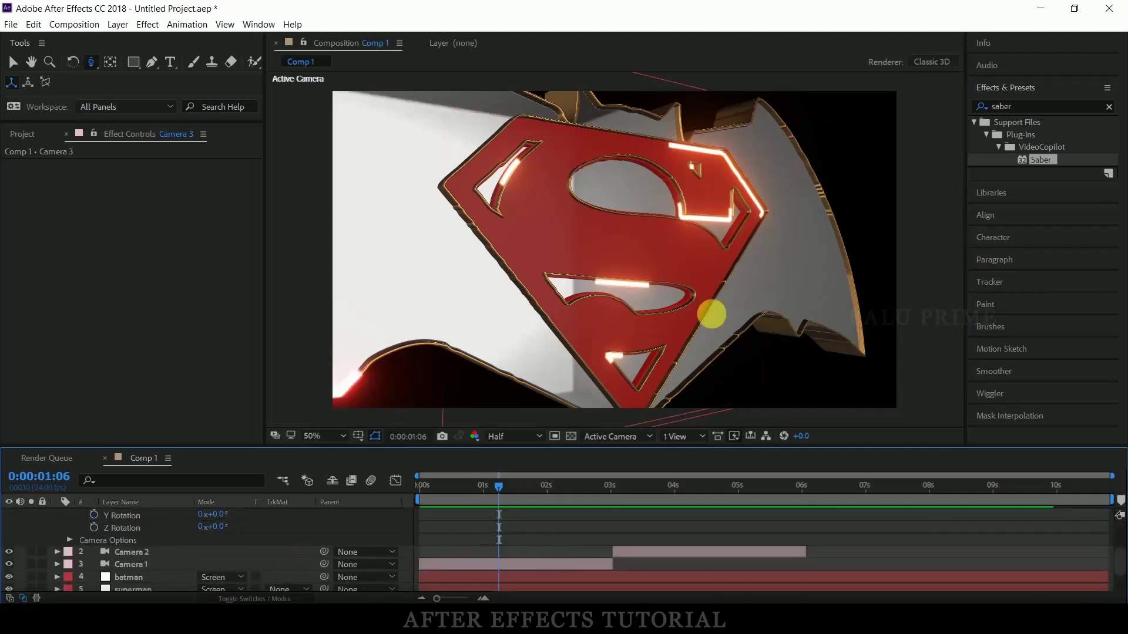
scroll(241, 546, down, 3)
Step: Nudge the superman glow layer right and up to align with the shield
click(141, 554)
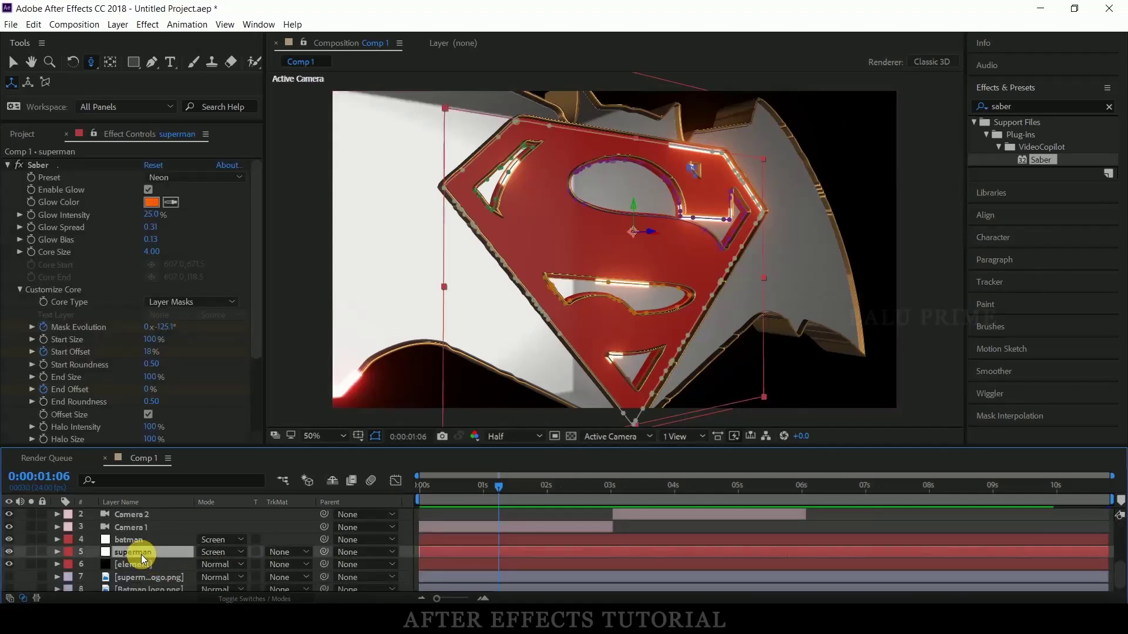
key(Right)
key(Up)
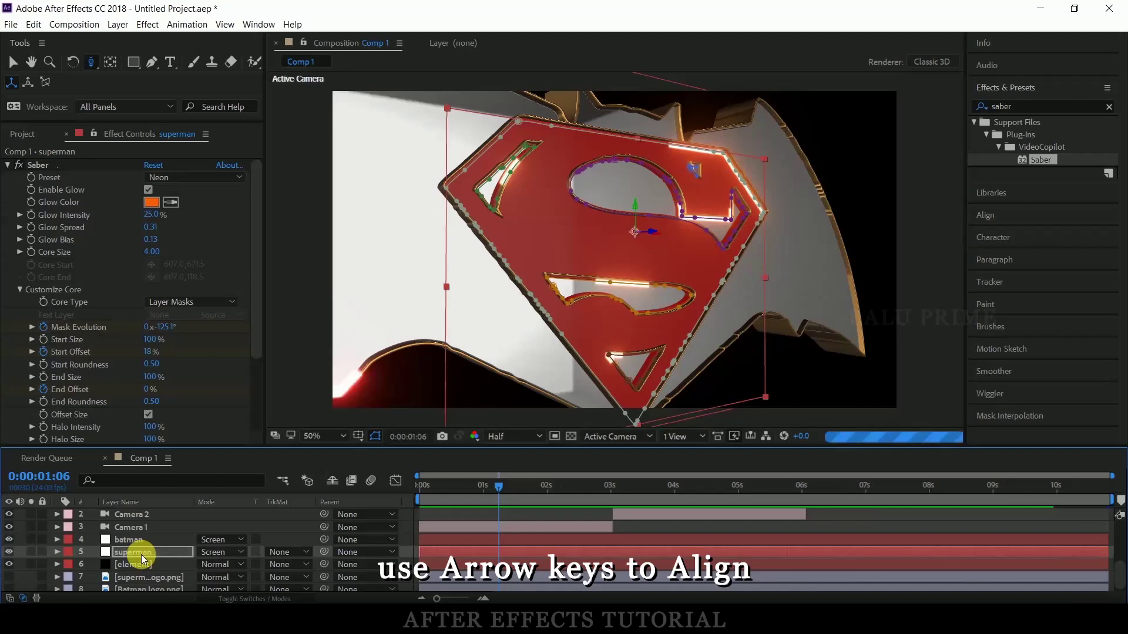
key(Right)
key(Up)
key(Right)
key(Right)
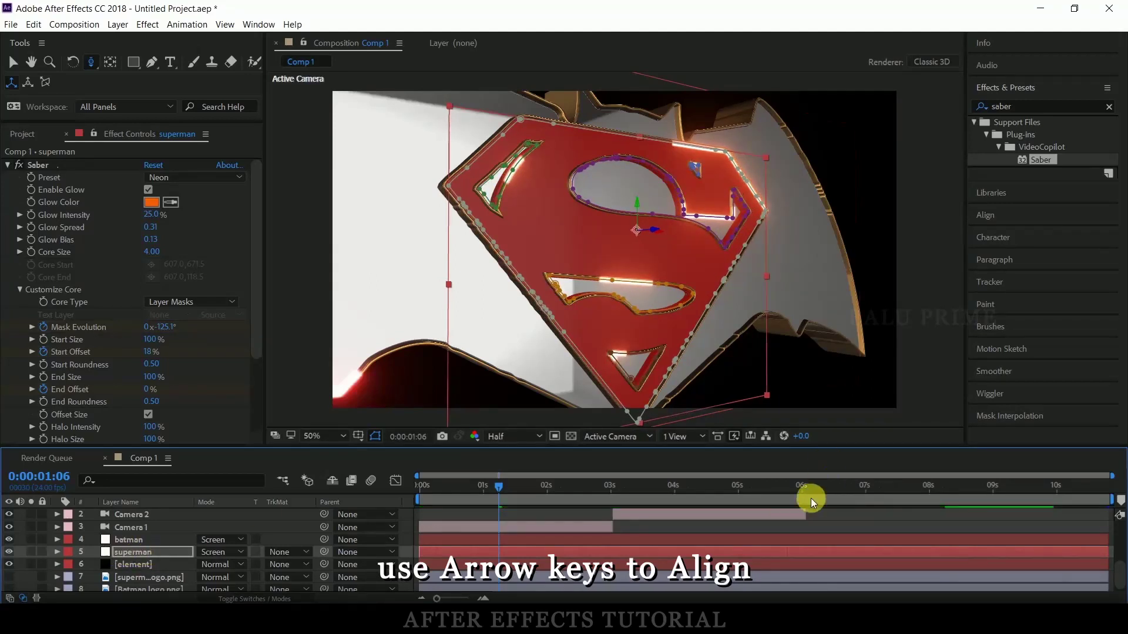
Step: Deselect all layers, preview the glowing logo, and return to 0:00:00:13
key(ctrl+shift+a)
key(space)
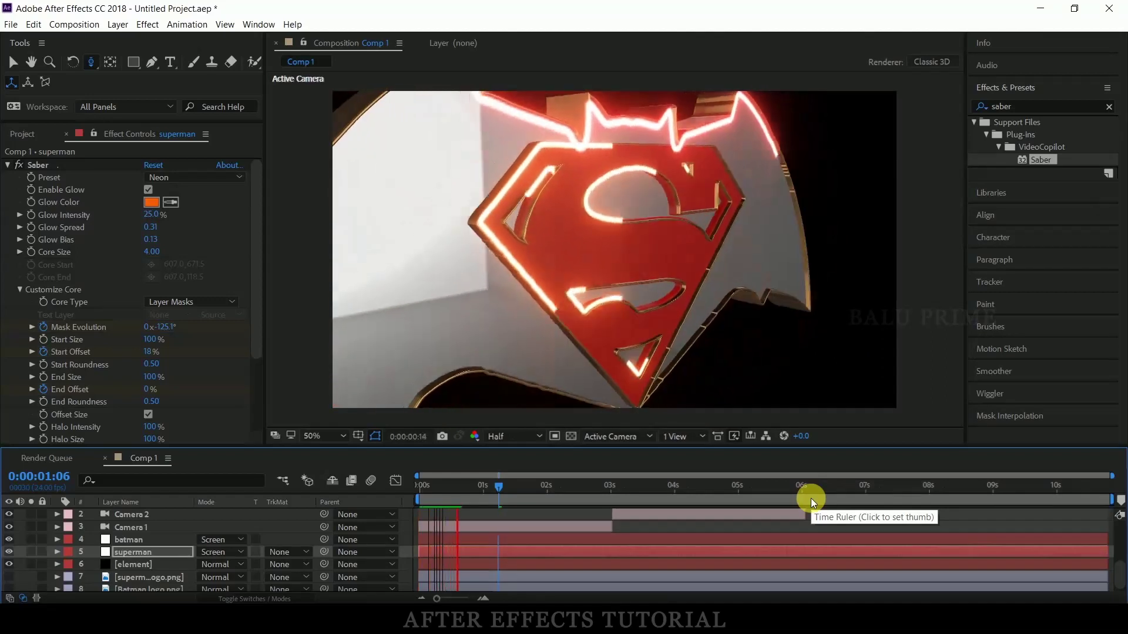
drag(460, 491, 439, 494)
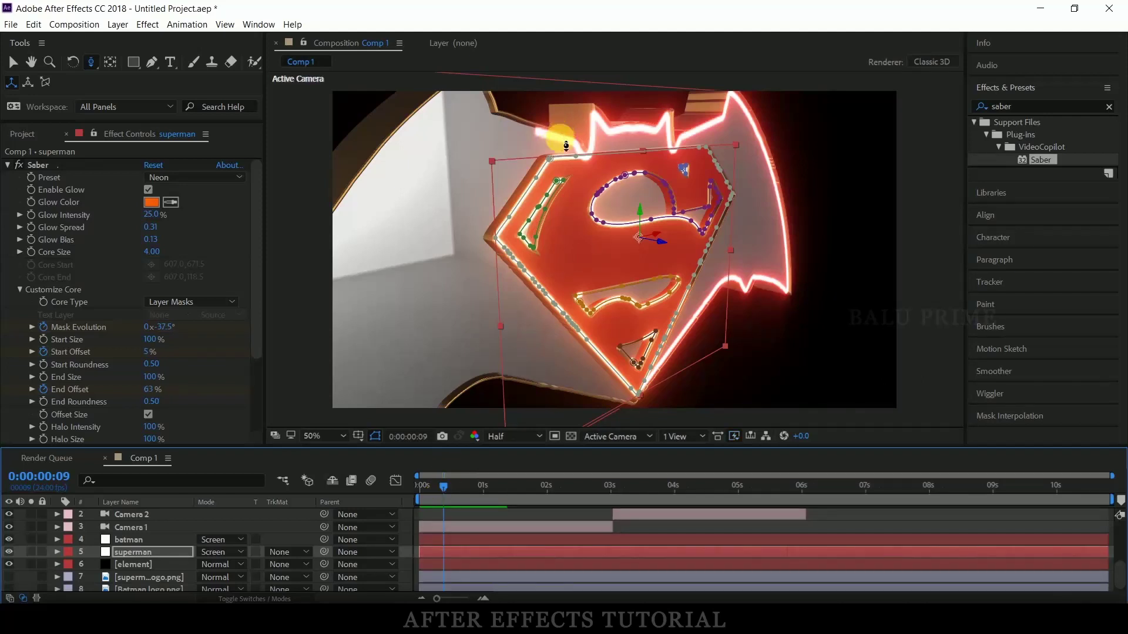
Step: Nudge the batman glow slightly upward, then select Camera 1 and Camera 3
click(135, 541)
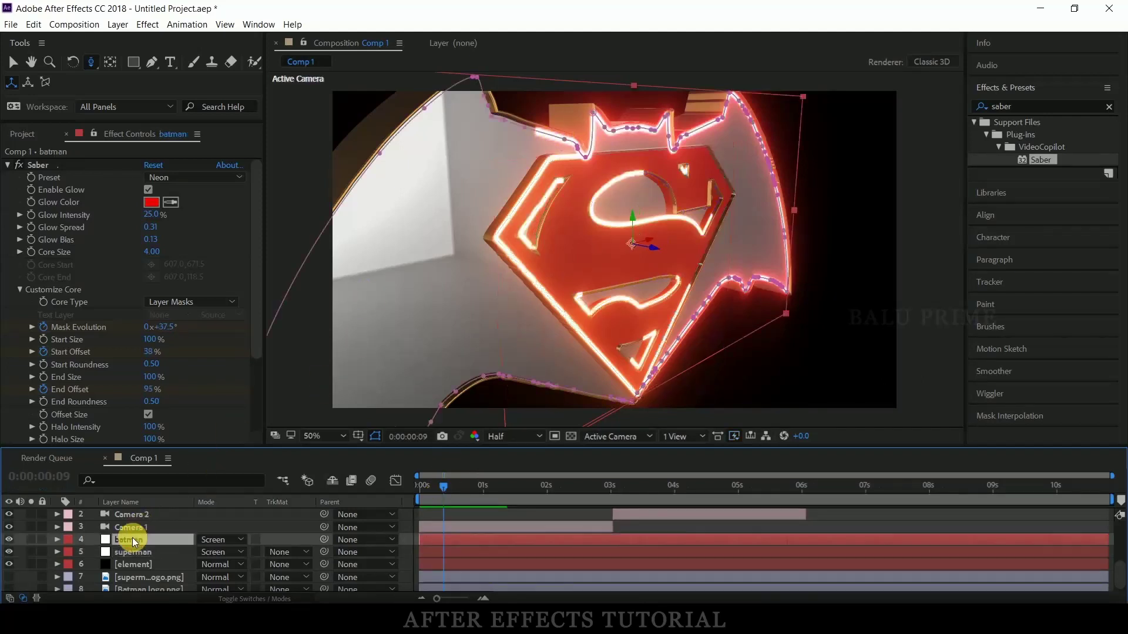
key(Up)
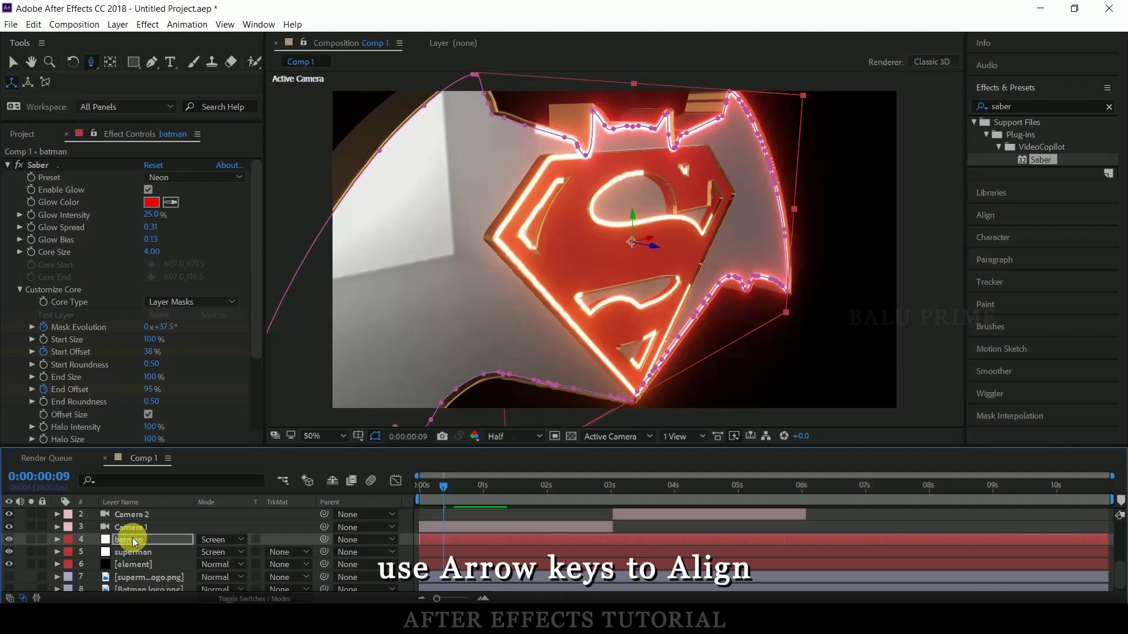
key(Up)
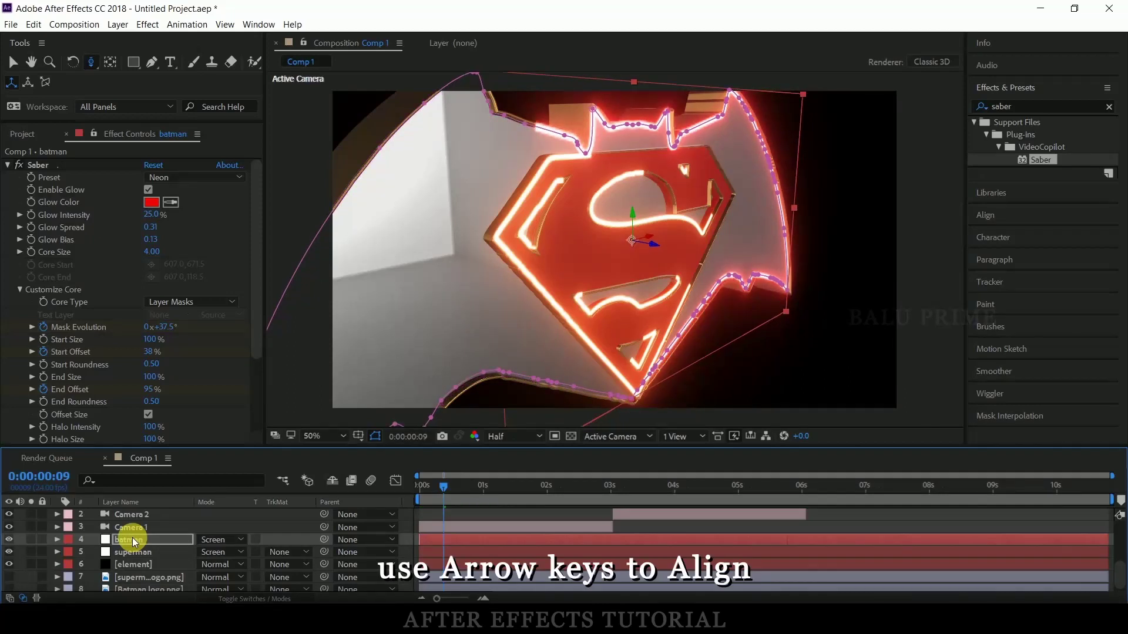
click(458, 527)
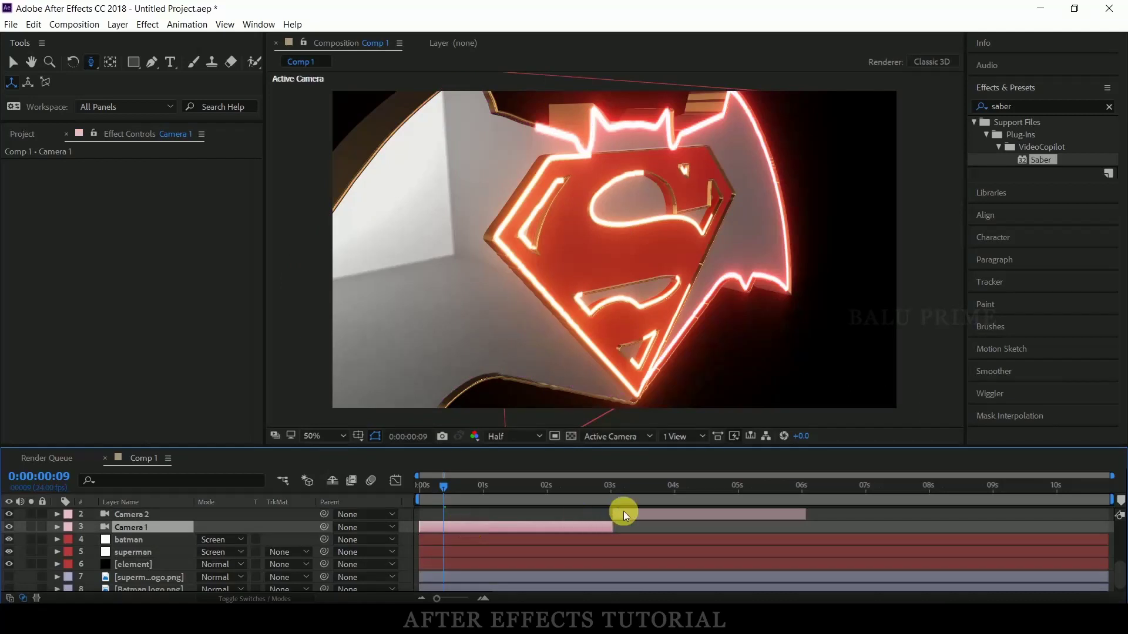
click(879, 517)
Step: Reveal the camera layers' keyframes with U and apply Easy Ease (F9) to them
key(u)
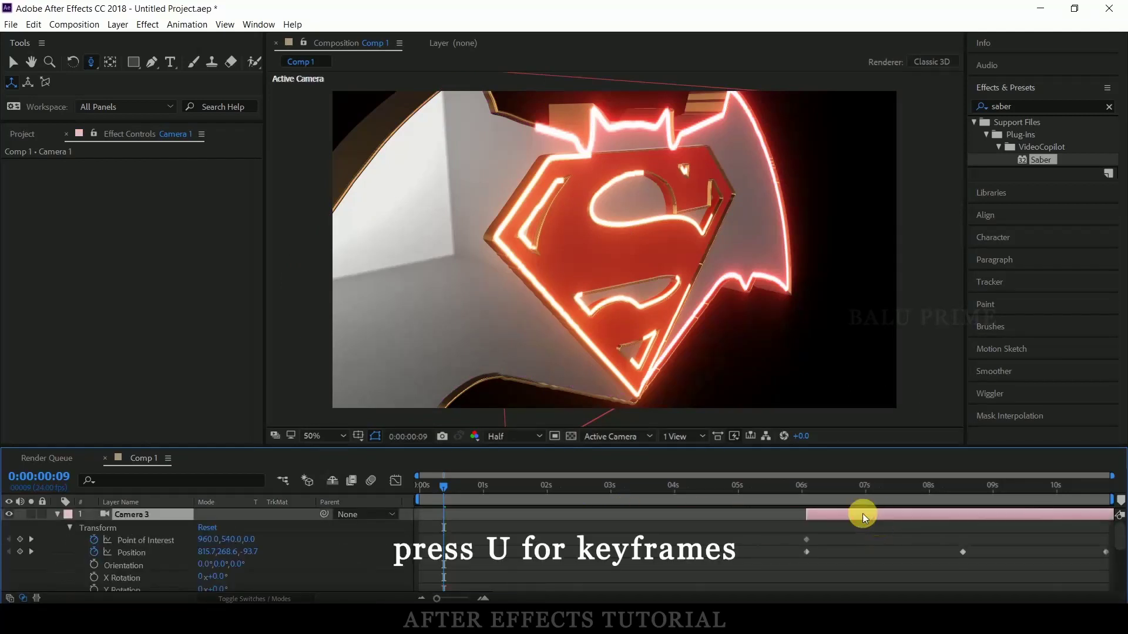
key(u)
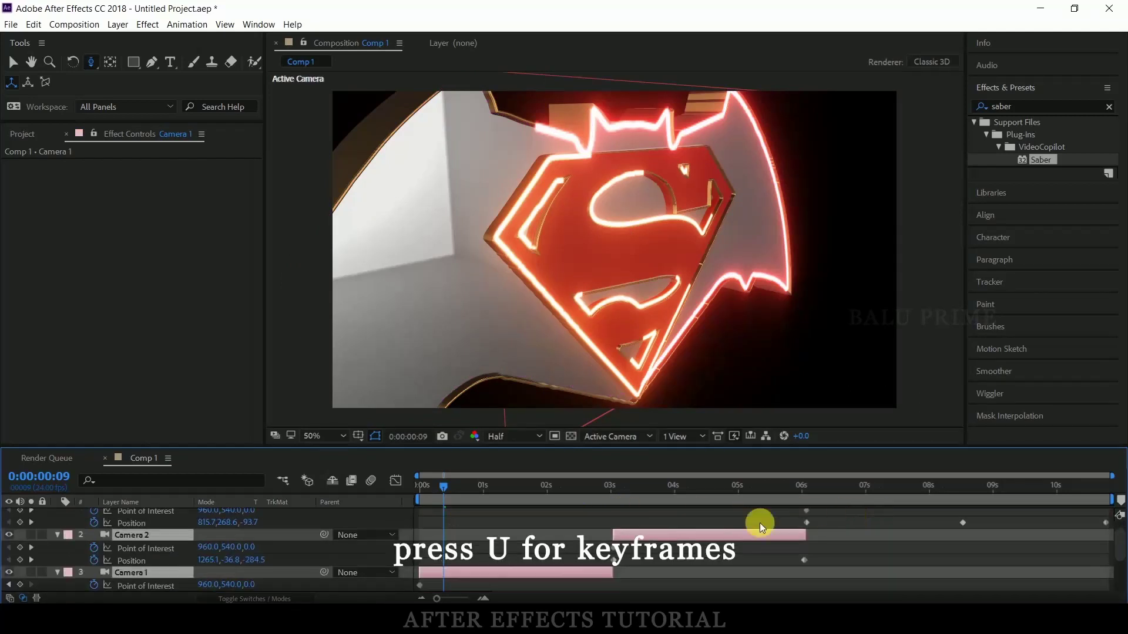
scroll(503, 565, down, 2)
scroll(499, 564, up, 2)
scroll(438, 517, up, 1)
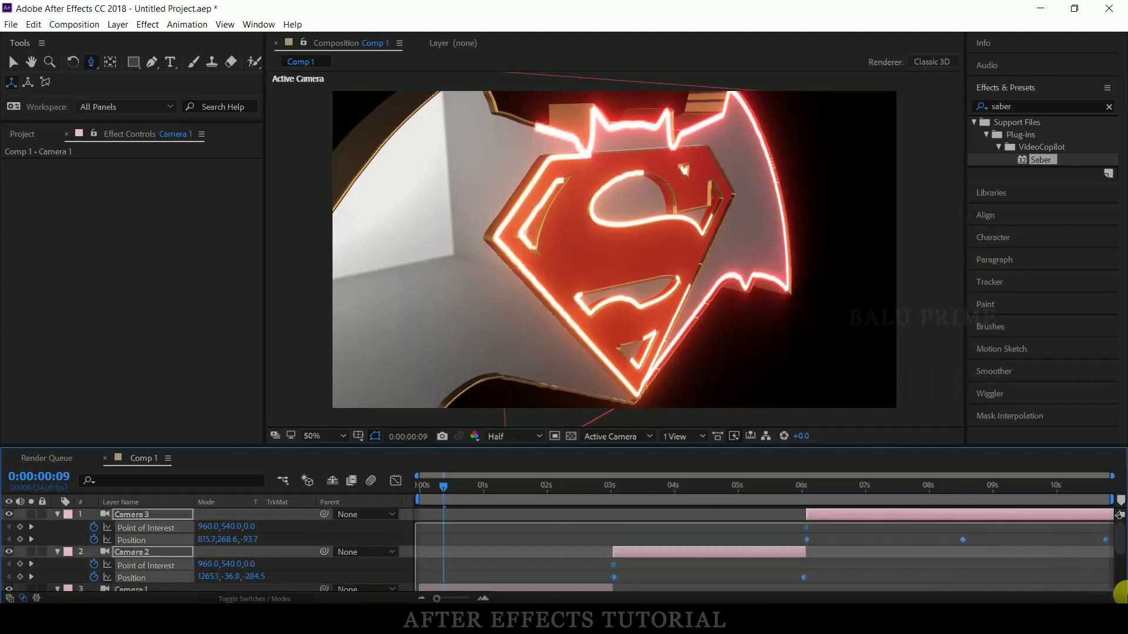
scroll(1118, 584, down, 3)
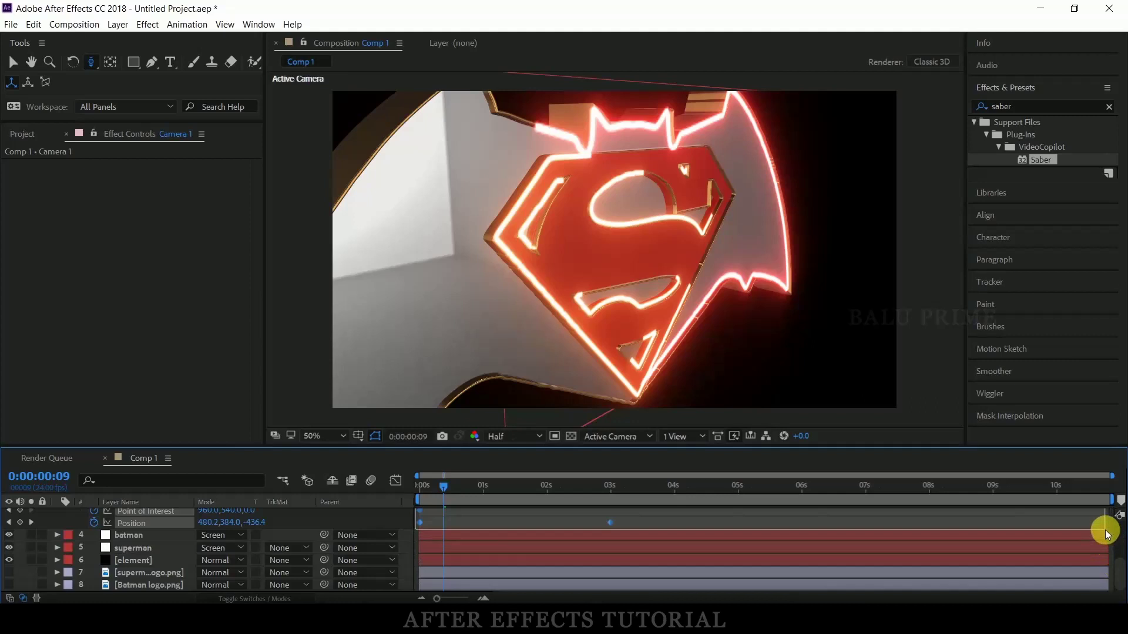
key(F9)
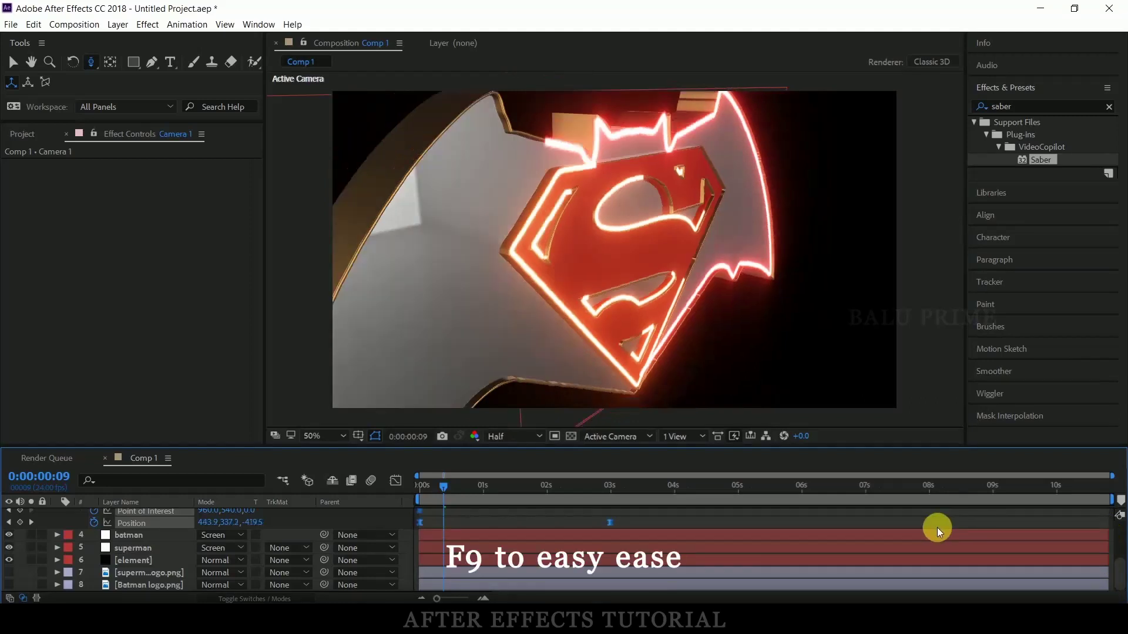
scroll(885, 533, up, 3)
scroll(884, 533, up, 1)
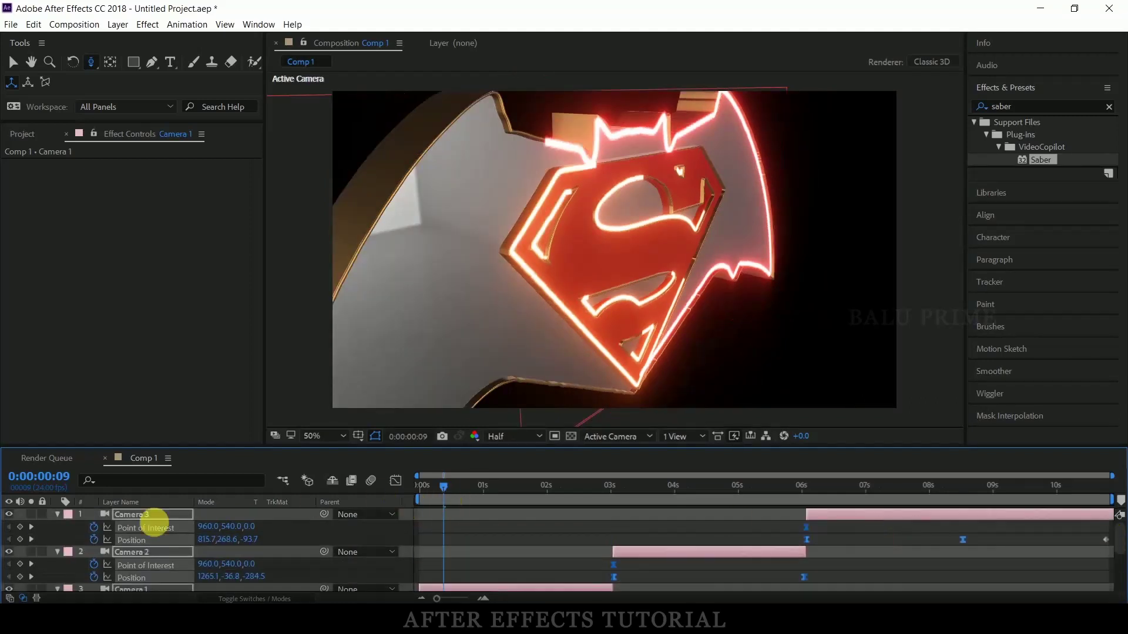
Step: Collapse the camera layers, select the element layer, and set the time to 0:00:06:01
click(57, 514)
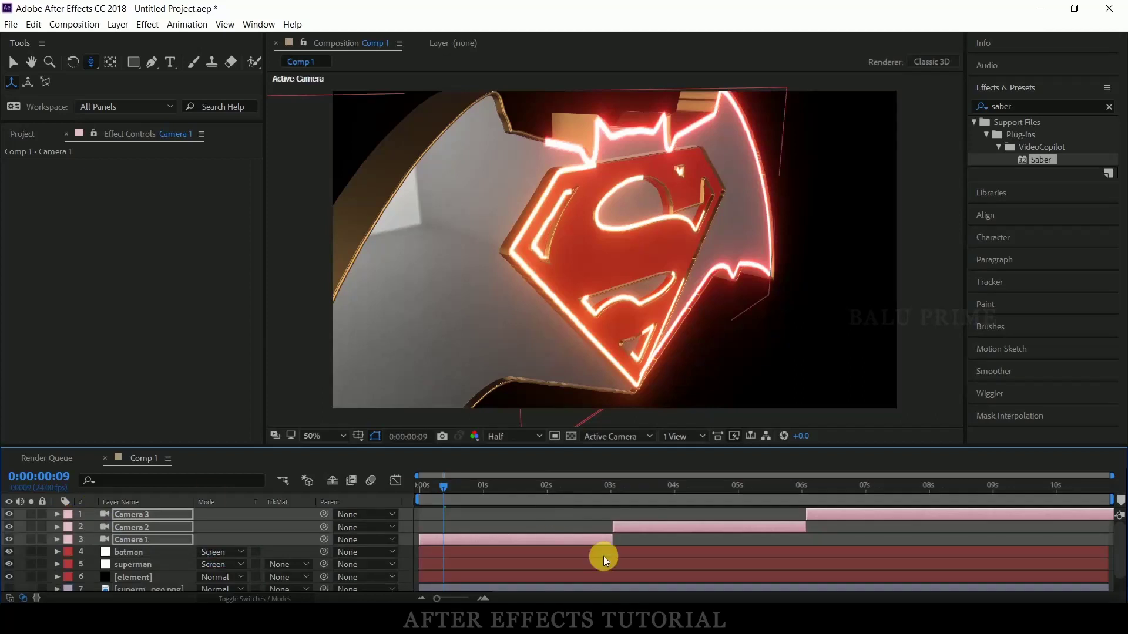
click(658, 550)
scroll(742, 545, down, 1)
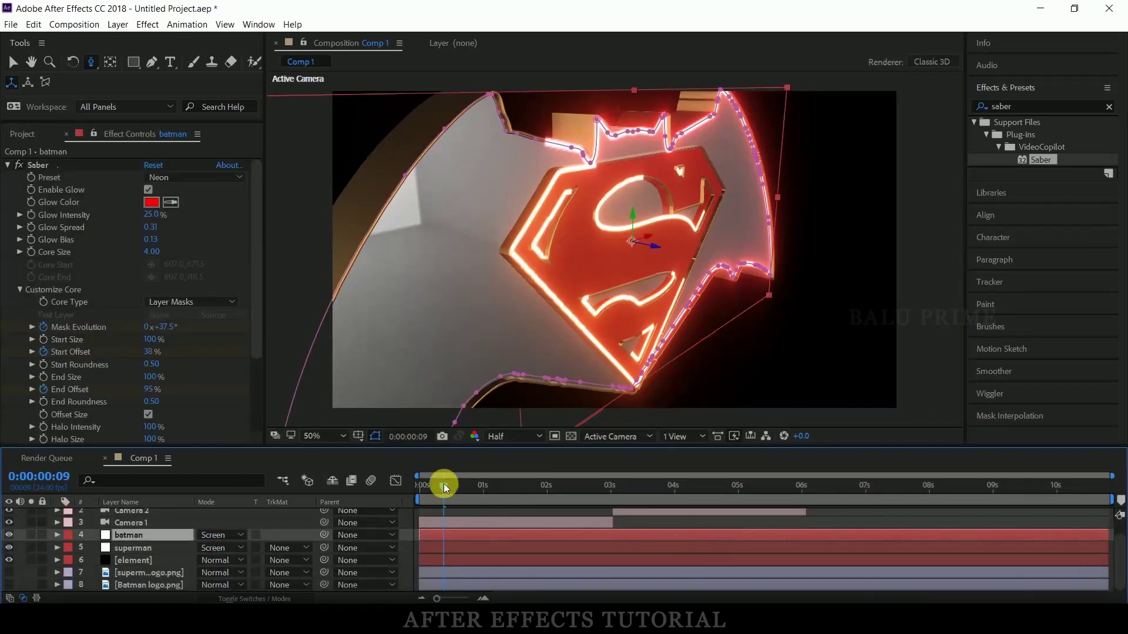
click(737, 562)
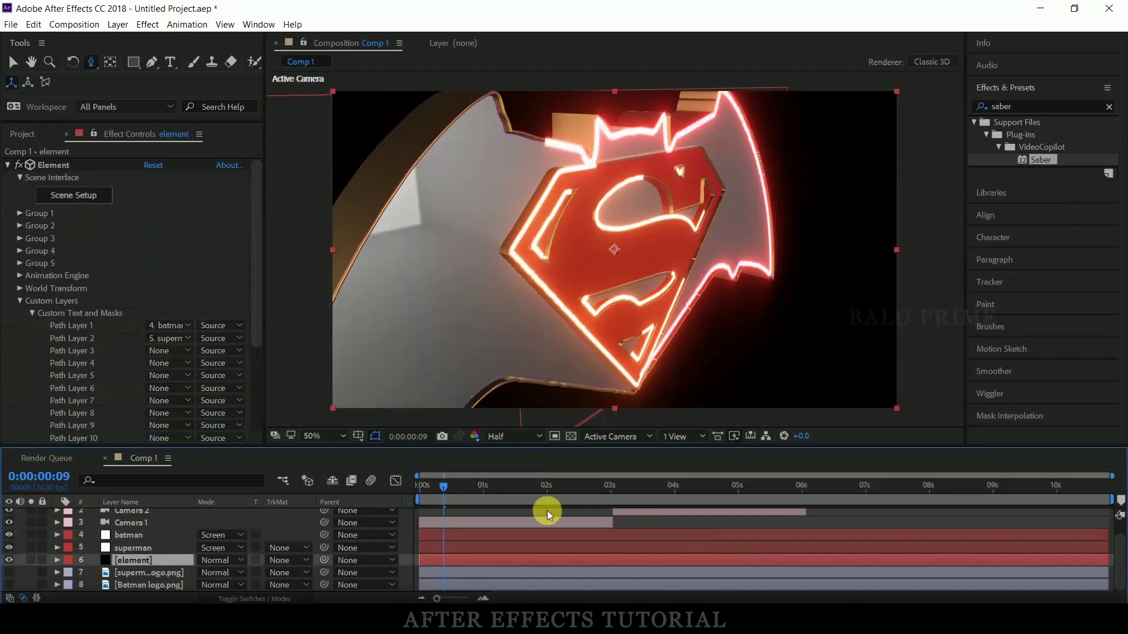
drag(452, 488, 807, 521)
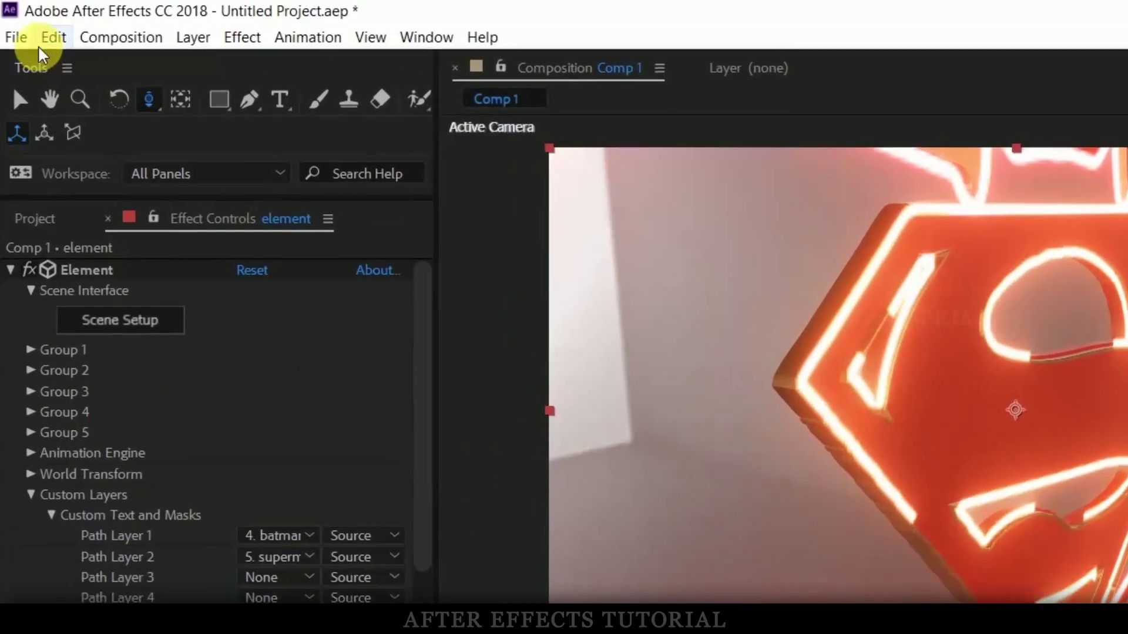
click(30, 26)
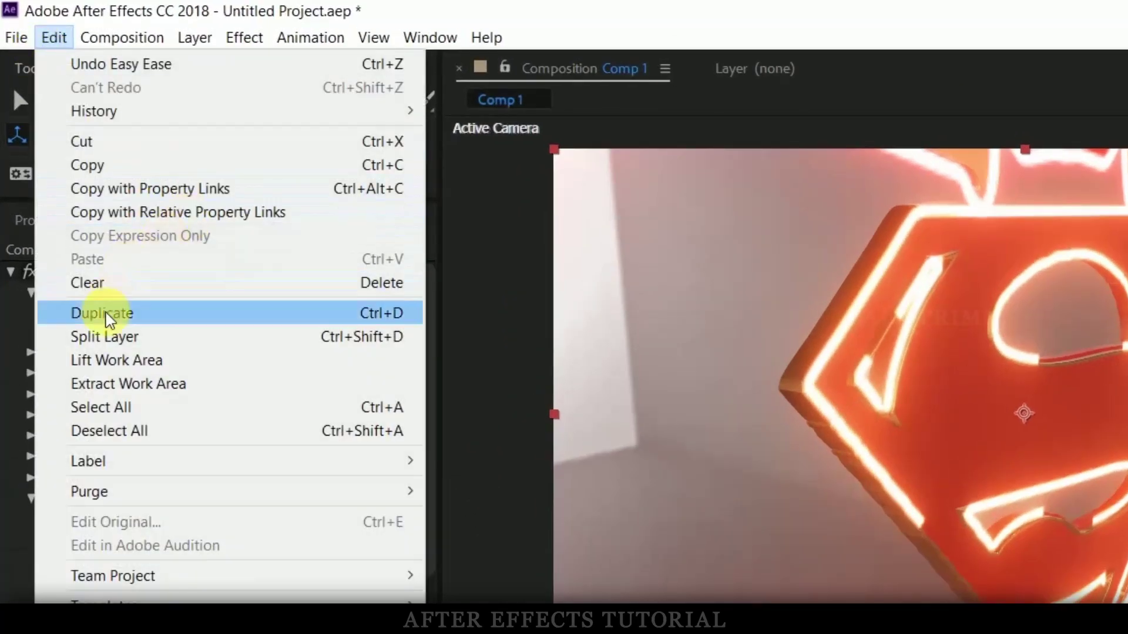
Step: Duplicate the element layer and trim the copy to run from about 0:00:07:14 to 0:00:09:17
click(111, 314)
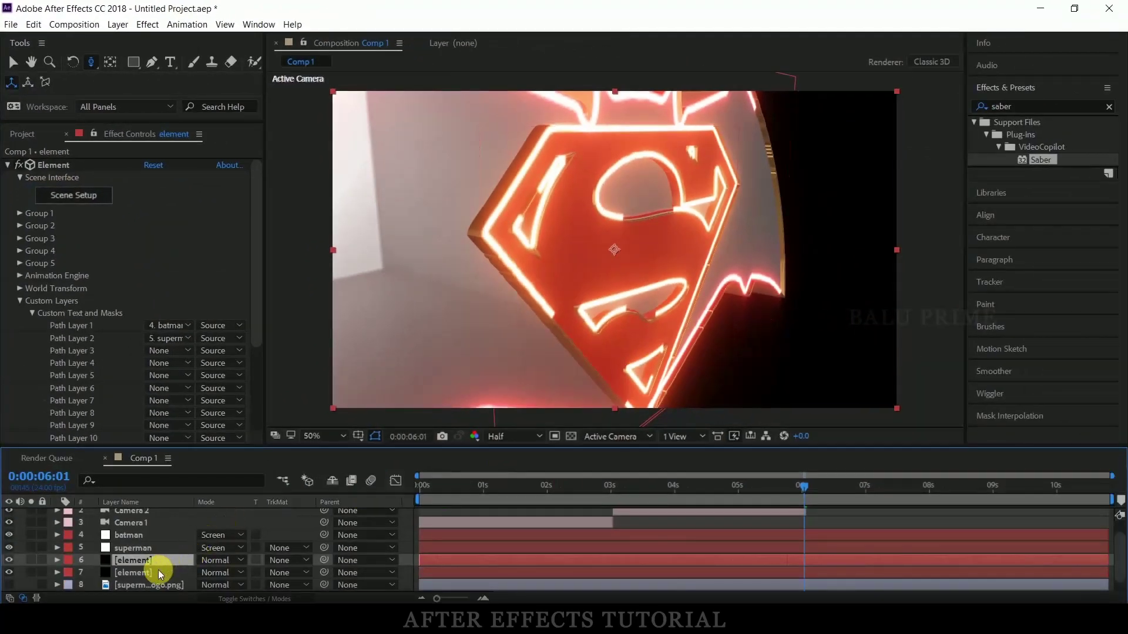
click(156, 572)
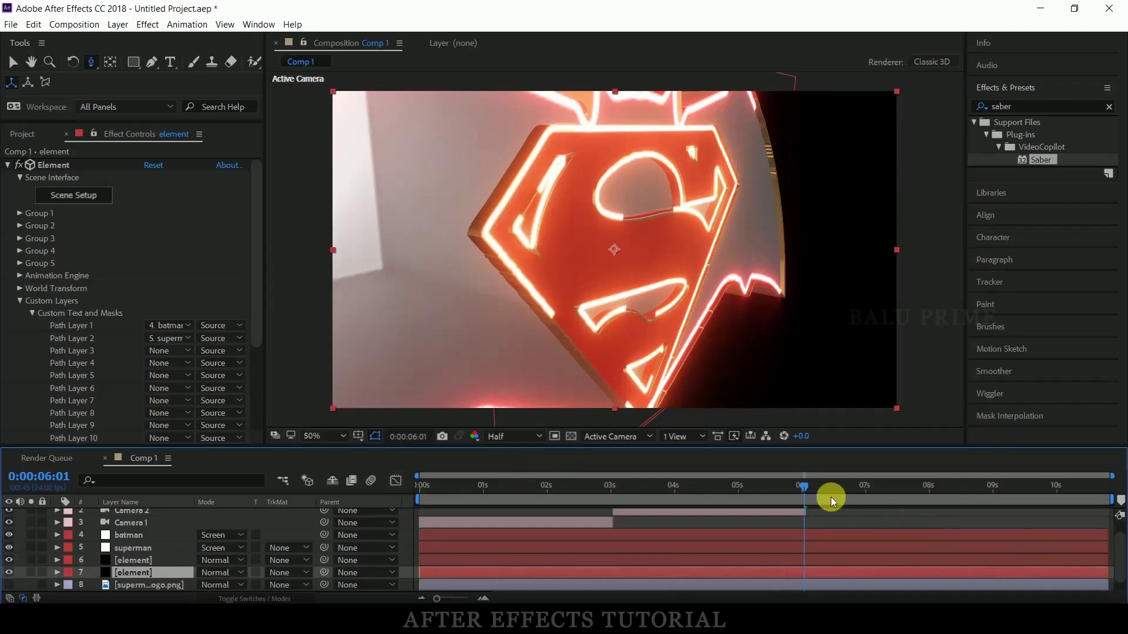
drag(808, 494, 898, 502)
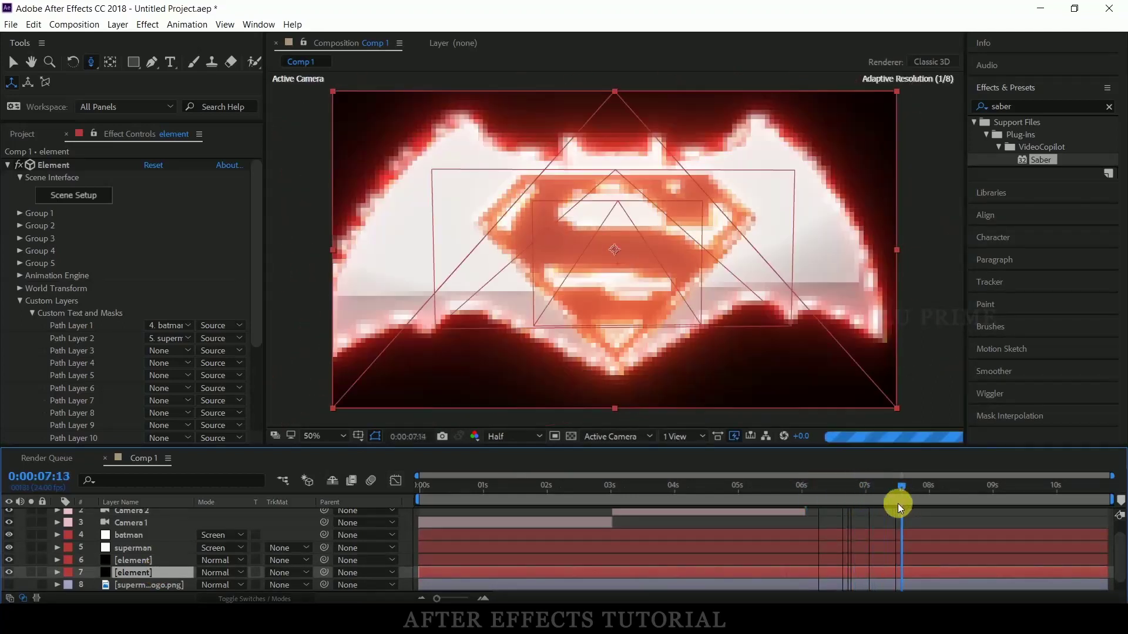
mouse_move(897, 503)
mouse_down()
mouse_move(924, 502)
mouse_move(904, 505)
mouse_up()
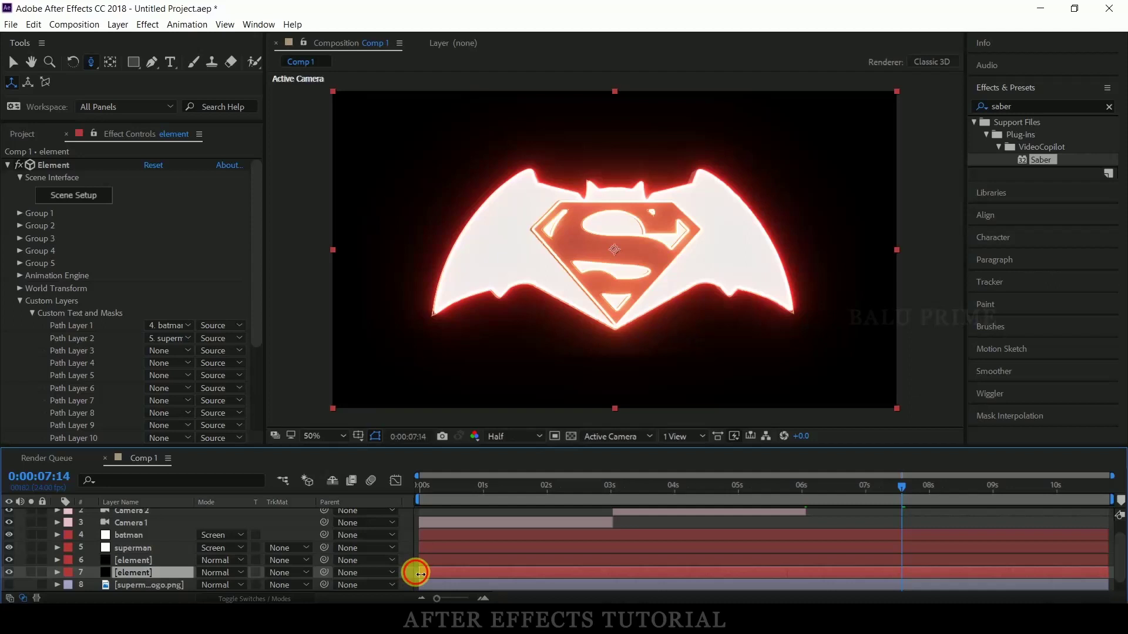
drag(417, 574, 902, 574)
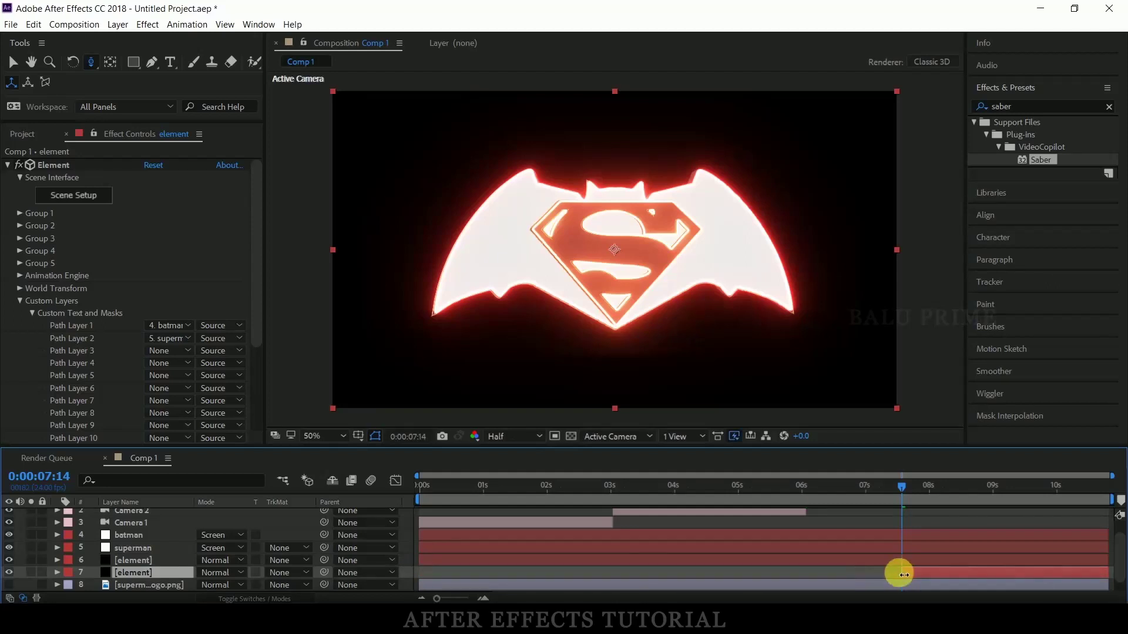
drag(920, 492, 1038, 509)
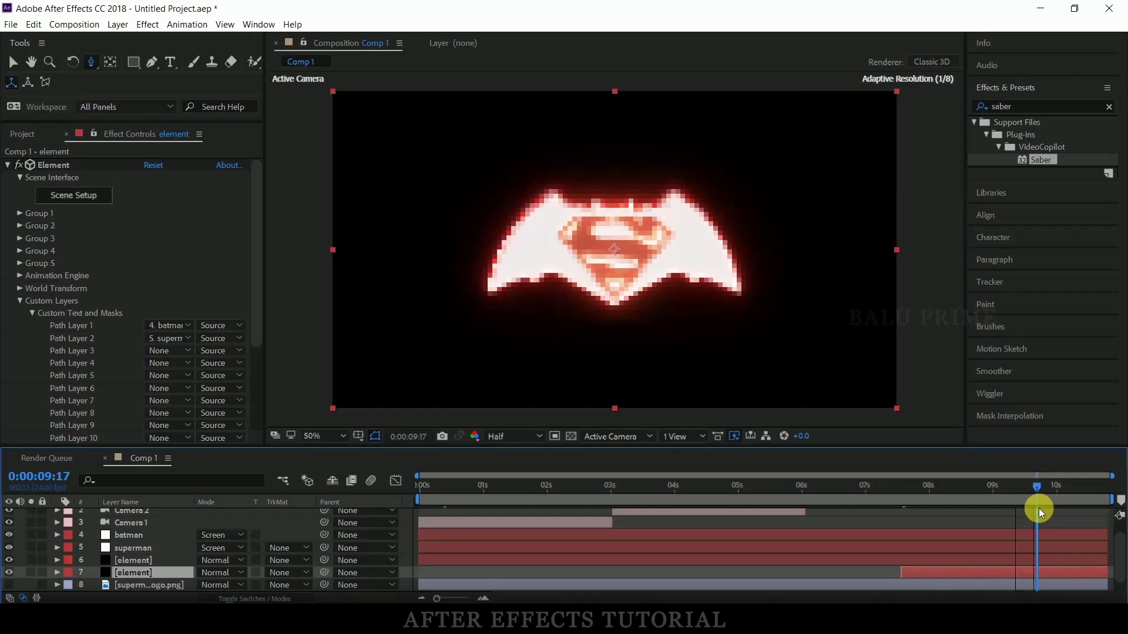
drag(1112, 577, 1038, 577)
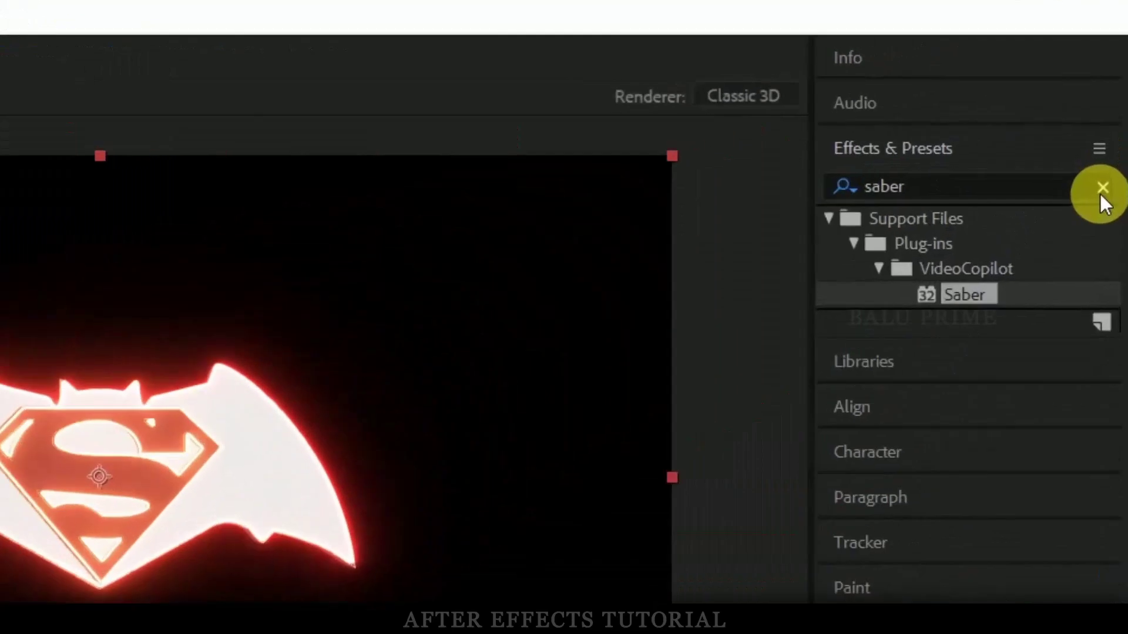
Step: Search 'radial' in Effects & Presets and apply CC Radial Fast Blur to the element copy
click(1109, 106)
click(1007, 197)
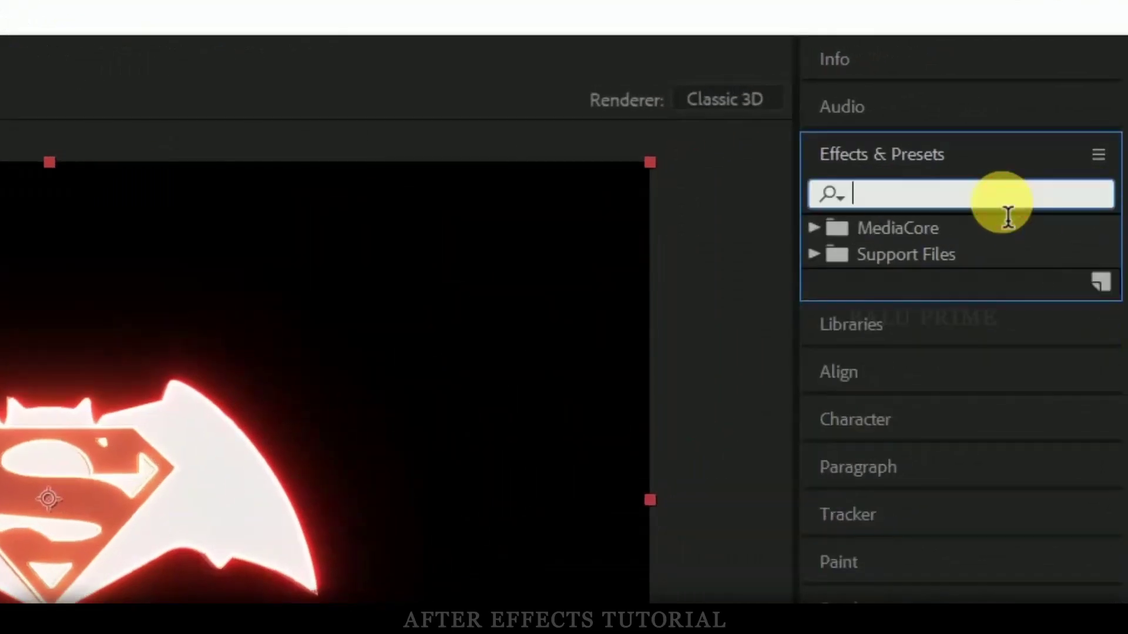
text(radi)
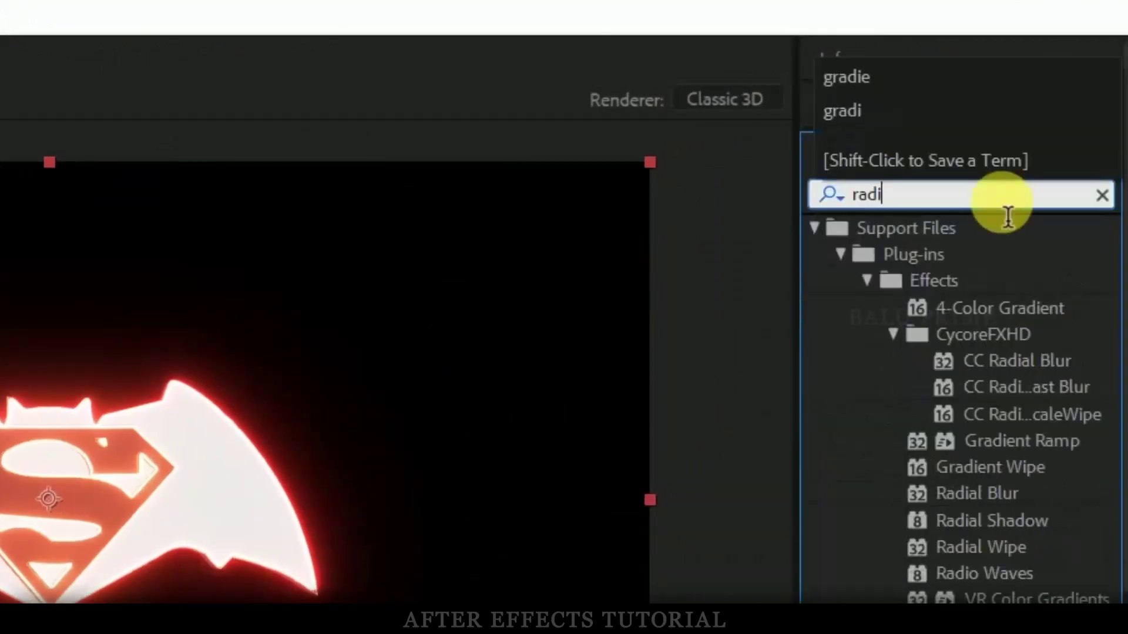
text(al)
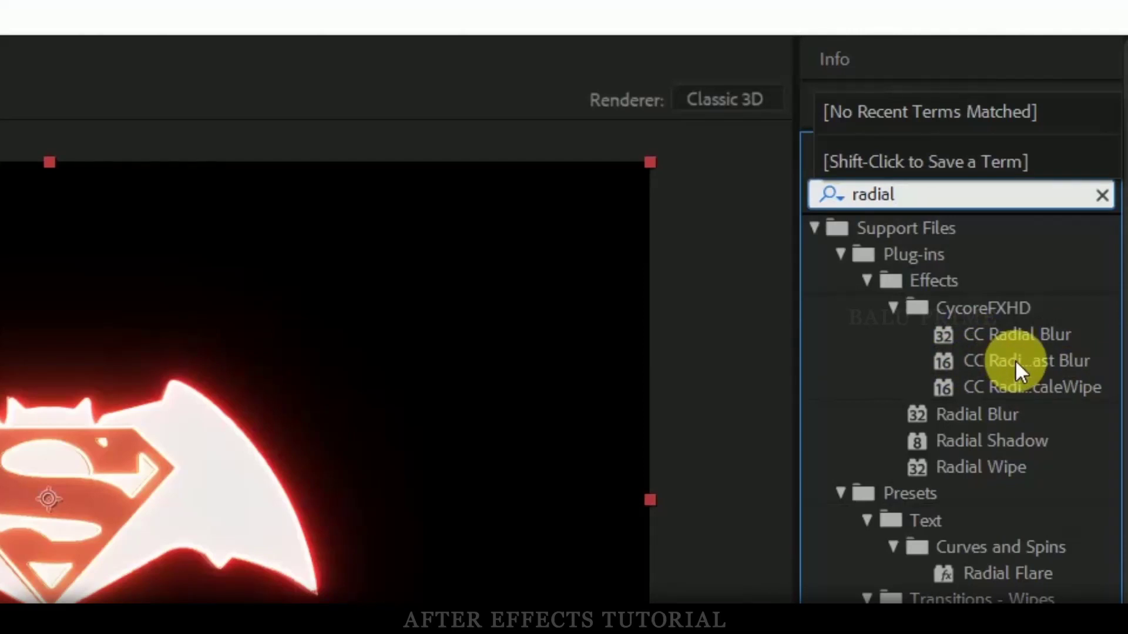
drag(1015, 359, 957, 570)
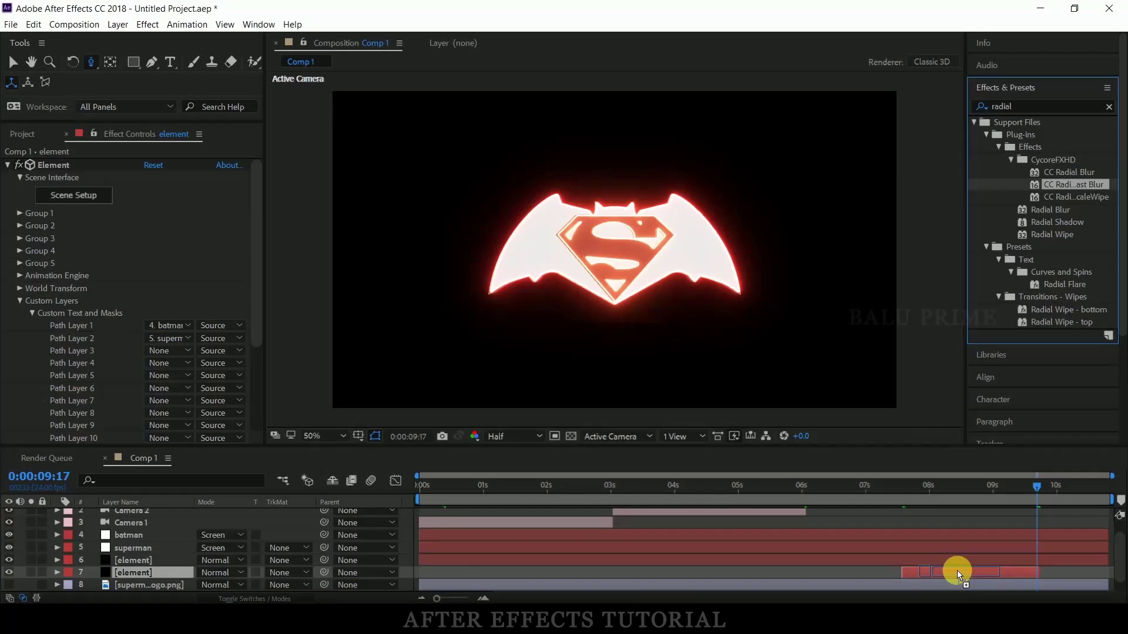
drag(957, 570, 957, 570)
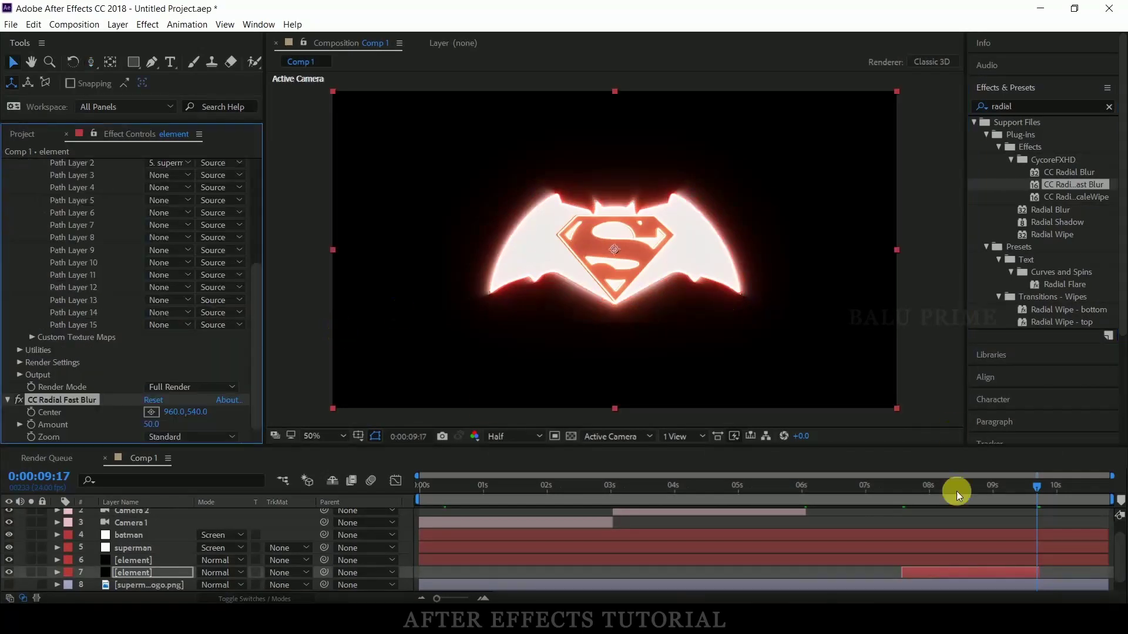
drag(1018, 493, 899, 527)
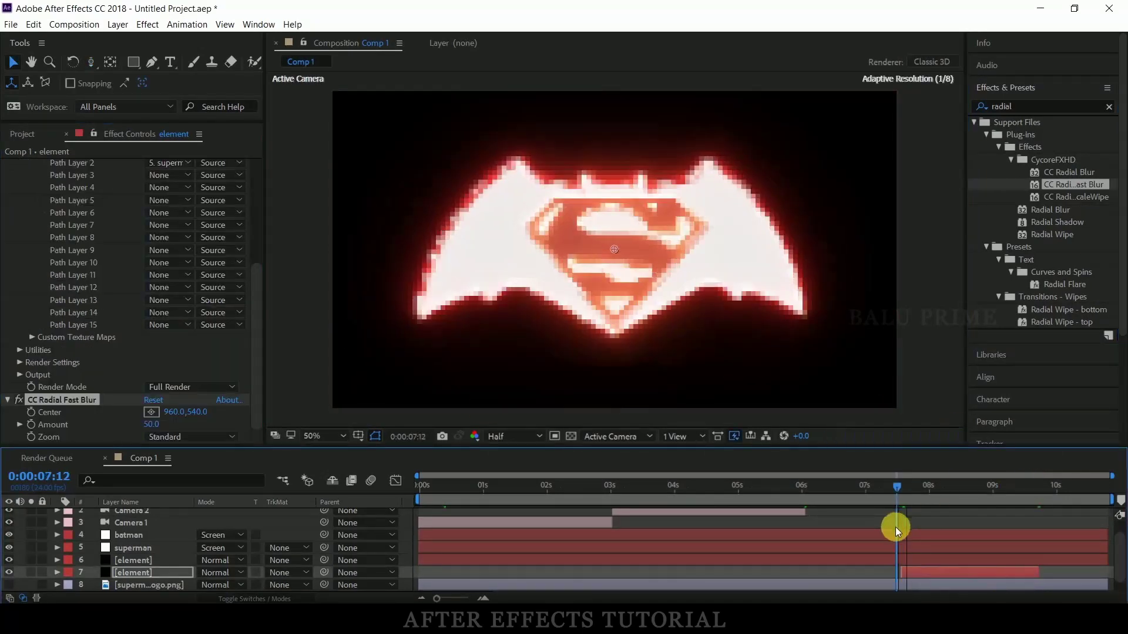
Step: Keyframe the radial blur Amount at 0 at 0:00:07:14 and 100 at 0:00:08:16
drag(899, 527, 900, 528)
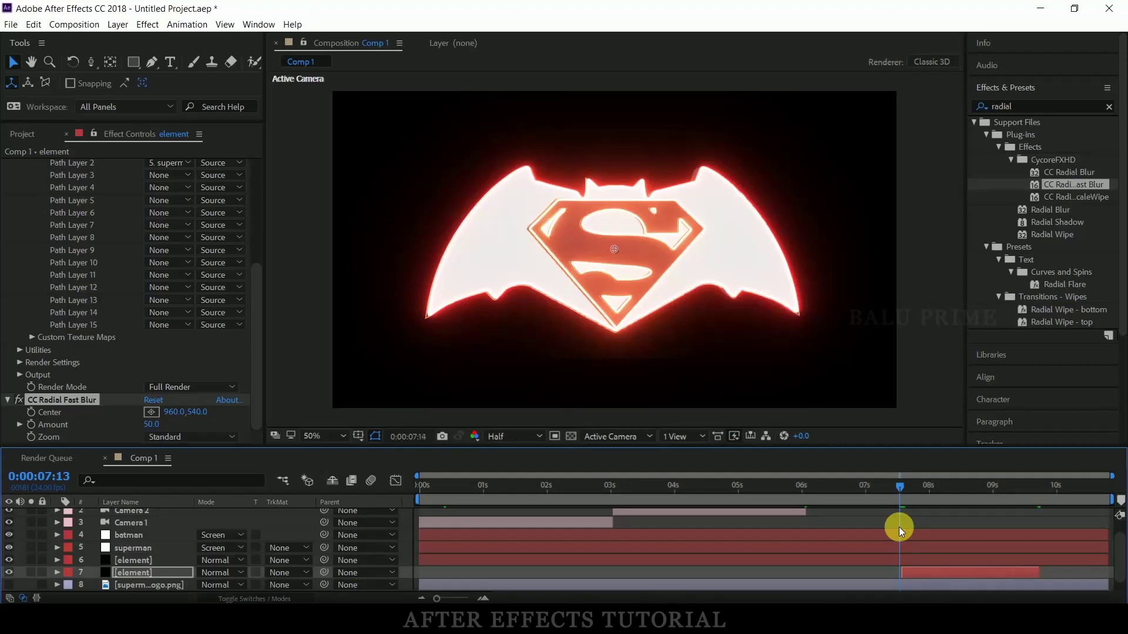
click(918, 572)
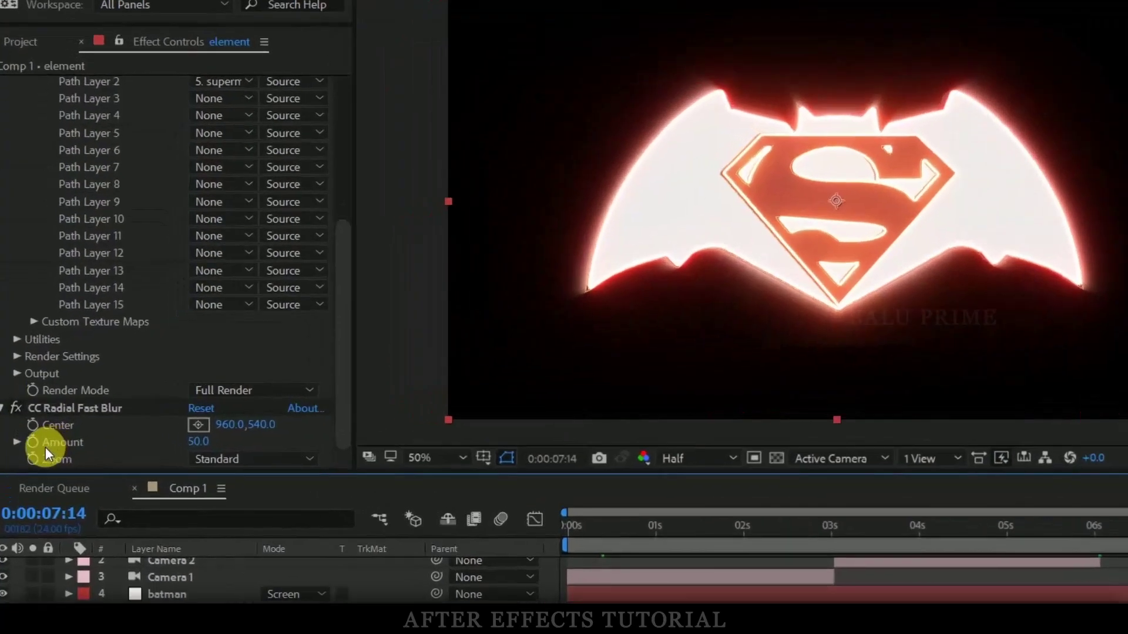
click(29, 444)
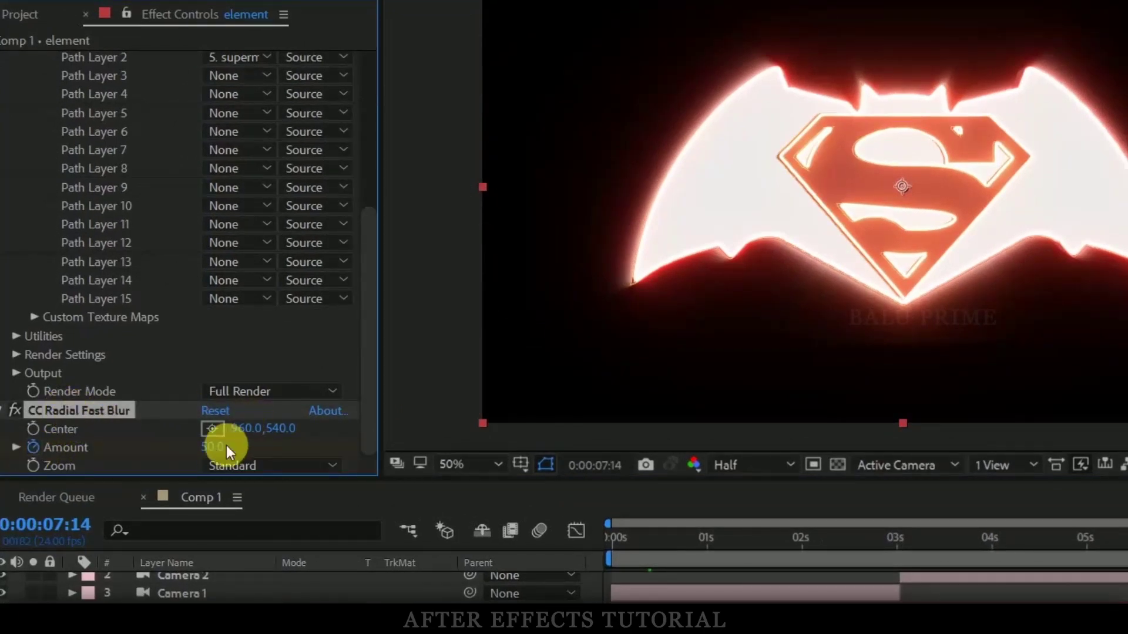
drag(212, 447, 12, 453)
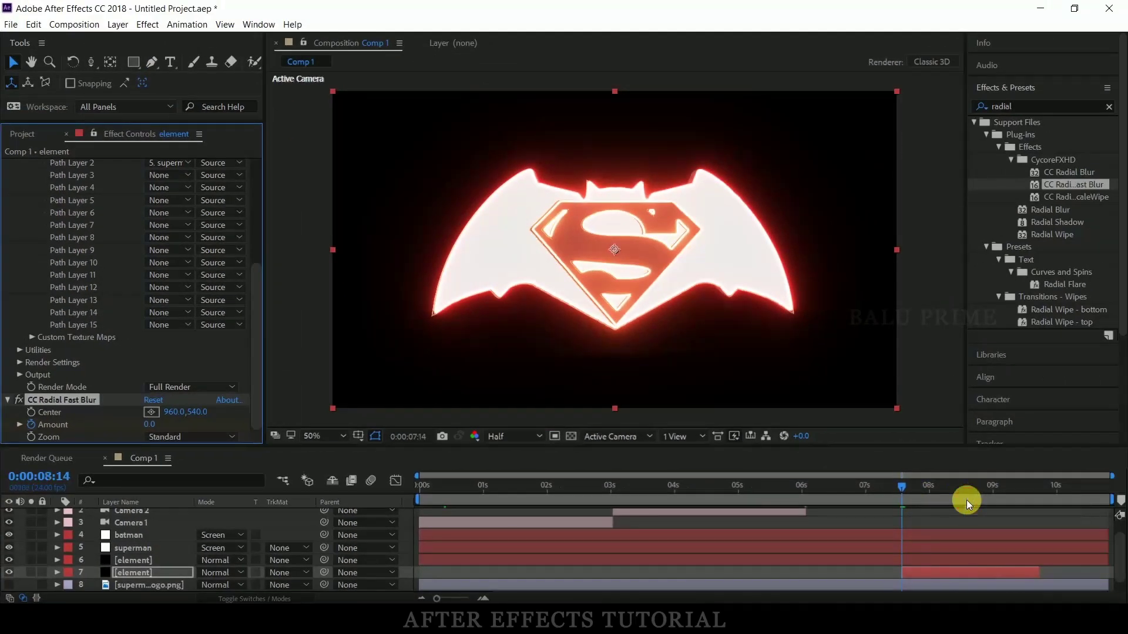
drag(966, 499, 971, 489)
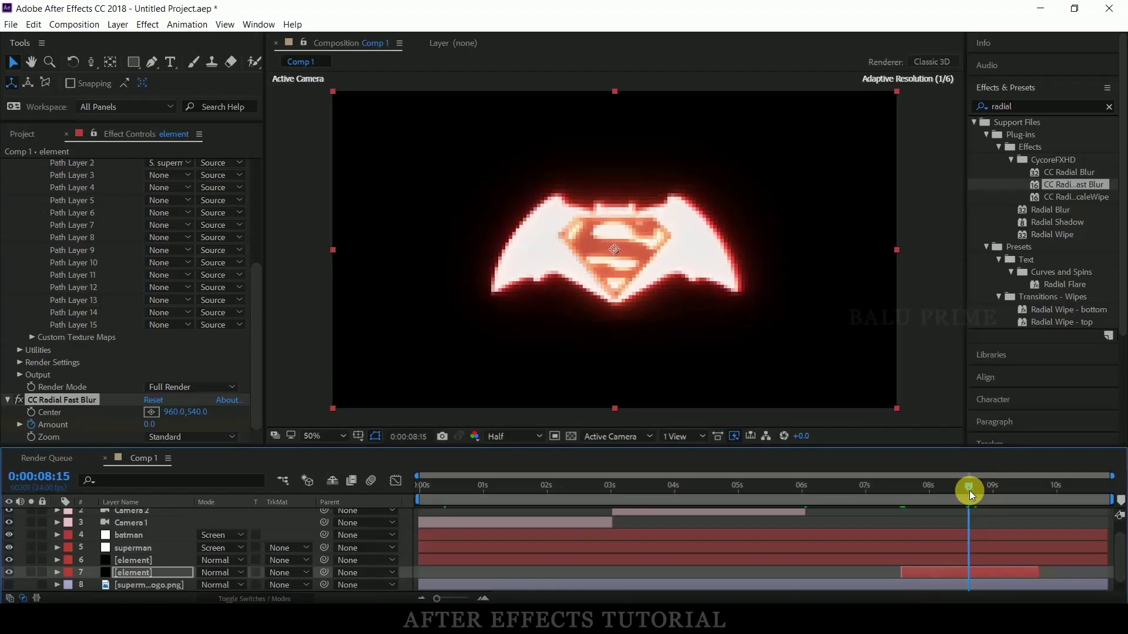
click(154, 425)
click(903, 417)
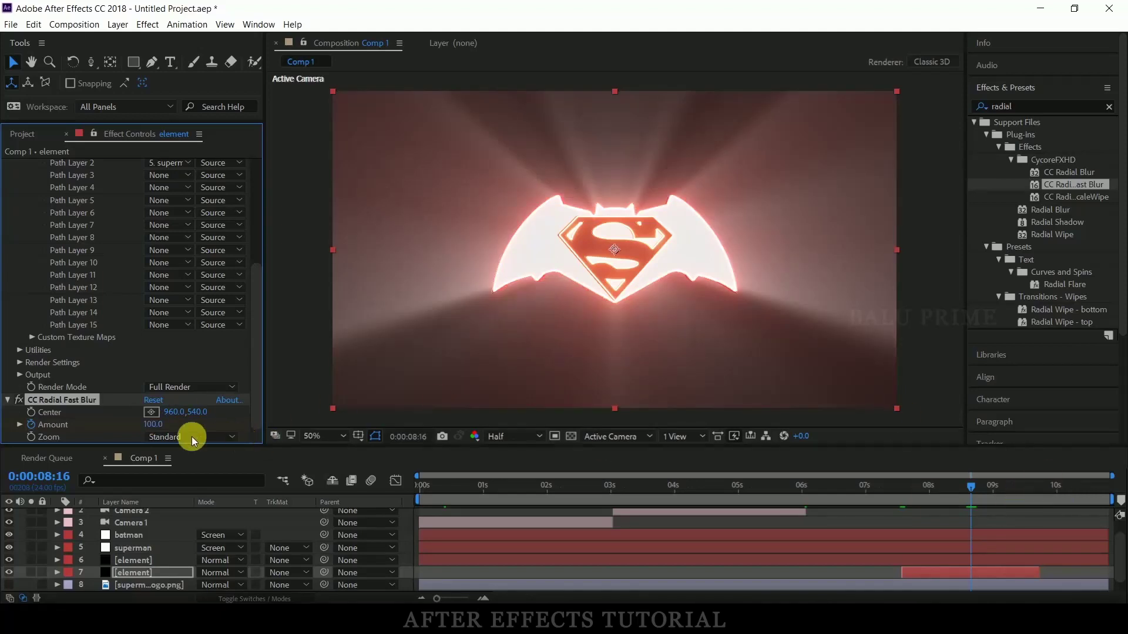
Step: Try the Brightest zoom mode, keep Standard, and move the time to about 0:00:09:15
click(180, 436)
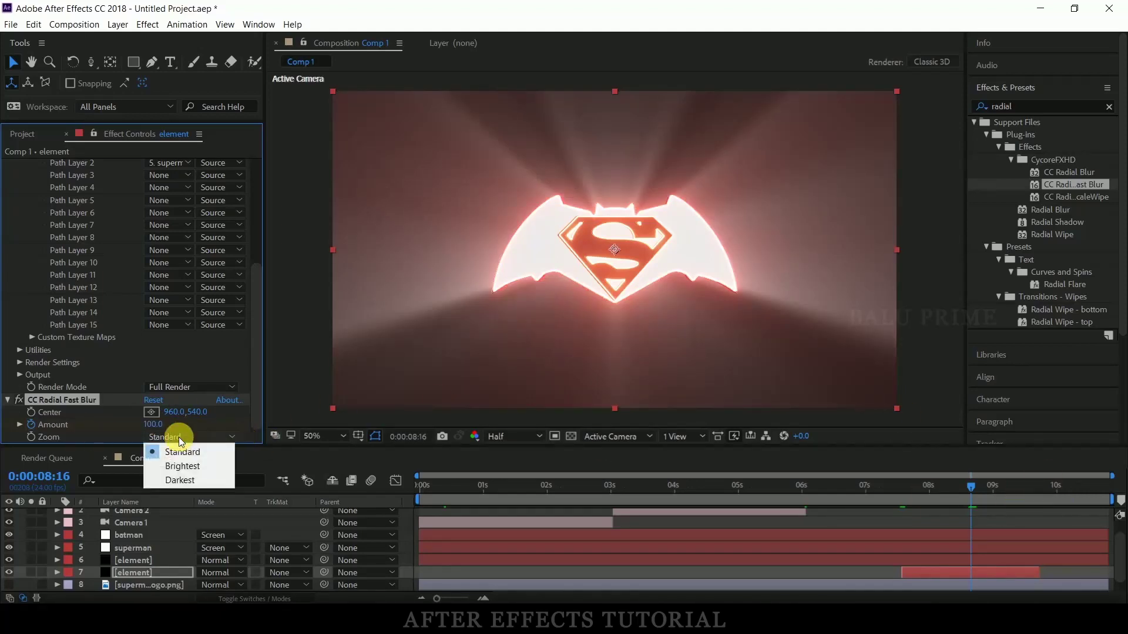
click(190, 467)
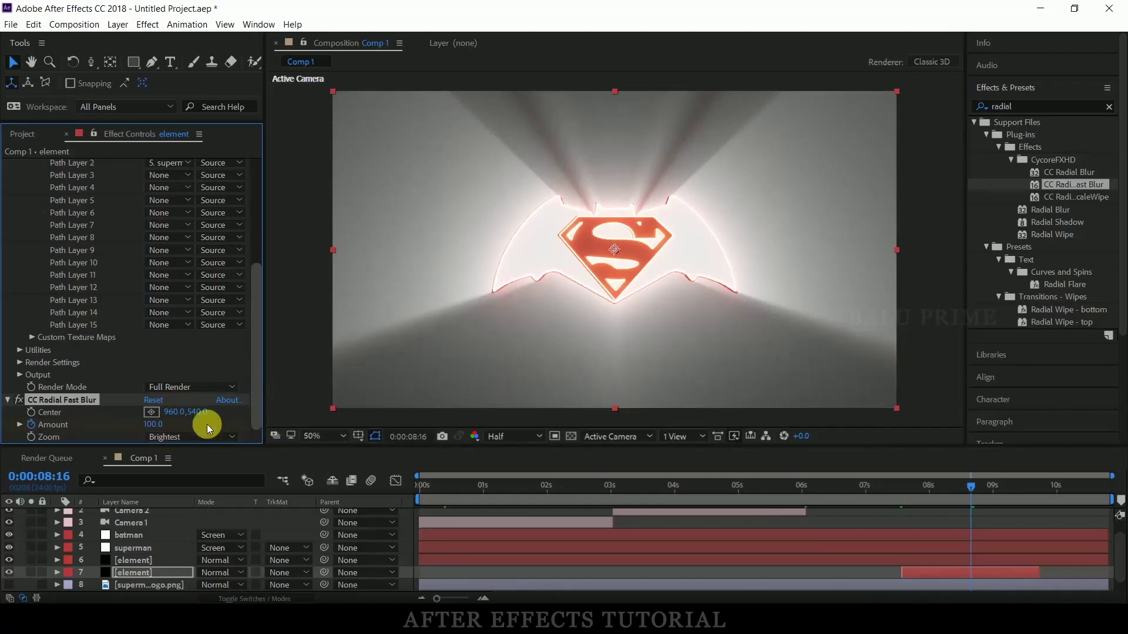
click(187, 435)
click(175, 455)
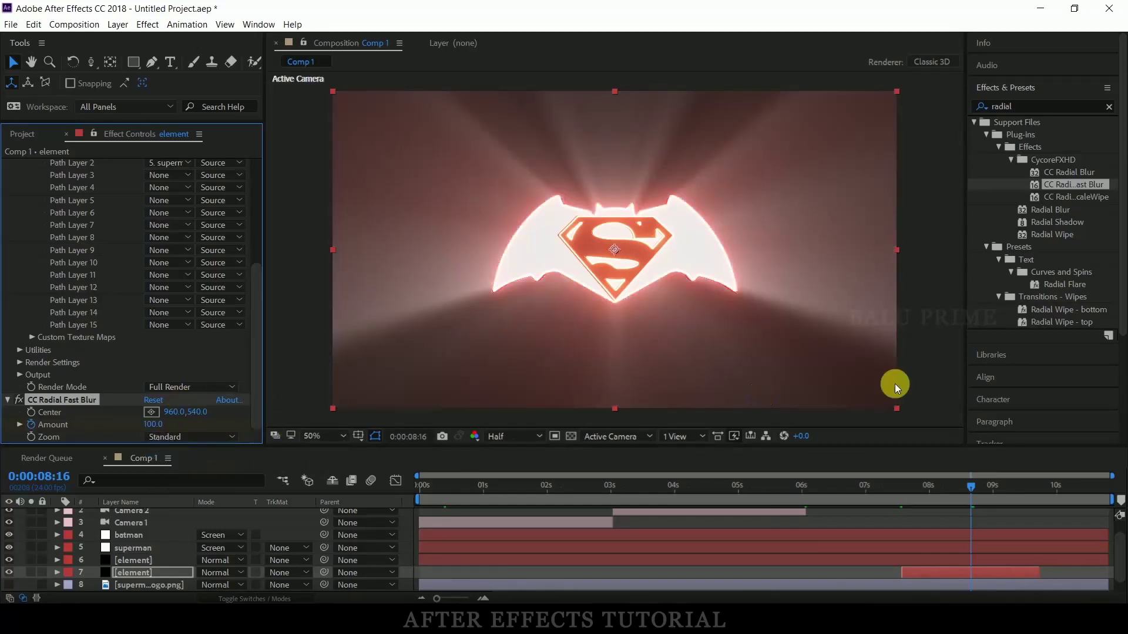
drag(970, 502, 1036, 495)
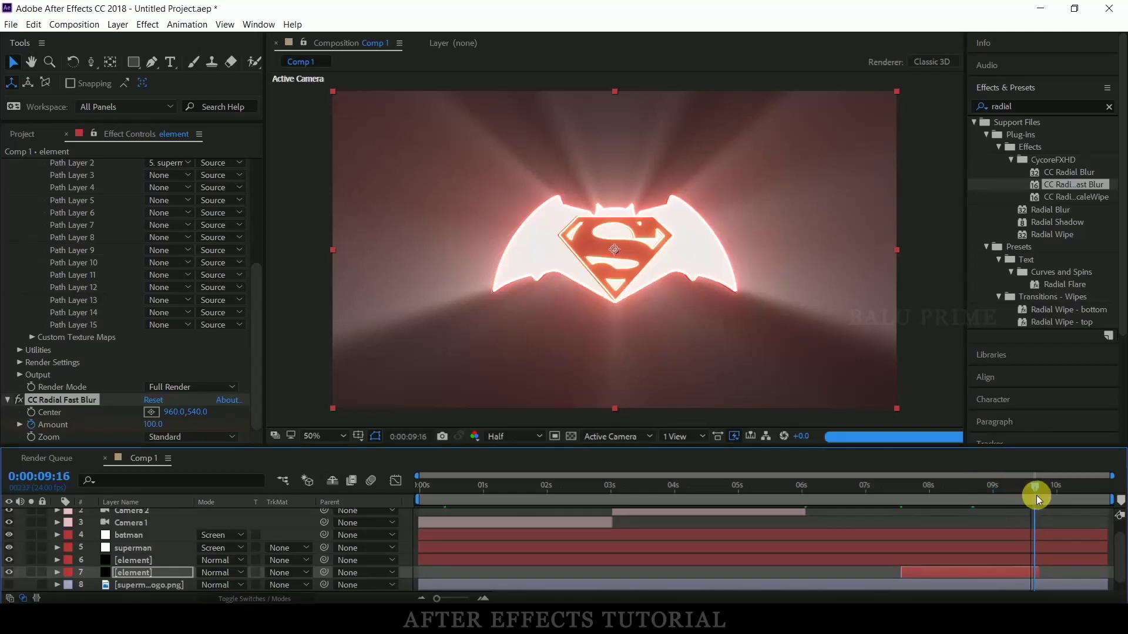
click(1022, 566)
Step: At about 0:00:09:17 drop the element copy's radial blur Amount back to 0
key(space)
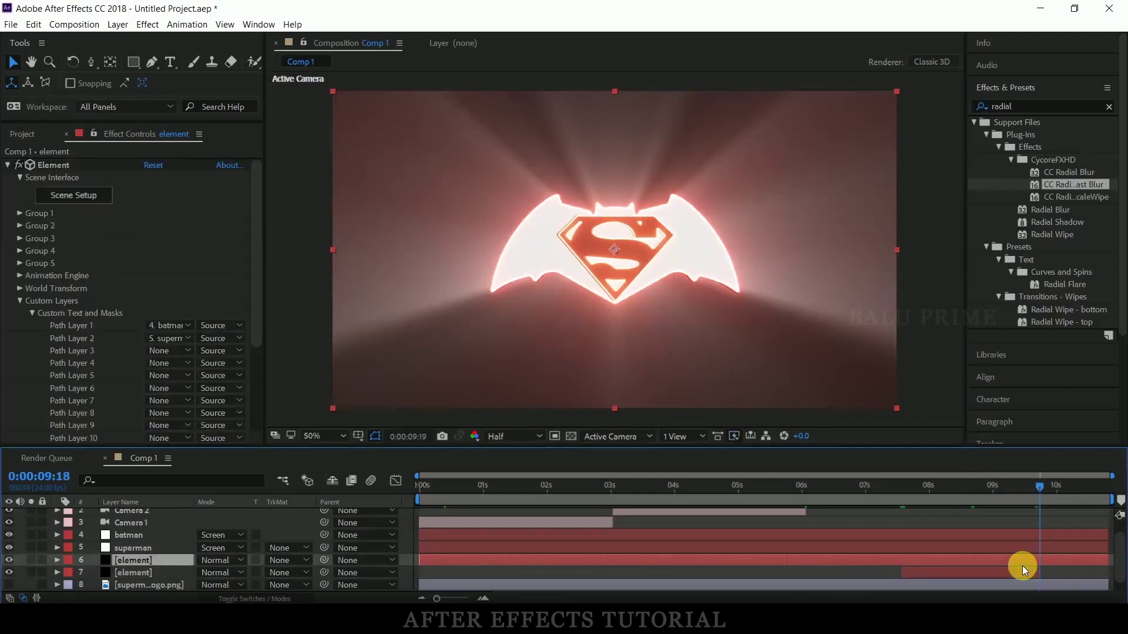
key(Page_Up)
key(Page_Up)
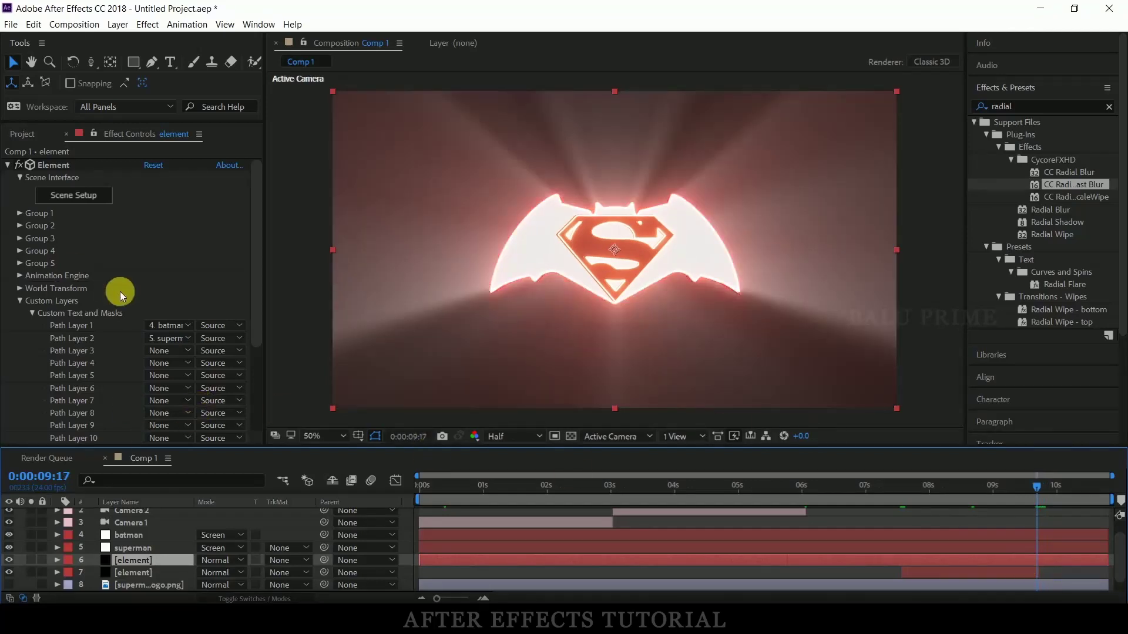
scroll(120, 291, down, 5)
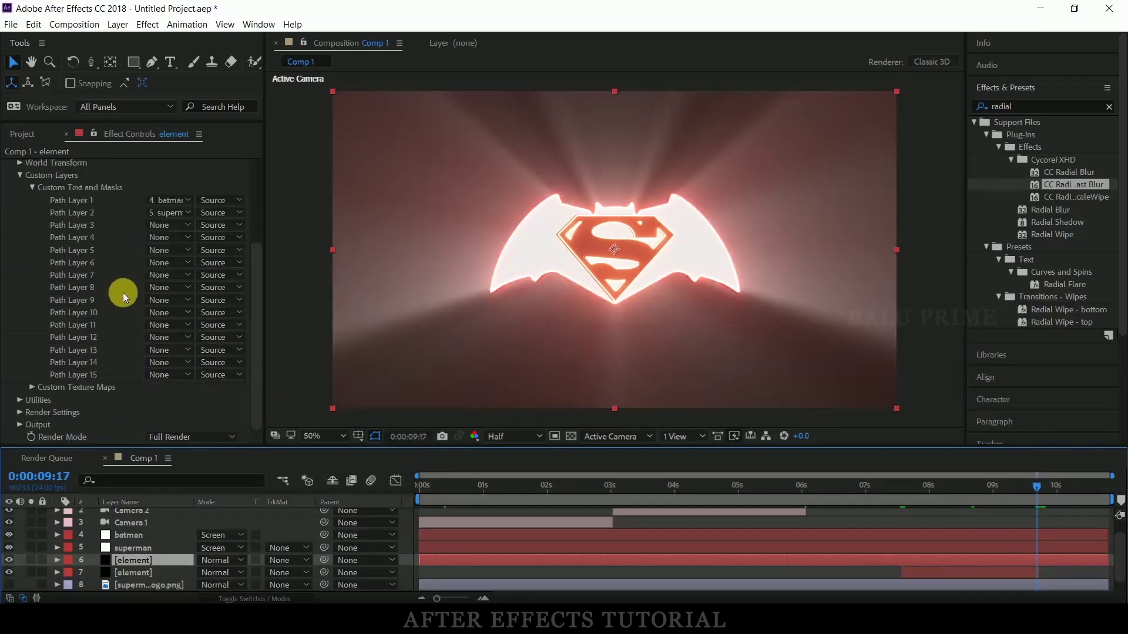
click(945, 570)
scroll(167, 379, down, 3)
scroll(168, 397, down, 5)
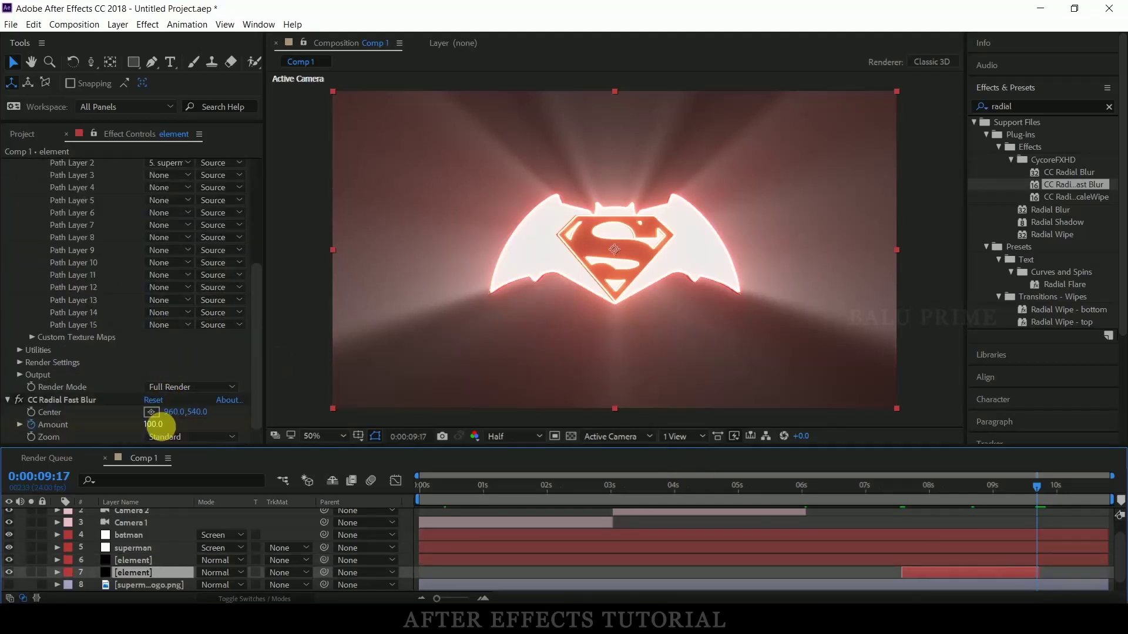
drag(163, 427, 72, 399)
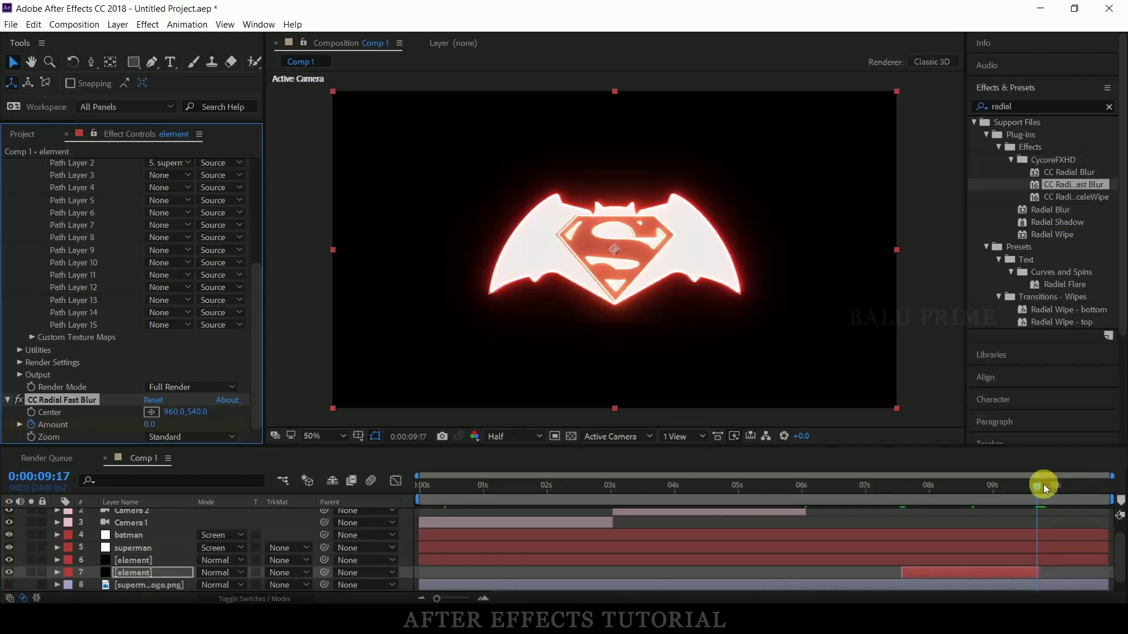
Step: Preview the radial blur burst from just before it starts, stopping at 0:00:07:00
drag(1010, 488, 902, 494)
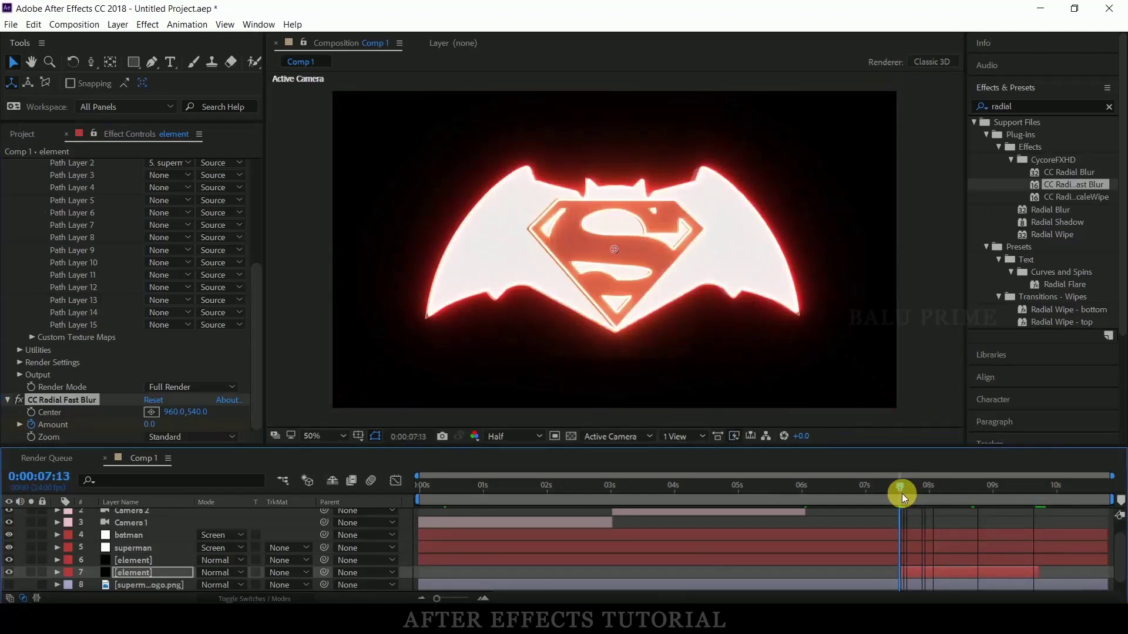
key(space)
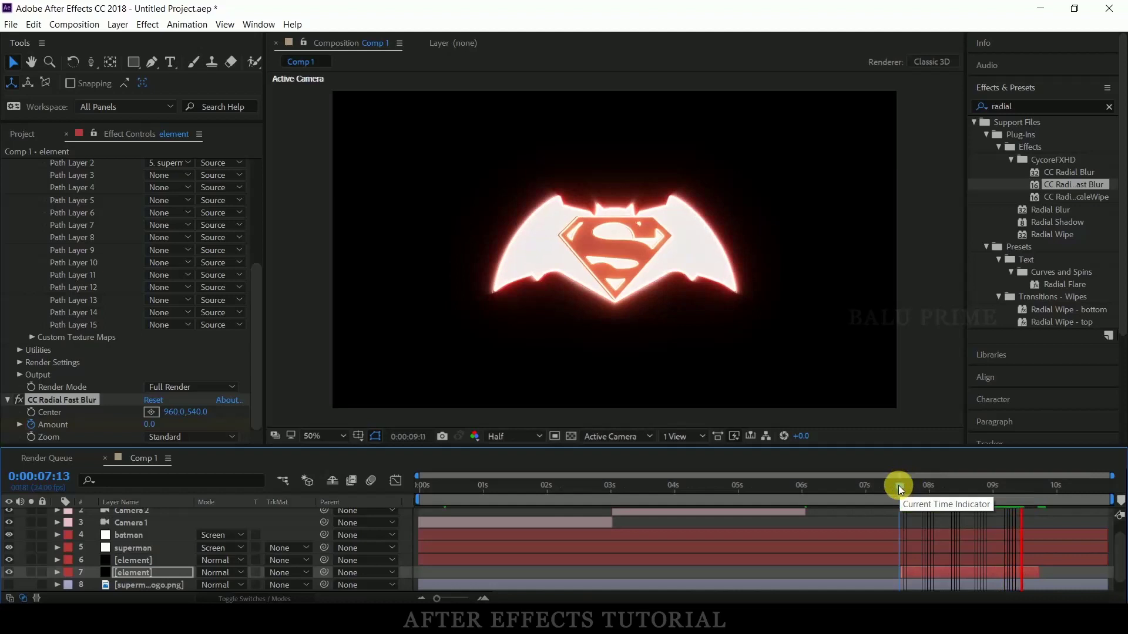
drag(897, 485, 864, 486)
Step: Select the batman and superman layers and move the time to 0:00:08:00
scroll(157, 514, down, 1)
click(137, 525)
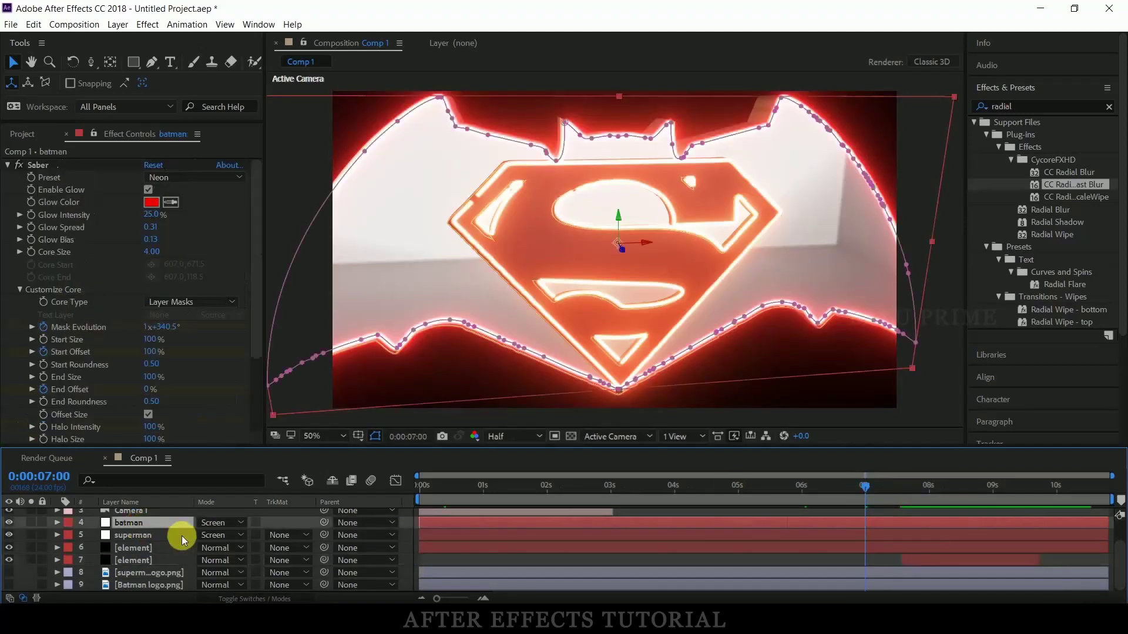
shift+click(134, 535)
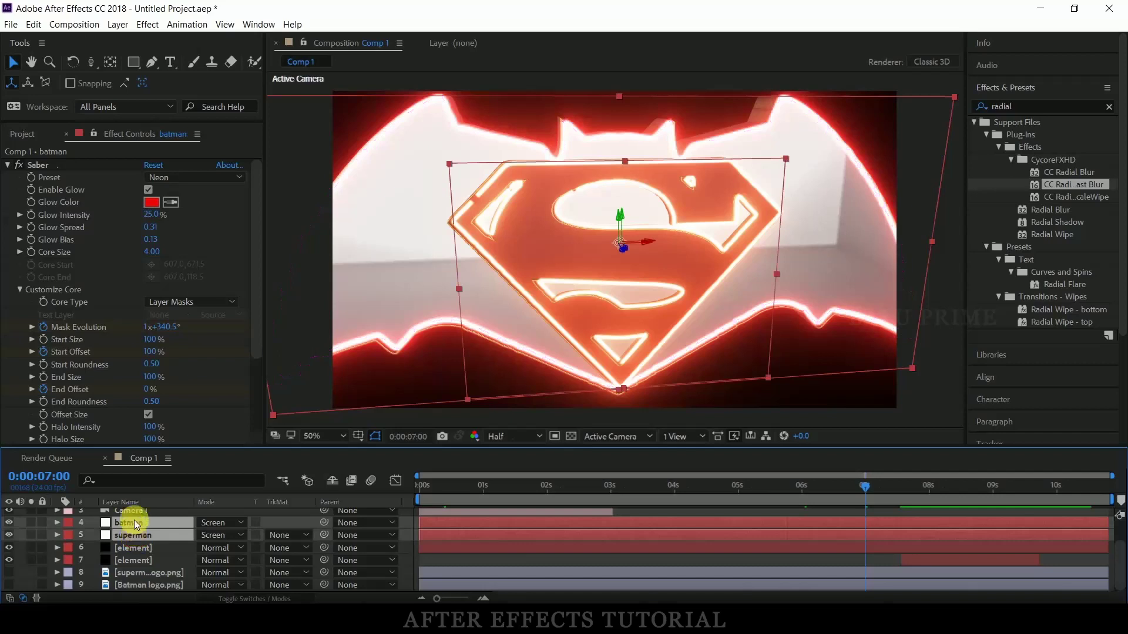
drag(871, 489, 929, 499)
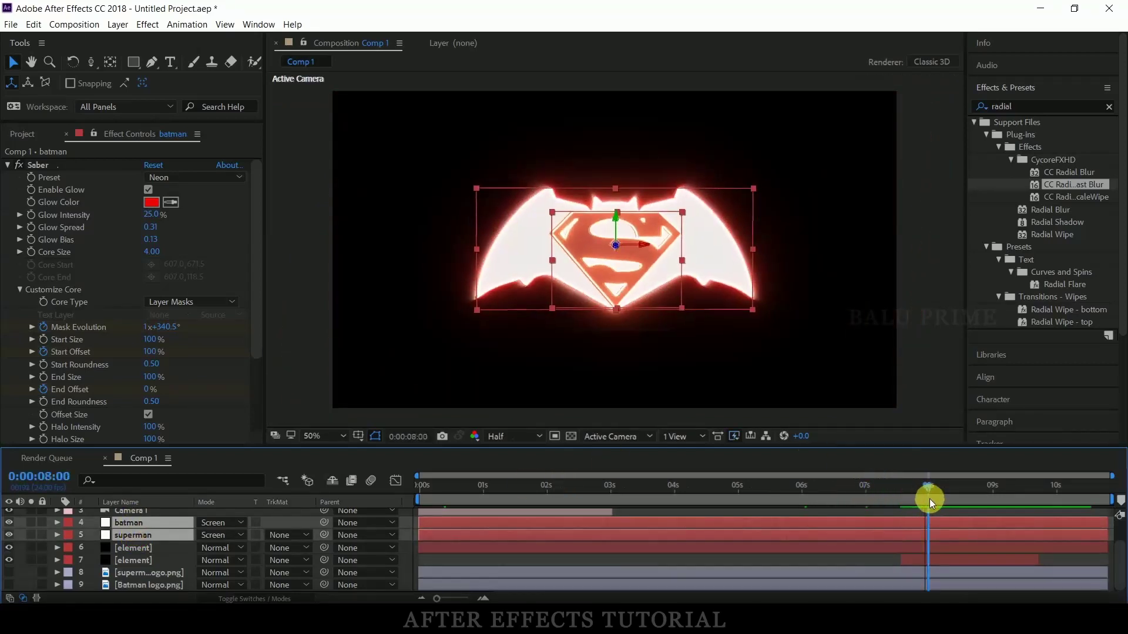
click(139, 523)
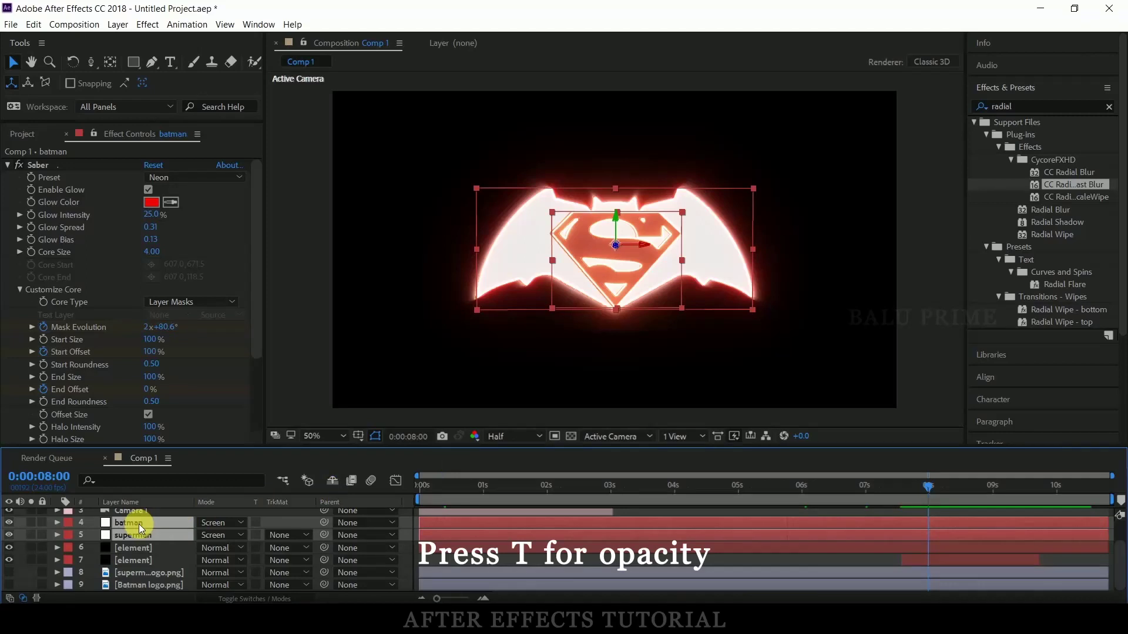
Step: Keyframe batman and superman Opacity at 8:00, fading to 0% by 0:00:08:05, then check at 9:15
key(t)
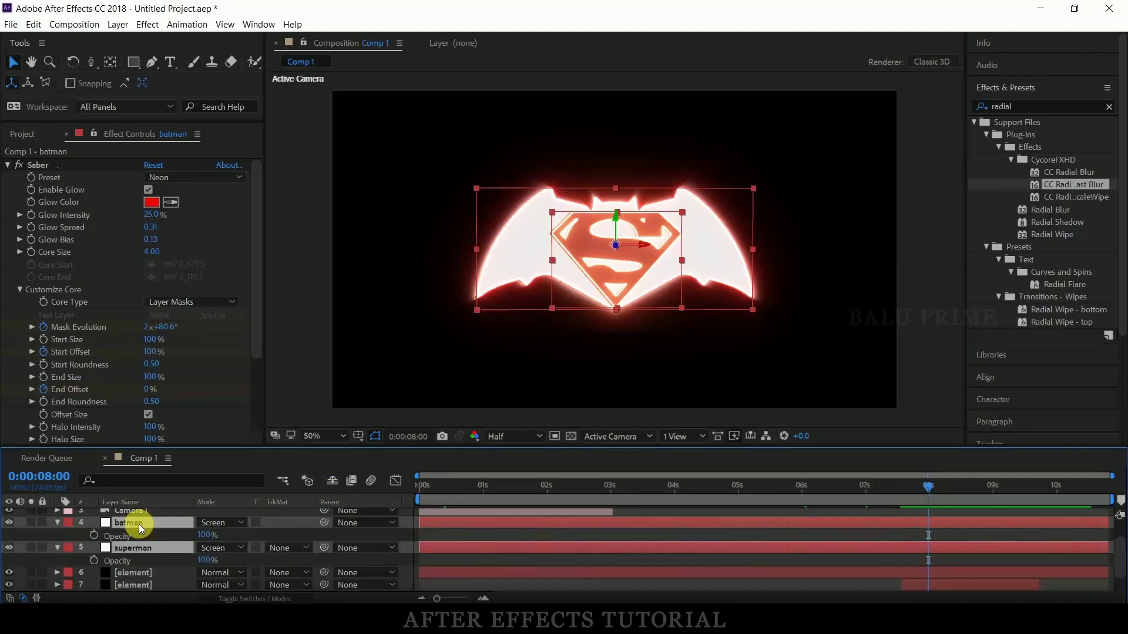
click(94, 535)
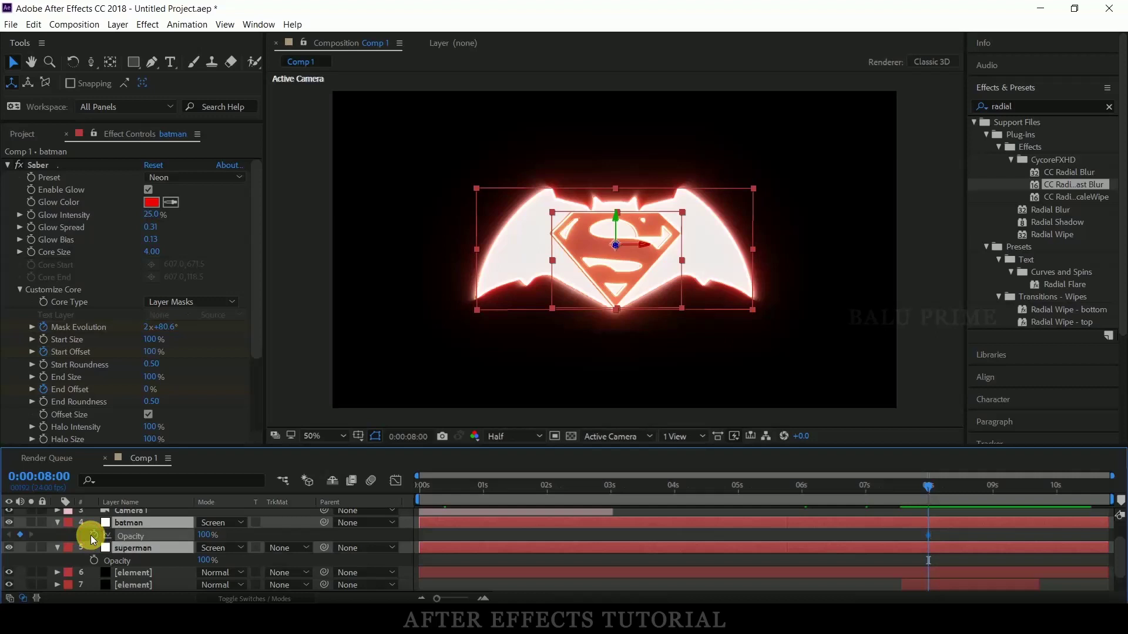
drag(930, 485, 974, 491)
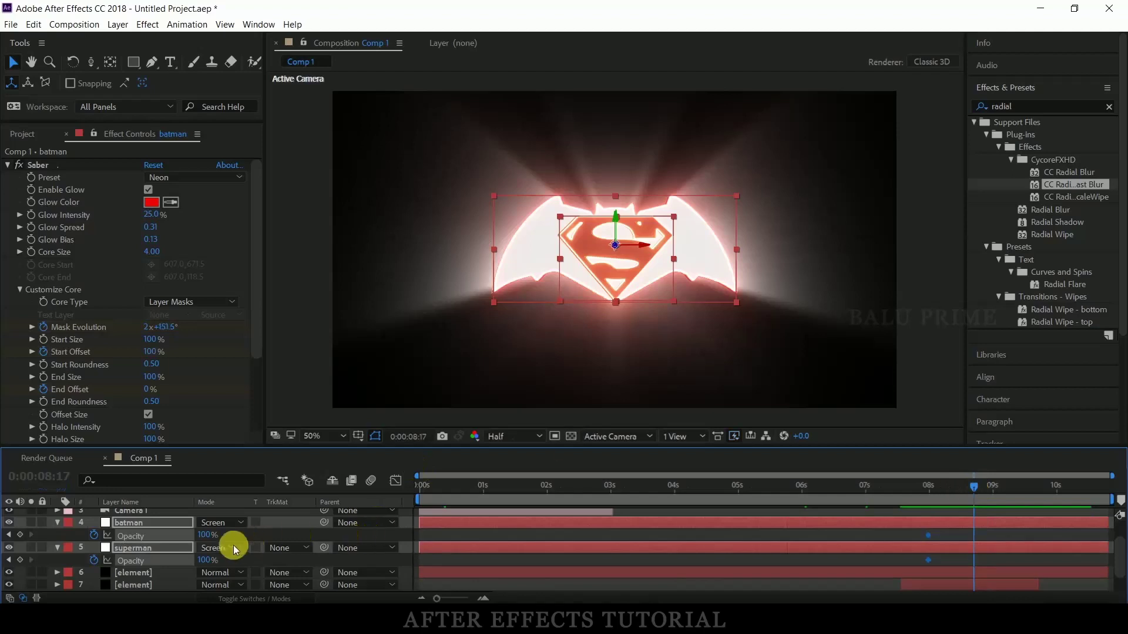
drag(213, 558, 130, 561)
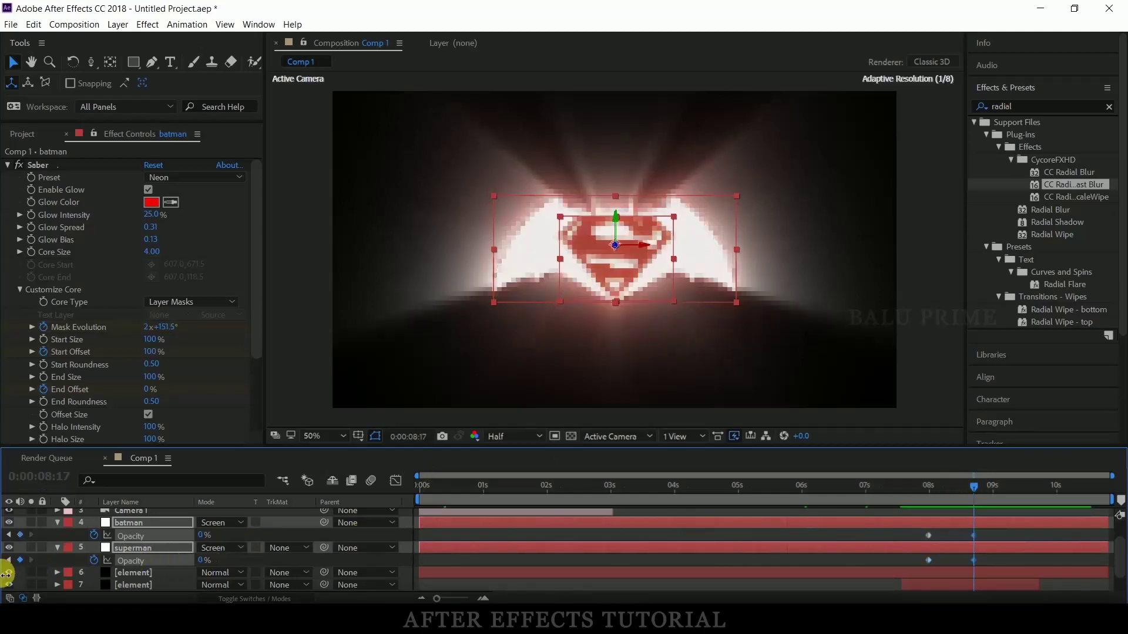
drag(978, 498, 1032, 496)
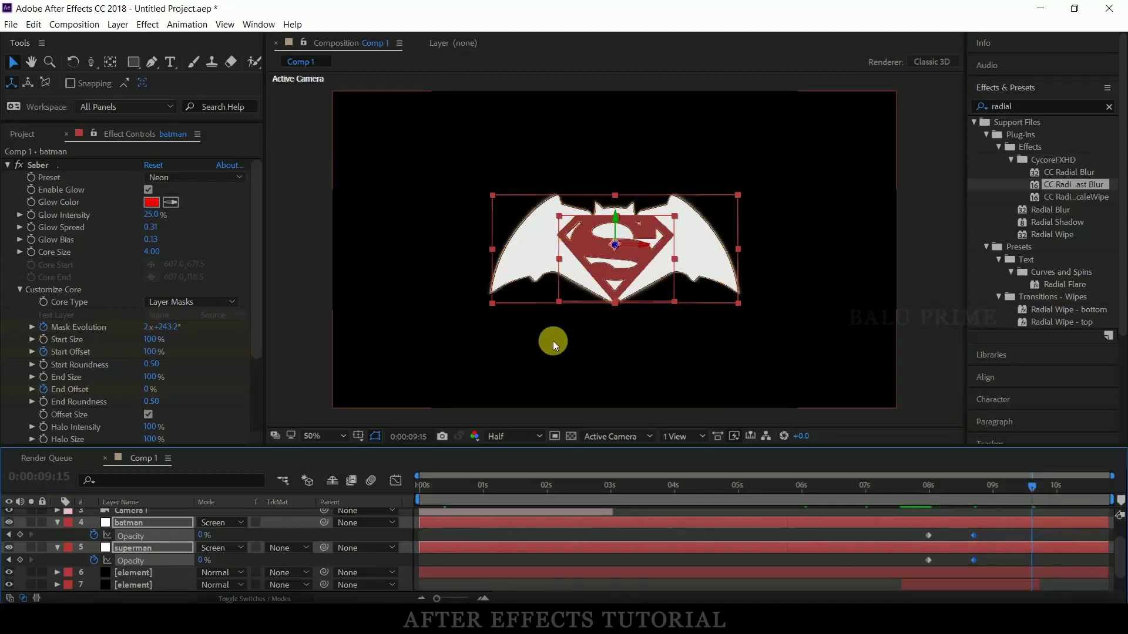
Step: Collapse the batman and superman layers' properties
click(58, 522)
click(55, 540)
click(57, 516)
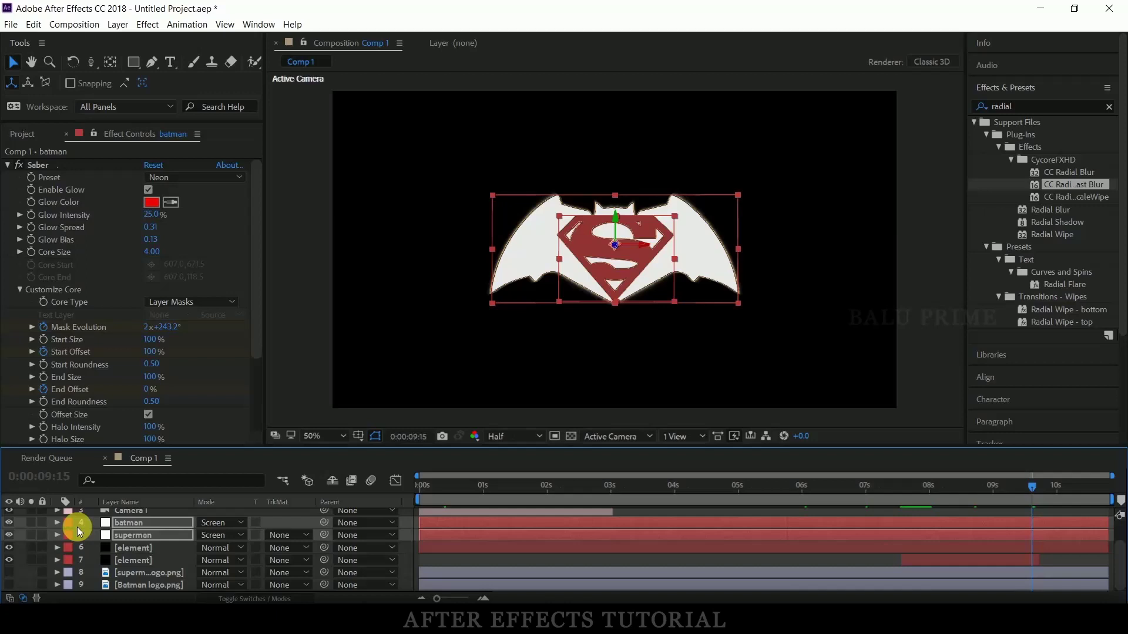
Step: Import particles.mp4 from the b vs superman folder into the Project panel
mouse_move(380, 624)
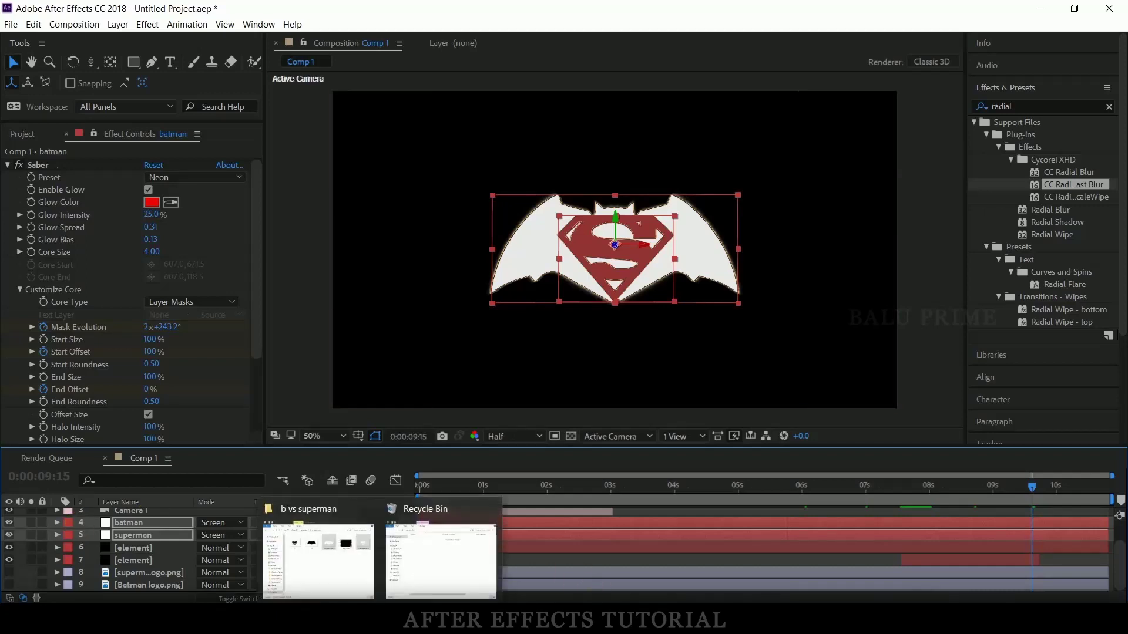
click(27, 135)
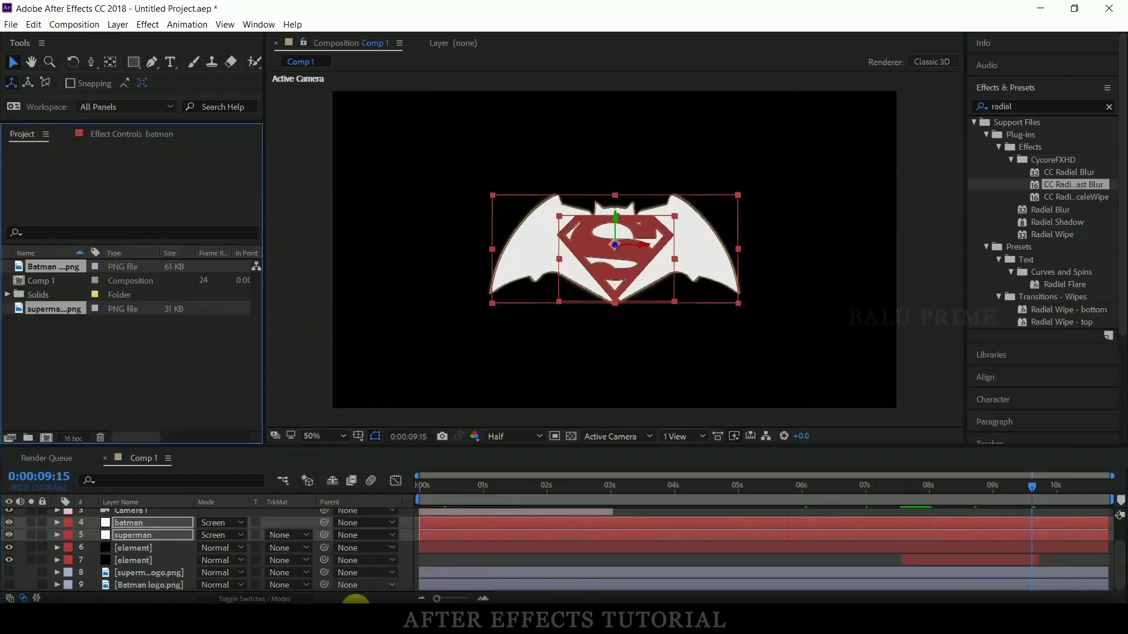
click(354, 561)
mouse_move(762, 259)
mouse_down()
mouse_move(411, 396)
mouse_move(120, 389)
mouse_up()
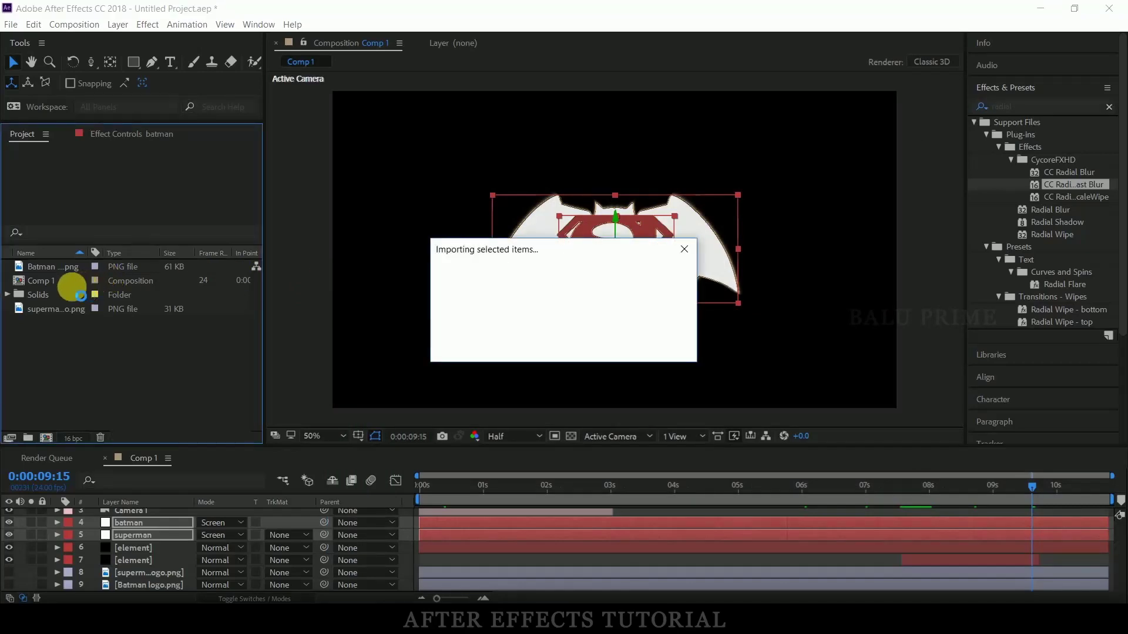
Step: Place particles.mp4 in Comp 1 just below superman and set its blend mode to Screen
mouse_move(54, 295)
mouse_down()
mouse_move(135, 496)
mouse_move(146, 577)
mouse_up()
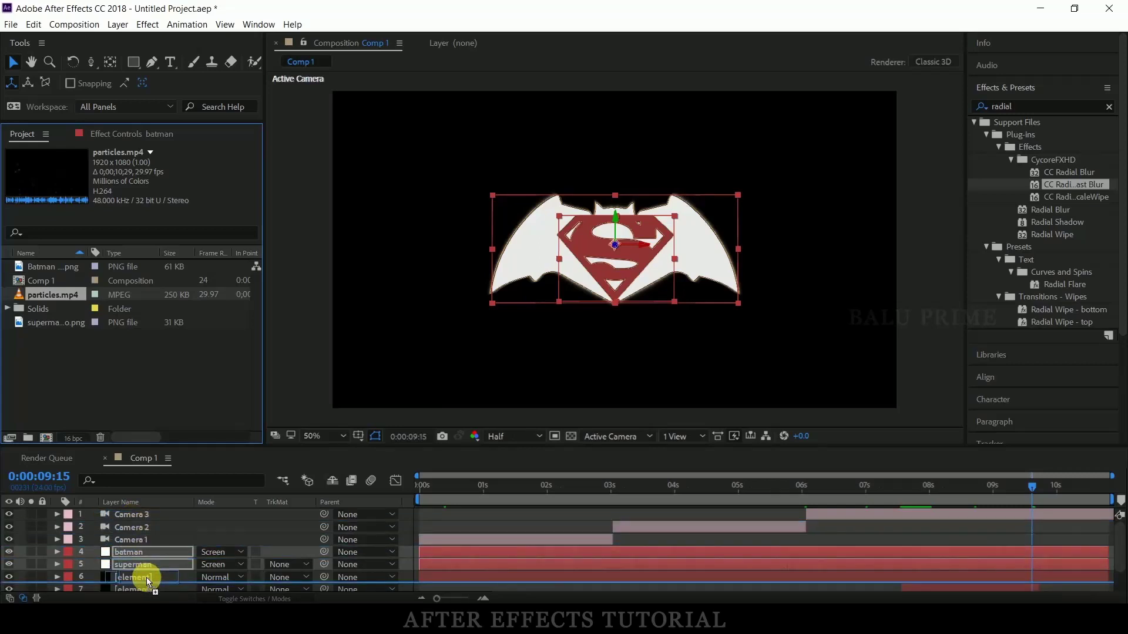
drag(146, 577, 137, 579)
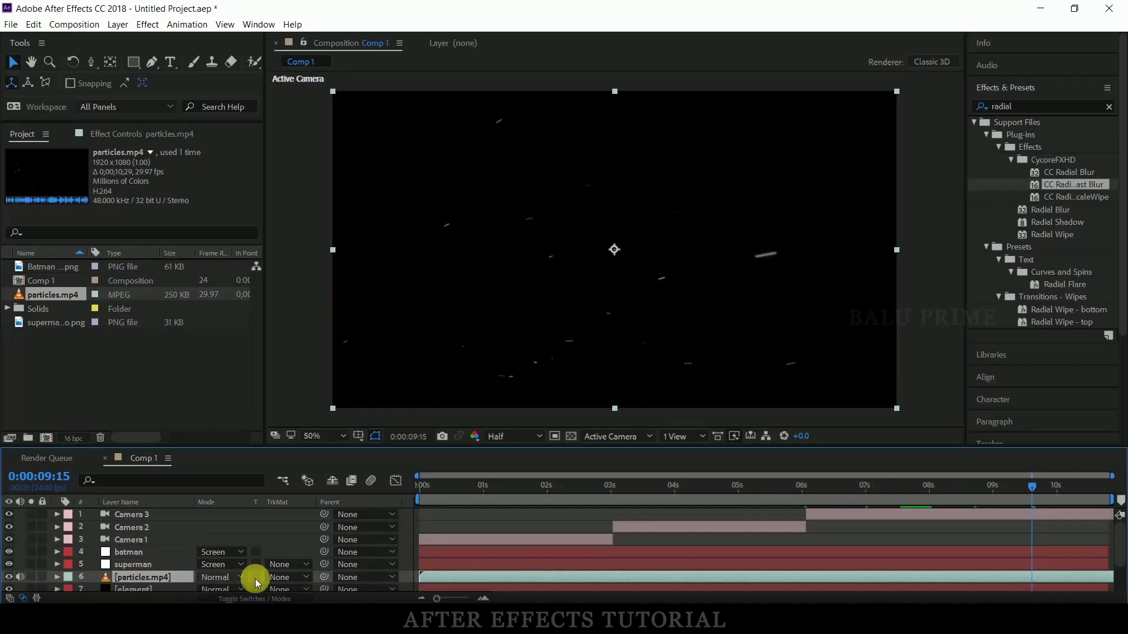
click(201, 581)
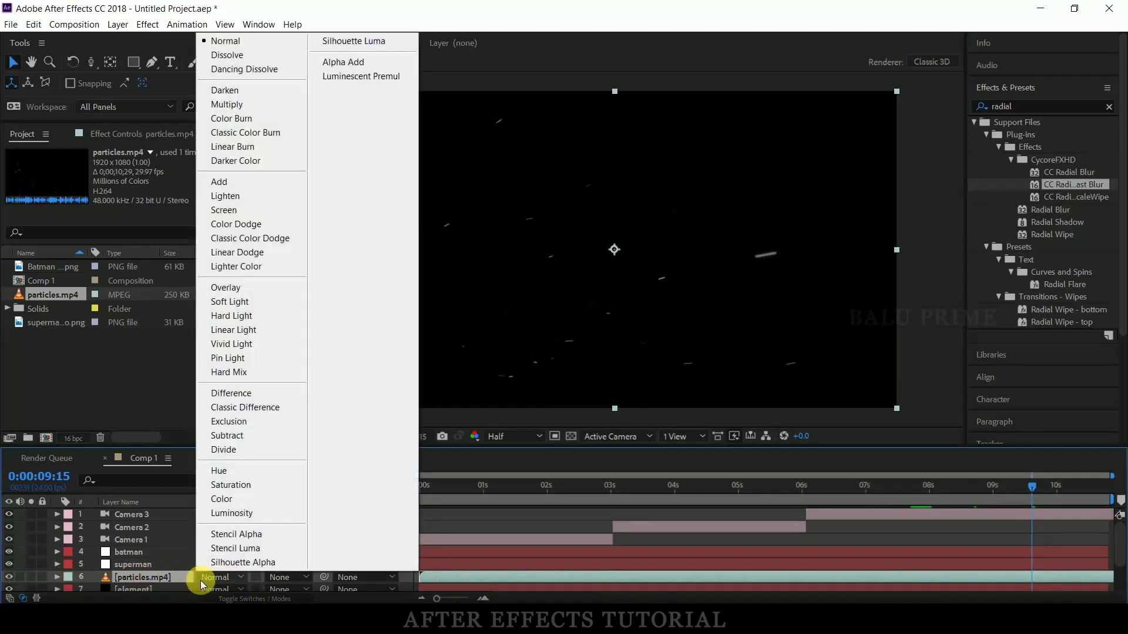
click(289, 207)
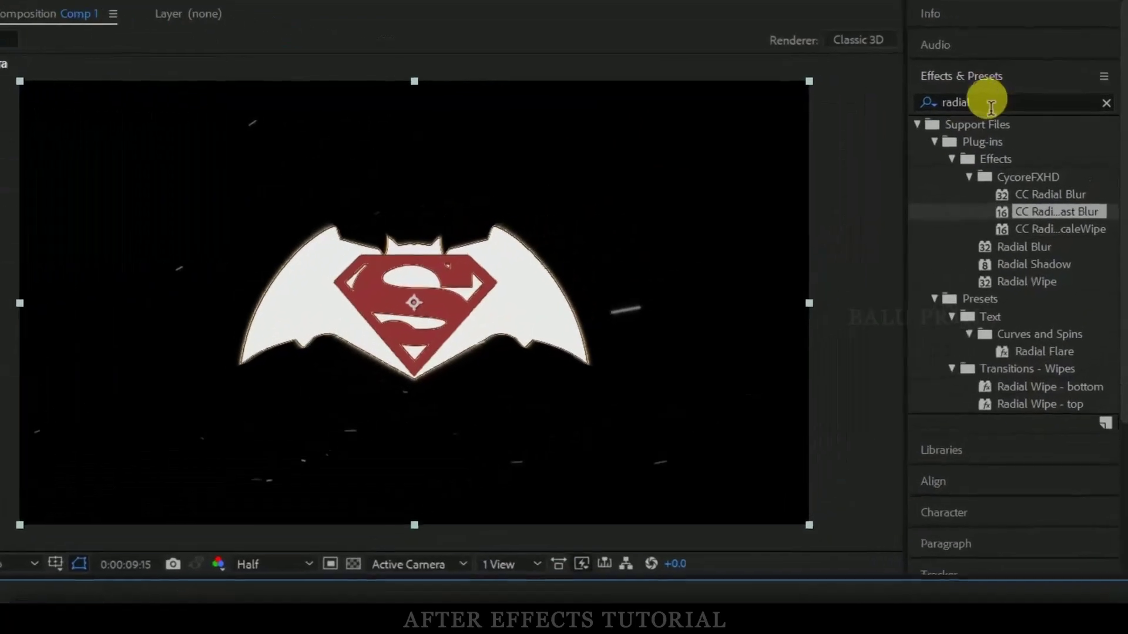
Step: Apply a Curves effect to particles.mp4 and raise the Red channel curve
click(1025, 106)
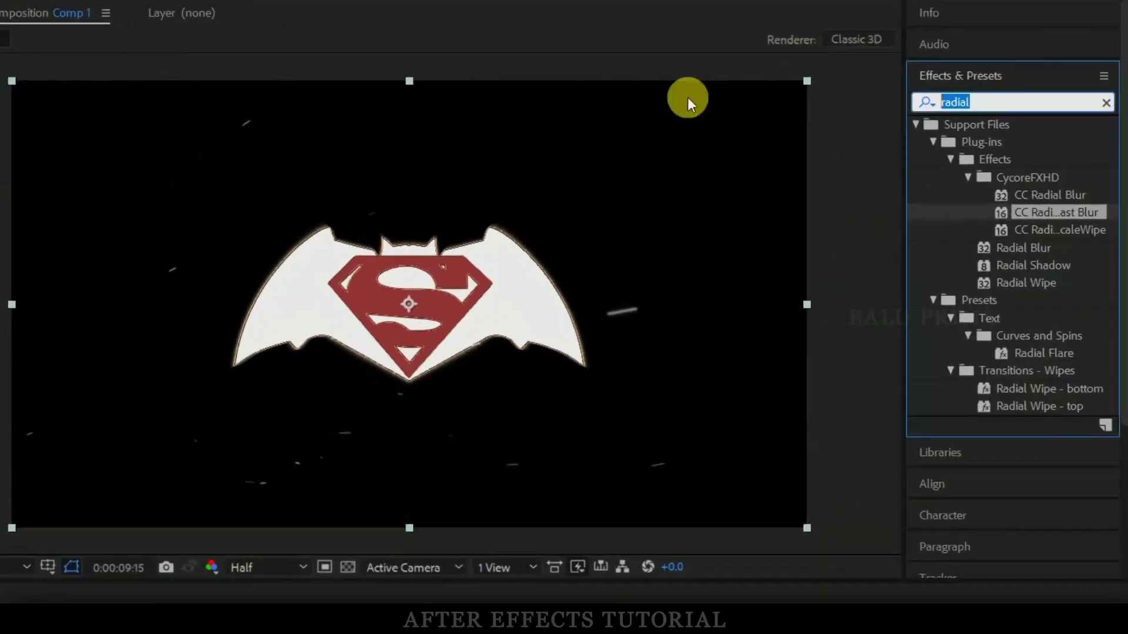
text(curves)
mouse_move(1012, 178)
mouse_down()
mouse_move(211, 568)
mouse_move(156, 577)
mouse_up()
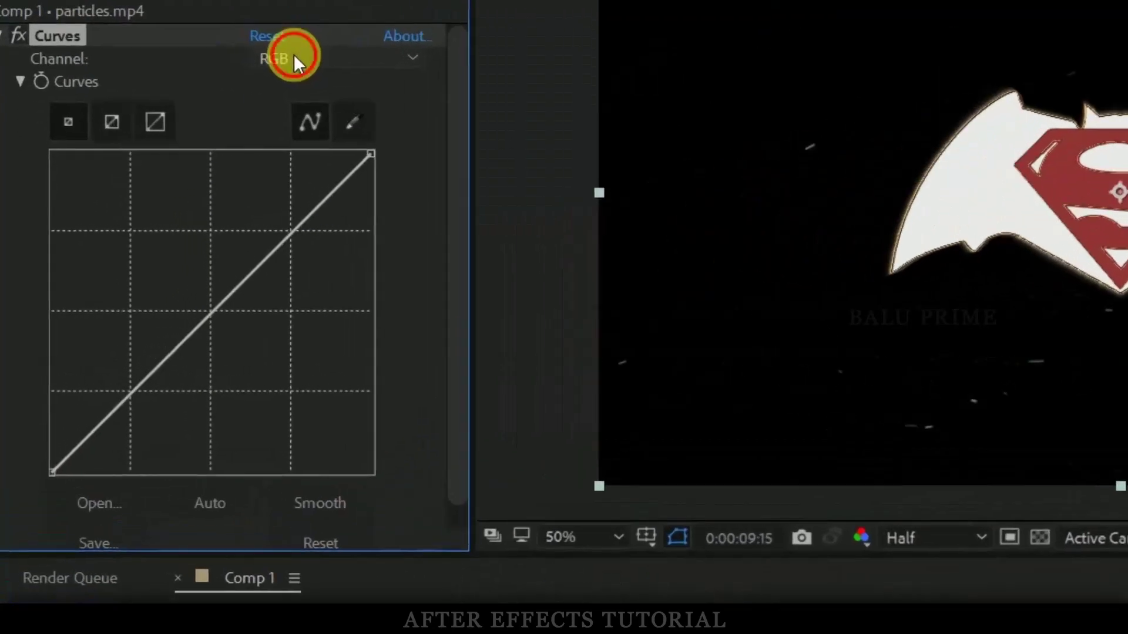
click(187, 156)
click(318, 112)
drag(216, 306, 151, 230)
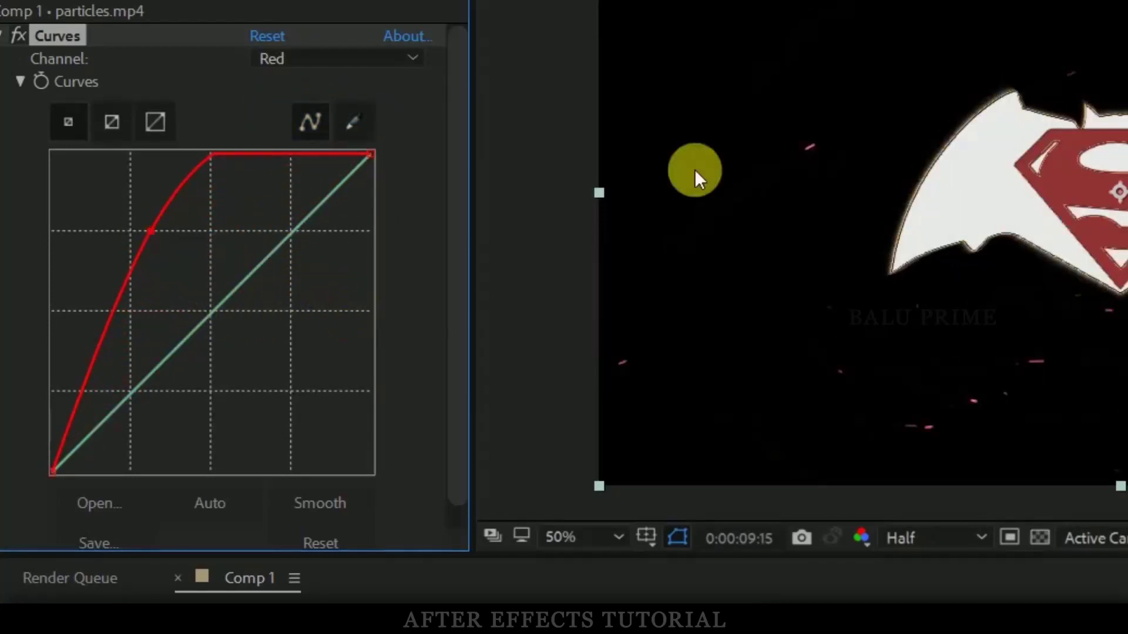
Step: Pull the Green and Blue Curves channels below the diagonal to tint the particles red
click(306, 57)
click(310, 138)
drag(259, 277, 246, 316)
click(315, 58)
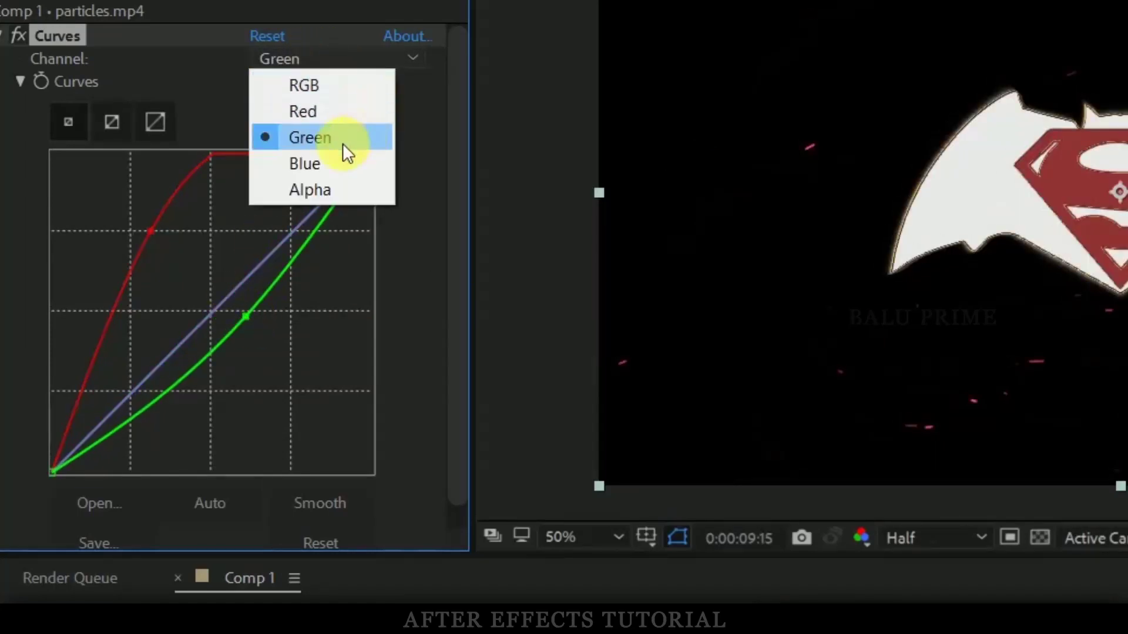
click(347, 164)
drag(224, 307, 247, 323)
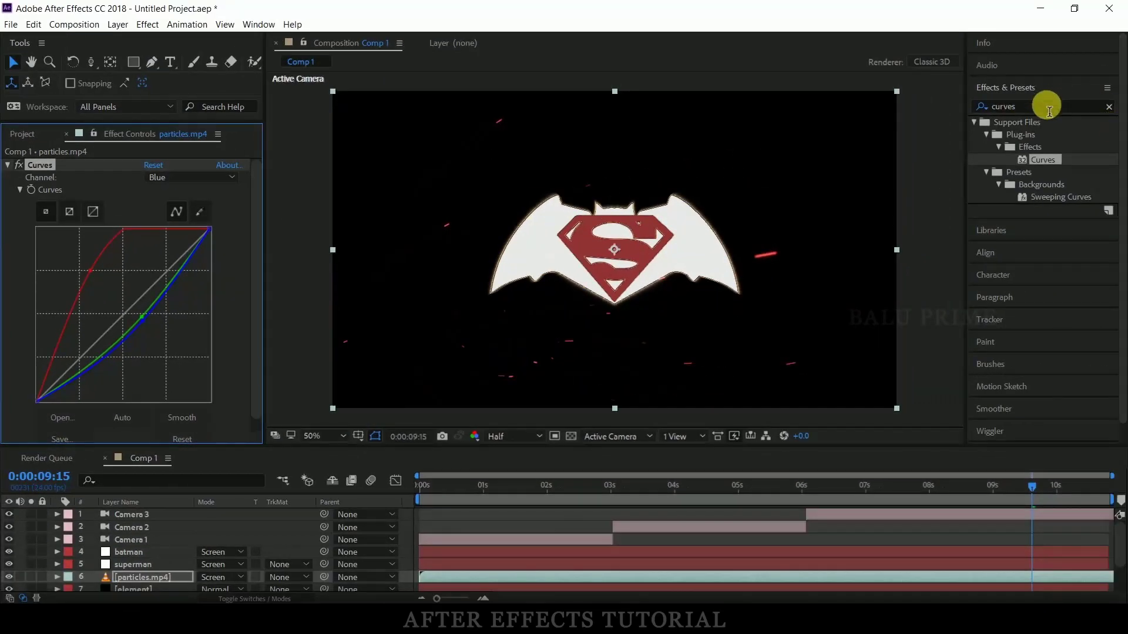
click(1049, 108)
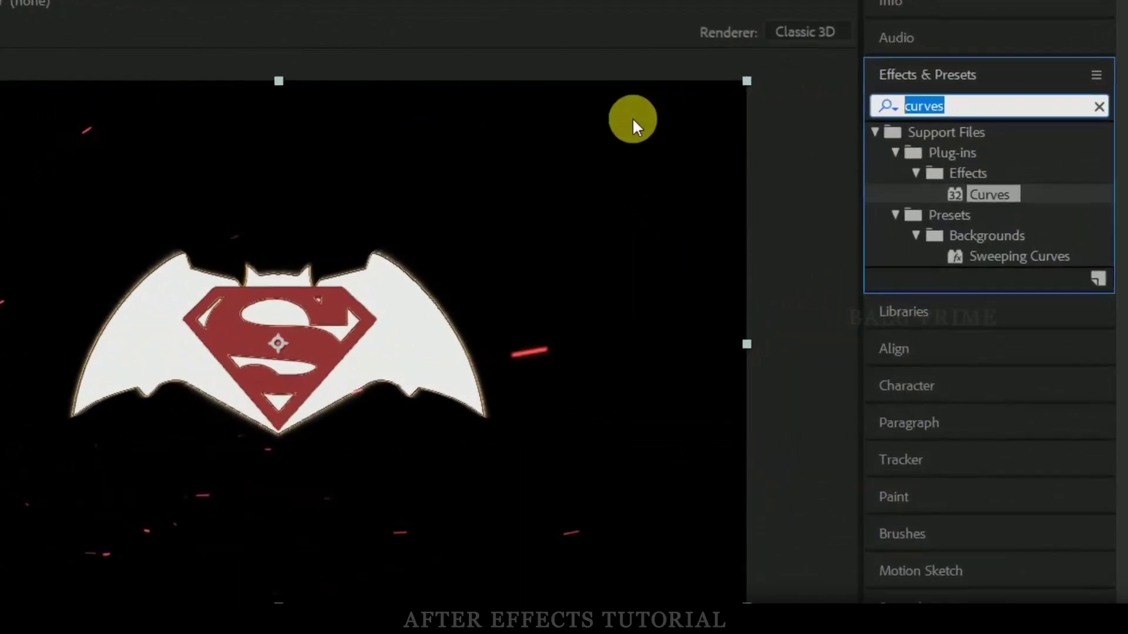
Step: Apply Camera Lens Blur to particles.mp4 and preview the result
text(ca)
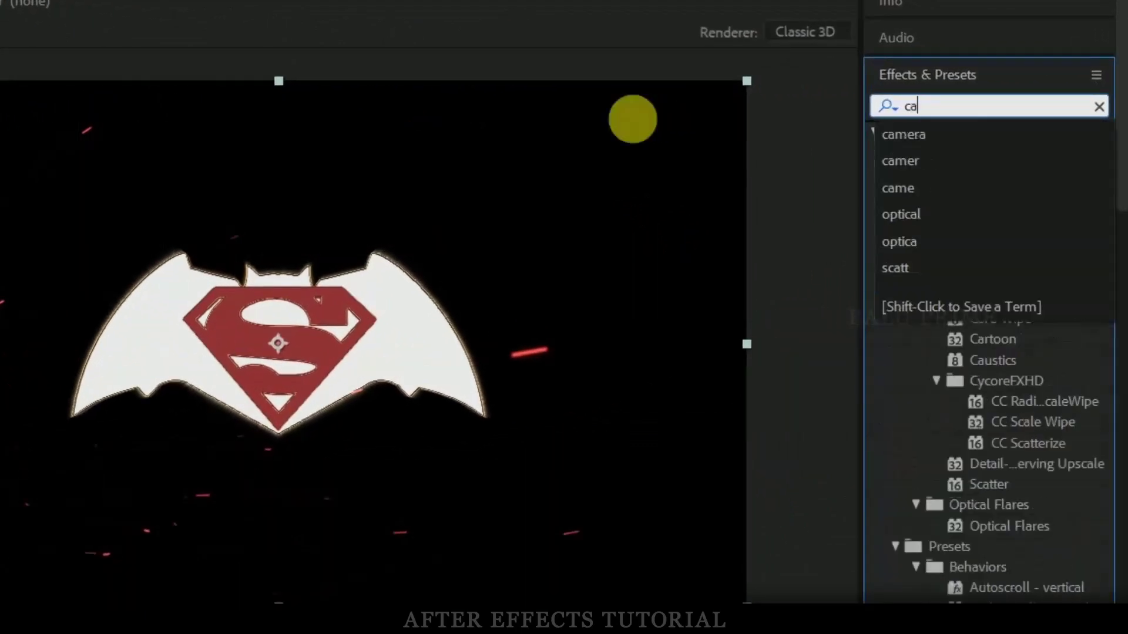
text(mera)
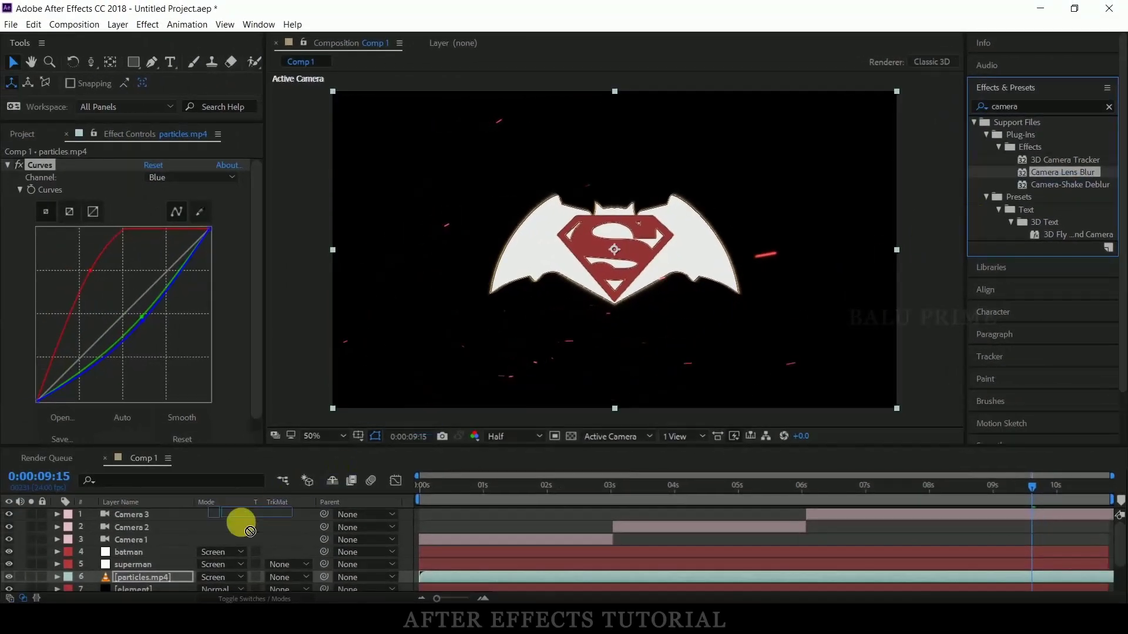
drag(1057, 182, 167, 577)
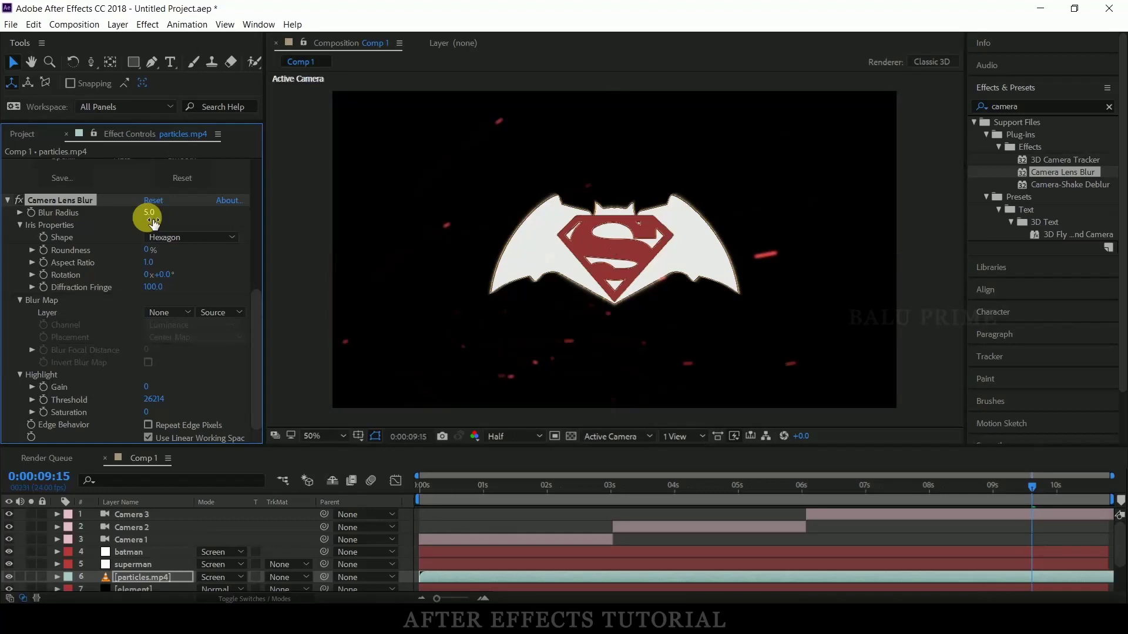
key(space)
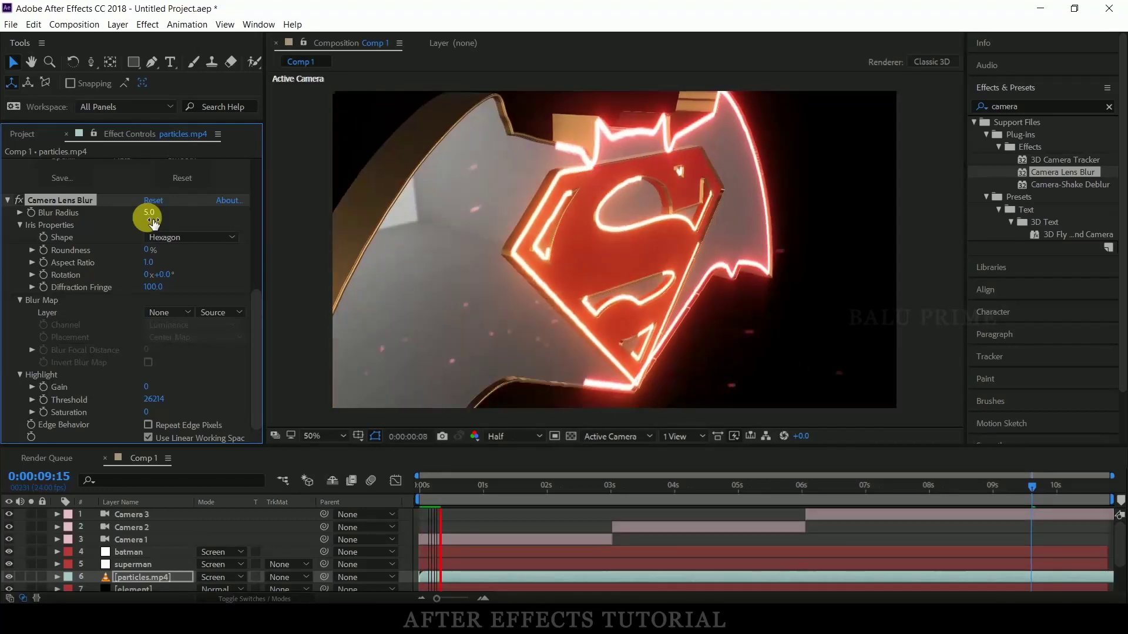
drag(1030, 486, 449, 475)
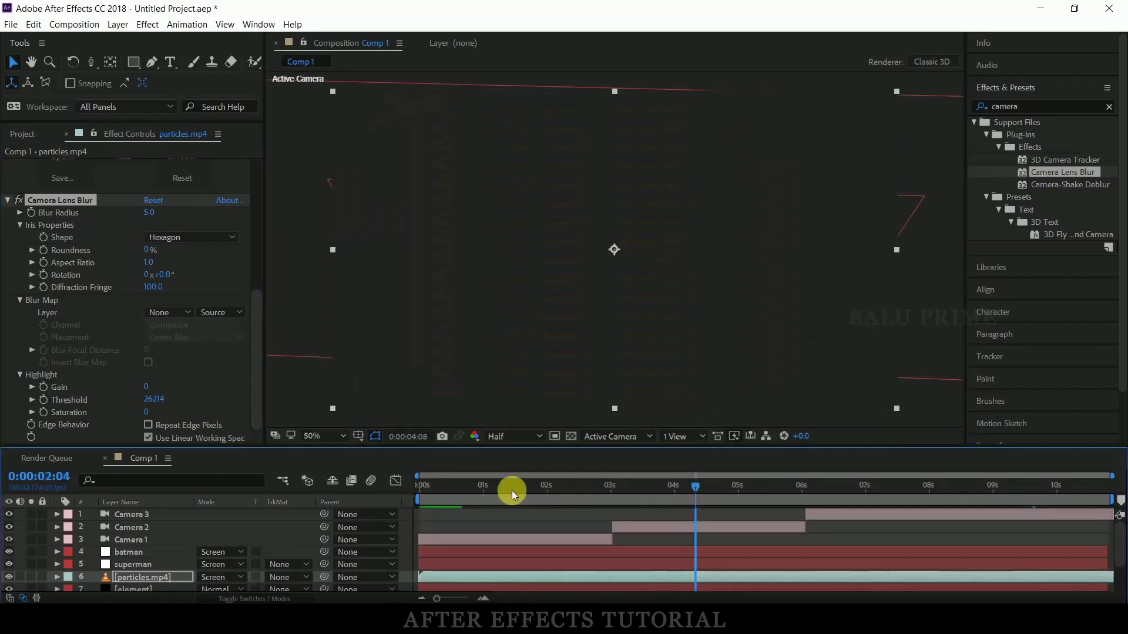
Step: Move particles.mp4 below layer 6 to become layer 7, then preview again
scroll(190, 558, down, 2)
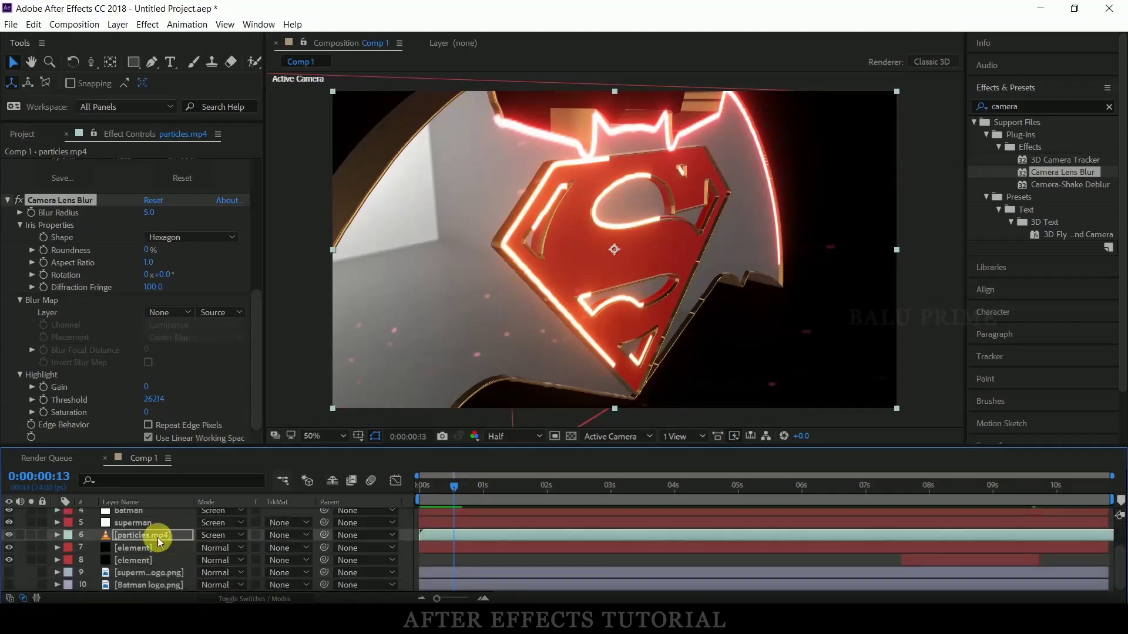
drag(147, 551, 146, 551)
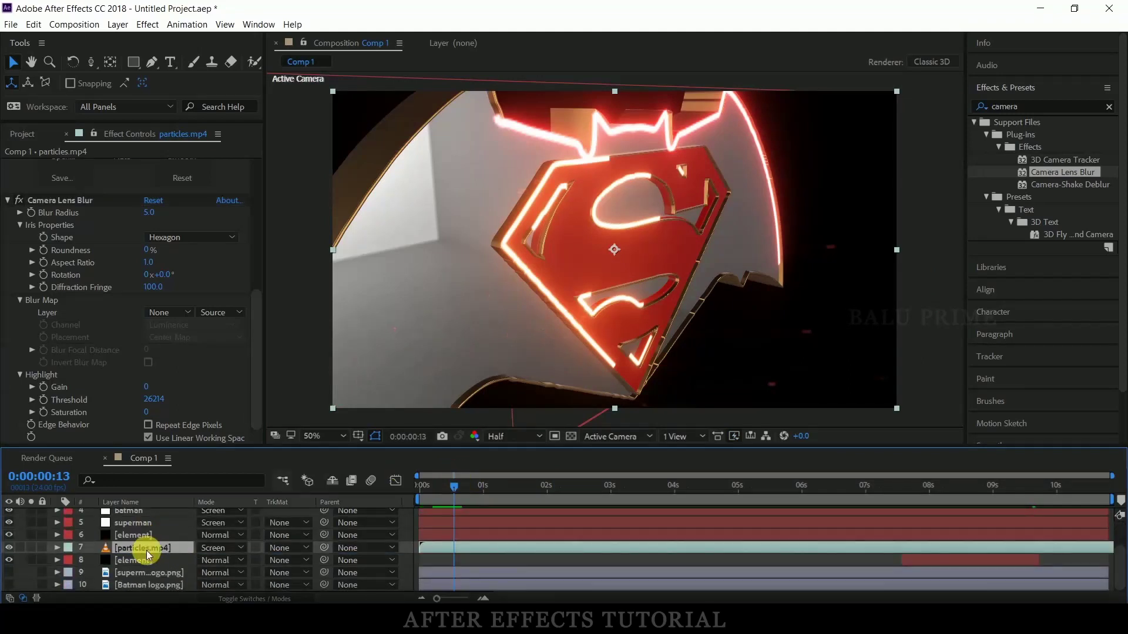
key(space)
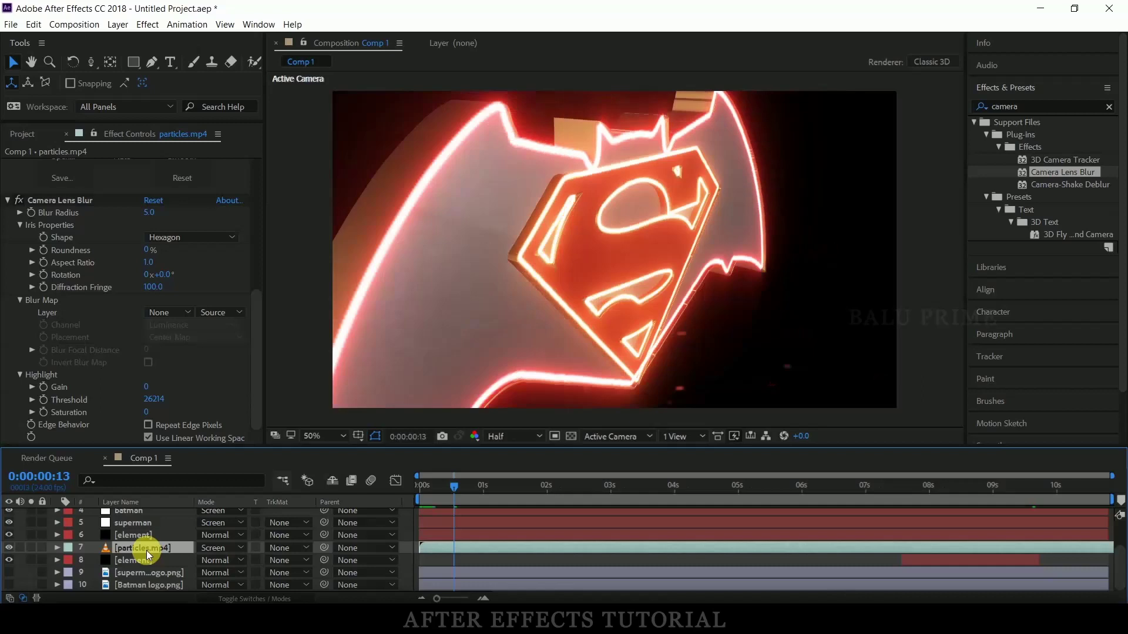